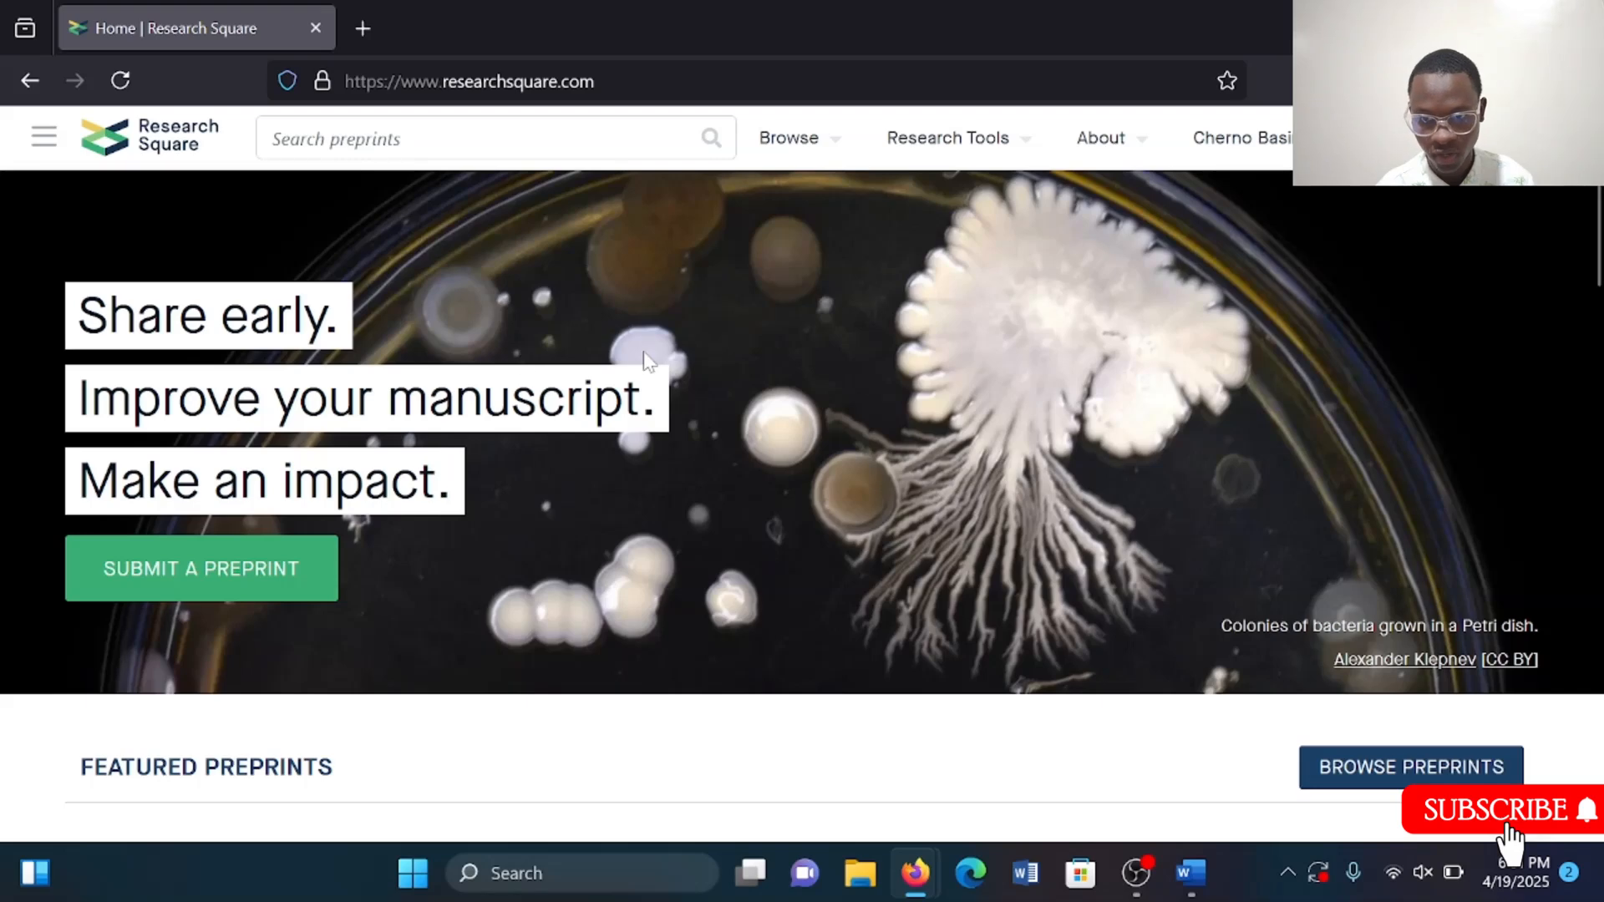
Open the Research Square preprint submission page and scroll through its submission steps.
{"action": "left_click", "coordinate": [1286, 157]}
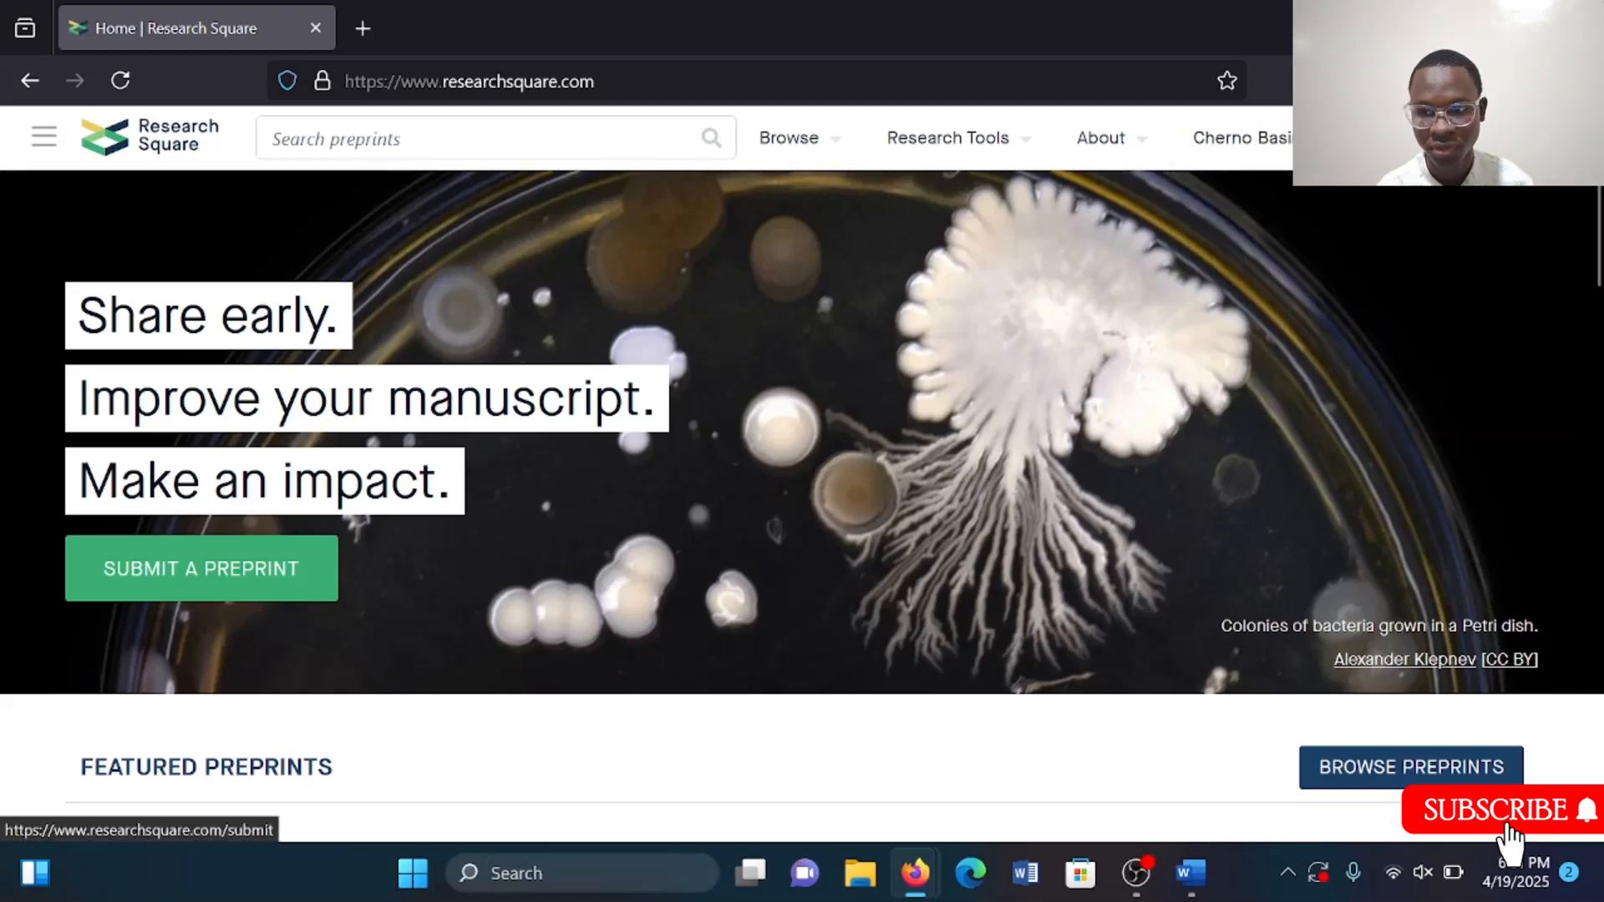
{"action": "left_click", "coordinate": [237, 585]}
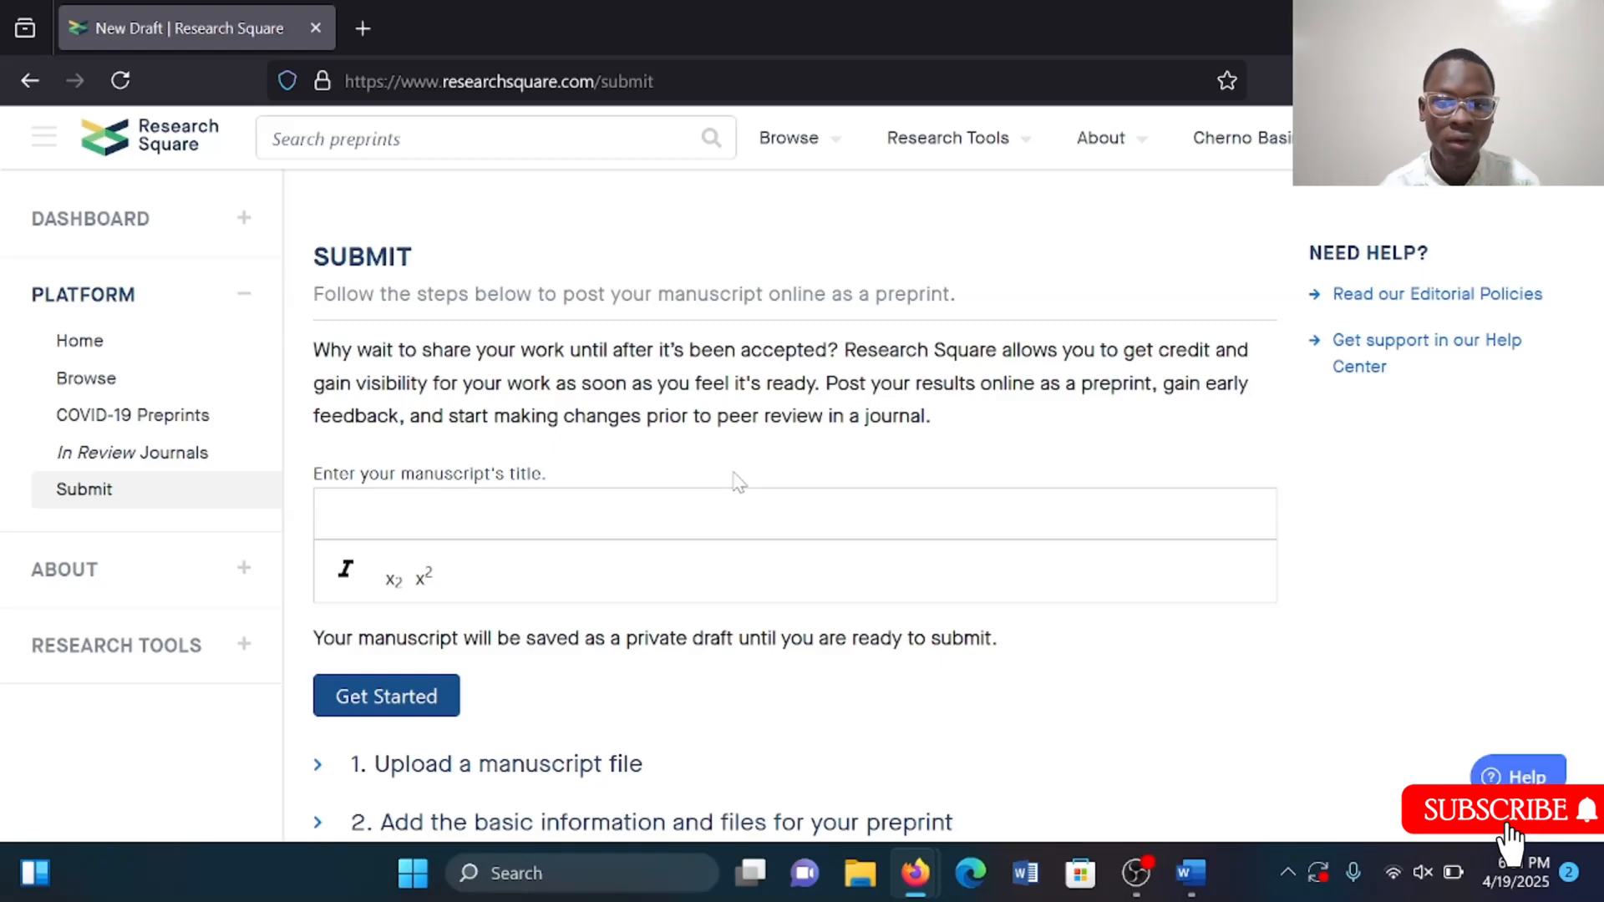
{"action": "scroll", "coordinate": [738, 483], "scroll_direction": "down", "scroll_amount": 10}
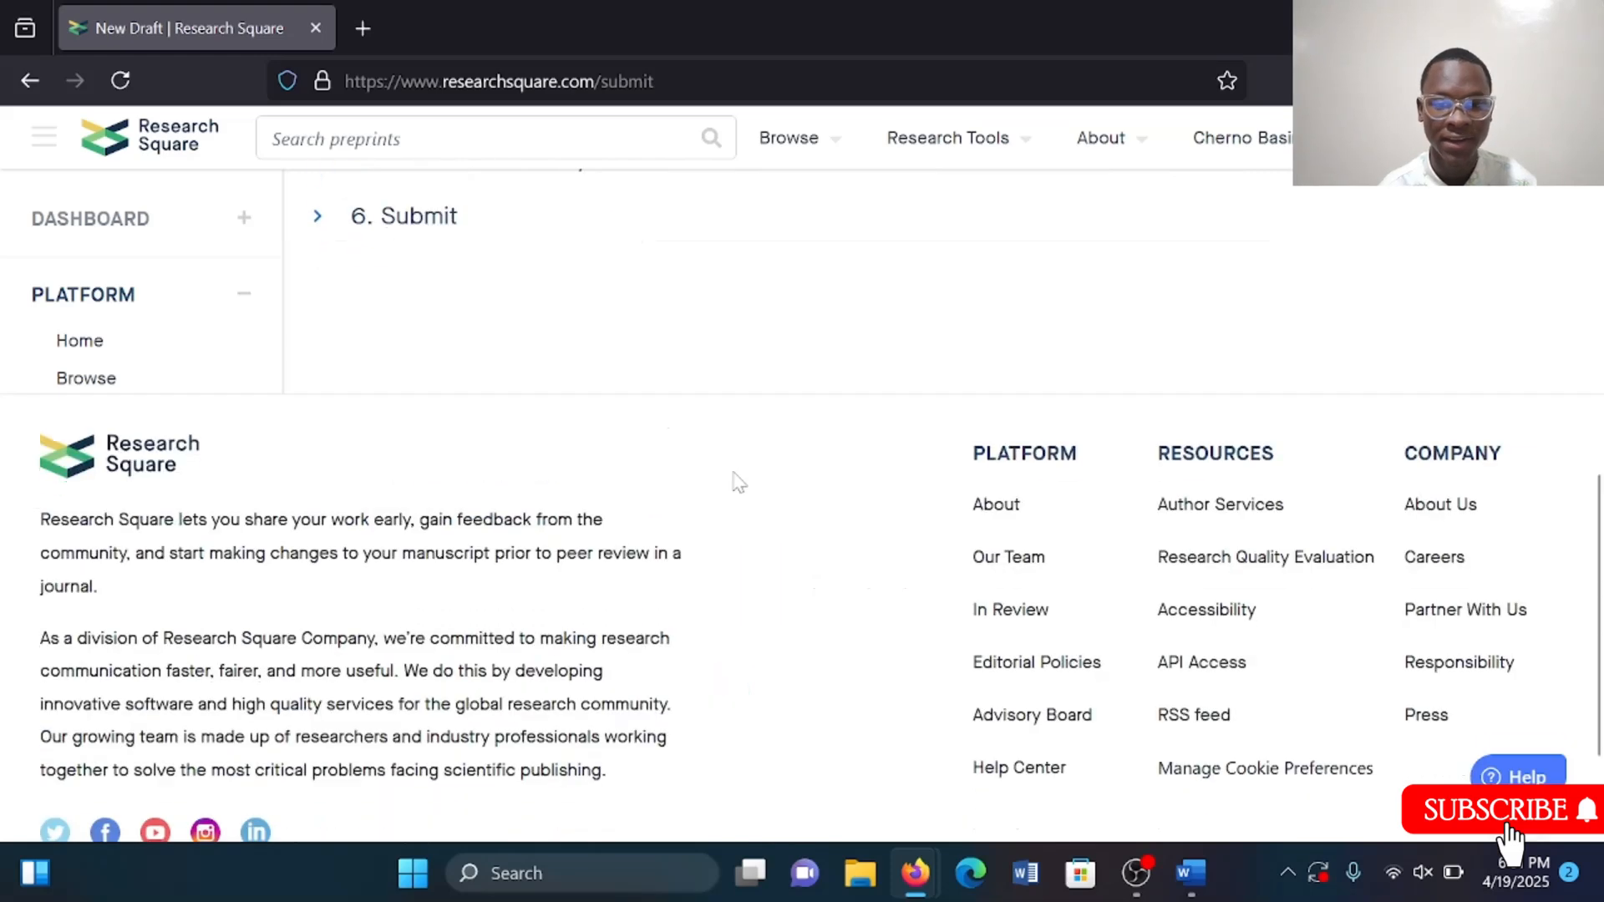
{"action": "scroll", "coordinate": [738, 483], "scroll_direction": "up", "scroll_amount": 7}
{"action": "scroll", "coordinate": [739, 483], "scroll_direction": "down", "scroll_amount": 2}
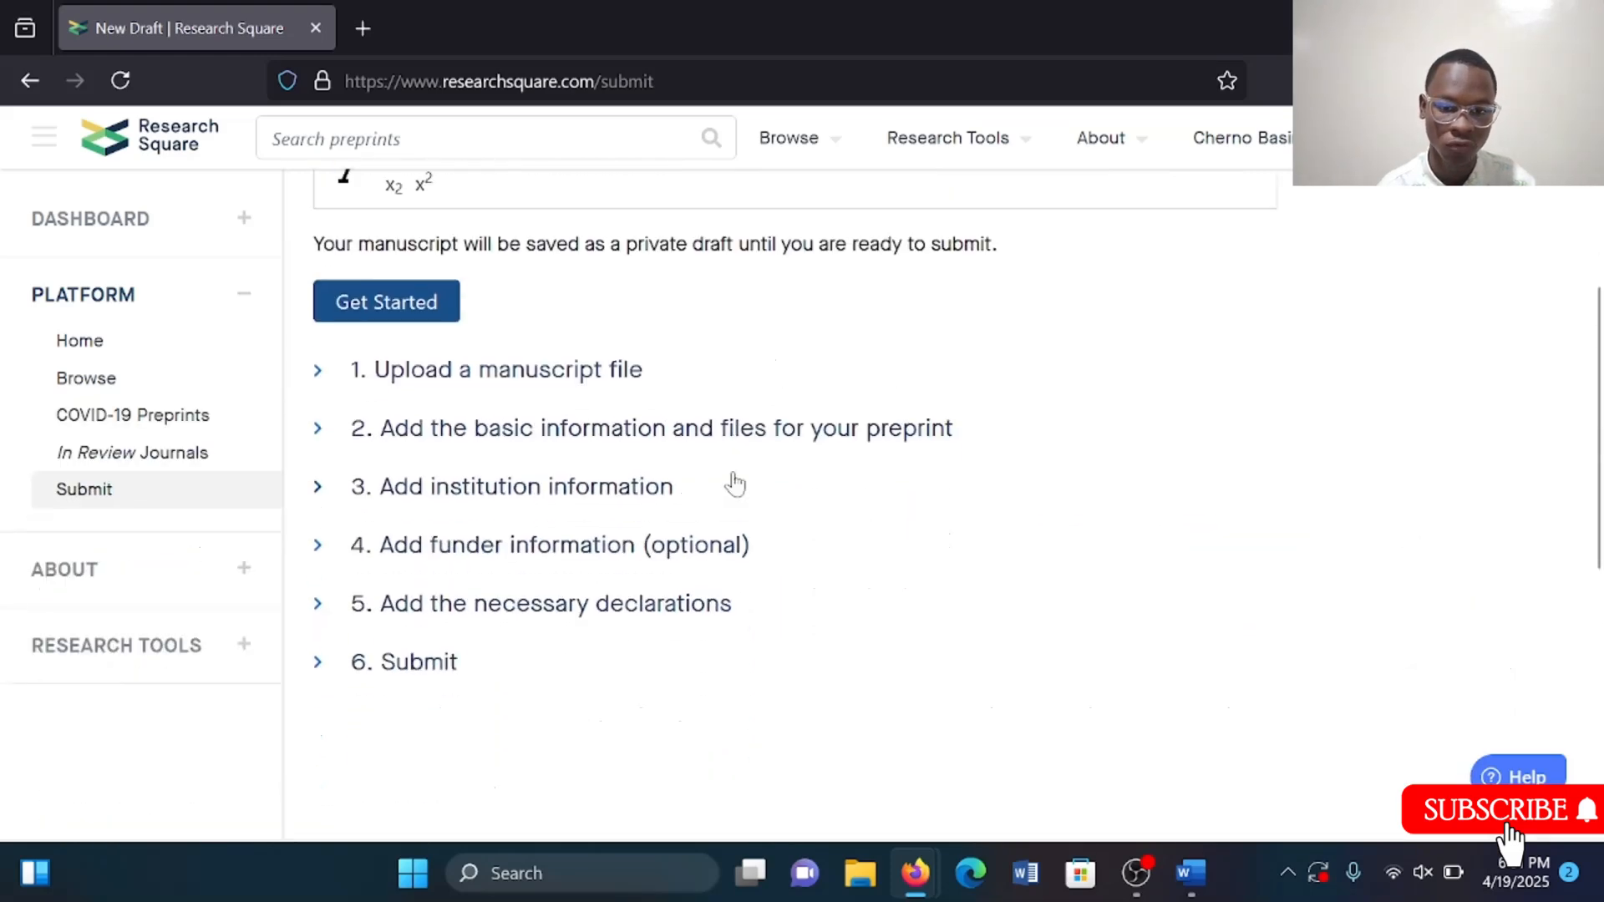
{"action": "scroll", "coordinate": [535, 543], "scroll_direction": "up", "scroll_amount": 5}
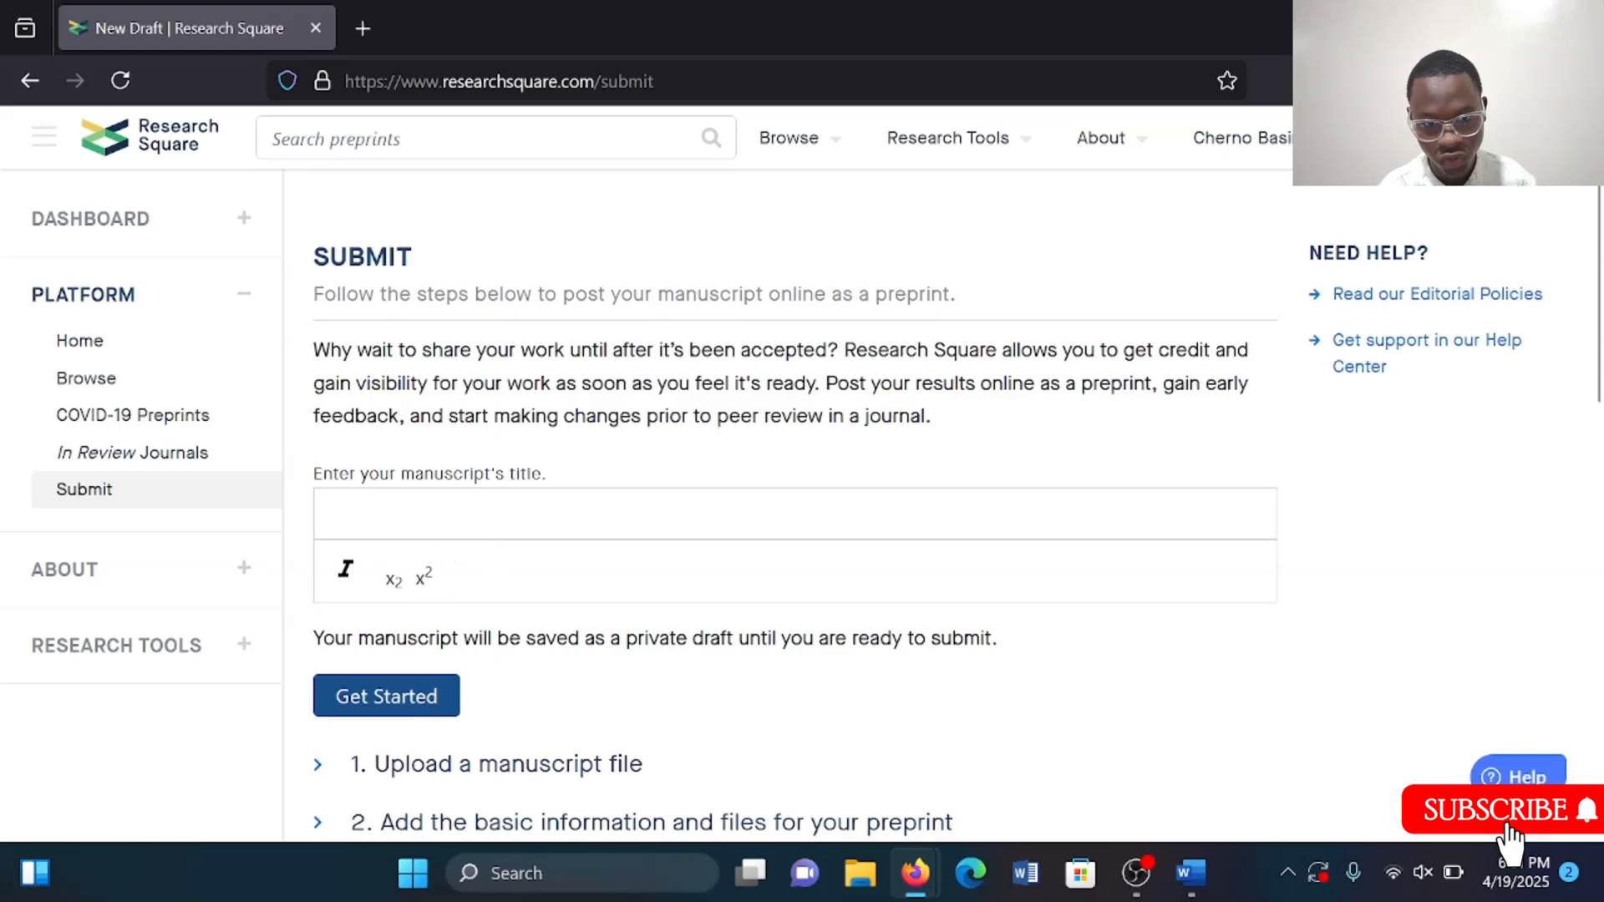
Copy the manuscript title from the Word document and paste it into the manuscript title field.
{"action": "left_click", "coordinate": [434, 543]}
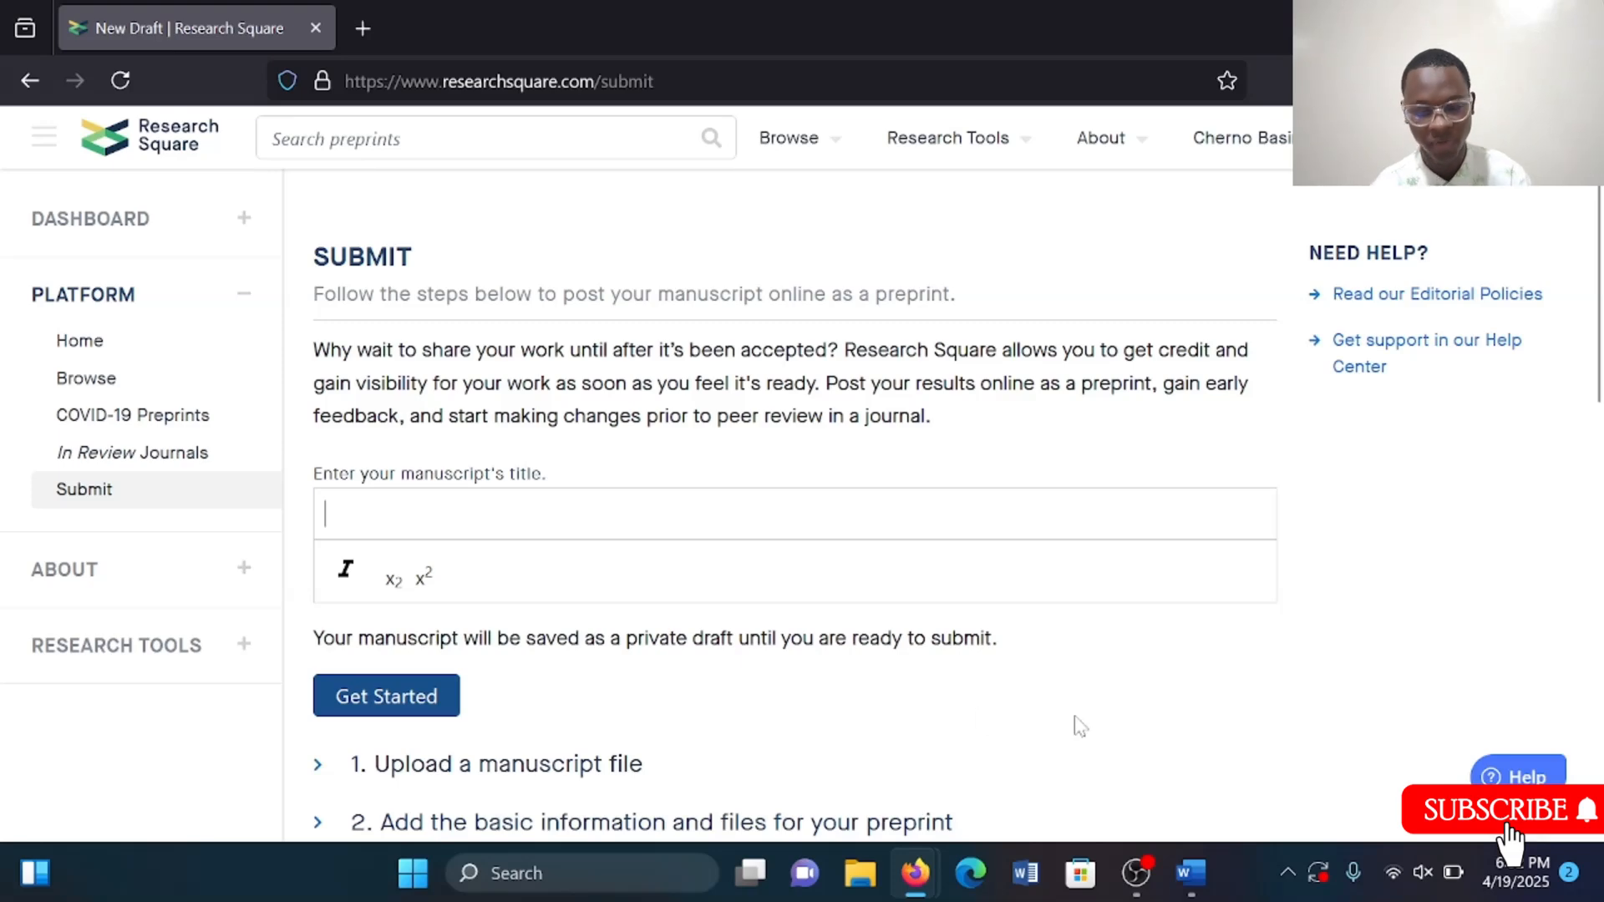
{"action": "key", "text": "alt+Tab"}
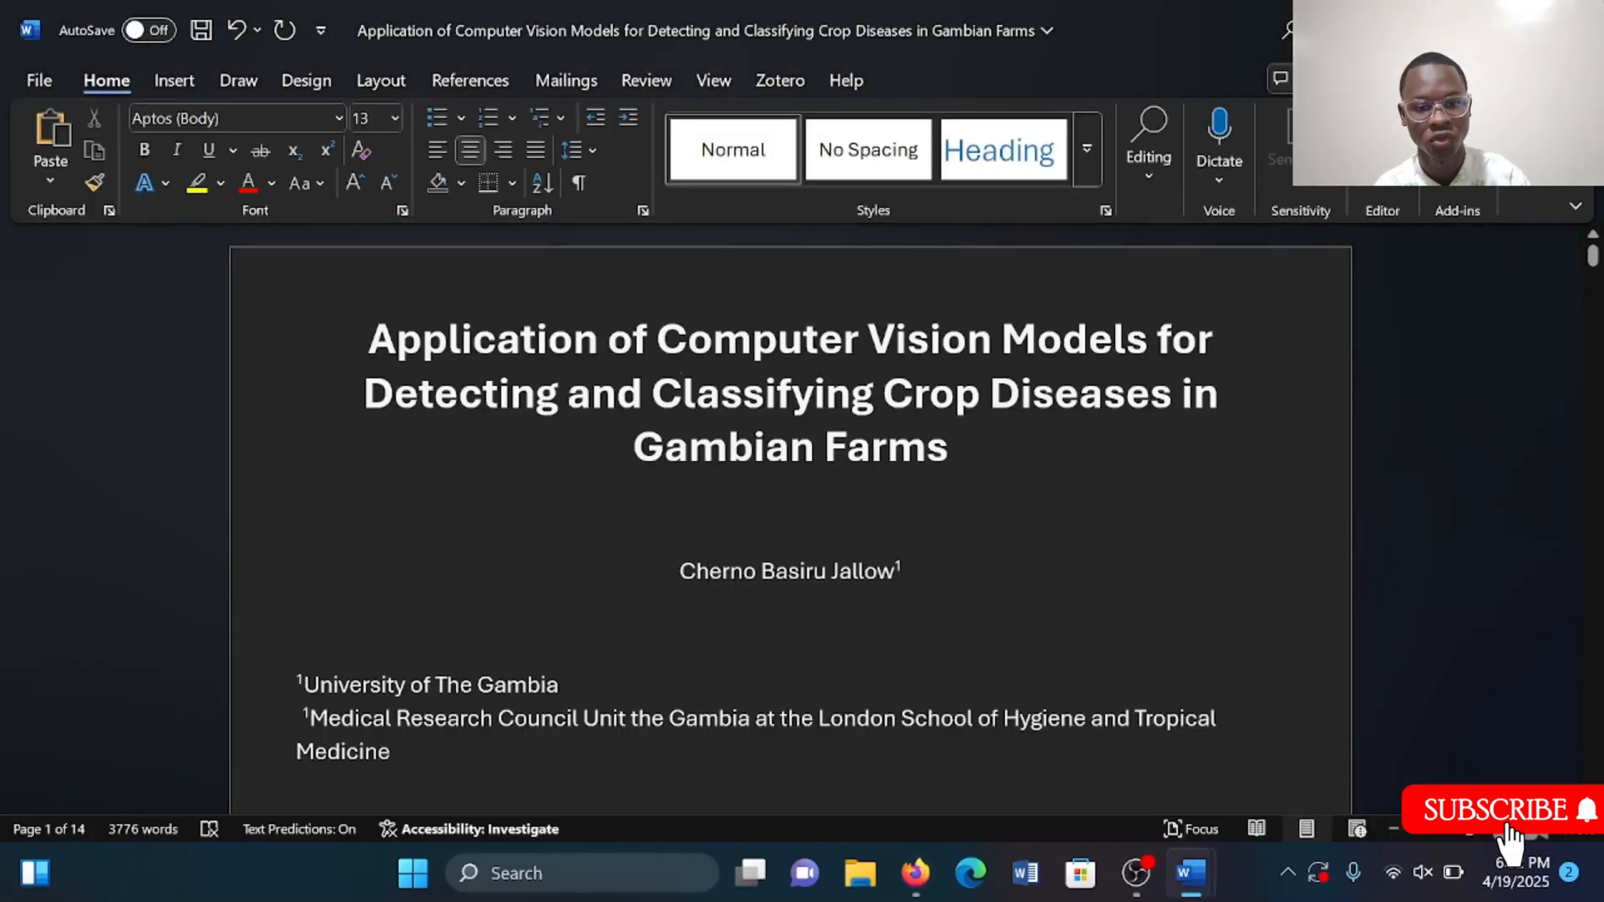
{"action": "left_click_drag", "start_coordinate": [370, 340], "coordinate": [966, 432]}
{"action": "key", "text": "ctrl+c"}
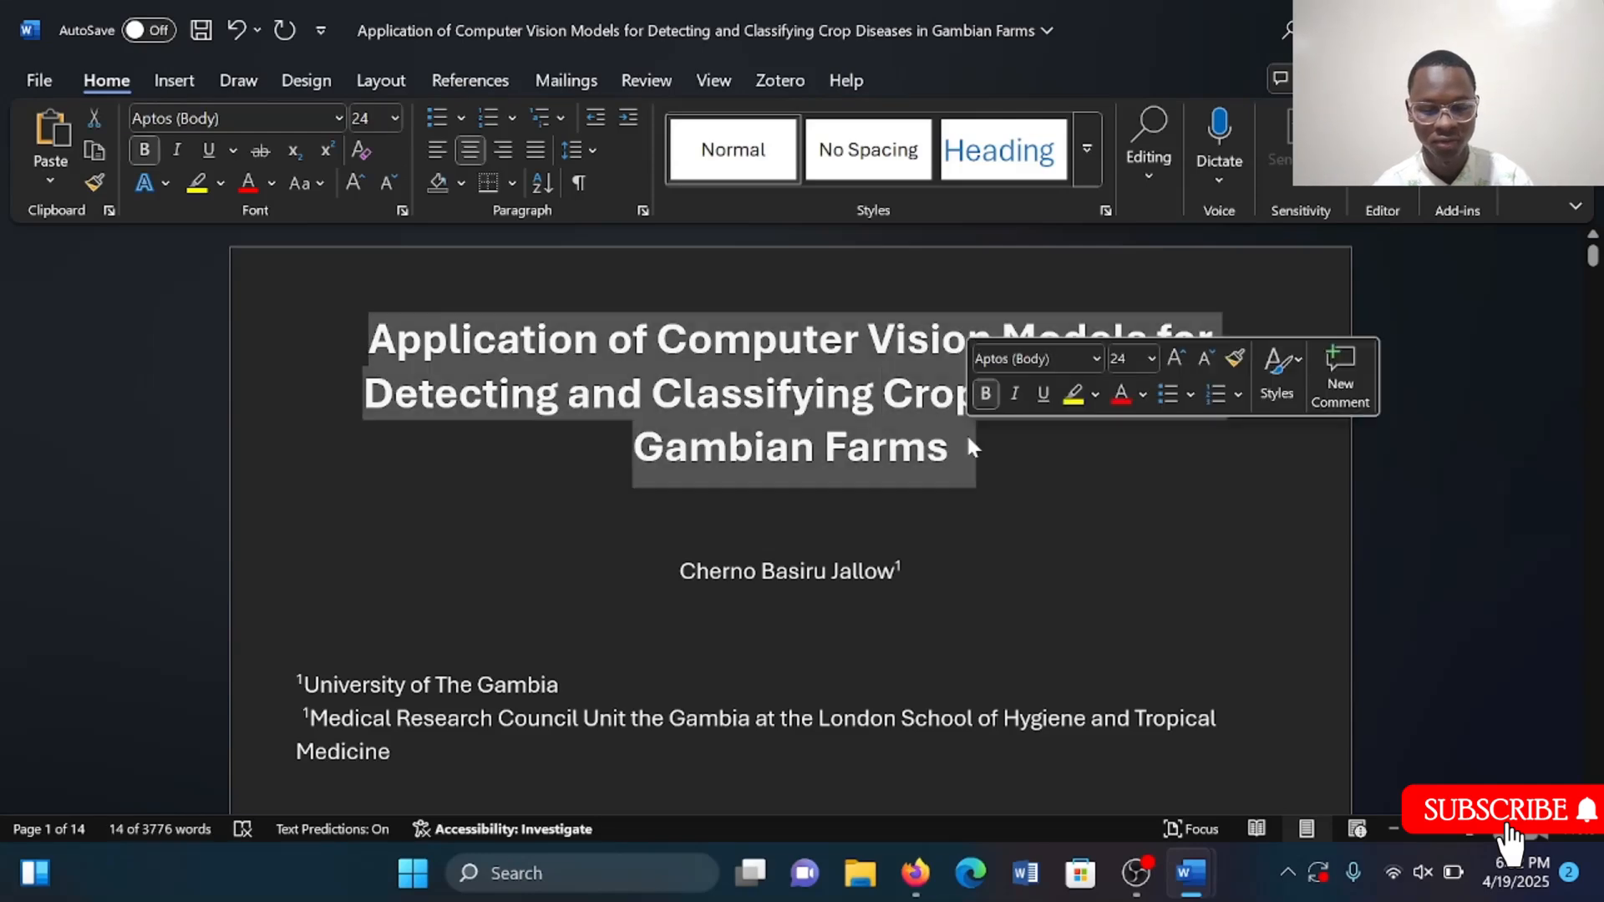
{"action": "key", "text": "alt+Tab"}
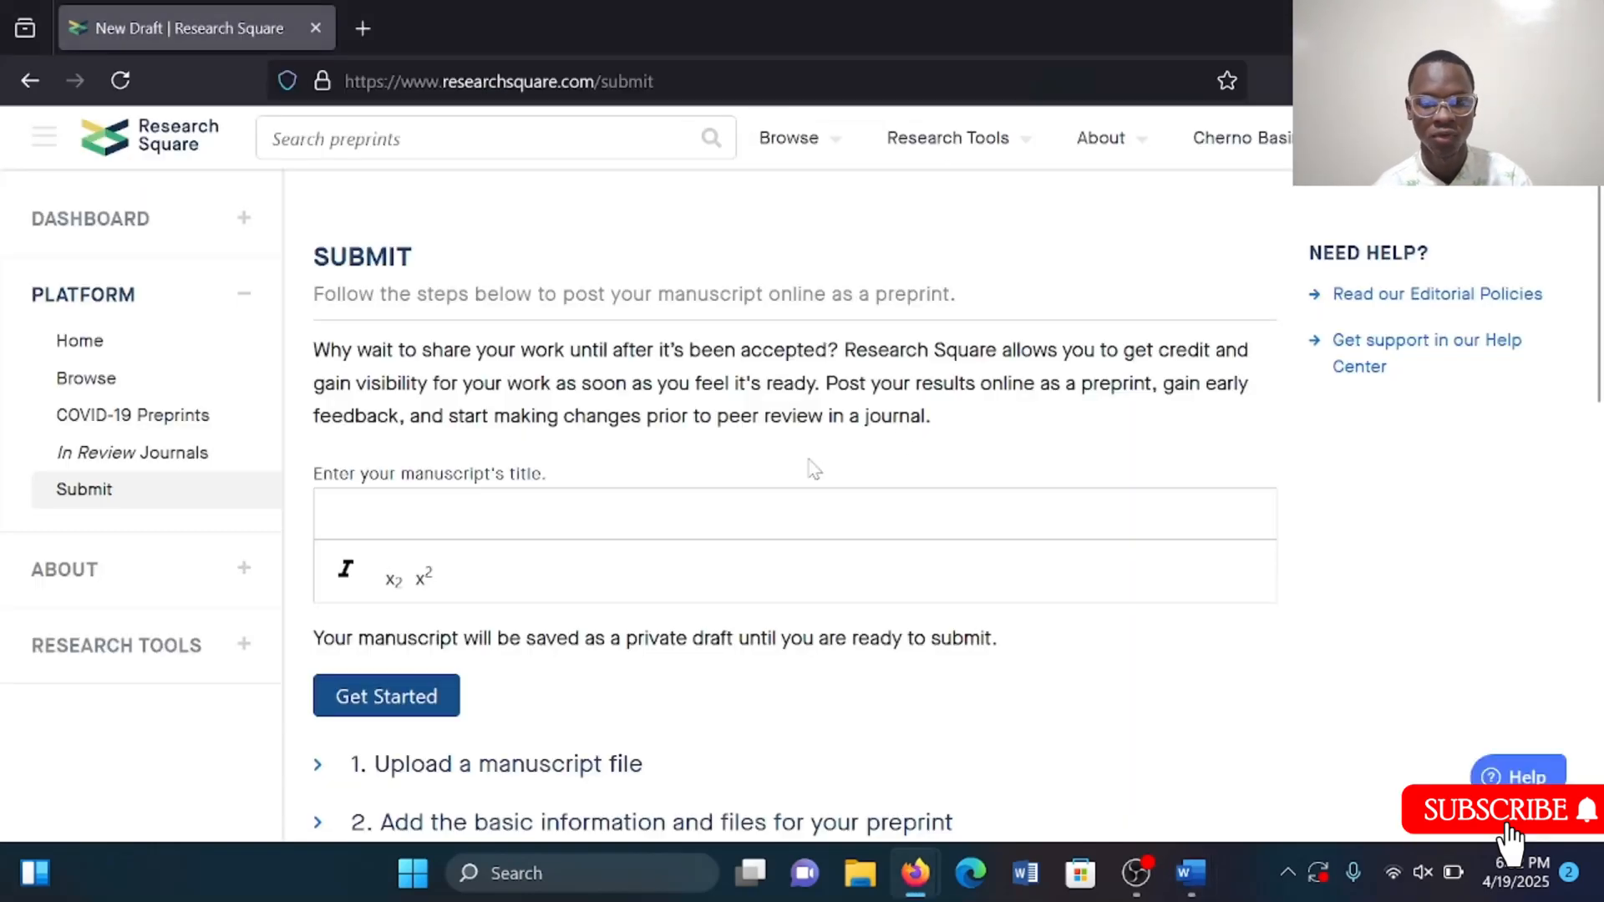
{"action": "key", "text": "ctrl+v"}
Try to start the draft with the pasted title, dismissing the notice that the title is already posted.
{"action": "scroll", "coordinate": [698, 600], "scroll_direction": "down", "scroll_amount": 2}
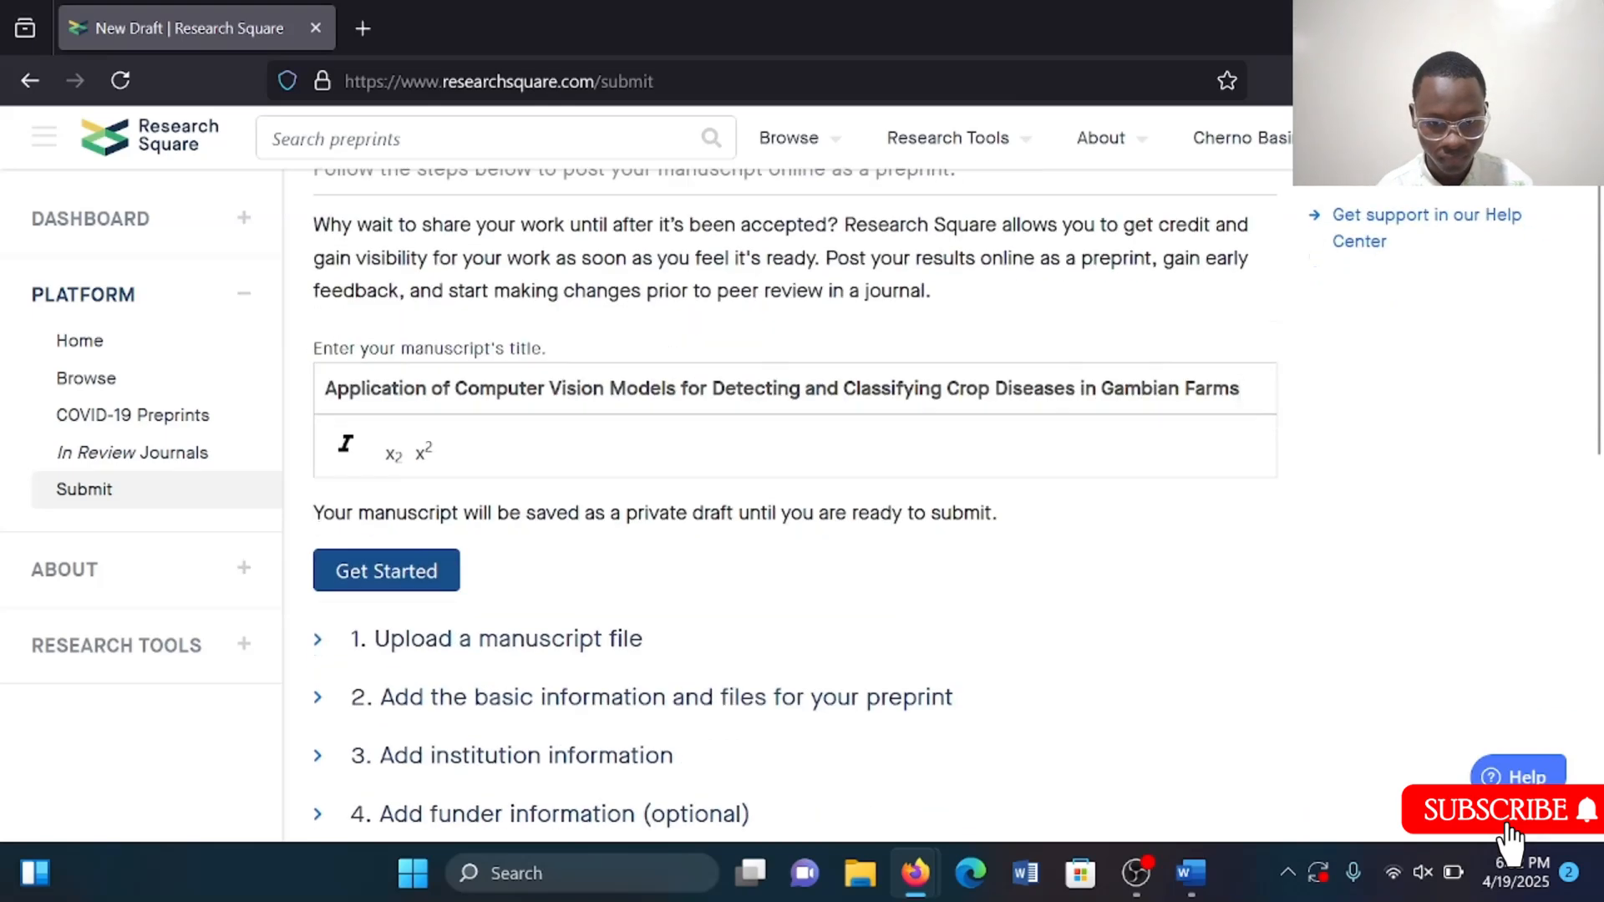
{"action": "left_click", "coordinate": [410, 573]}
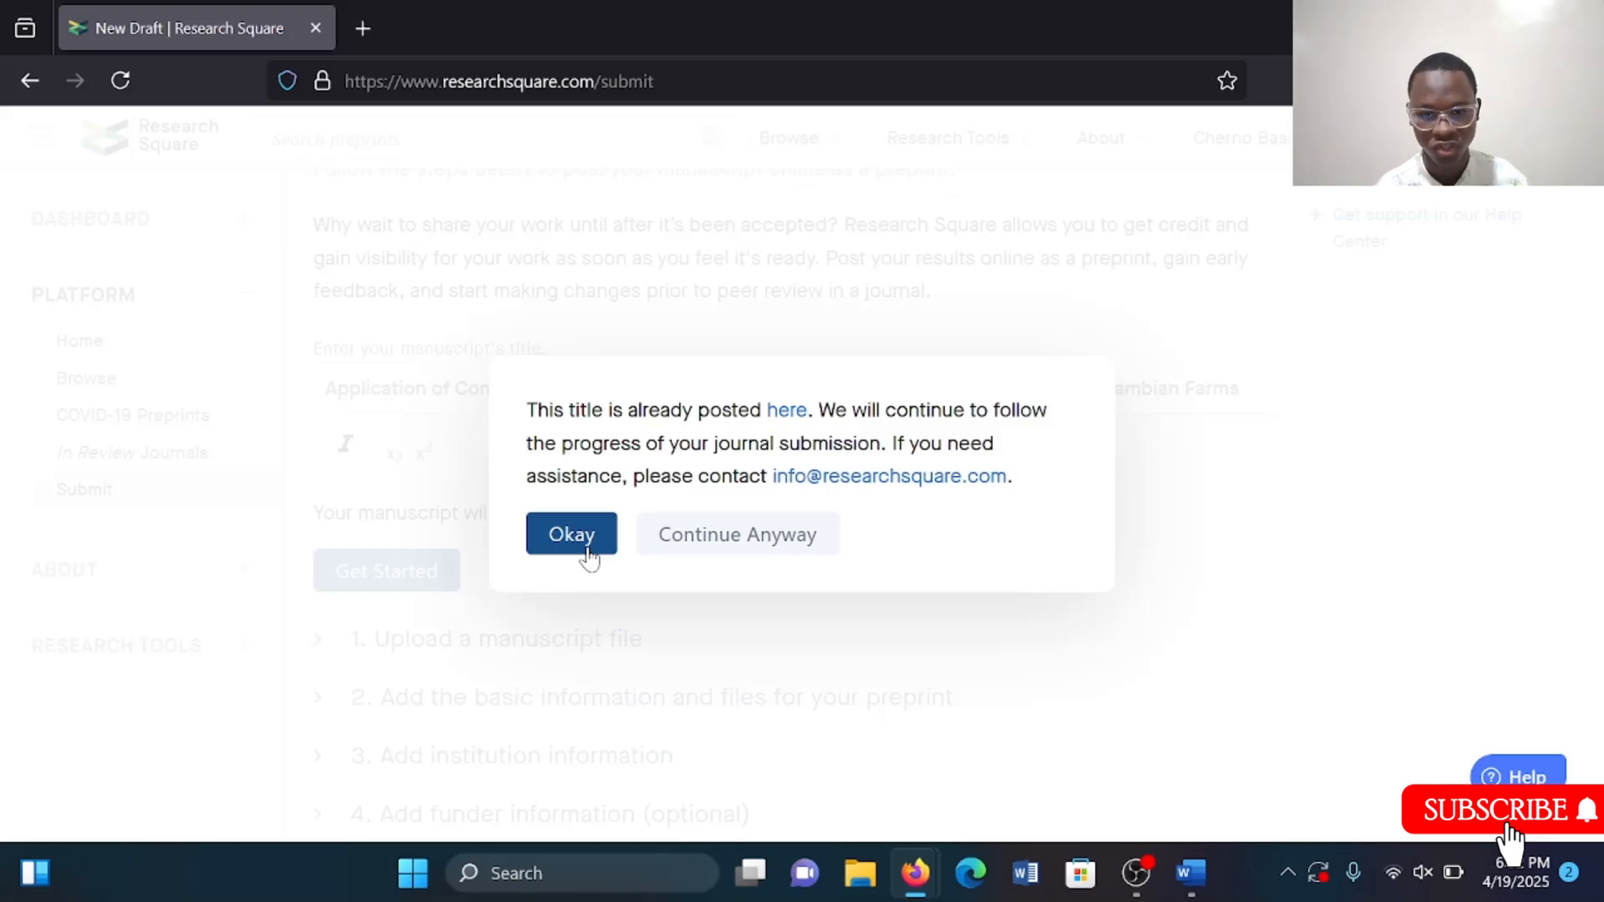
{"action": "left_click", "coordinate": [589, 553]}
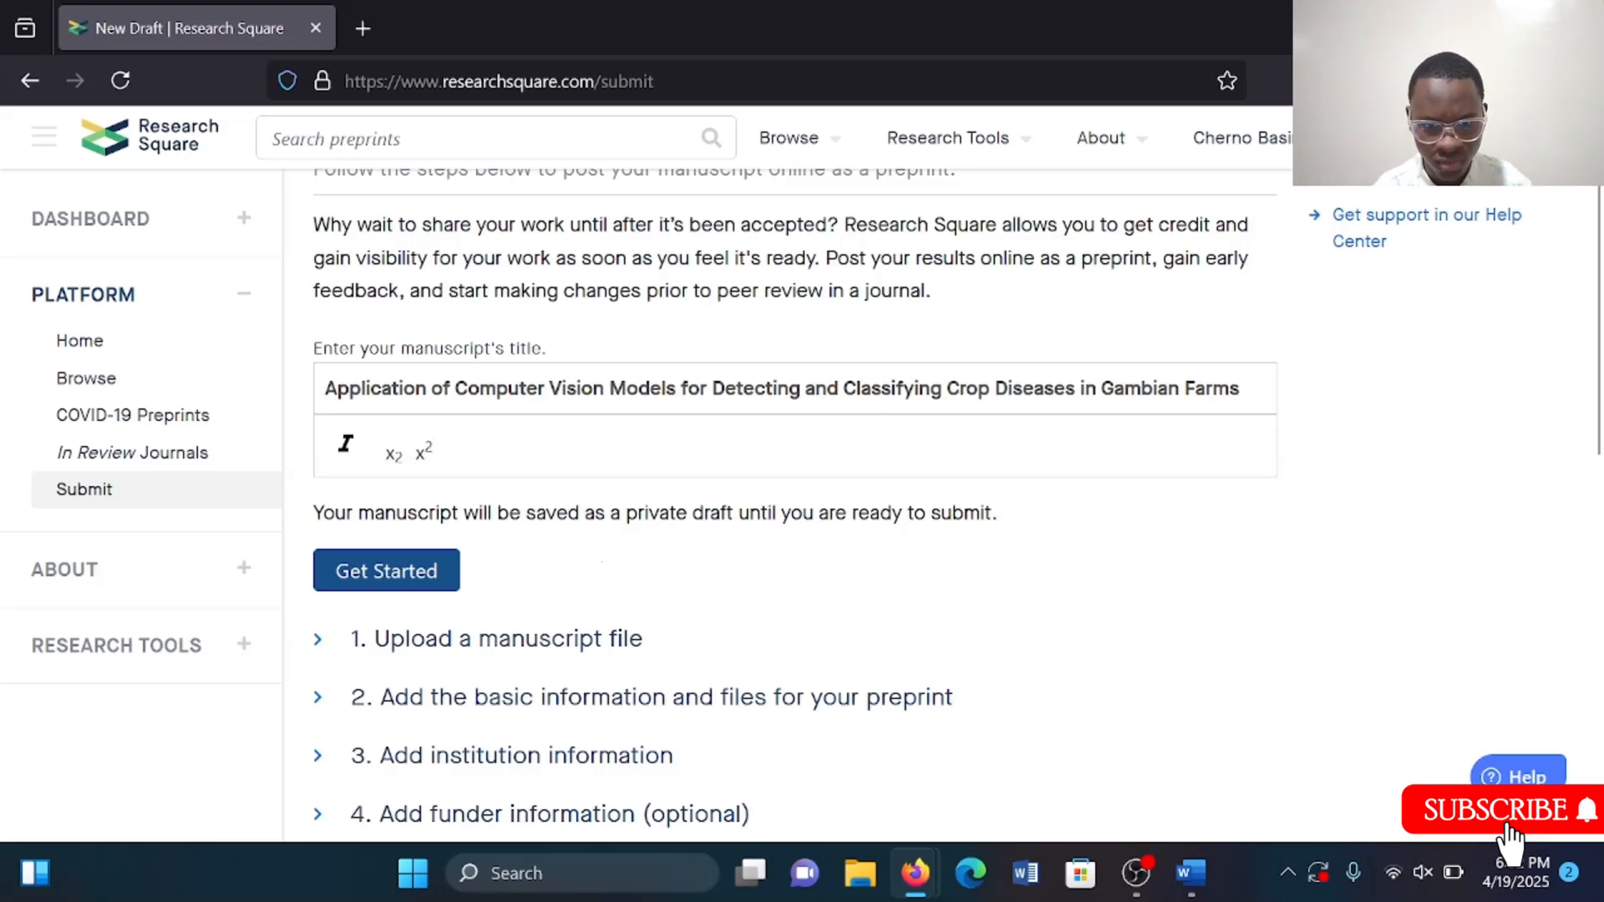
Delete 'Application of' from the start of the title and start the draft.
{"action": "left_click_drag", "start_coordinate": [454, 389], "coordinate": [324, 389]}
{"action": "key", "text": "BackSpace"}
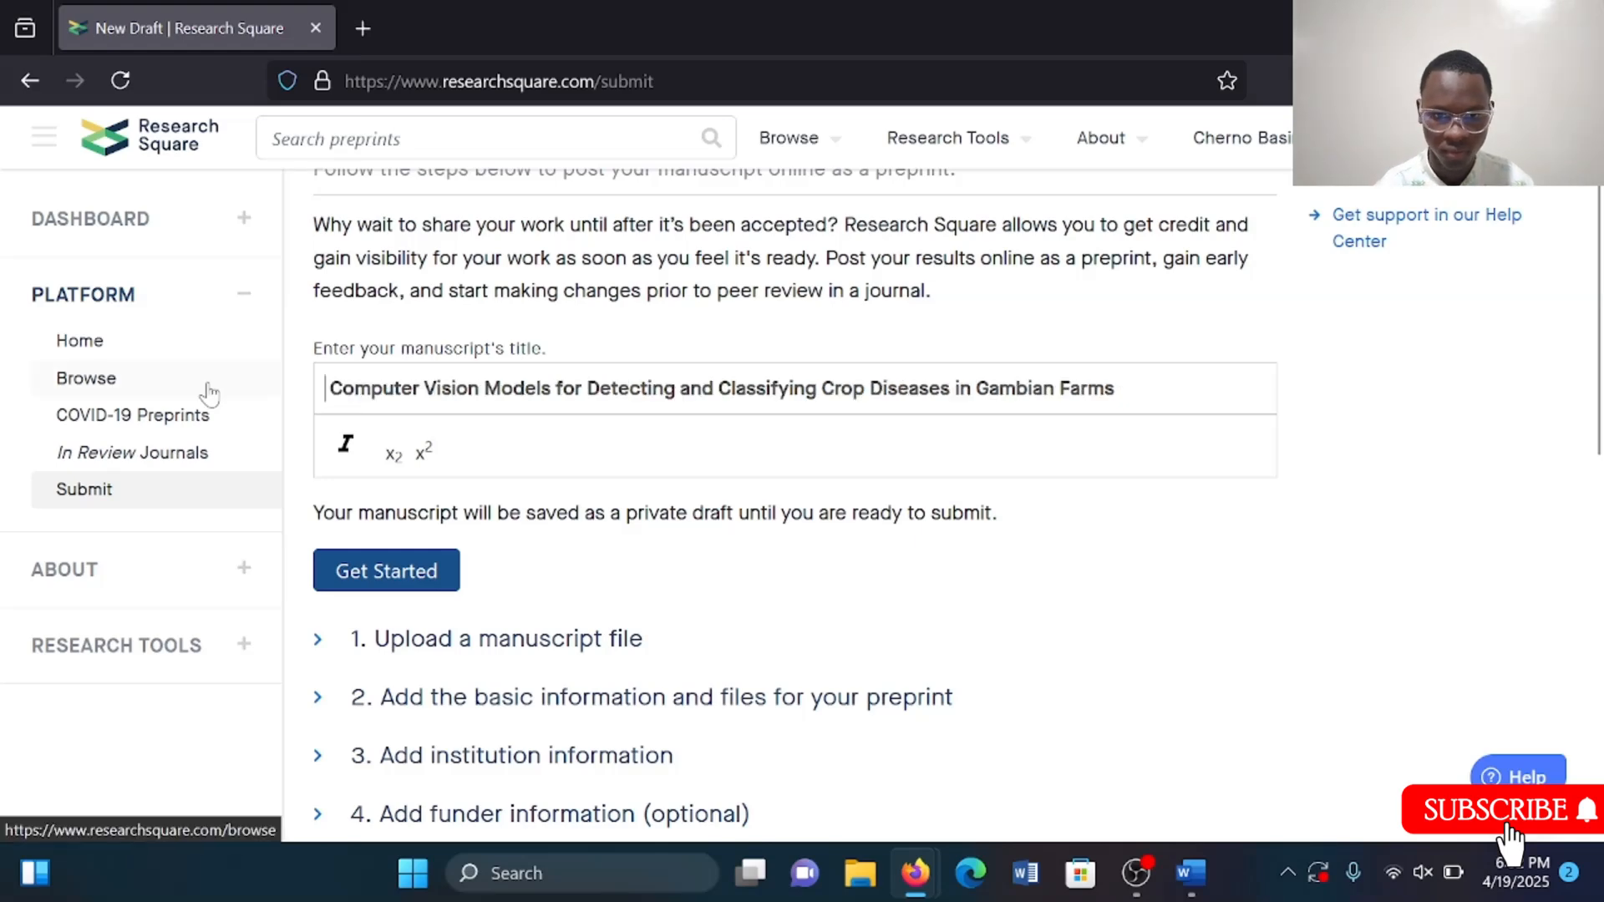
{"action": "left_click", "coordinate": [443, 569]}
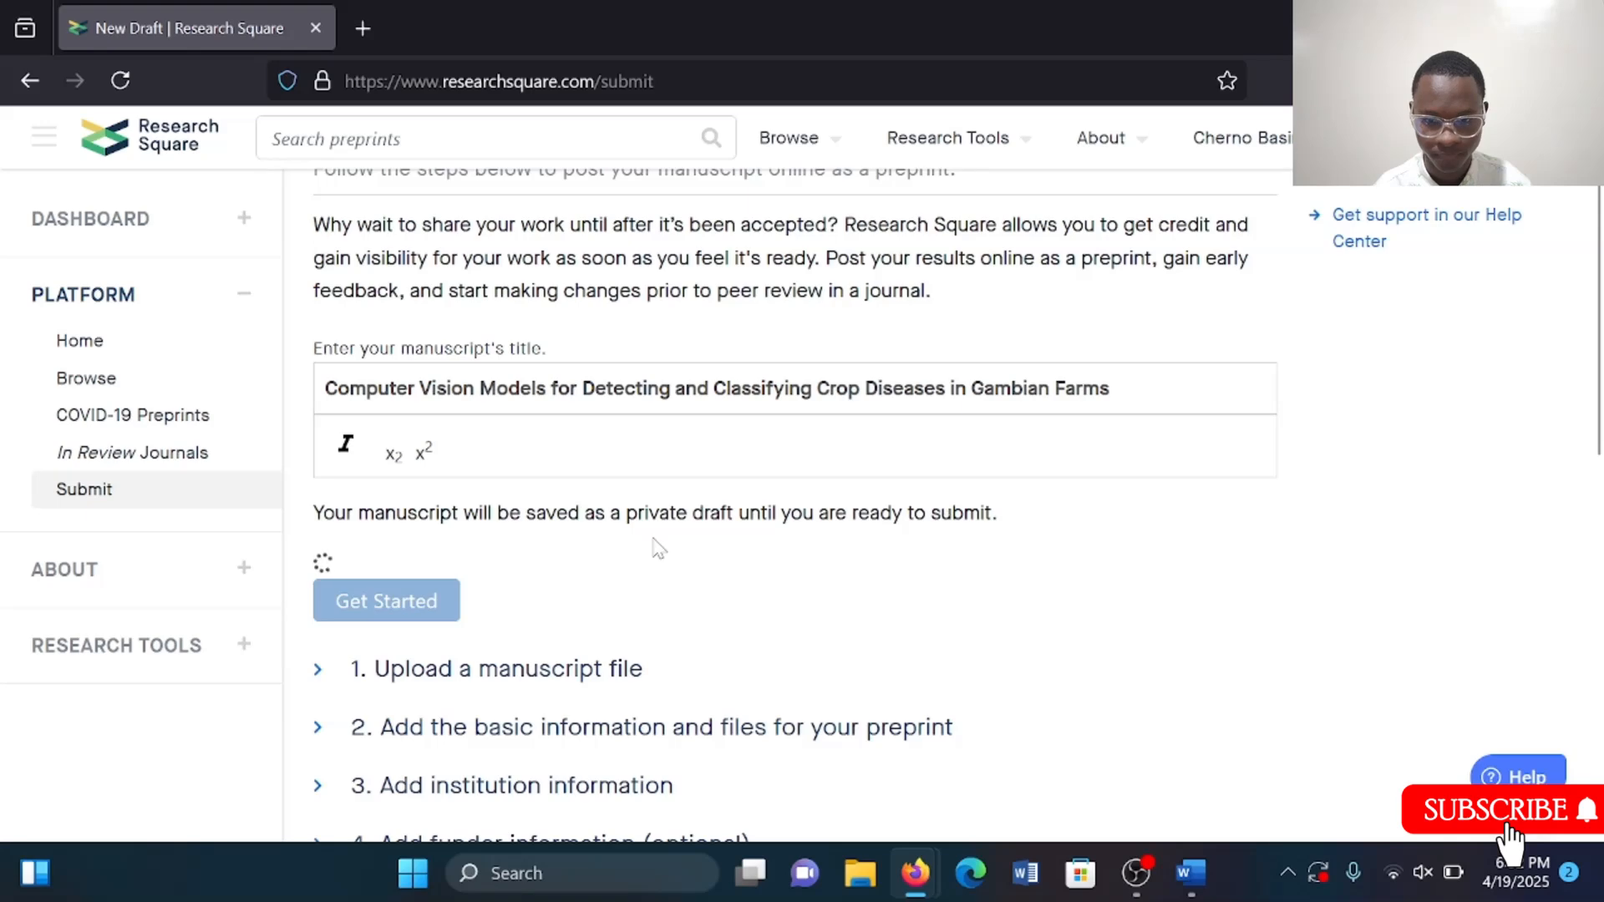
{"action": "scroll", "coordinate": [658, 549], "scroll_direction": "down", "scroll_amount": 1}
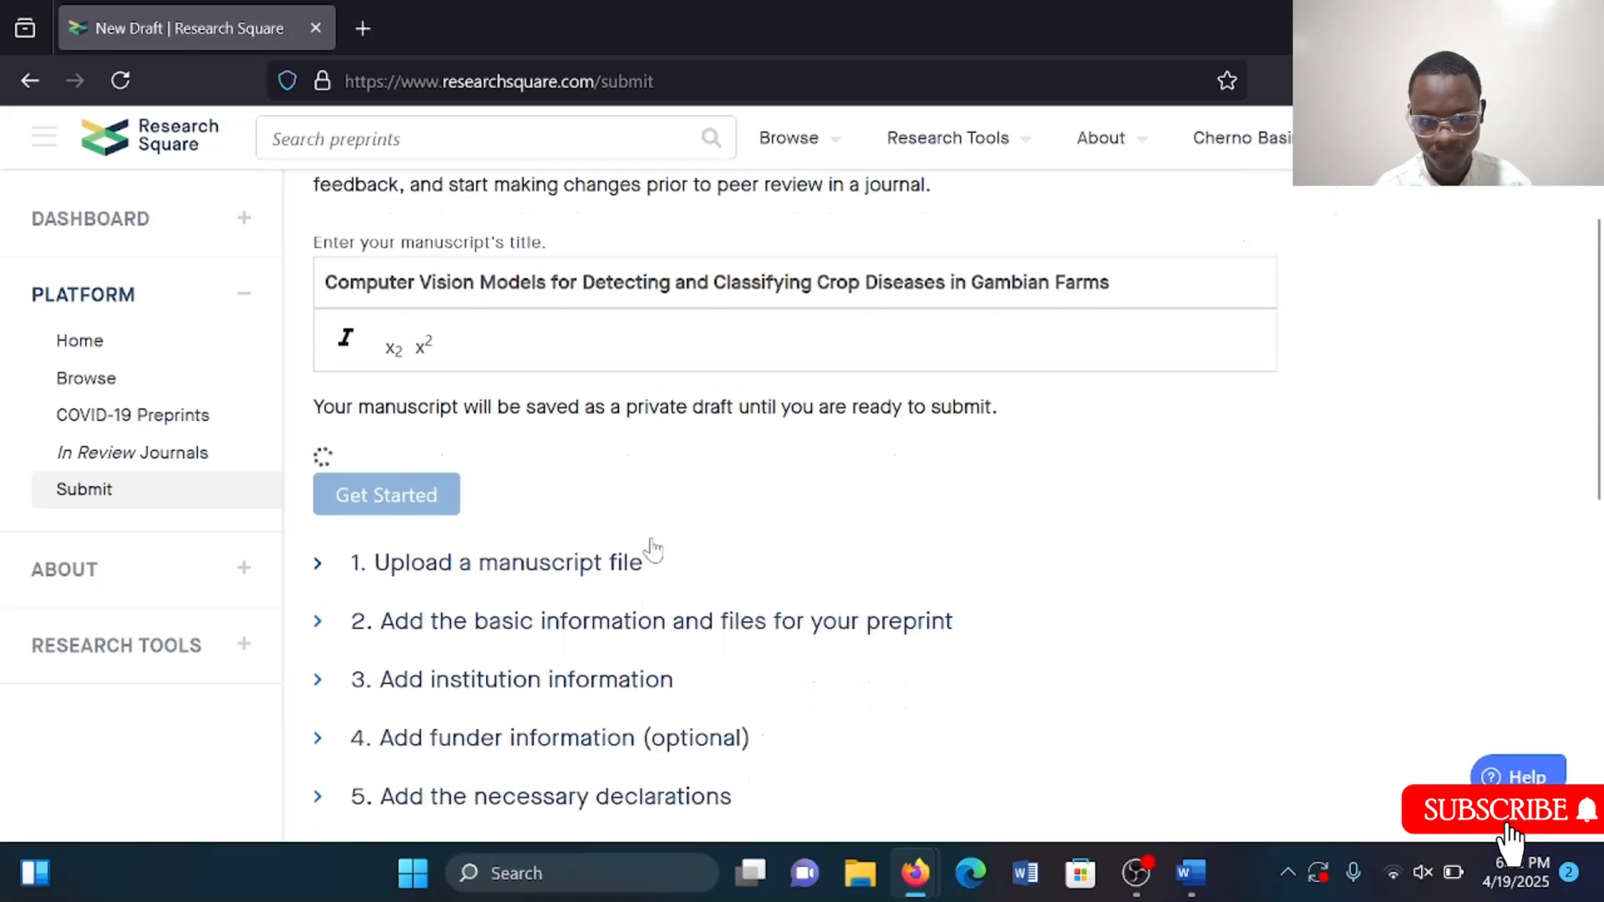
{"action": "double_click", "coordinate": [652, 585]}
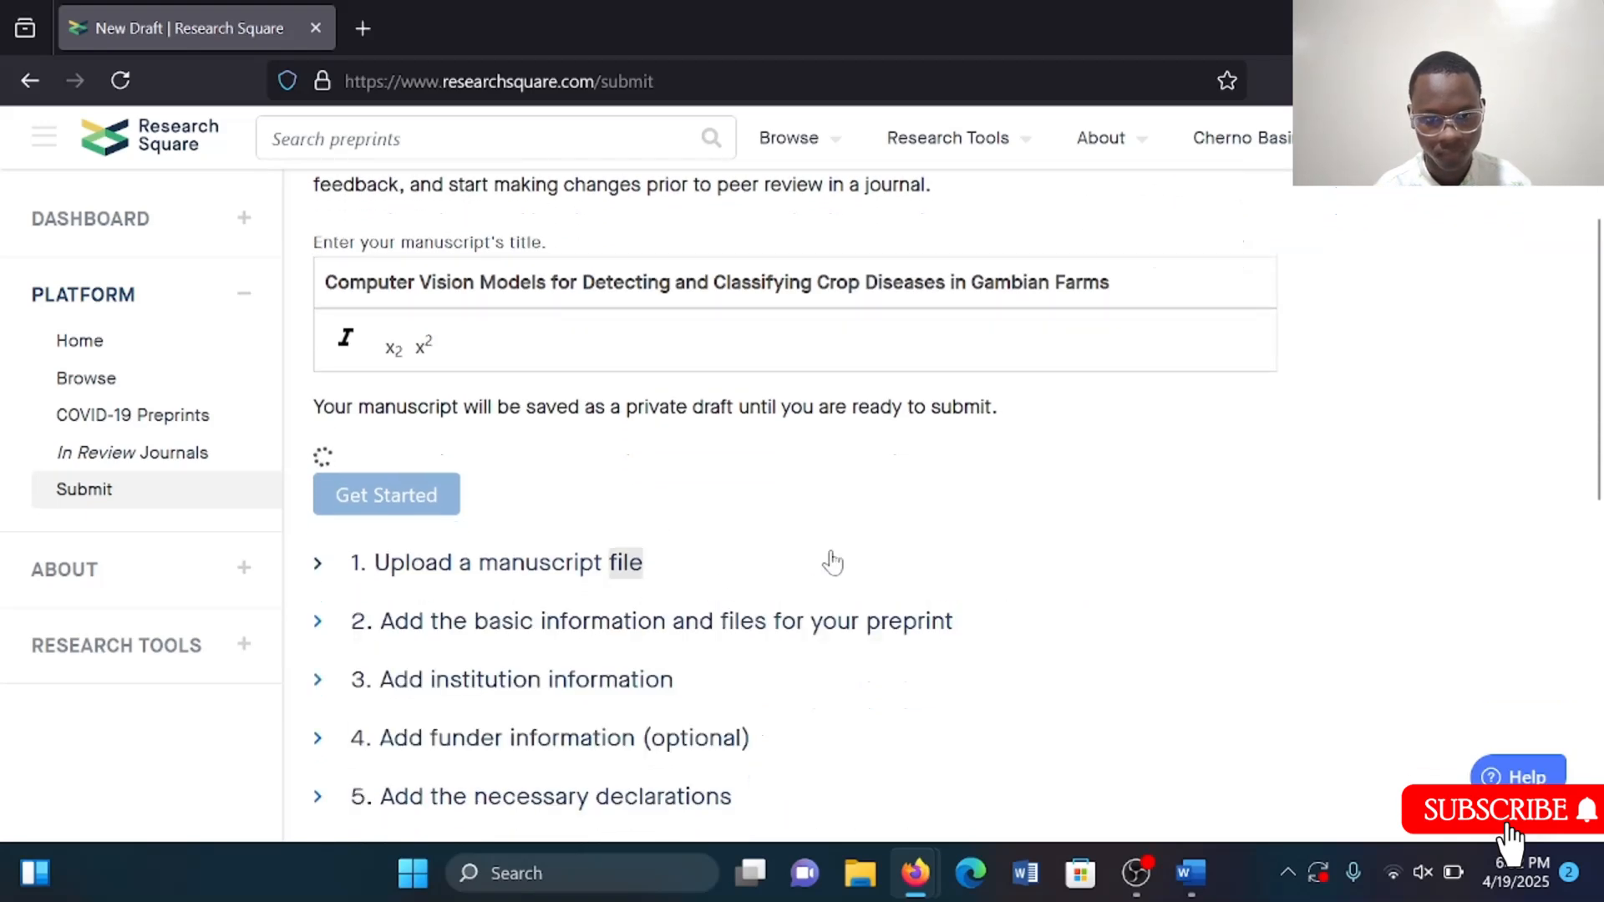
{"action": "scroll", "coordinate": [831, 561], "scroll_direction": "down", "scroll_amount": 2}
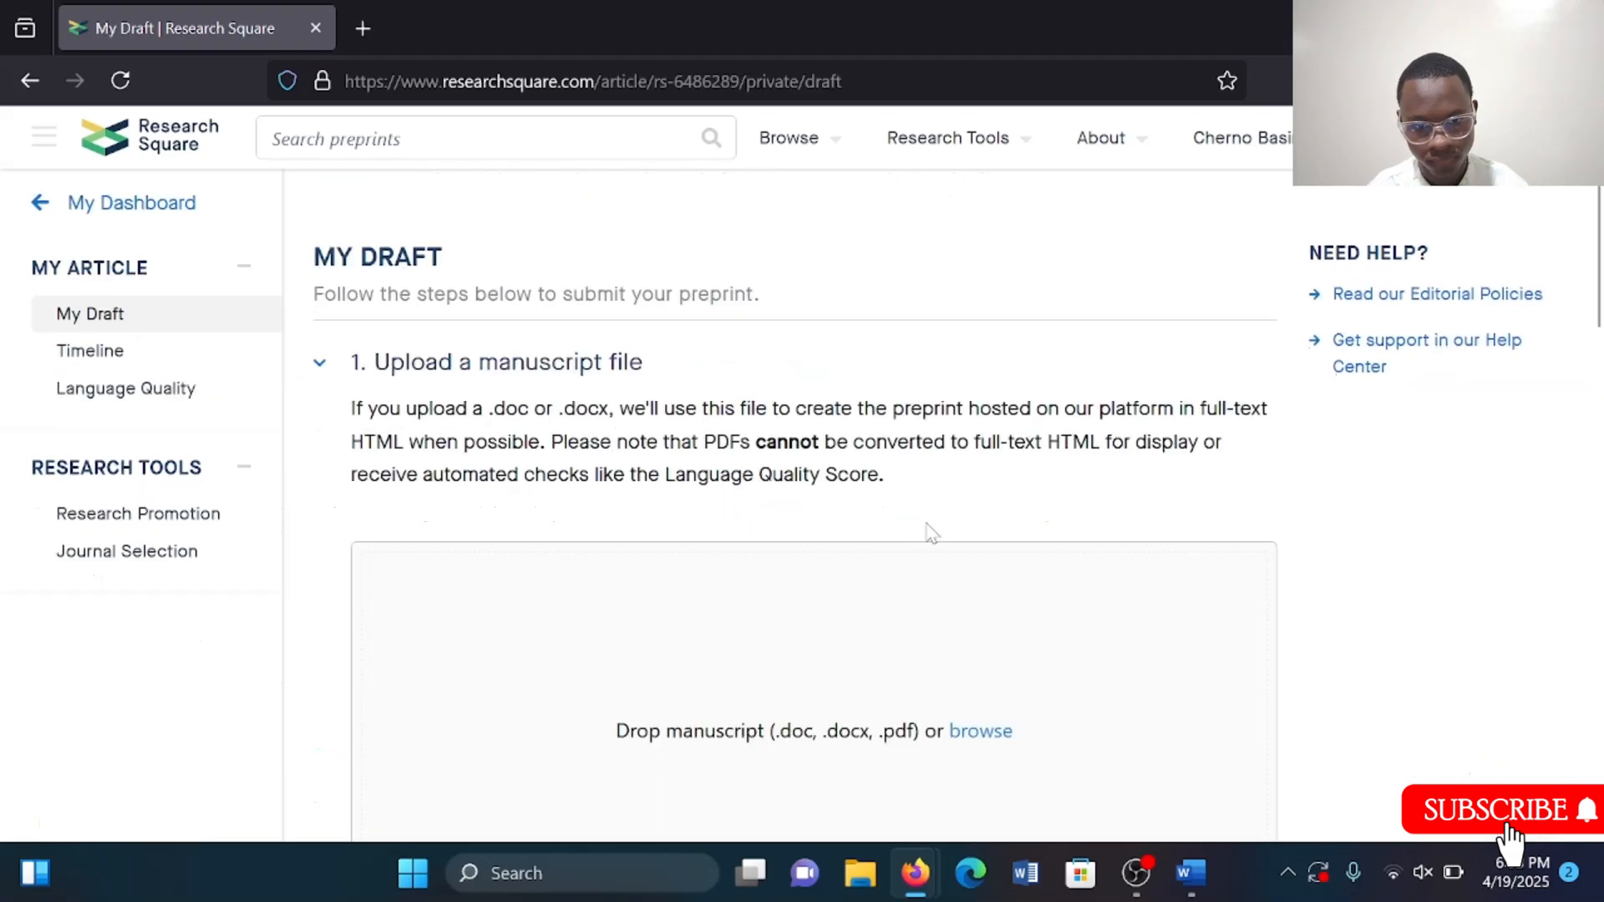
{"action": "scroll", "coordinate": [933, 532], "scroll_direction": "down", "scroll_amount": 1}
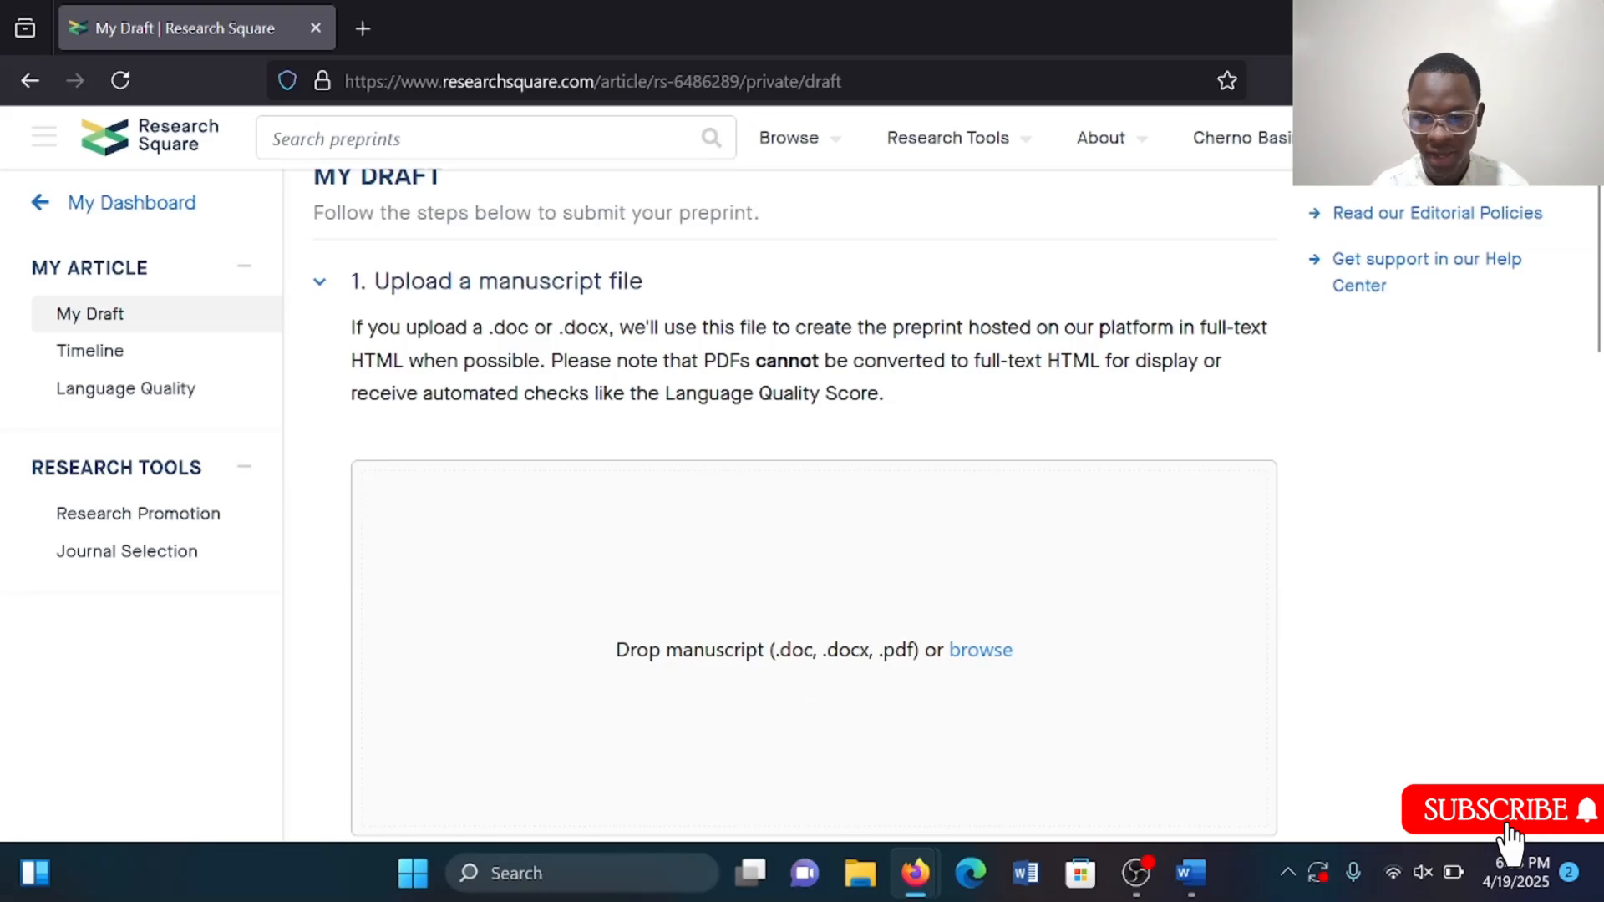
{"action": "scroll", "coordinate": [815, 585], "scroll_direction": "down", "scroll_amount": 1}
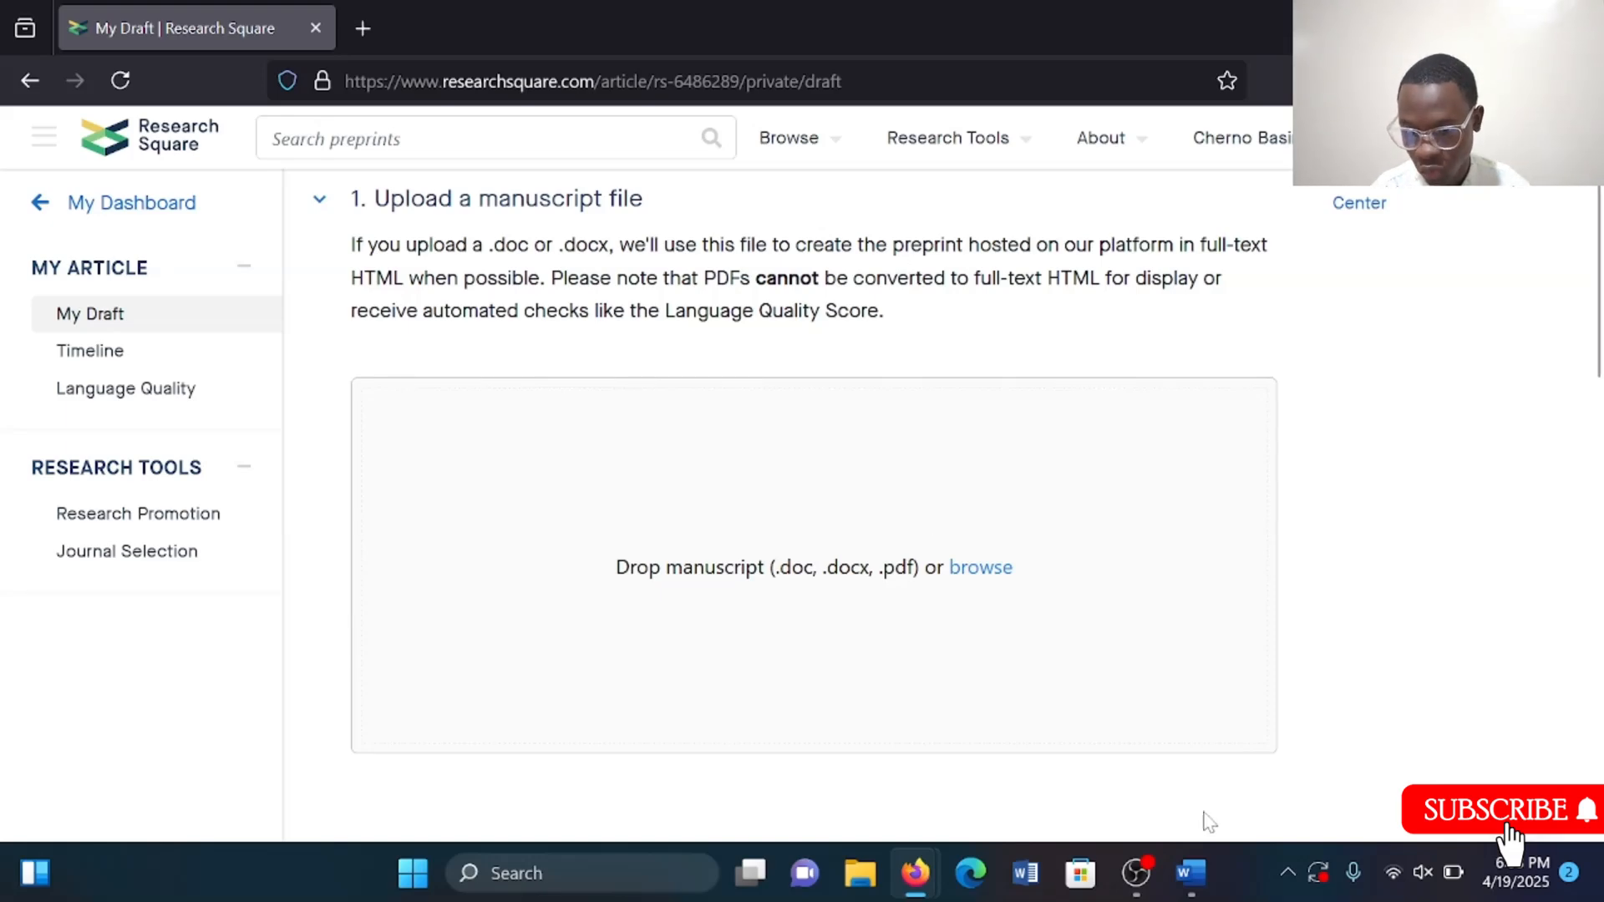
{"action": "mouse_move", "coordinate": [1204, 873]}
{"action": "left_click", "coordinate": [1051, 757]}
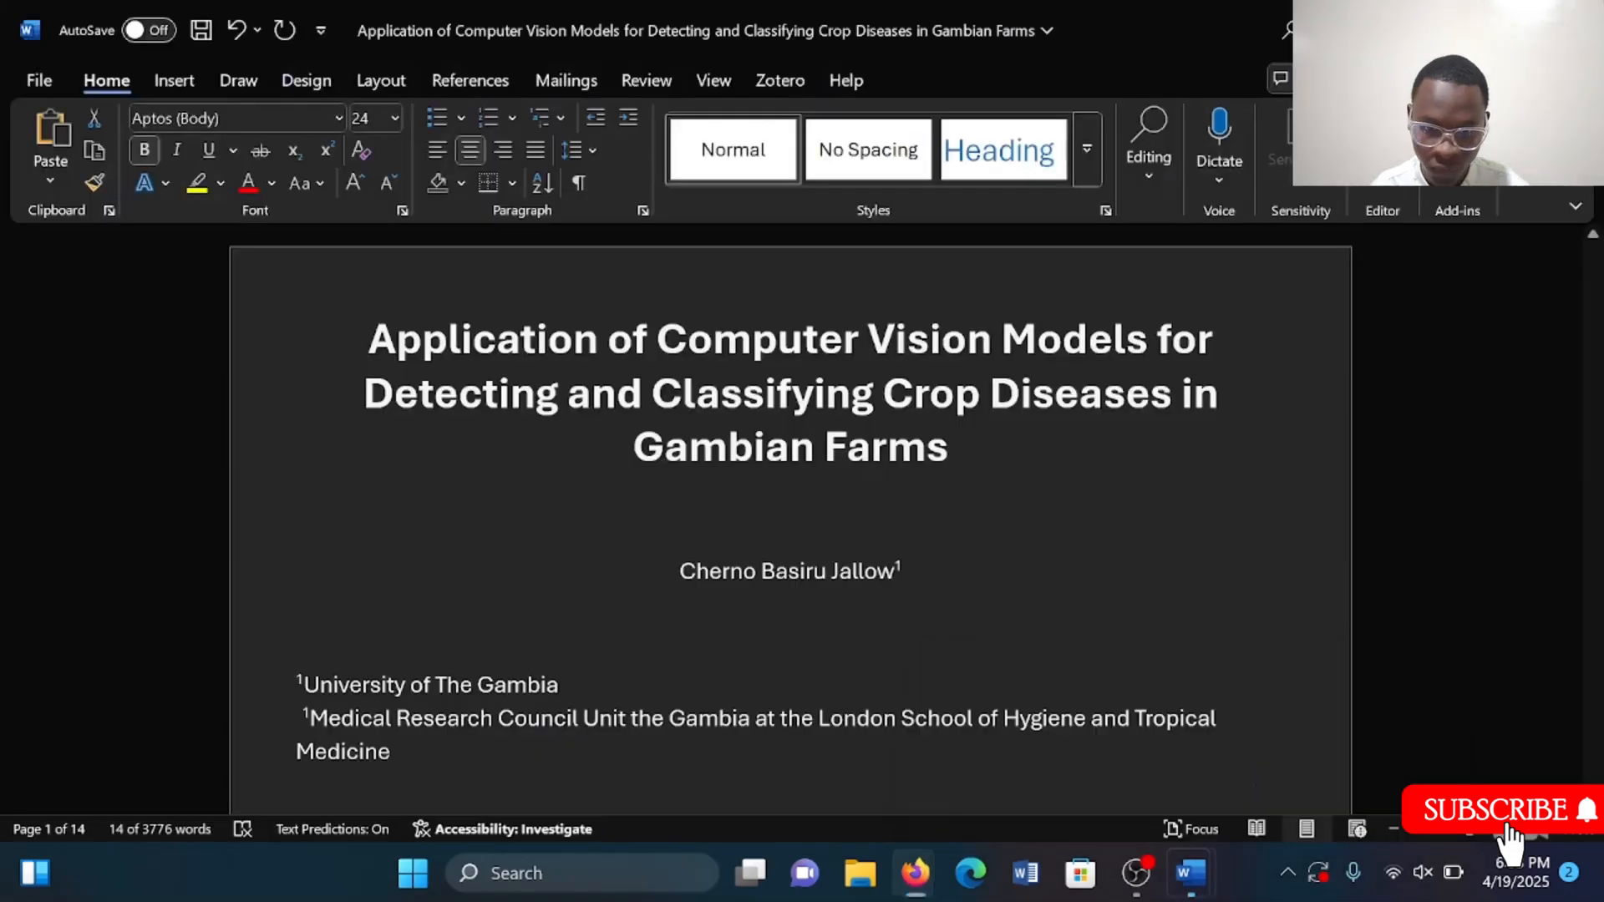
{"action": "left_click_drag", "start_coordinate": [369, 339], "coordinate": [649, 339]}
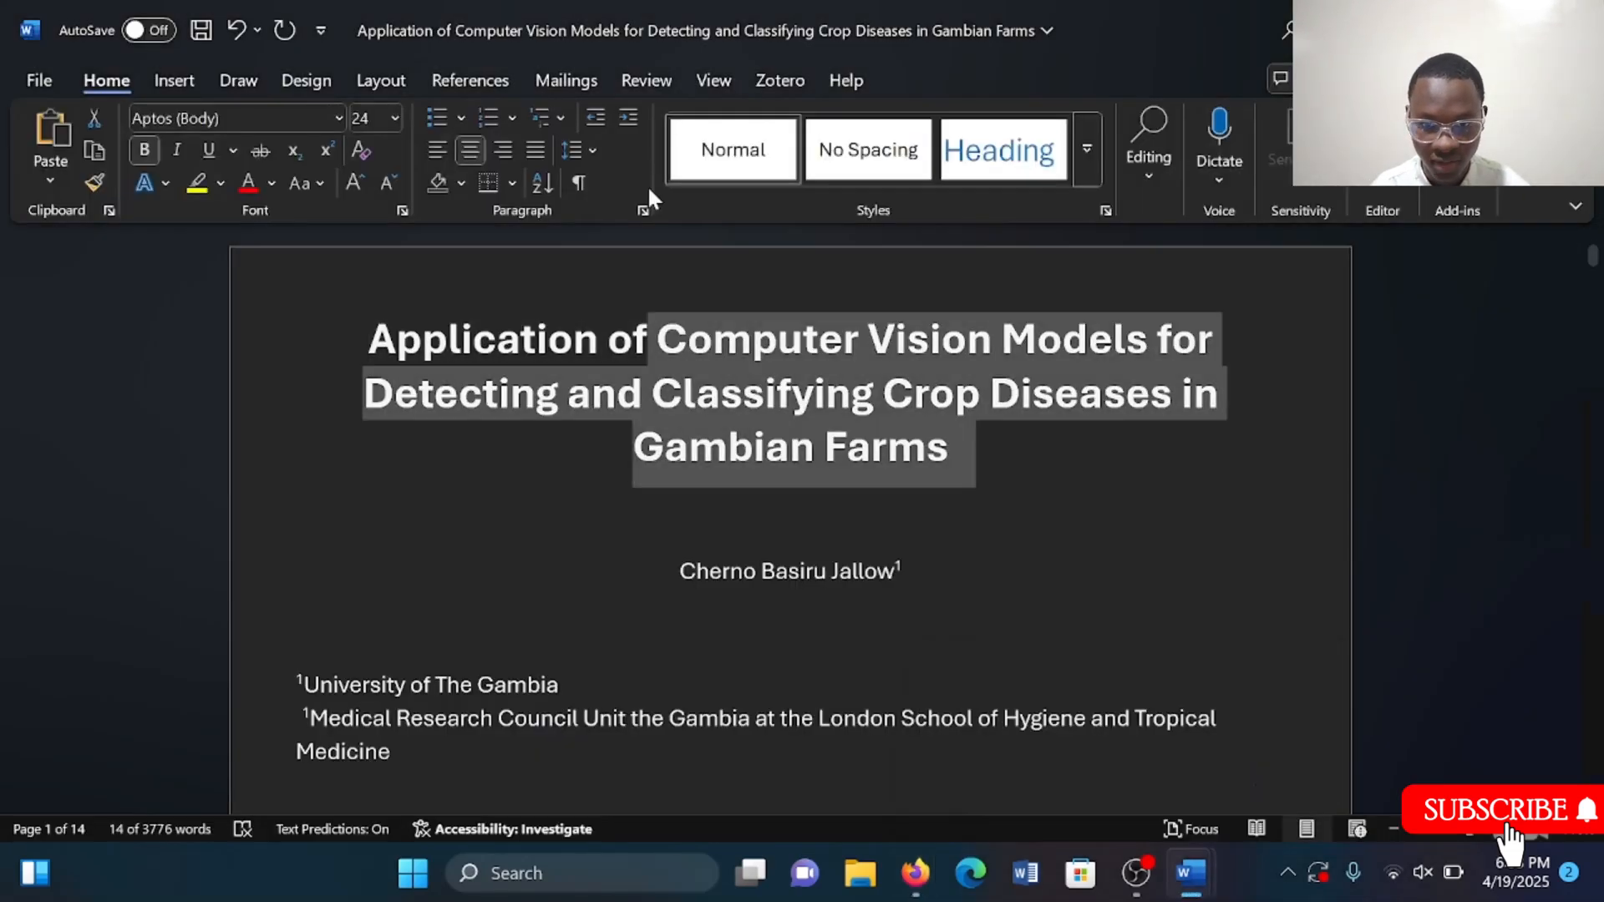
{"action": "key", "text": "alt+Tab"}
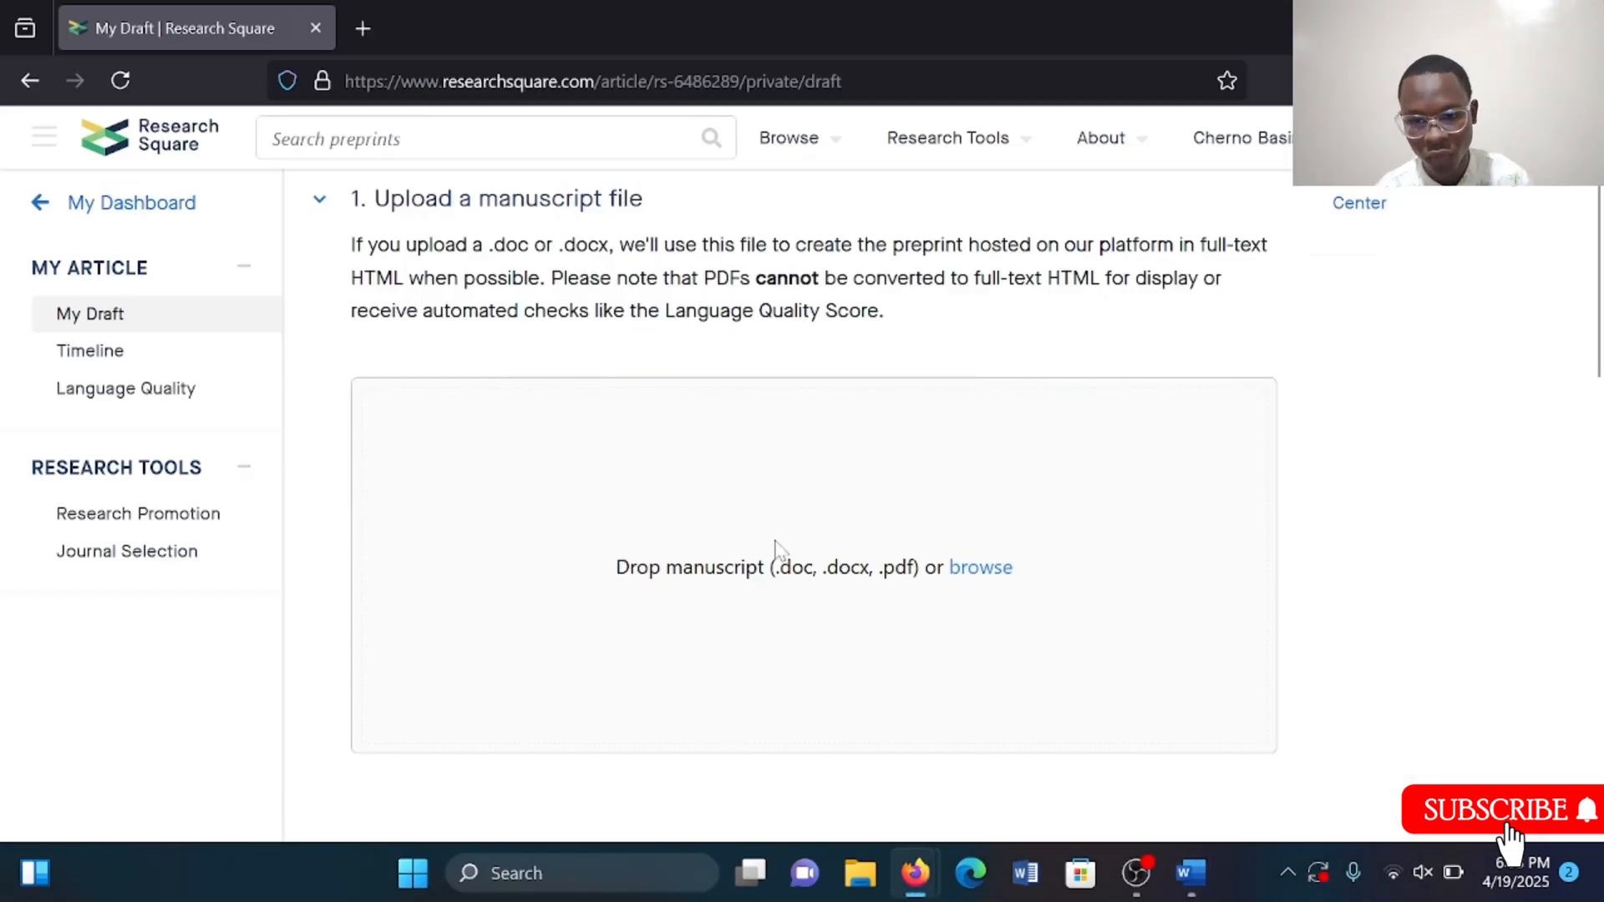
Upload the manuscript .docx file 'Application of Computer Vision Models…' from the recent files list.
{"action": "left_click", "coordinate": [968, 572]}
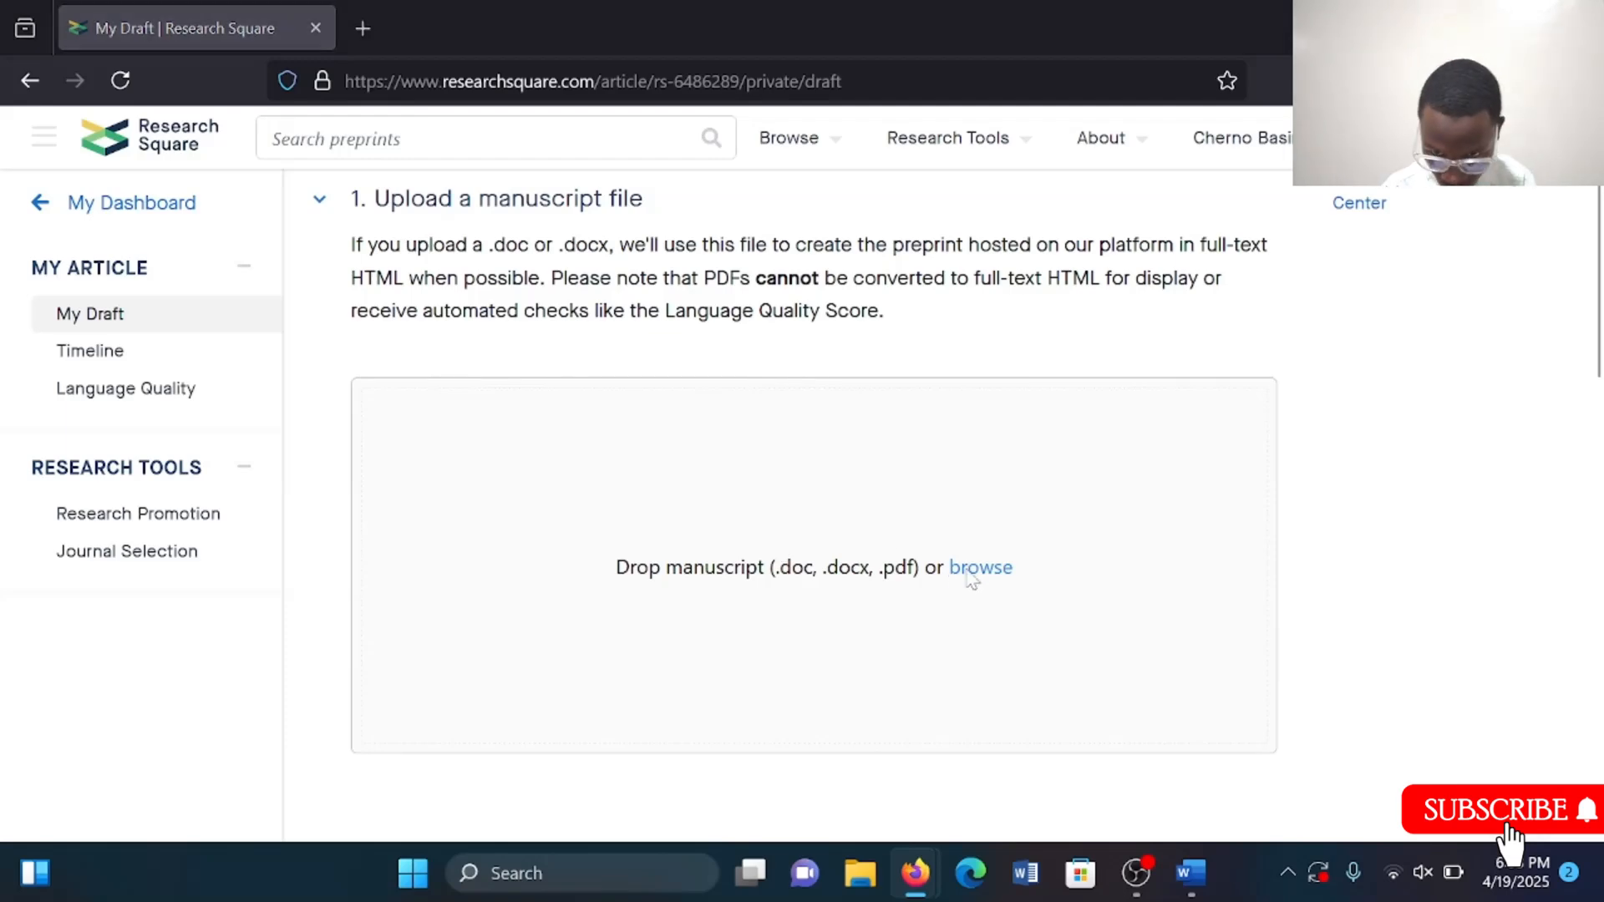
{"action": "scroll", "coordinate": [151, 259], "scroll_direction": "up", "scroll_amount": 3}
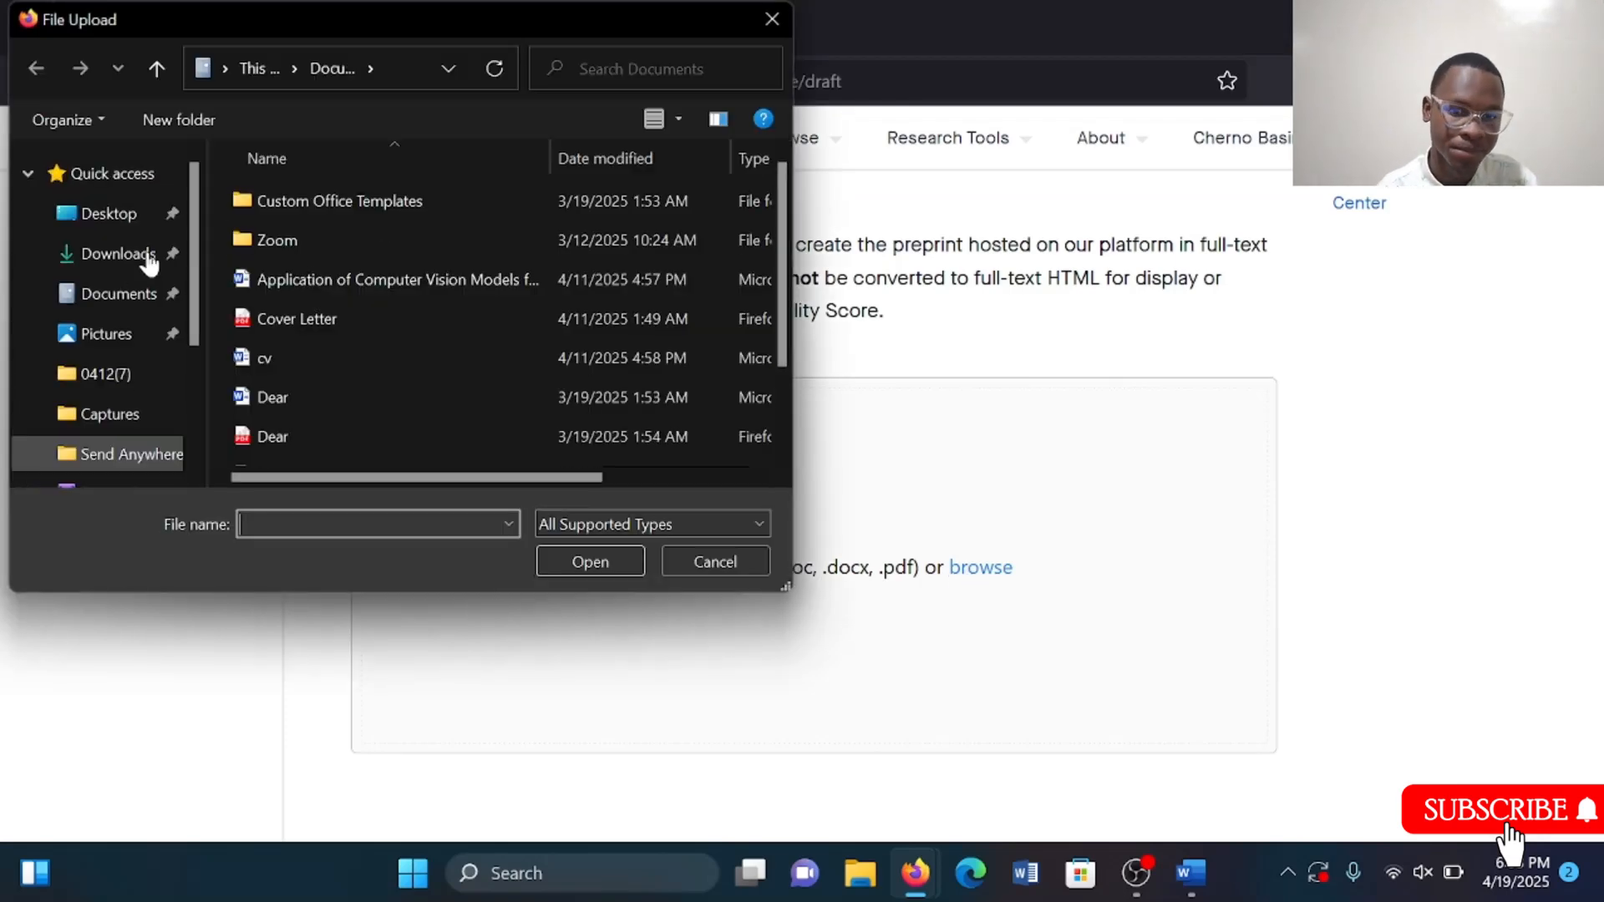
{"action": "left_click", "coordinate": [125, 173]}
{"action": "scroll", "coordinate": [468, 318], "scroll_direction": "down", "scroll_amount": 2}
{"action": "scroll", "coordinate": [498, 336], "scroll_direction": "down", "scroll_amount": 2}
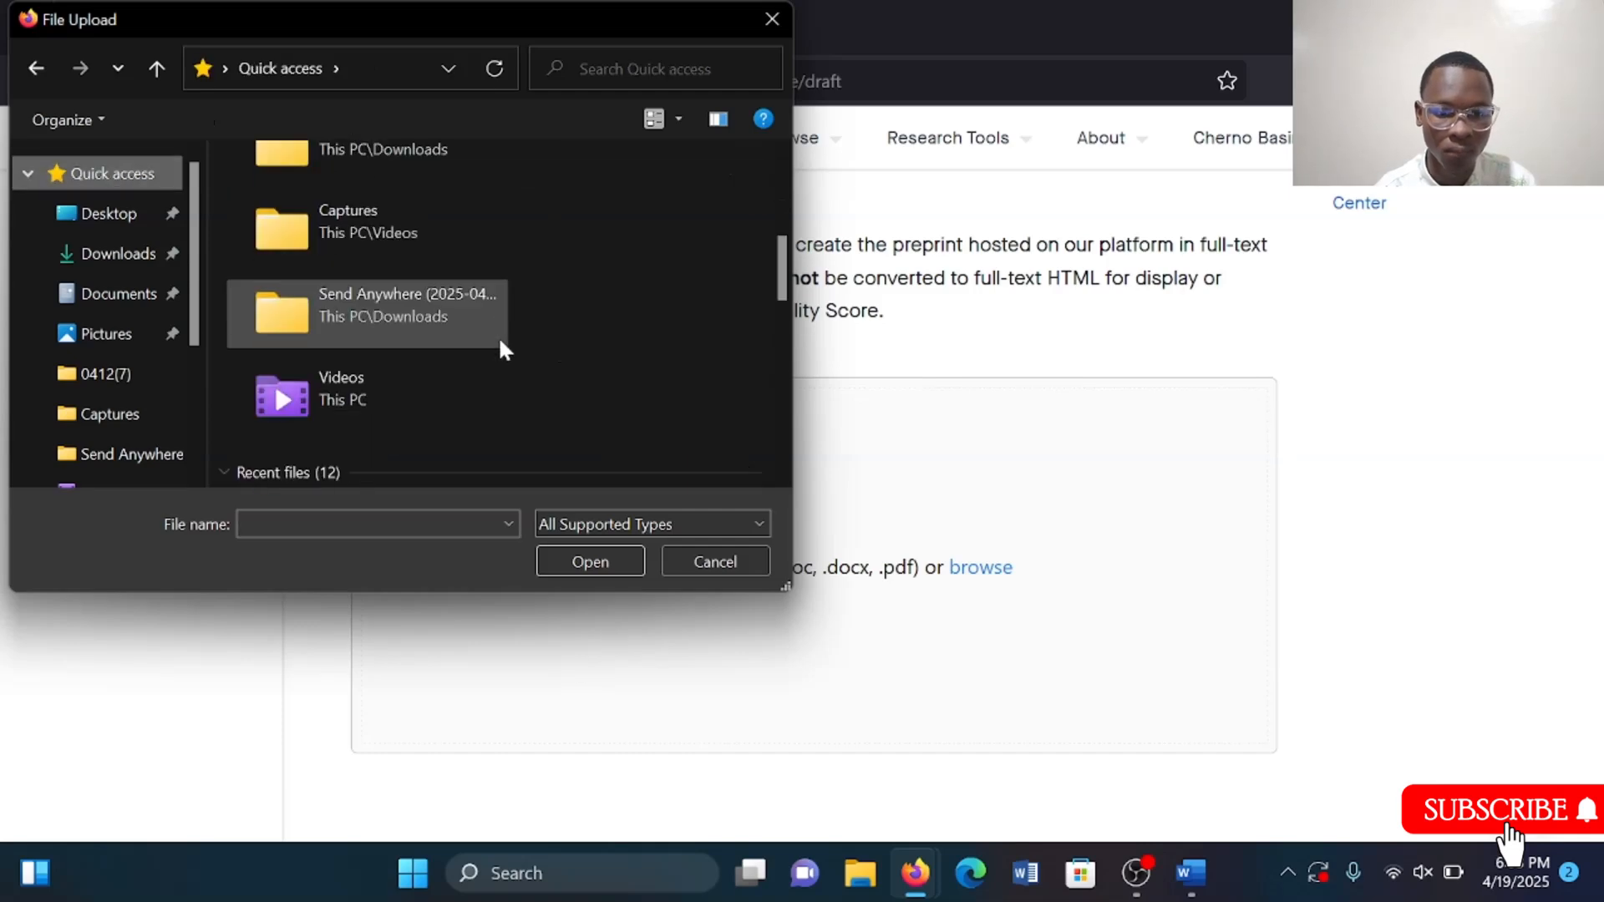
{"action": "scroll", "coordinate": [498, 335], "scroll_direction": "down", "scroll_amount": 2}
{"action": "left_click", "coordinate": [482, 389]}
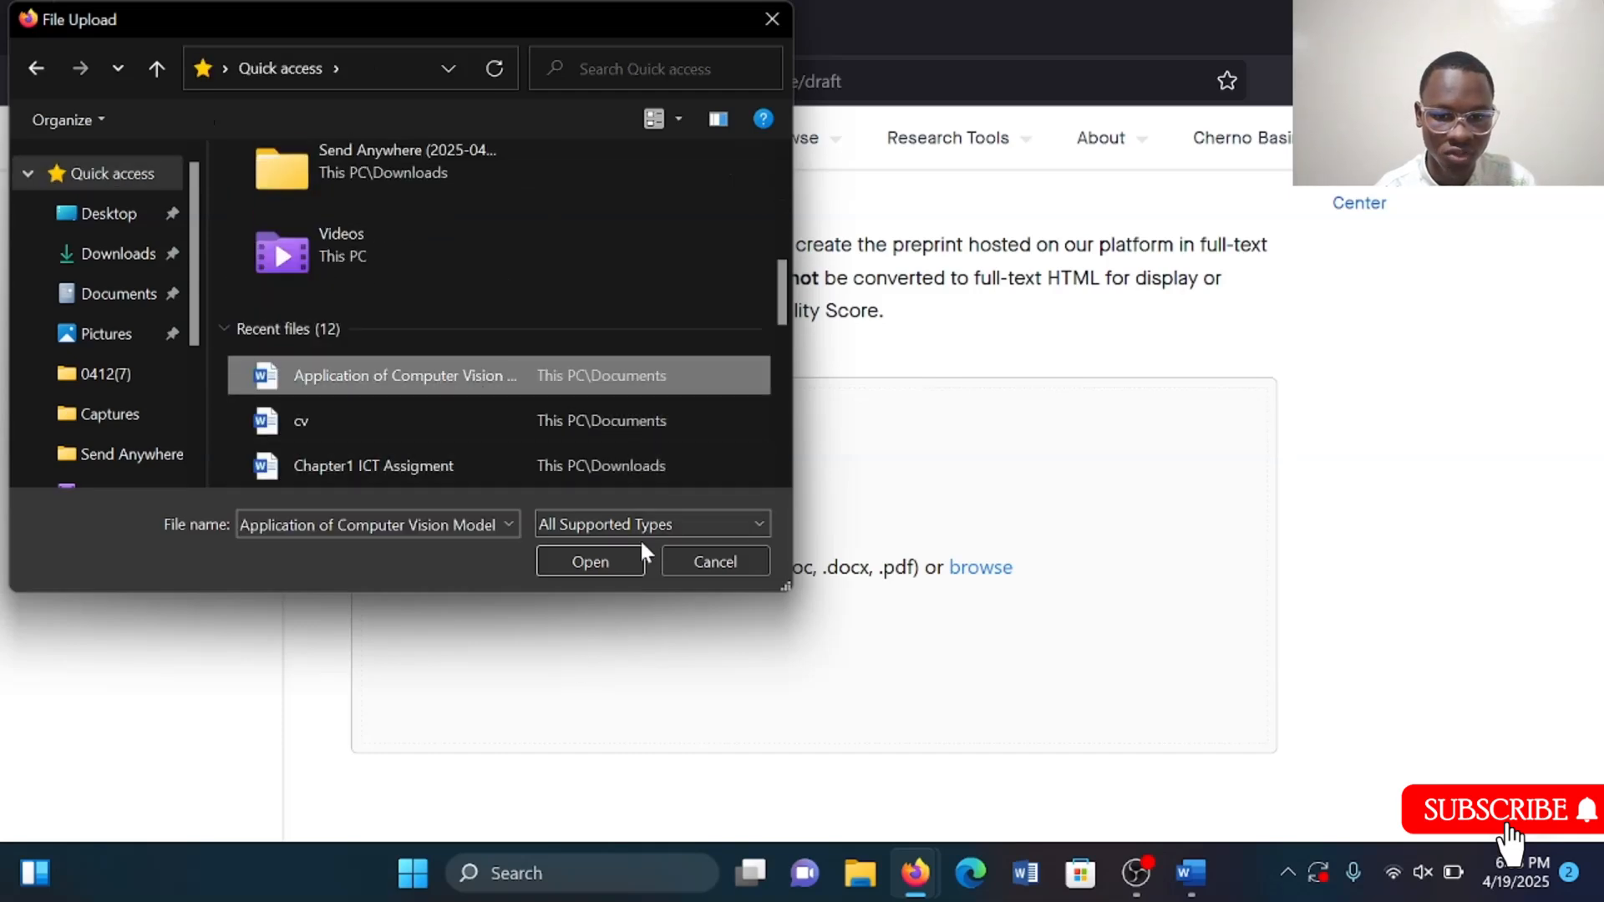
{"action": "left_click", "coordinate": [599, 563]}
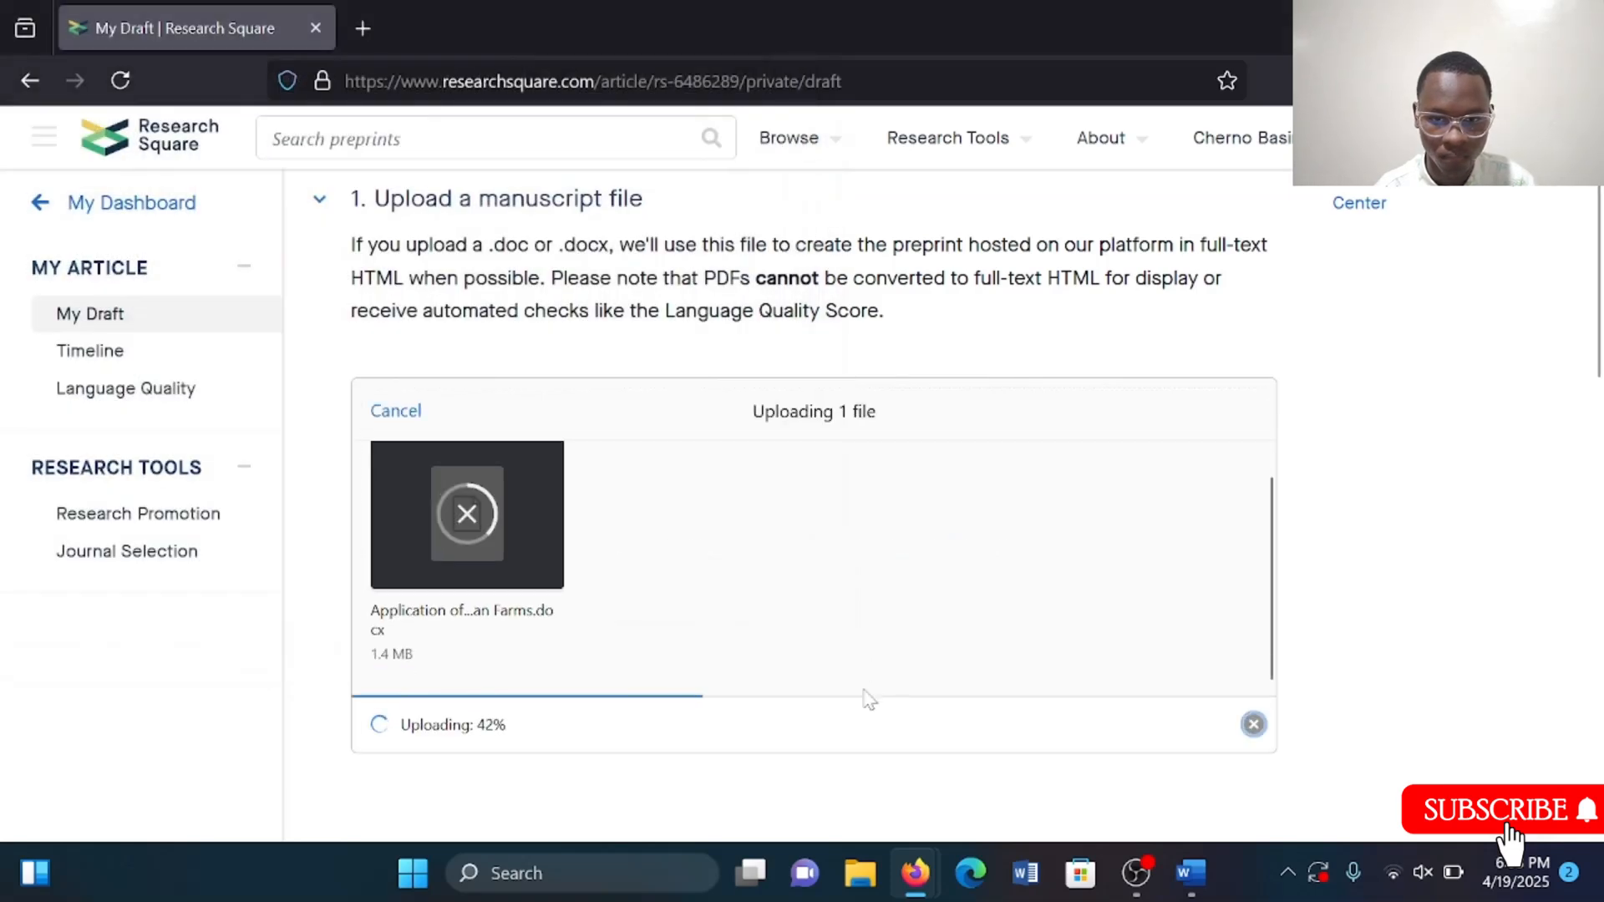
Scroll through the draft page to follow the upload and review the remaining submission sections.
{"action": "scroll", "coordinate": [869, 700], "scroll_direction": "down", "scroll_amount": 1}
{"action": "scroll", "coordinate": [869, 699], "scroll_direction": "up", "scroll_amount": 1}
{"action": "scroll", "coordinate": [869, 699], "scroll_direction": "down", "scroll_amount": 1}
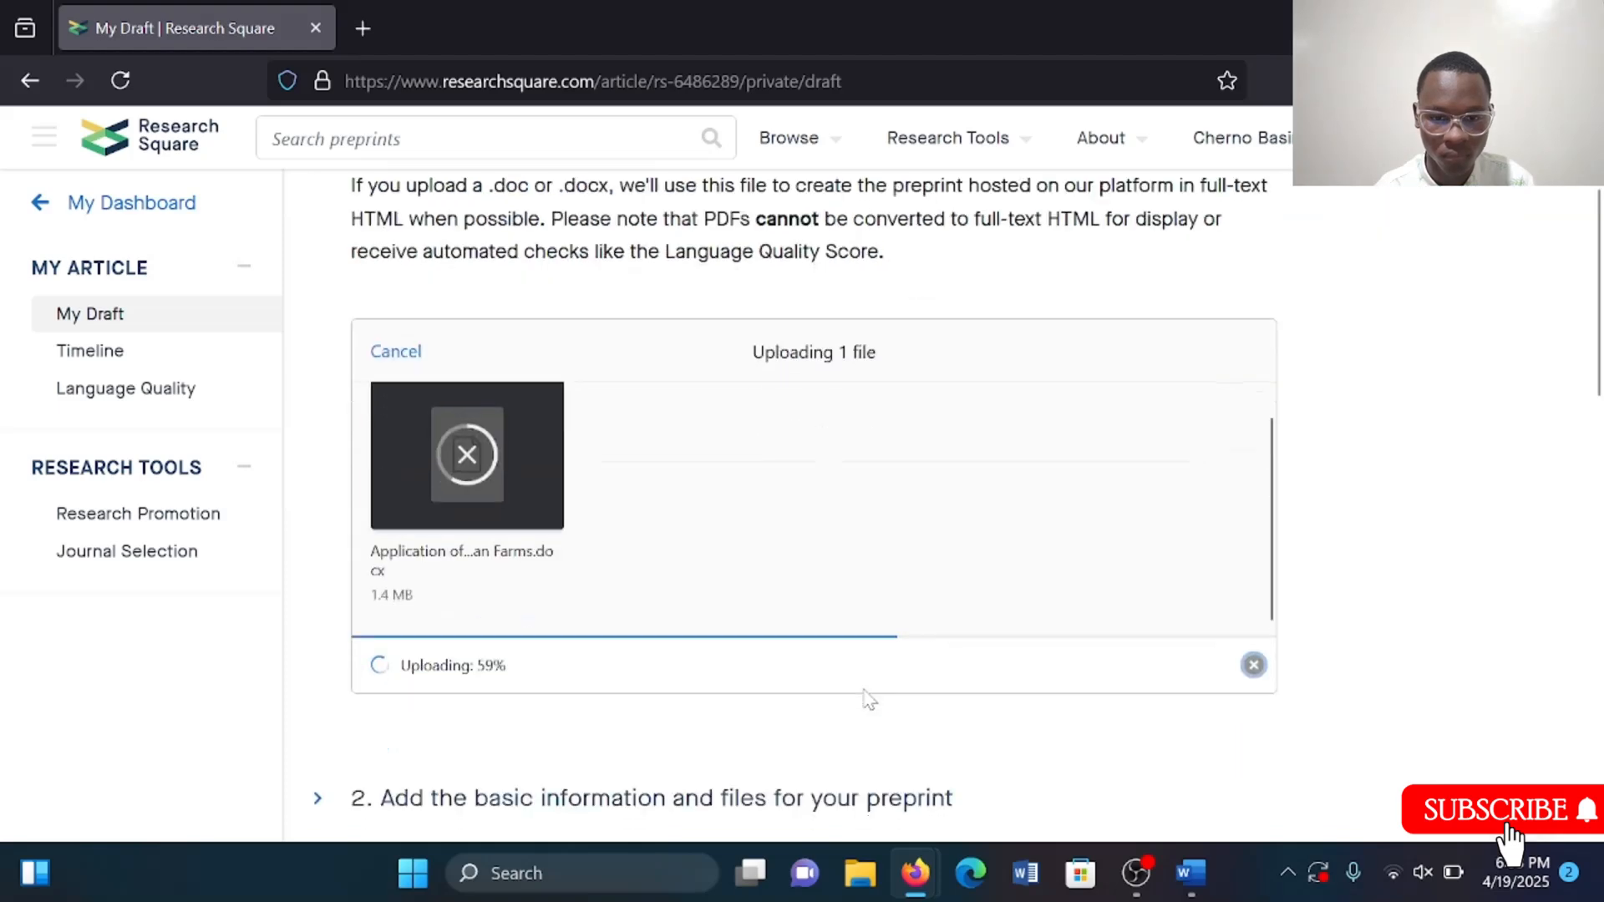
{"action": "scroll", "coordinate": [869, 700], "scroll_direction": "down", "scroll_amount": 2}
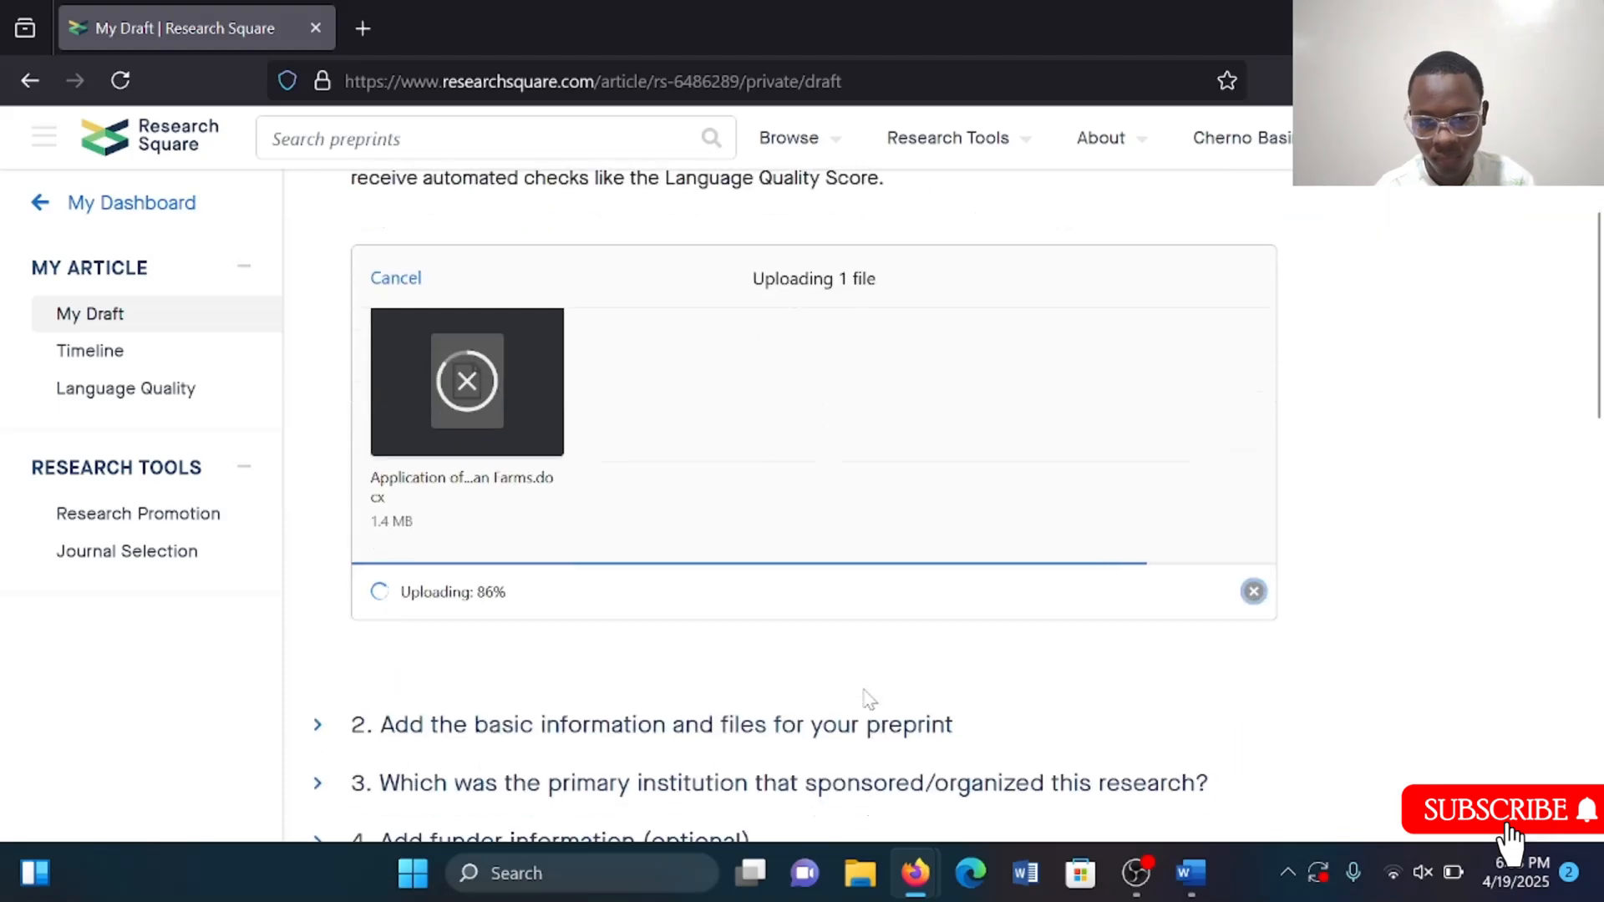
{"action": "scroll", "coordinate": [865, 700], "scroll_direction": "down", "scroll_amount": 1}
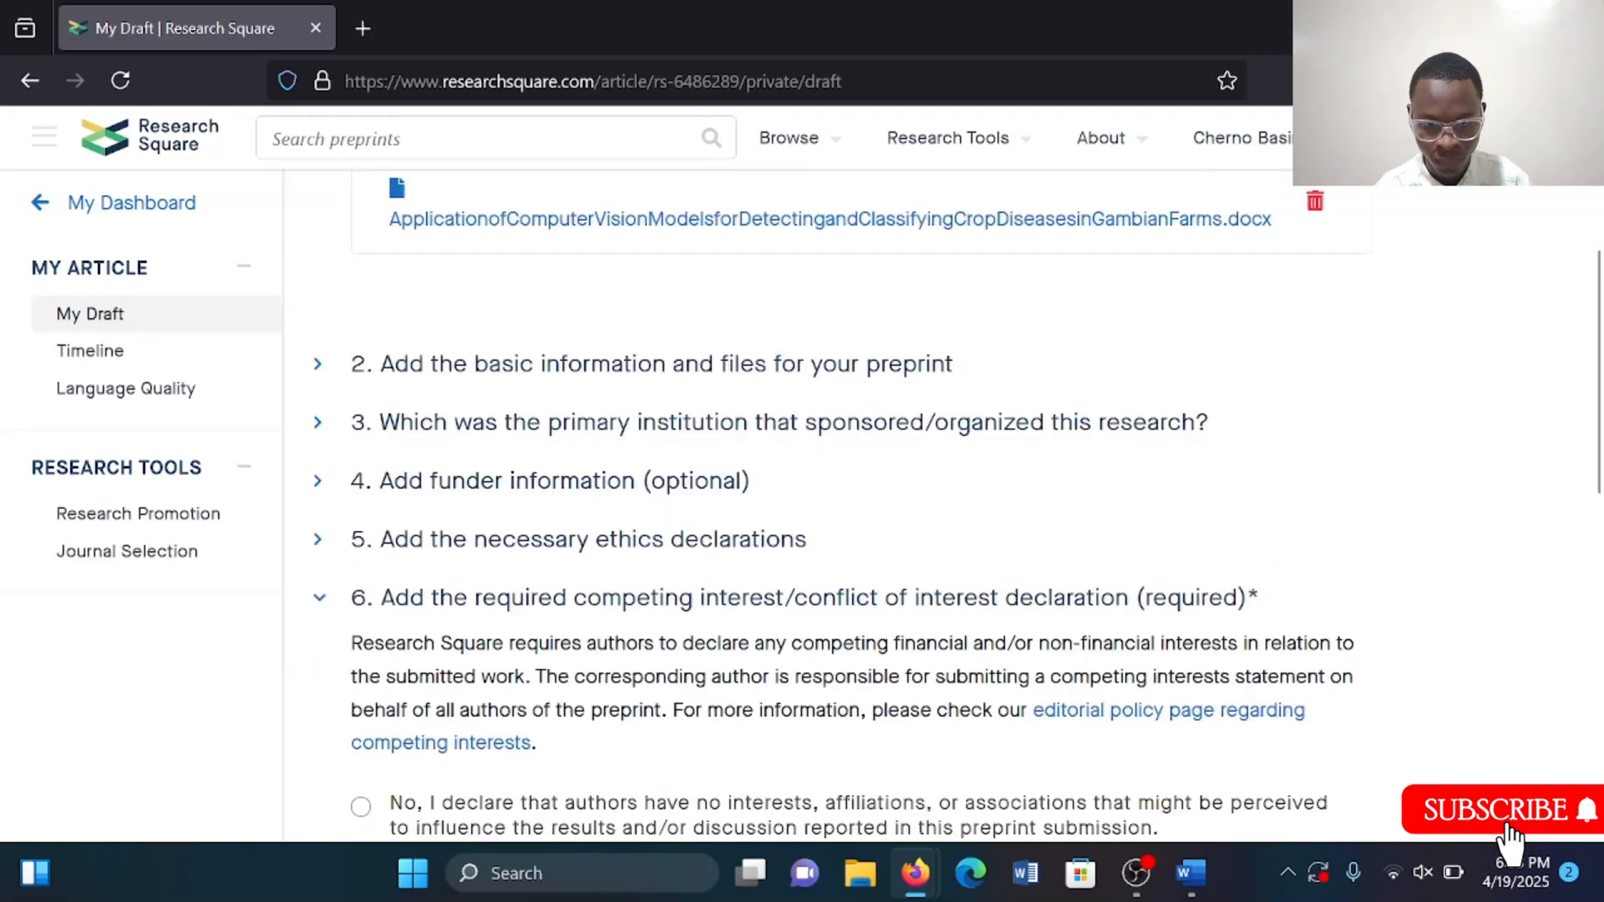
{"action": "scroll", "coordinate": [798, 493], "scroll_direction": "up", "scroll_amount": 2}
{"action": "scroll", "coordinate": [798, 493], "scroll_direction": "up", "scroll_amount": 2}
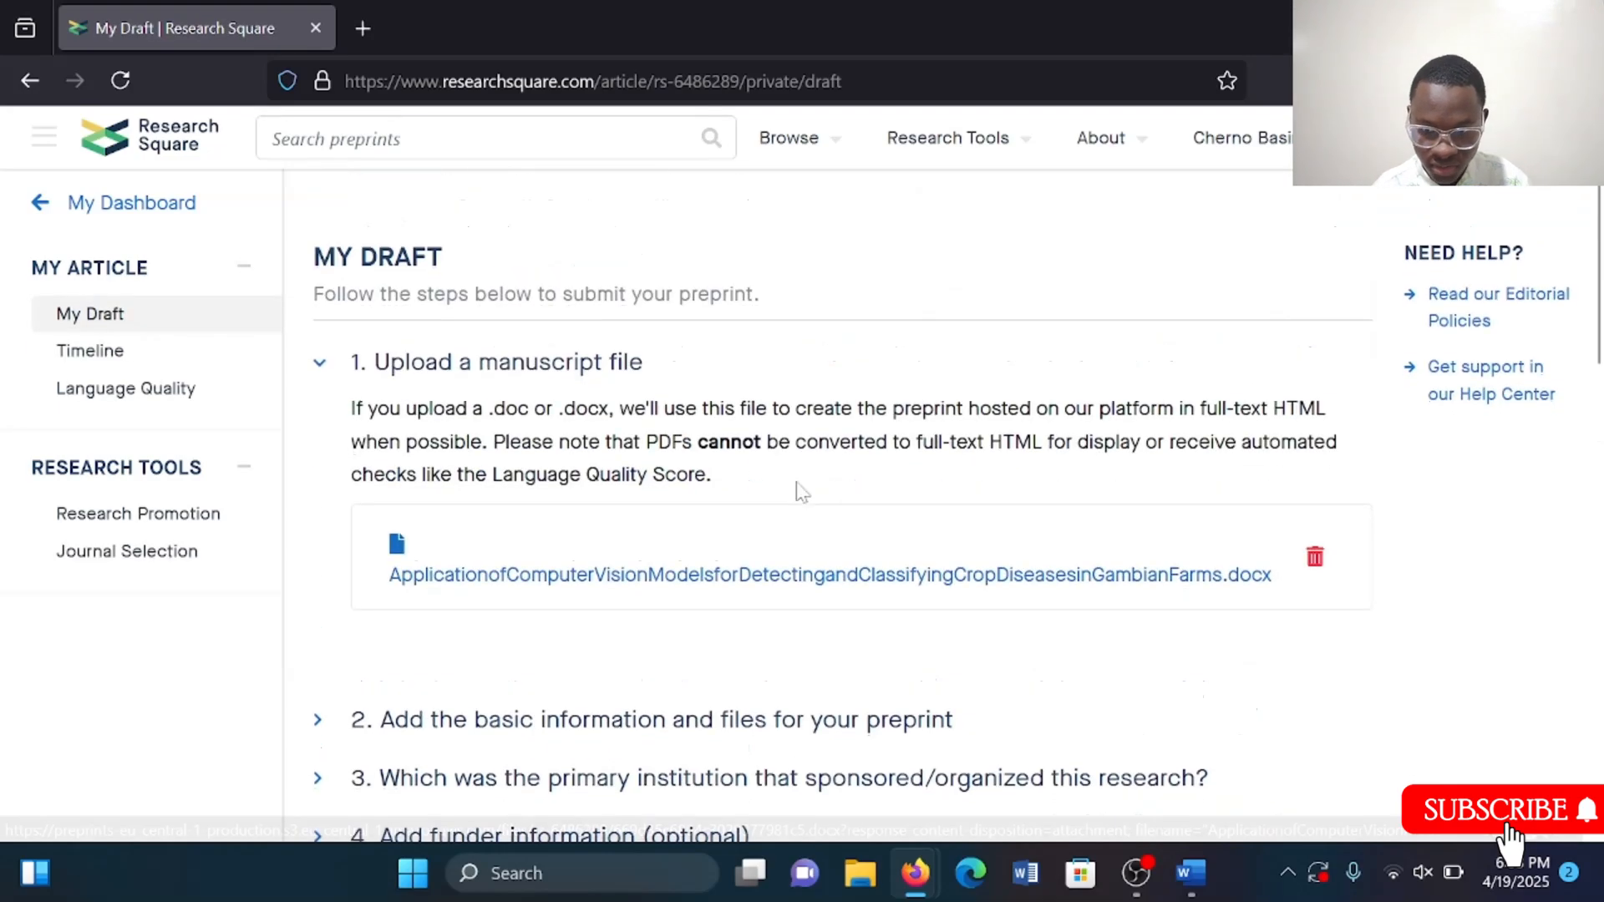
{"action": "scroll", "coordinate": [801, 492], "scroll_direction": "down", "scroll_amount": 1}
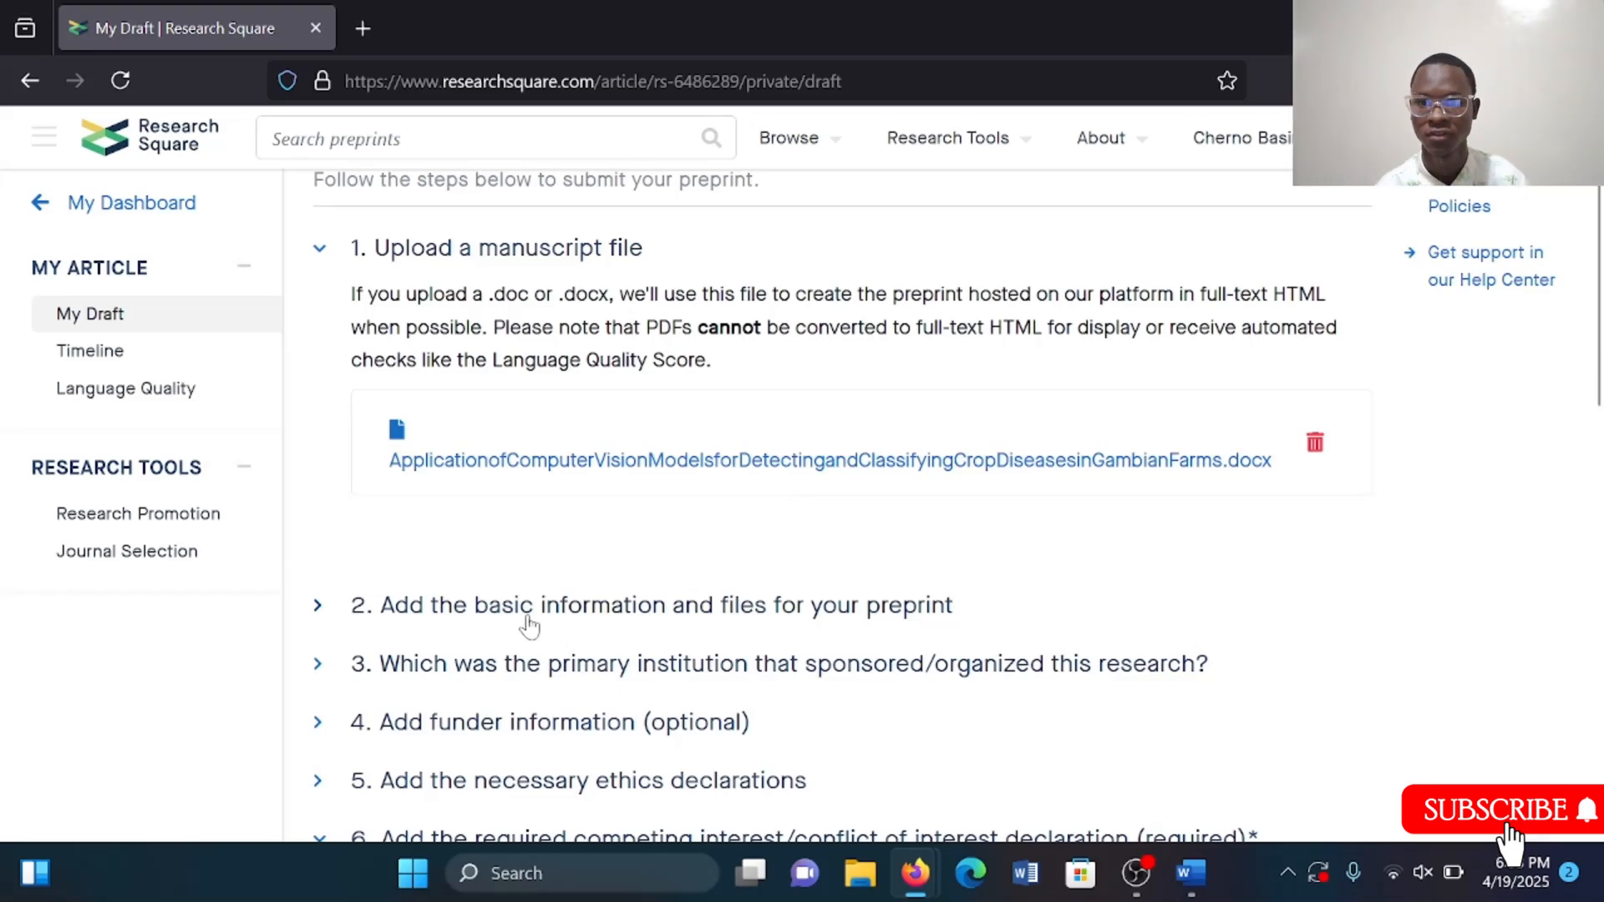
Open the basic information section's title editor and set the article type to Research Article.
{"action": "left_click", "coordinate": [568, 623]}
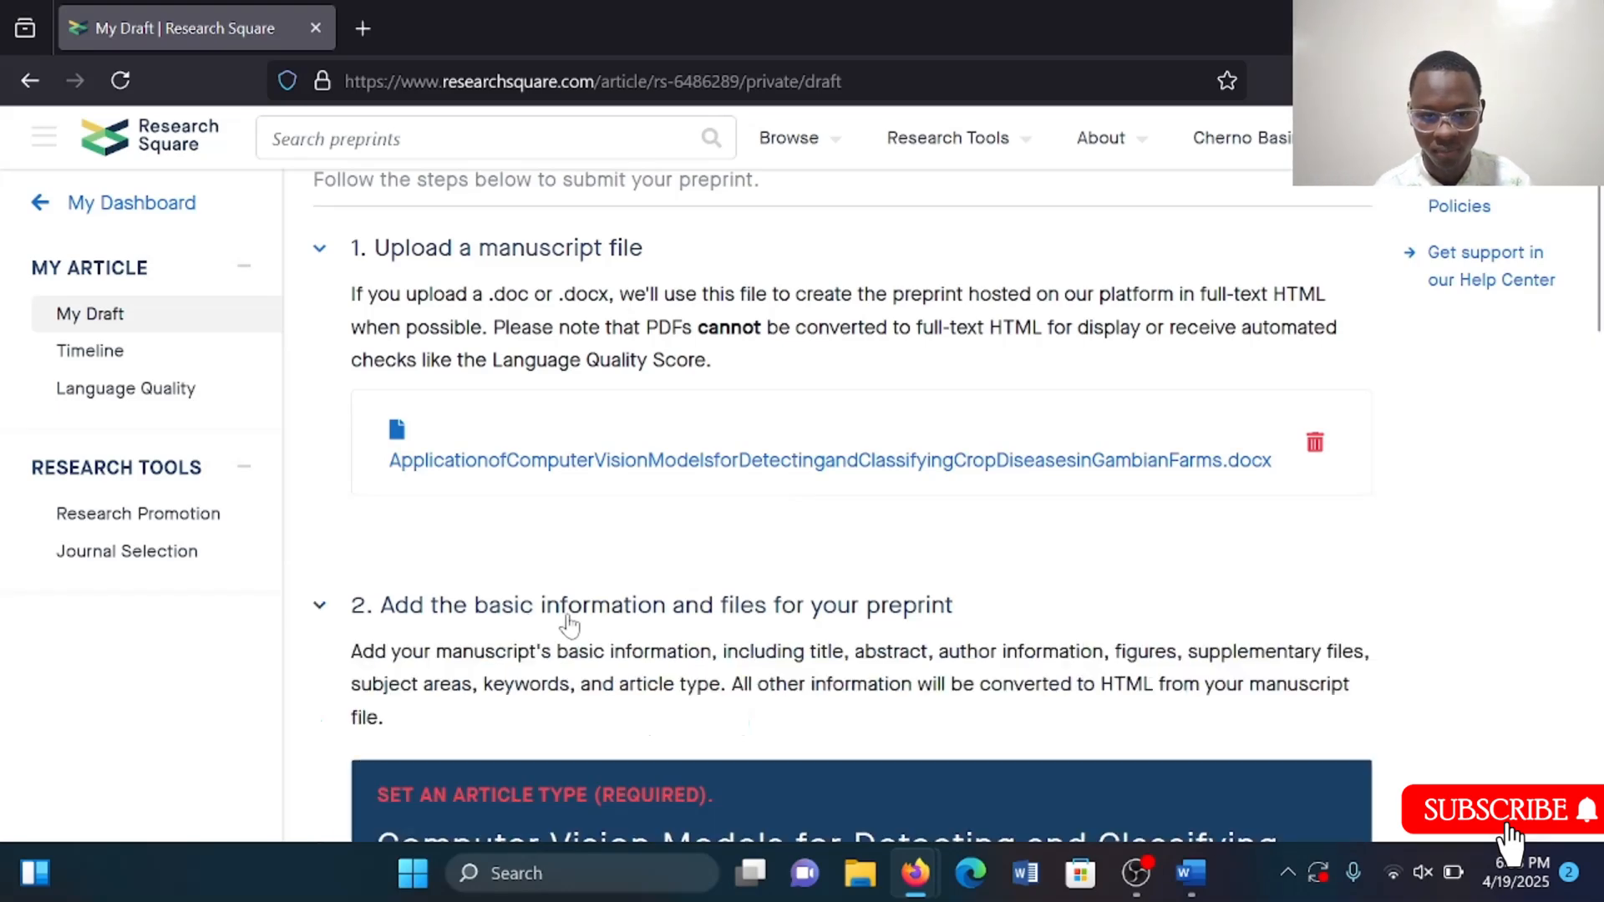
{"action": "scroll", "coordinate": [565, 622], "scroll_direction": "down", "scroll_amount": 3}
{"action": "scroll", "coordinate": [543, 598], "scroll_direction": "down", "scroll_amount": 2}
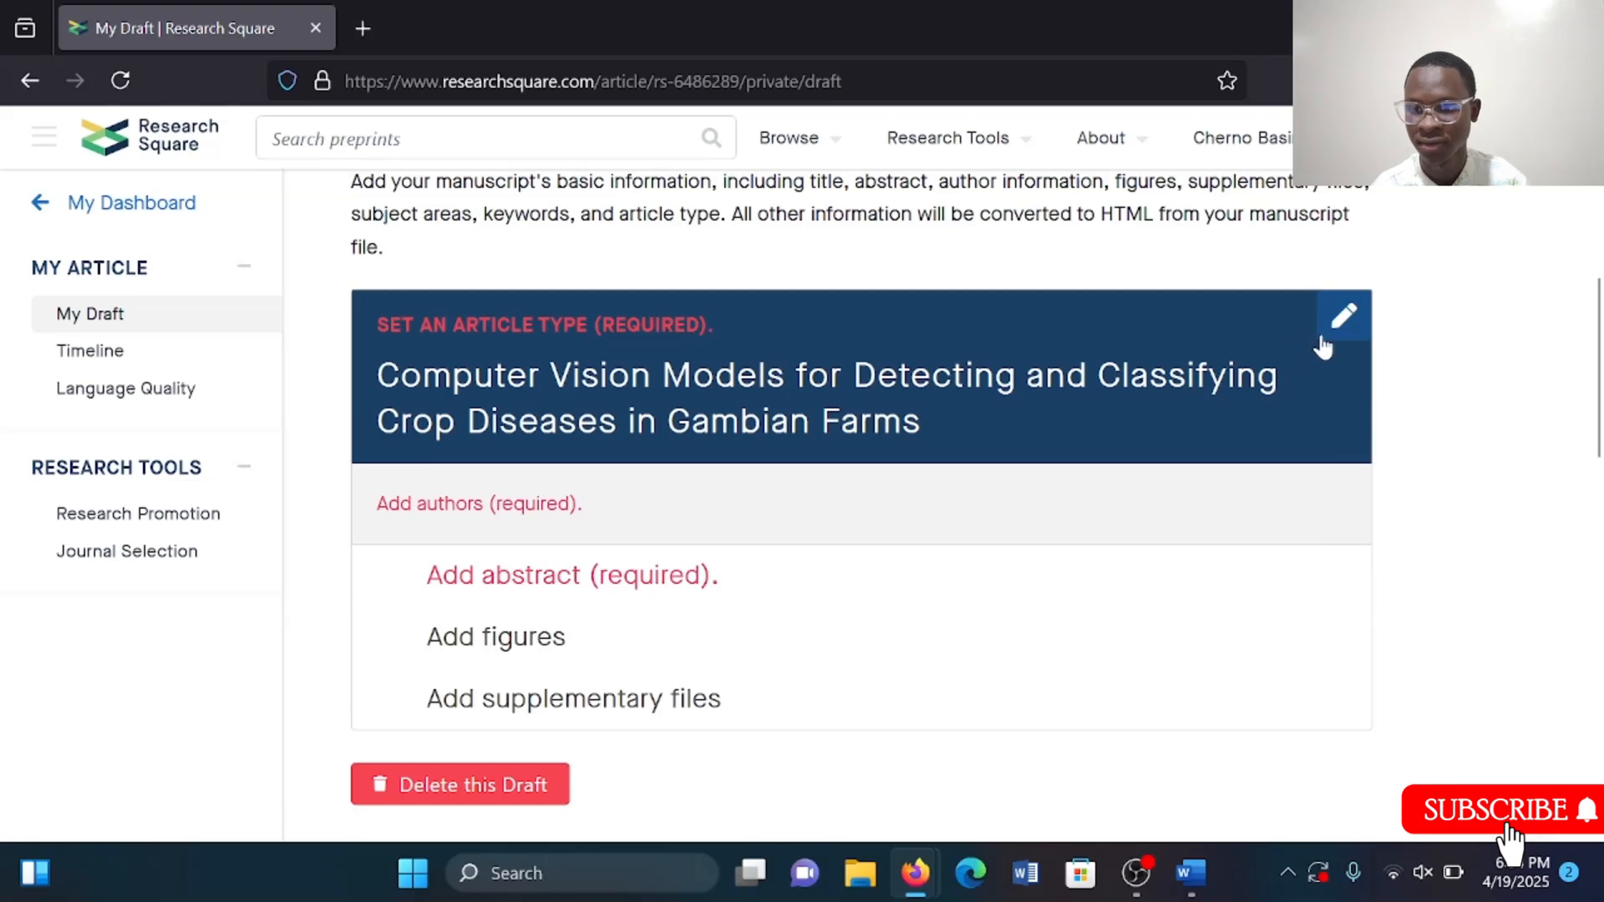
{"action": "left_click", "coordinate": [1339, 325]}
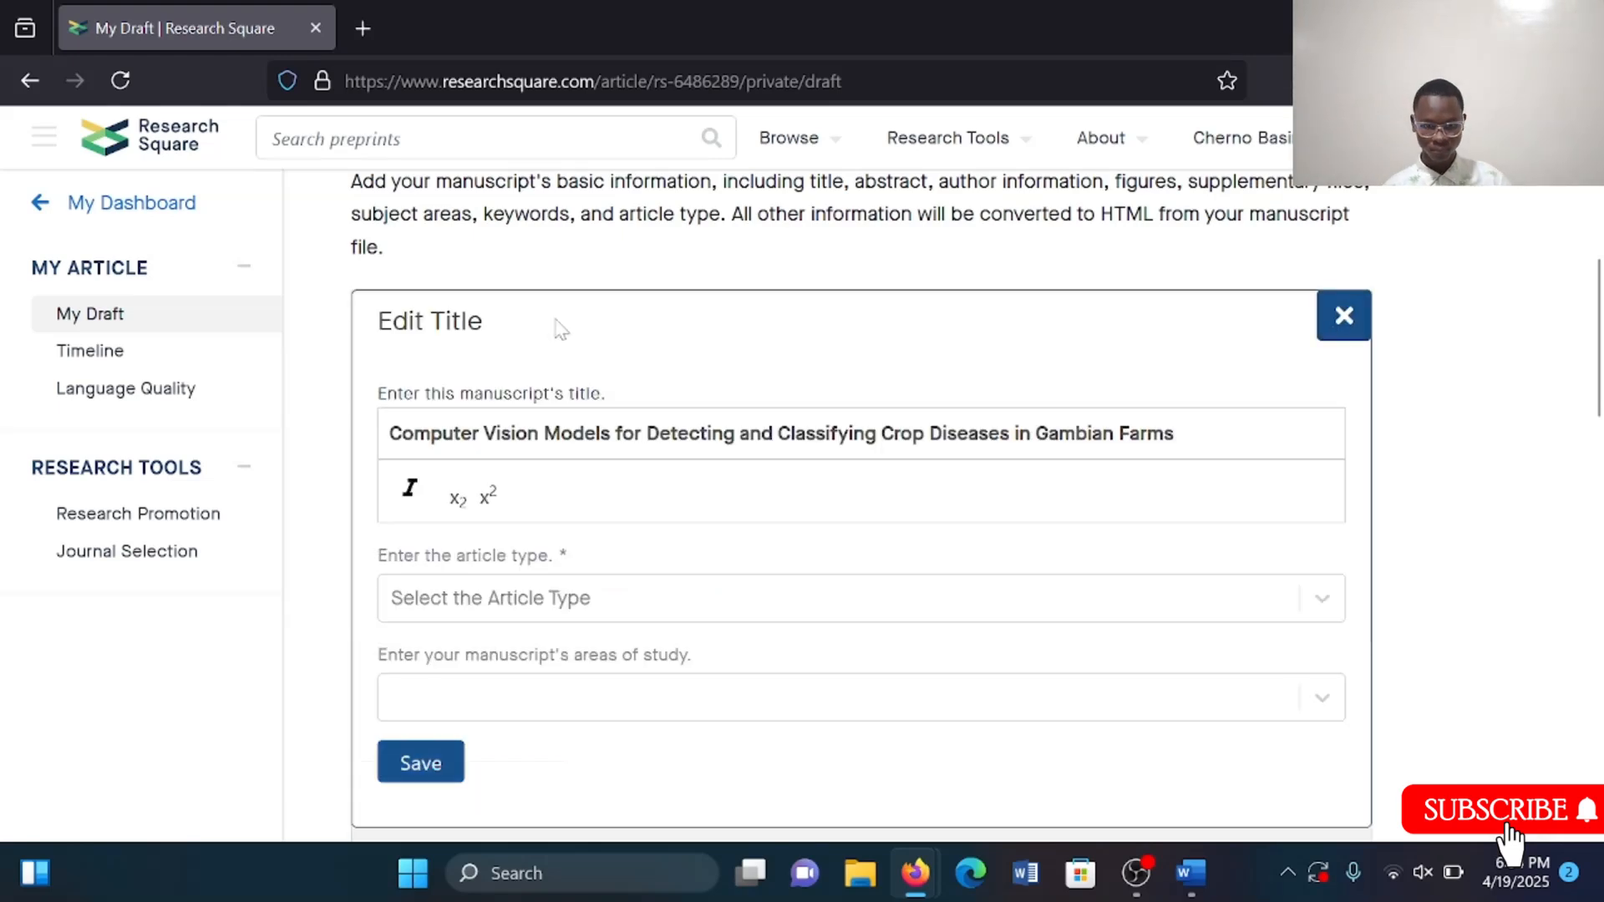
{"action": "scroll", "coordinate": [598, 491], "scroll_direction": "down", "scroll_amount": 1}
{"action": "left_click", "coordinate": [561, 502]}
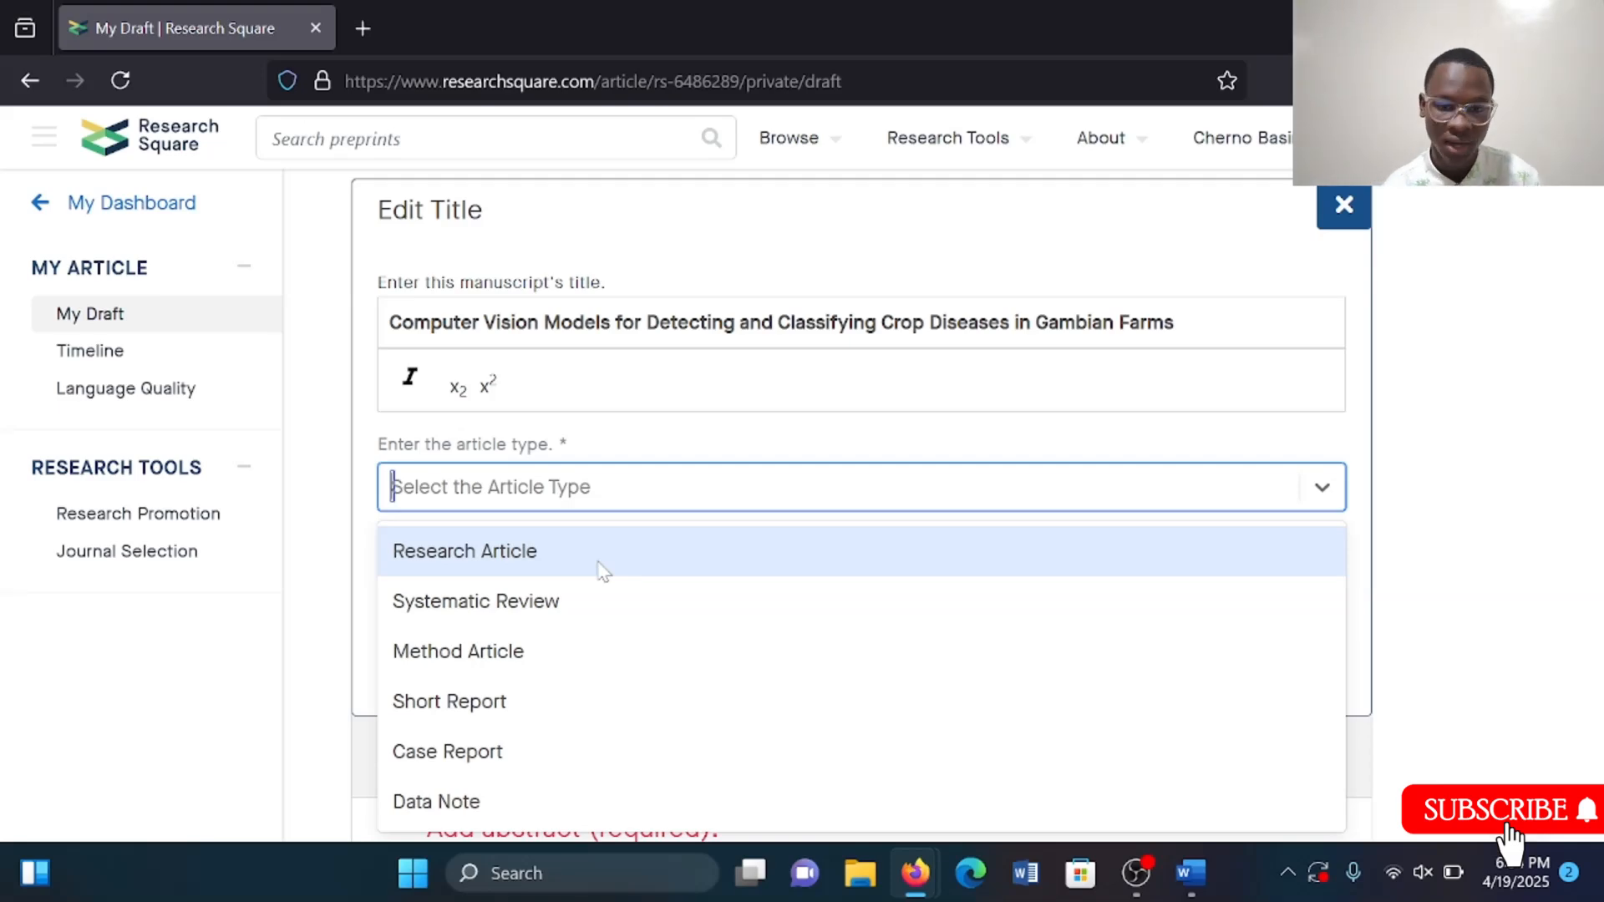
{"action": "left_click", "coordinate": [483, 555]}
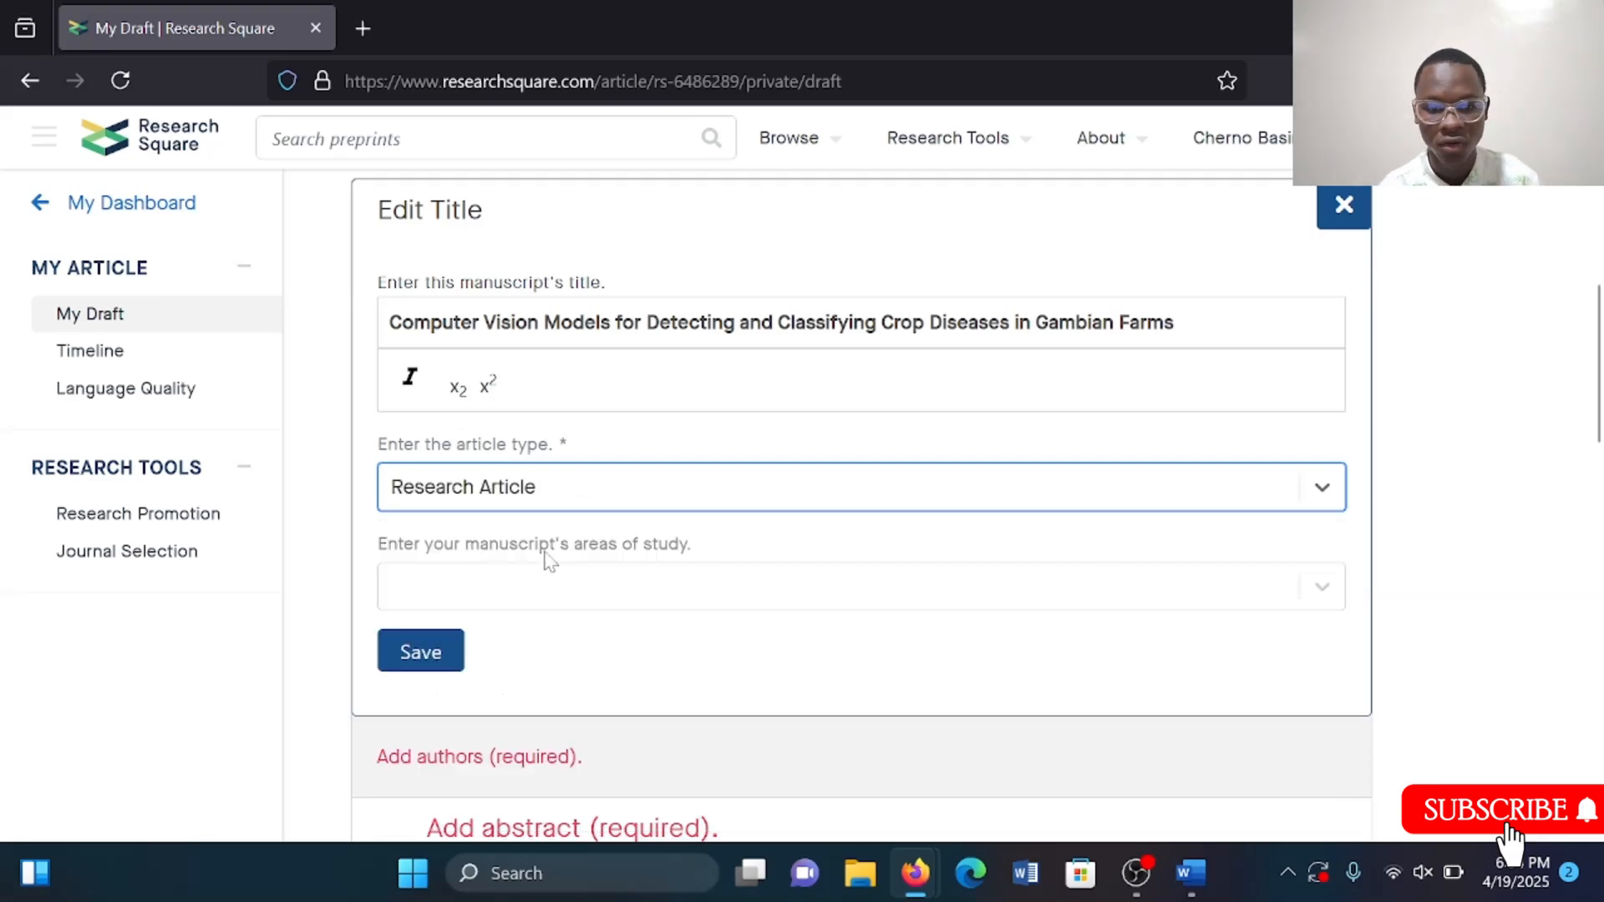
Add Artificial Intelligence and Machine Learning and Agricultural Engineering as areas of study, then save the title details.
{"action": "left_click", "coordinate": [509, 597]}
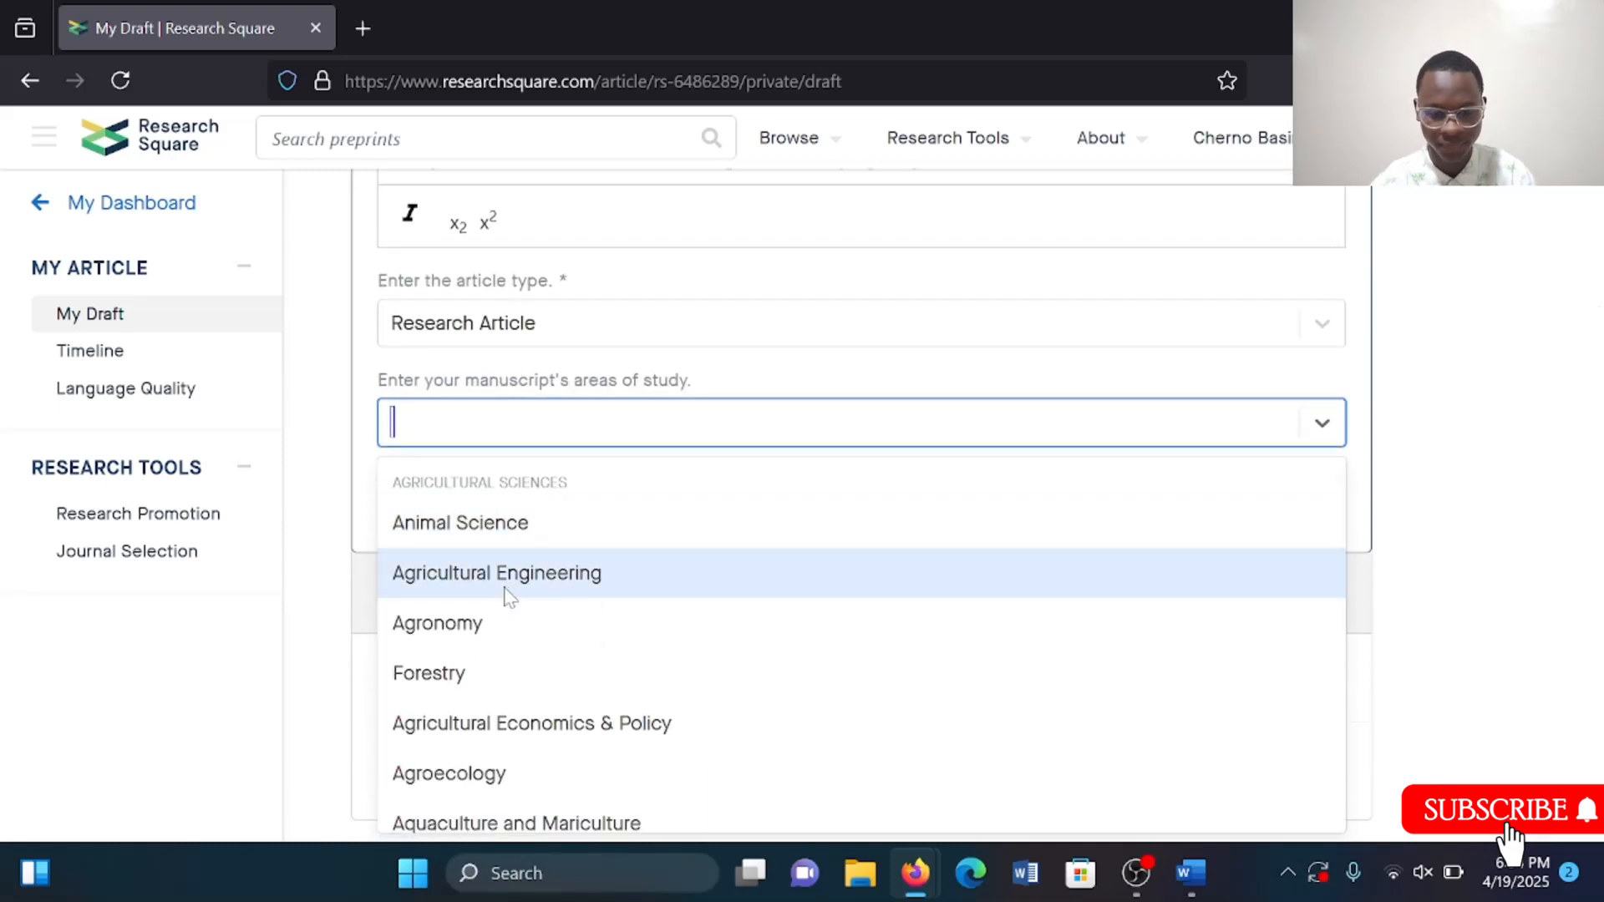
{"action": "type", "text": "Arti"}
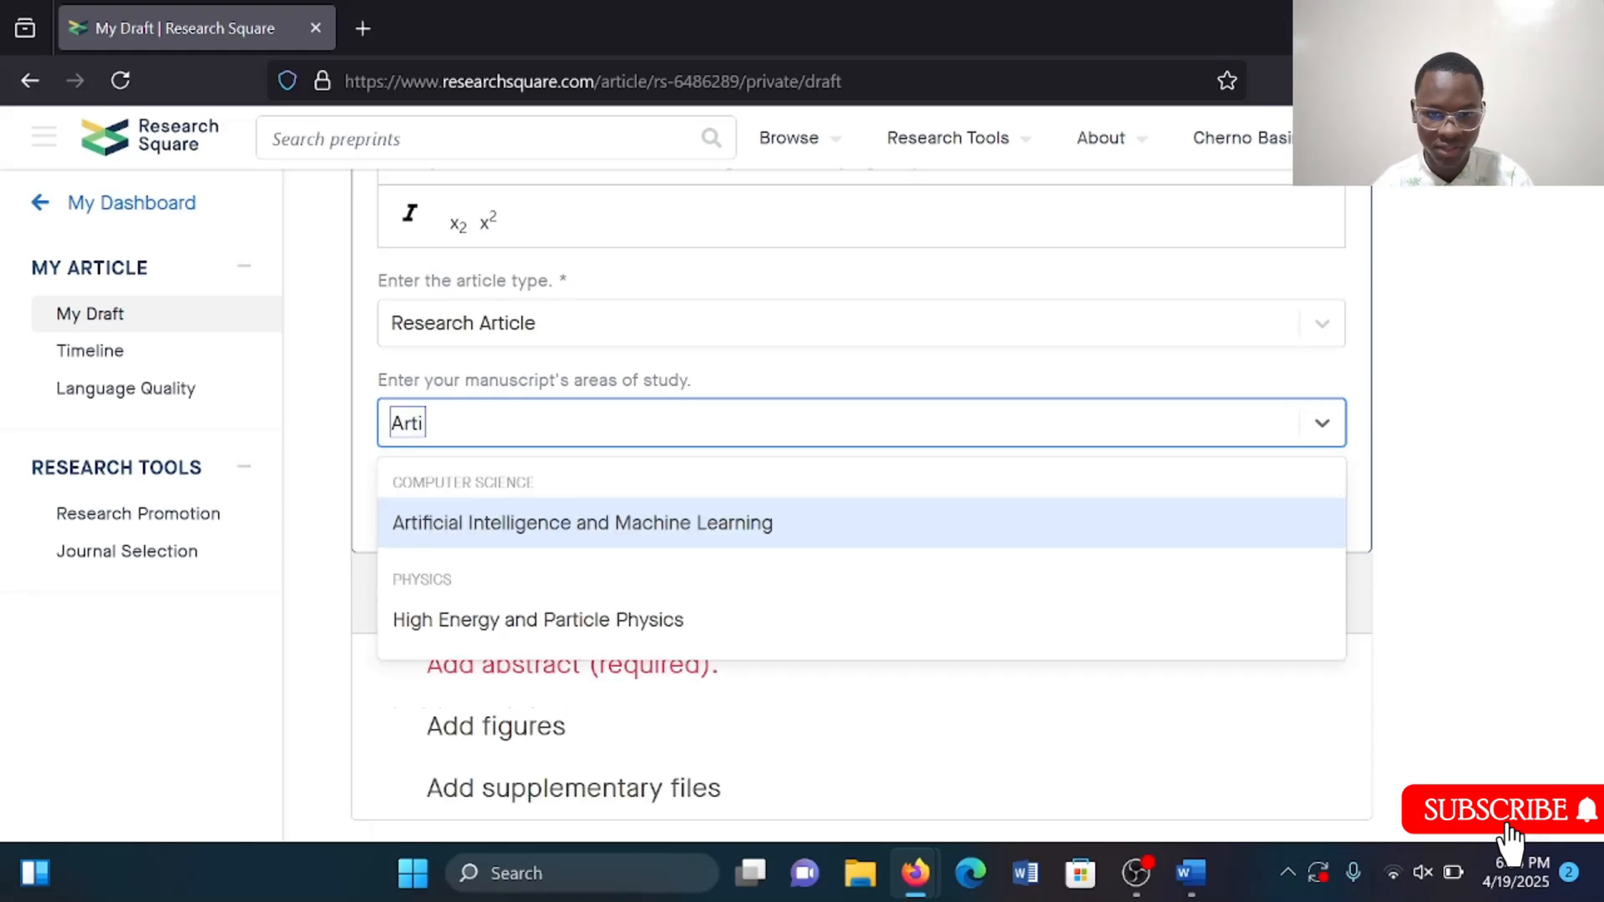
{"action": "key", "text": "Return"}
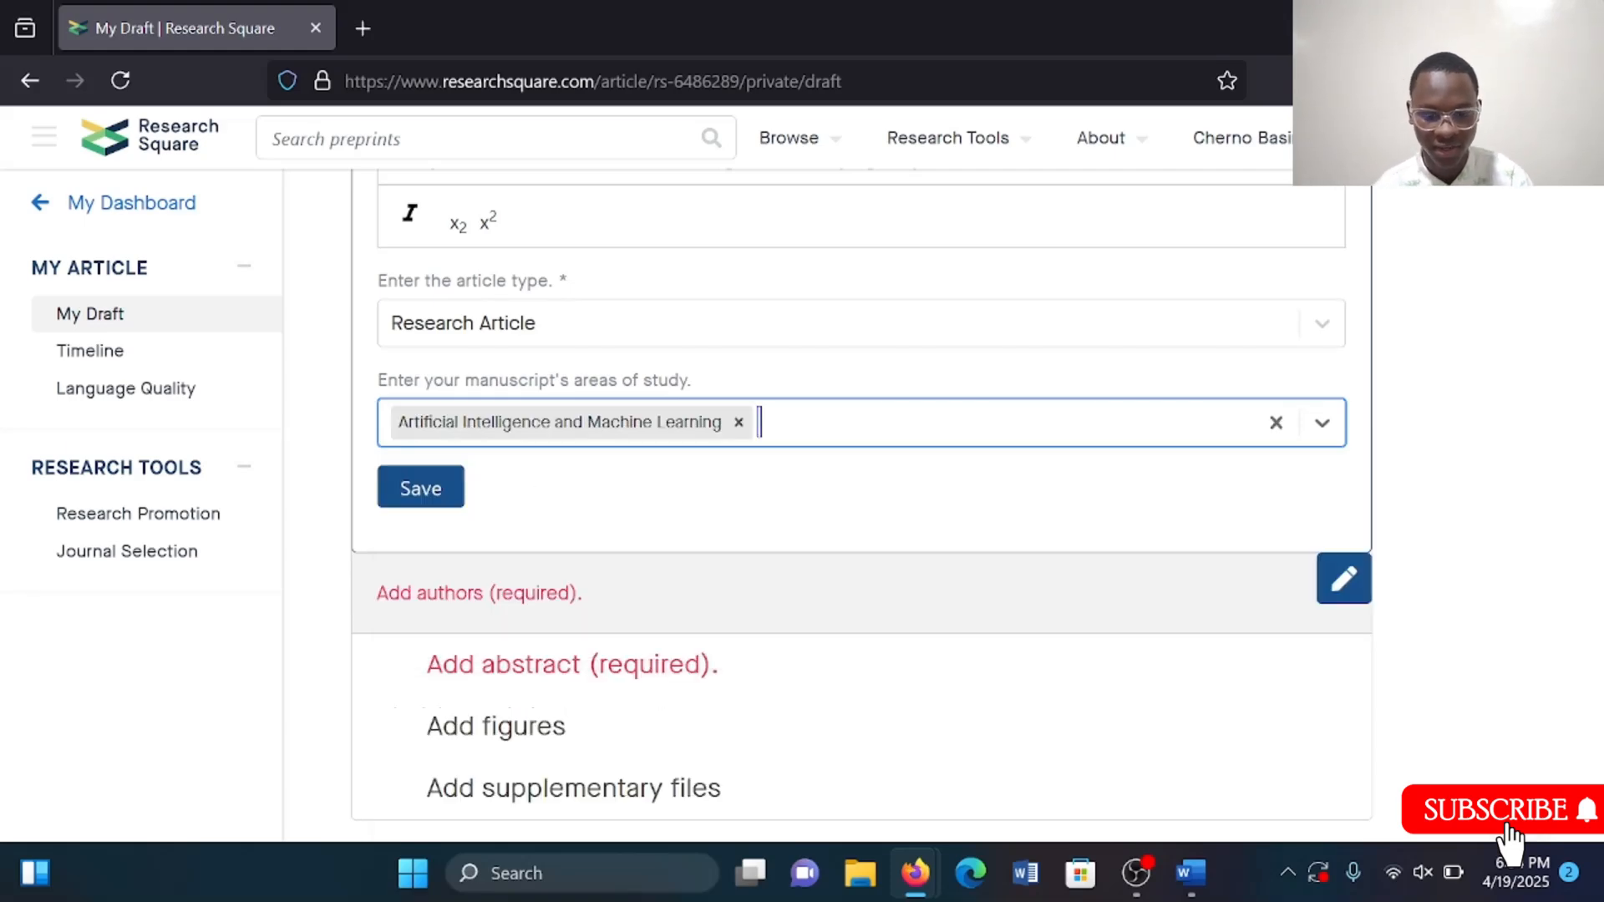
{"action": "type", "text": "Agri"}
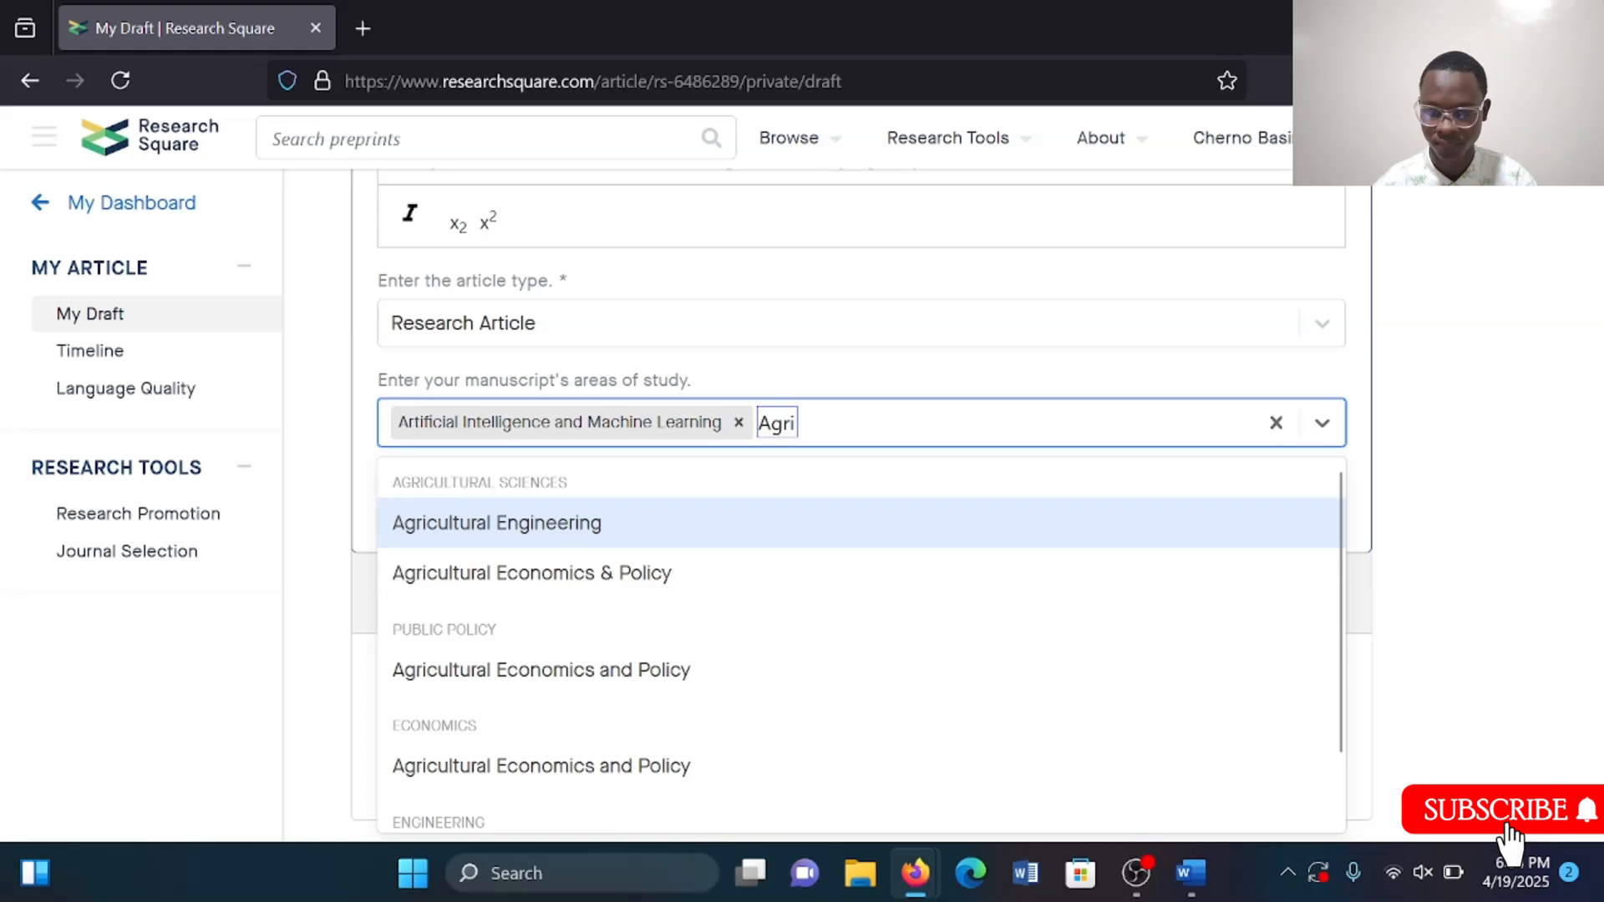
{"action": "type", "text": "cu"}
{"action": "key", "text": "Return"}
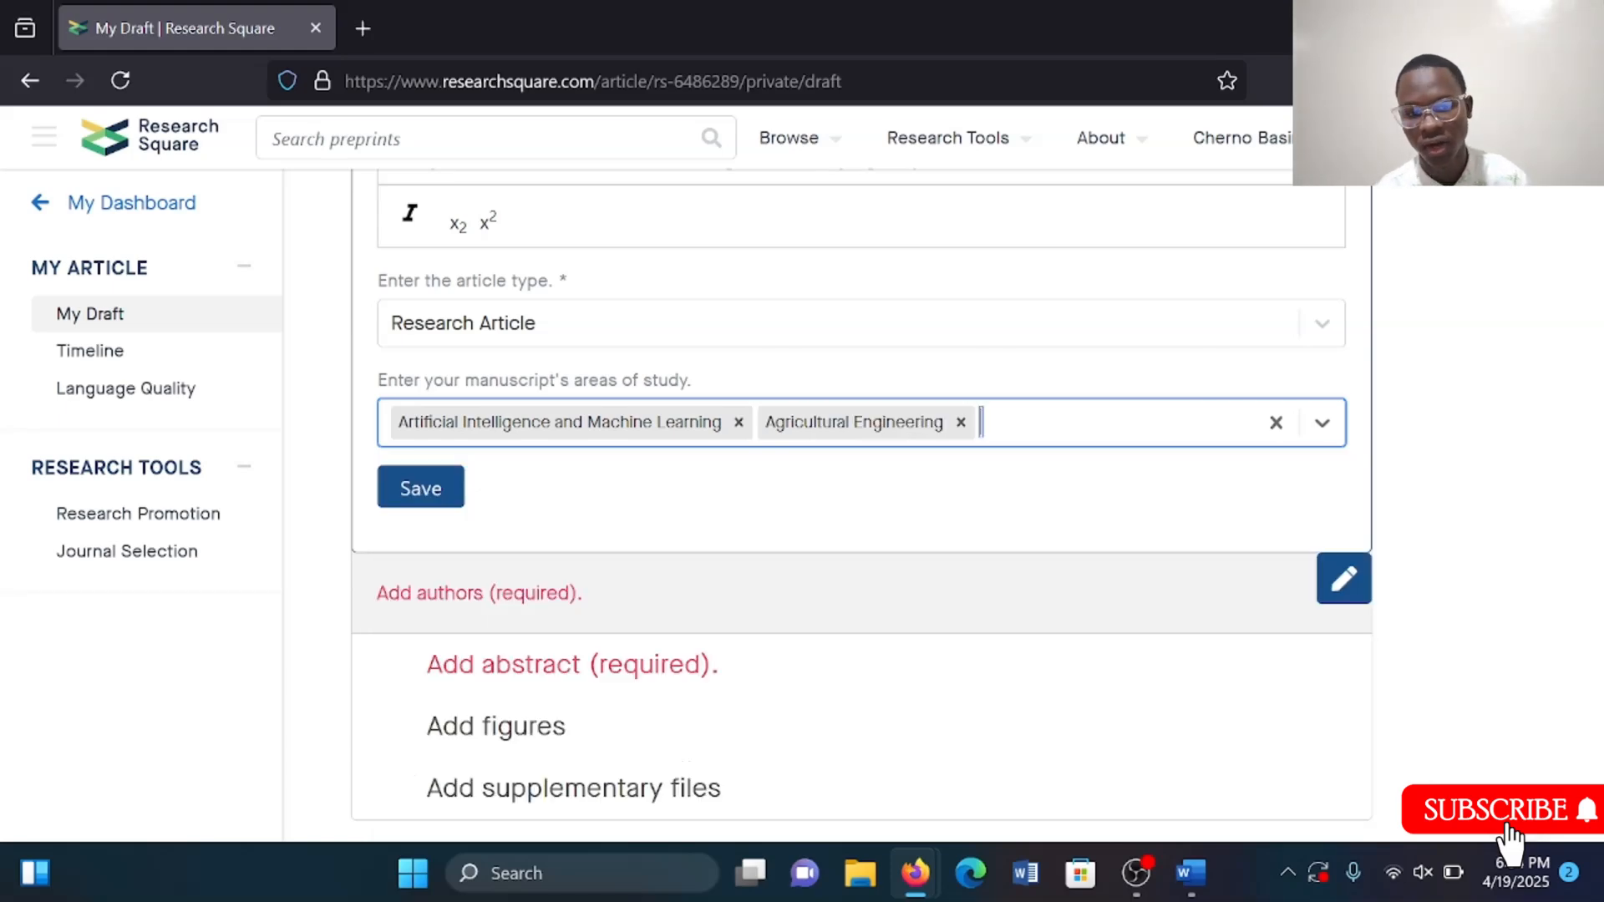
{"action": "scroll", "coordinate": [582, 395], "scroll_direction": "up", "scroll_amount": 3}
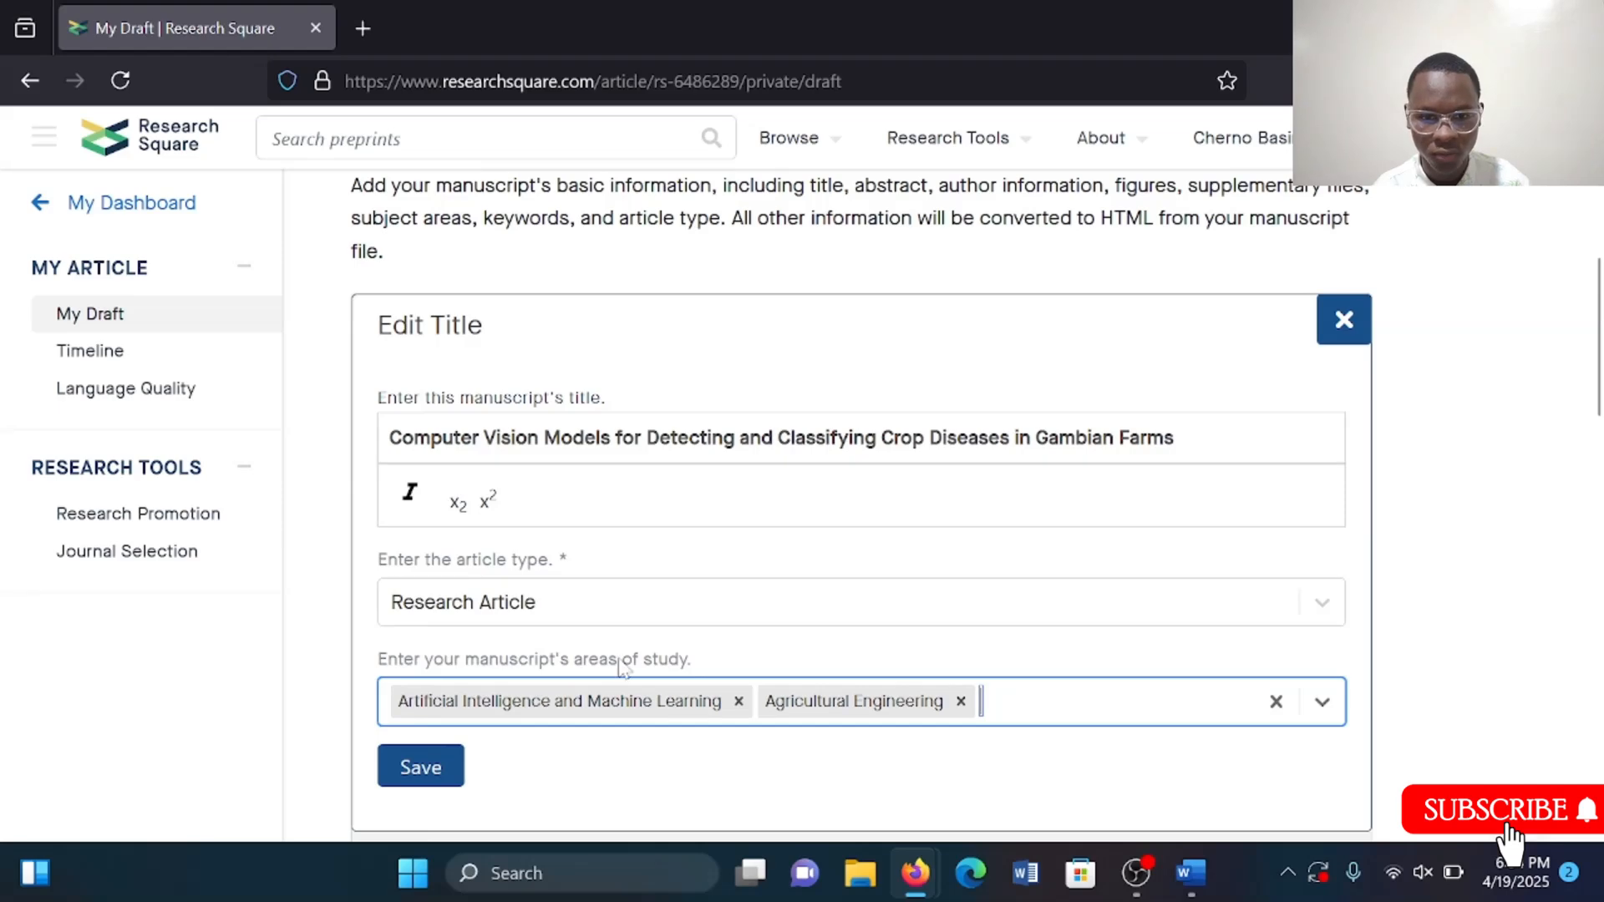
{"action": "scroll", "coordinate": [618, 666], "scroll_direction": "down", "scroll_amount": 4}
{"action": "left_click", "coordinate": [445, 468]}
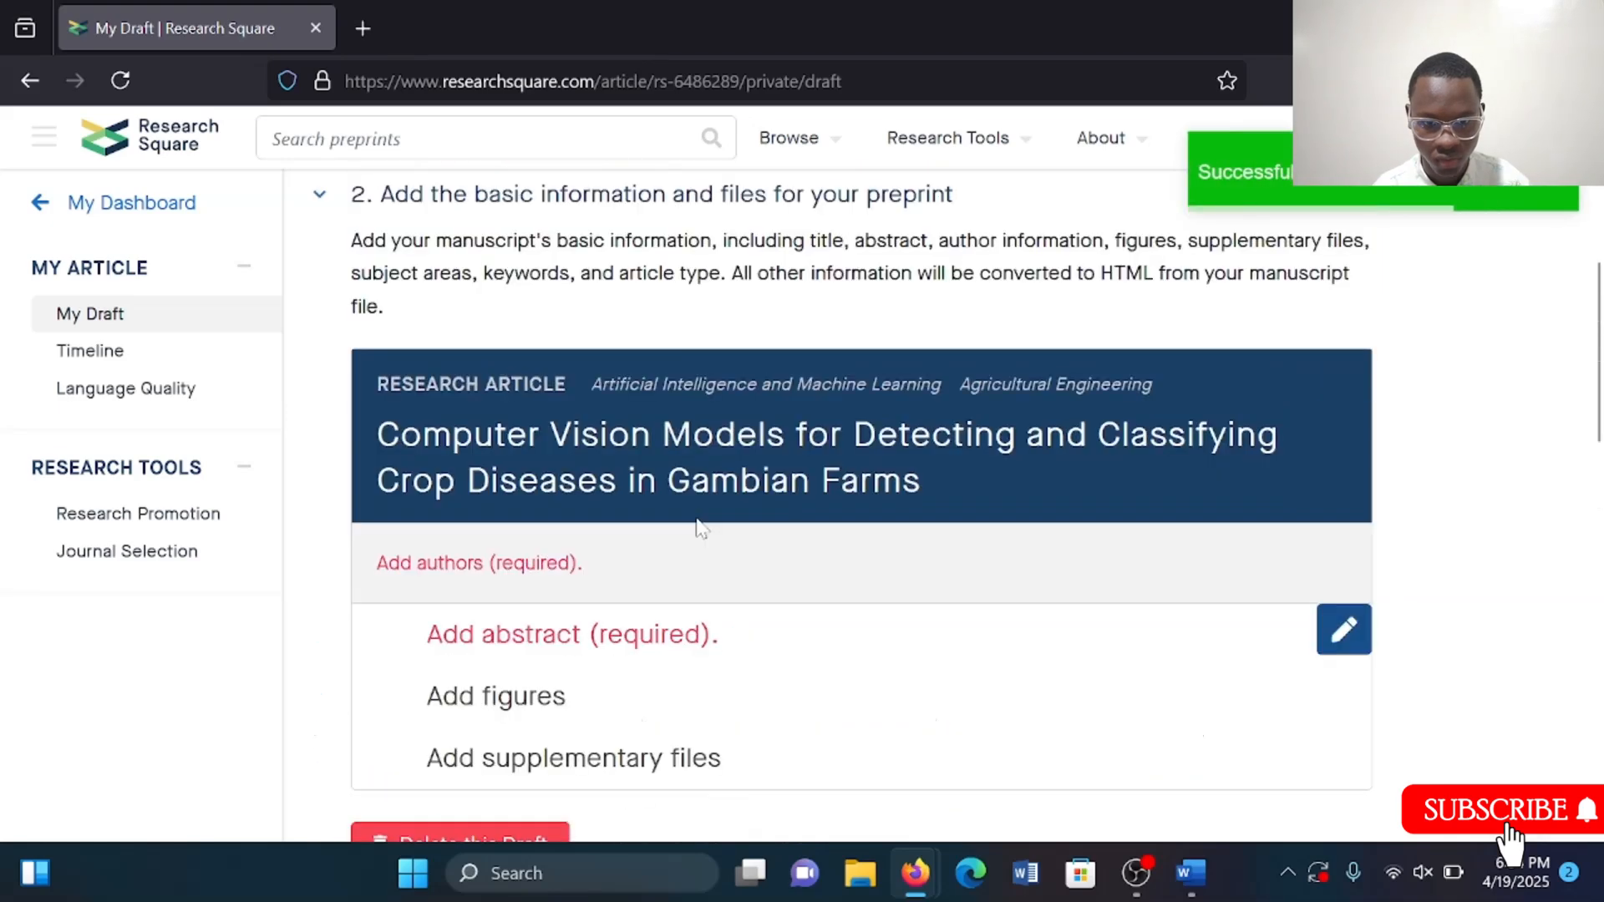
Open the authors editor, add a new author entry, and enter the author's full name.
{"action": "mouse_move", "coordinate": [925, 592]}
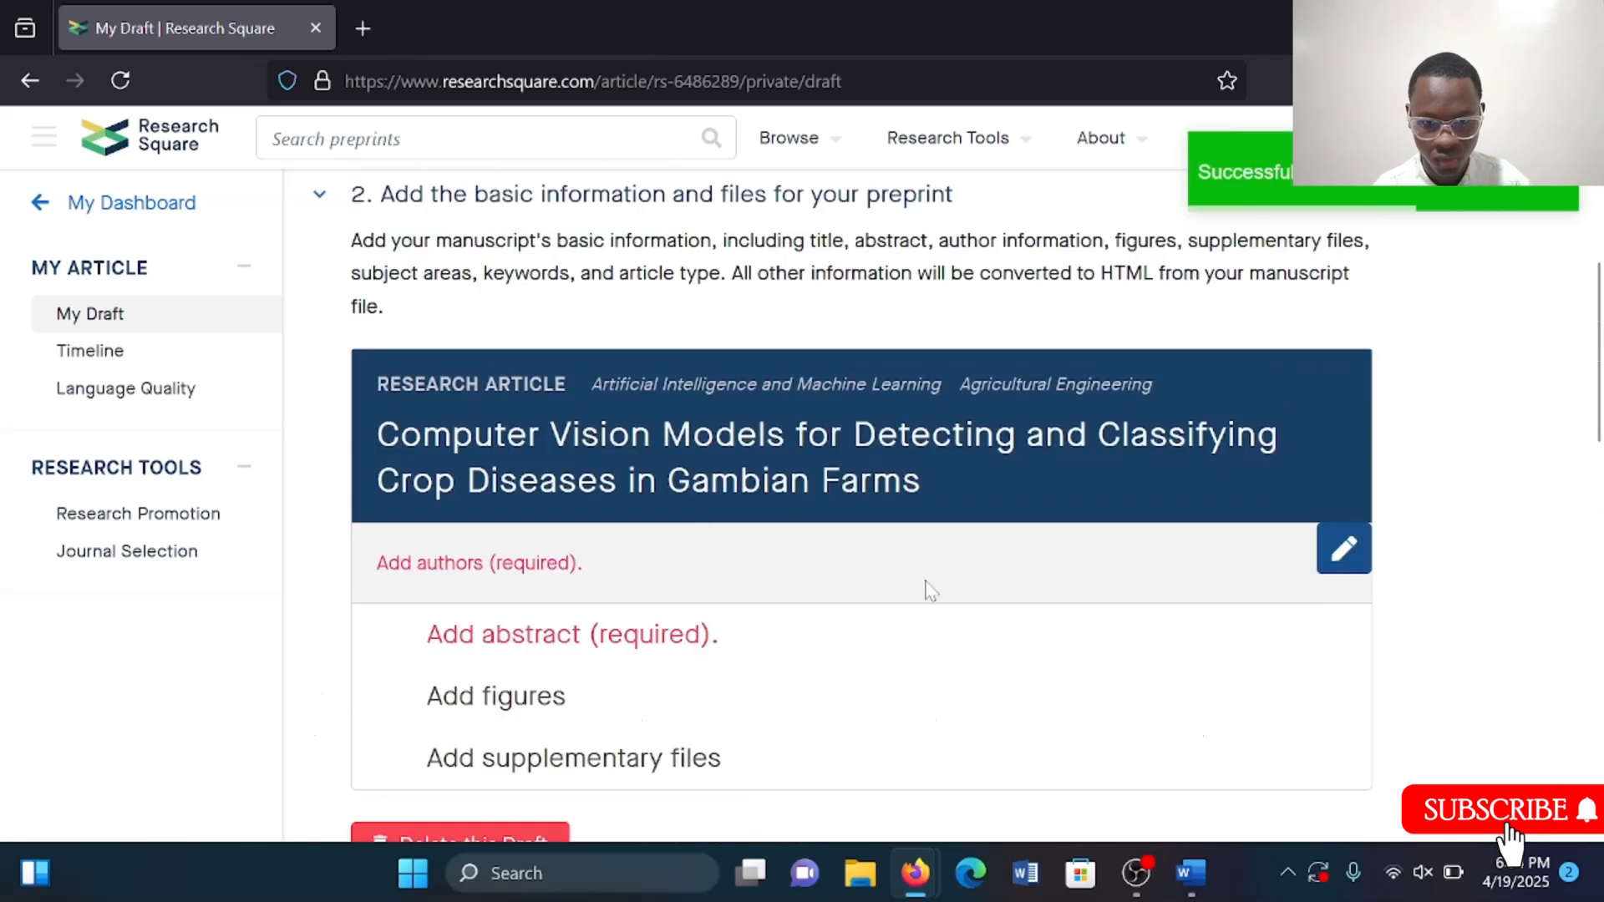
{"action": "left_click", "coordinate": [1343, 550]}
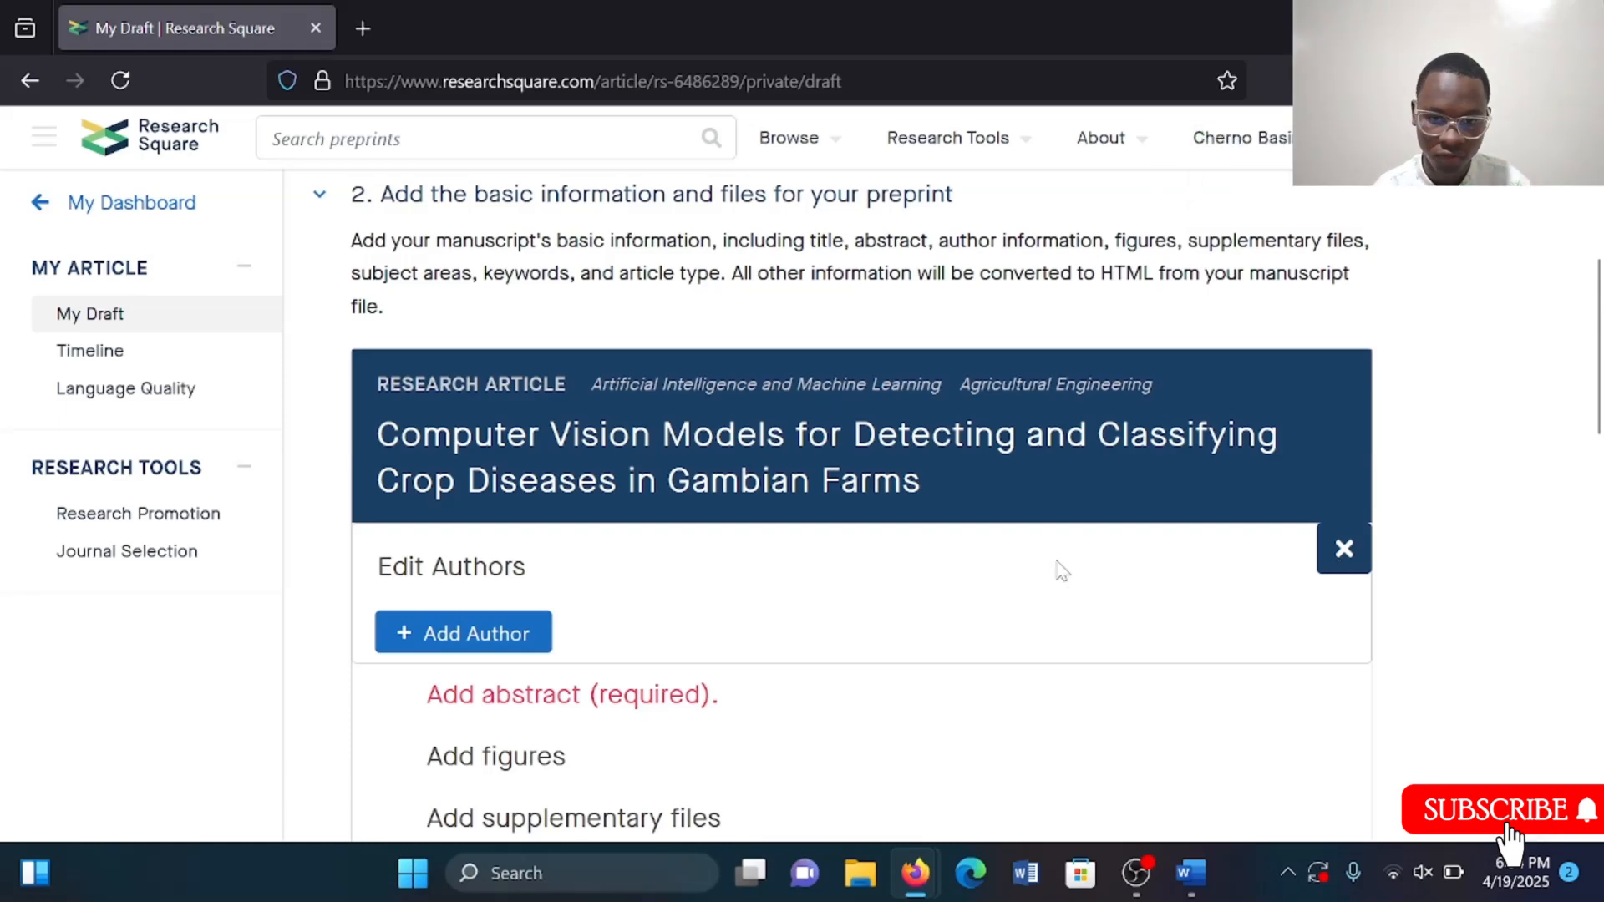
{"action": "scroll", "coordinate": [1060, 571], "scroll_direction": "down", "scroll_amount": 2}
{"action": "left_click", "coordinate": [501, 480]}
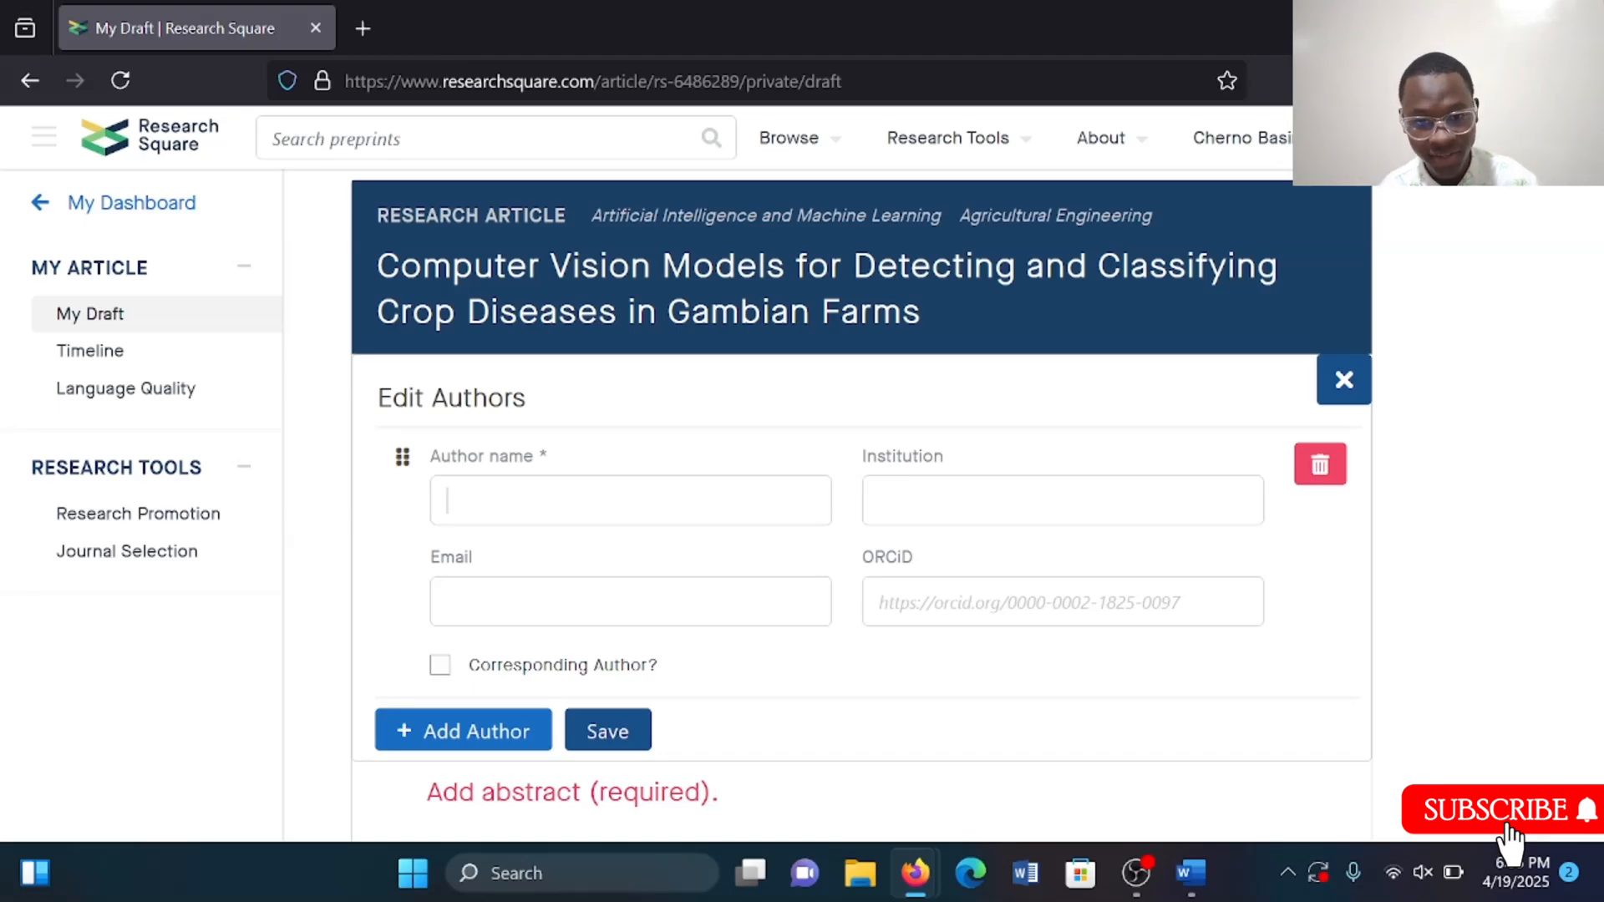
{"action": "scroll", "coordinate": [976, 505], "scroll_direction": "down", "scroll_amount": 2}
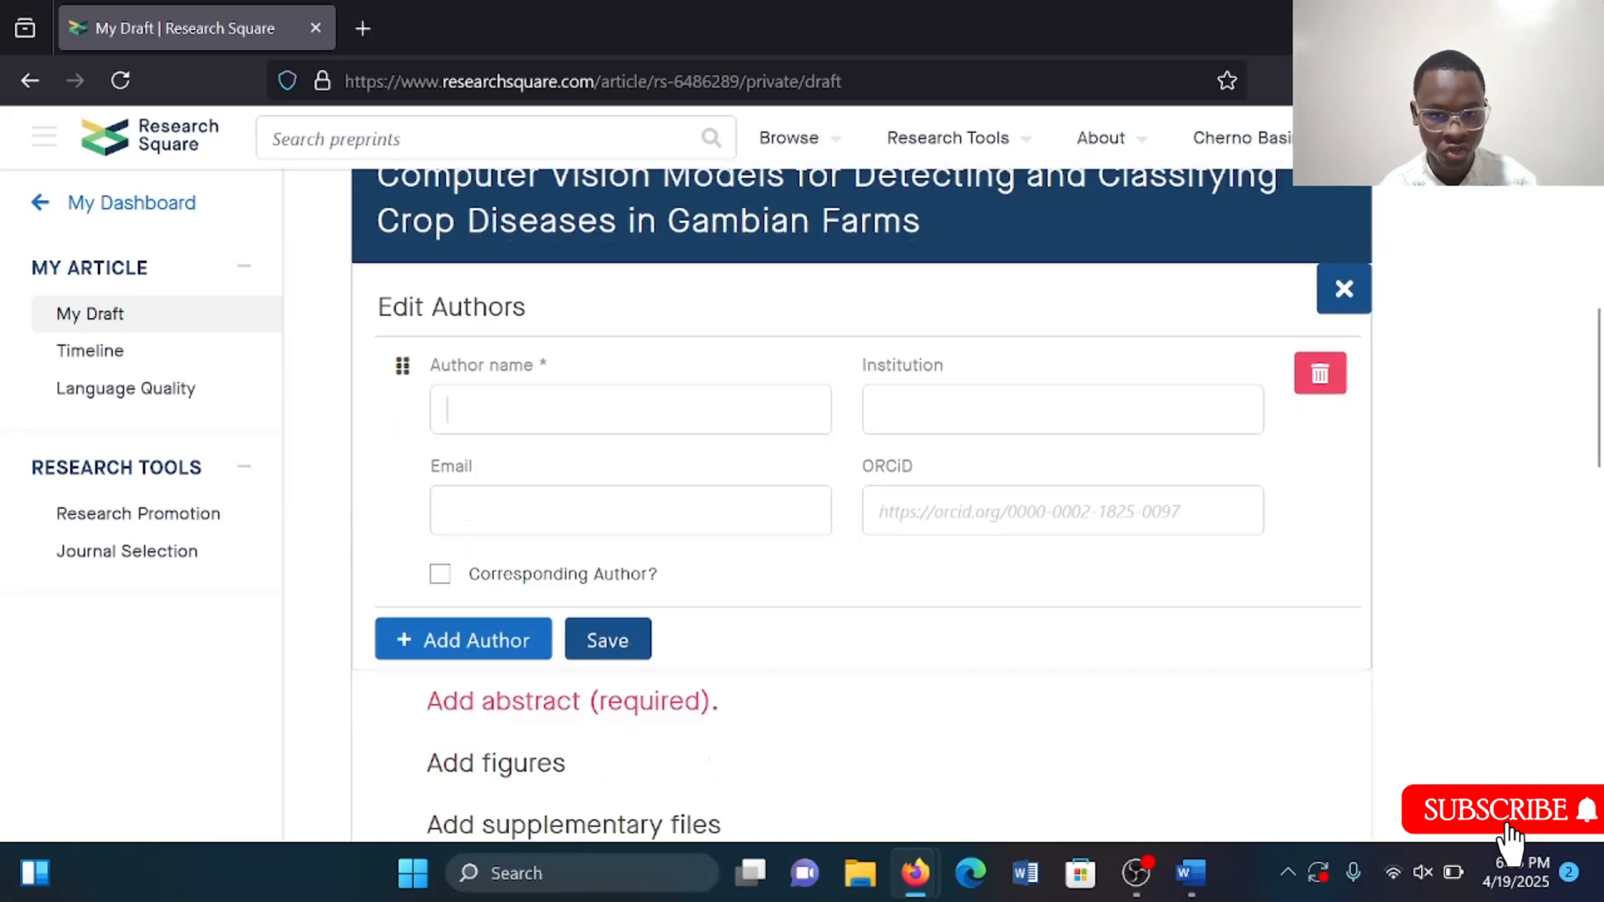
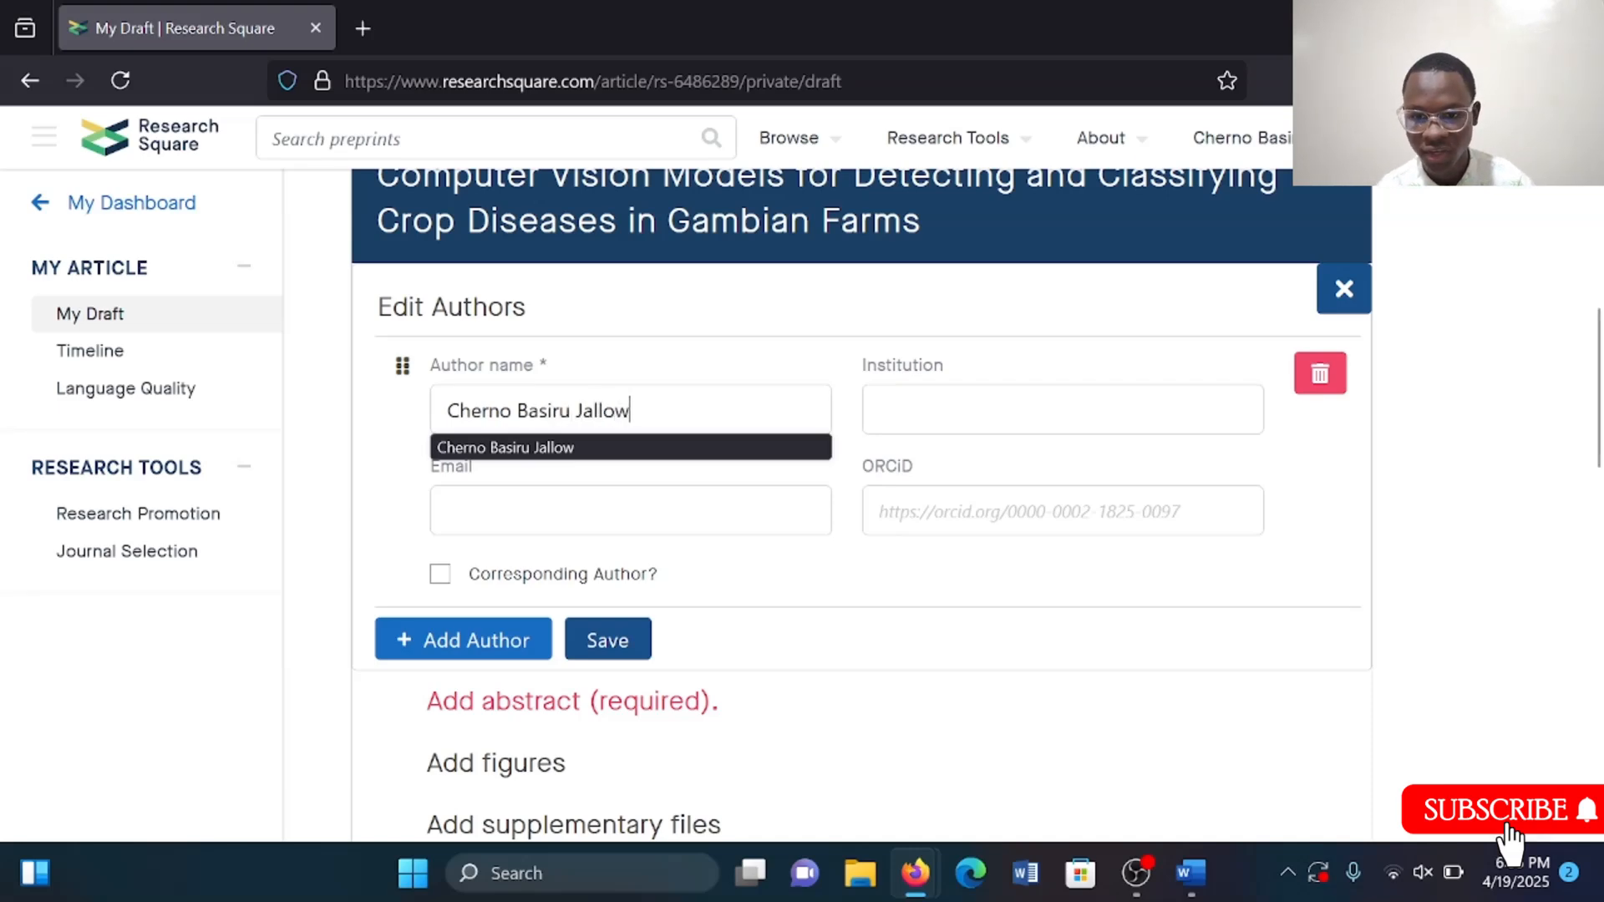
{"action": "key", "text": "Tab"}
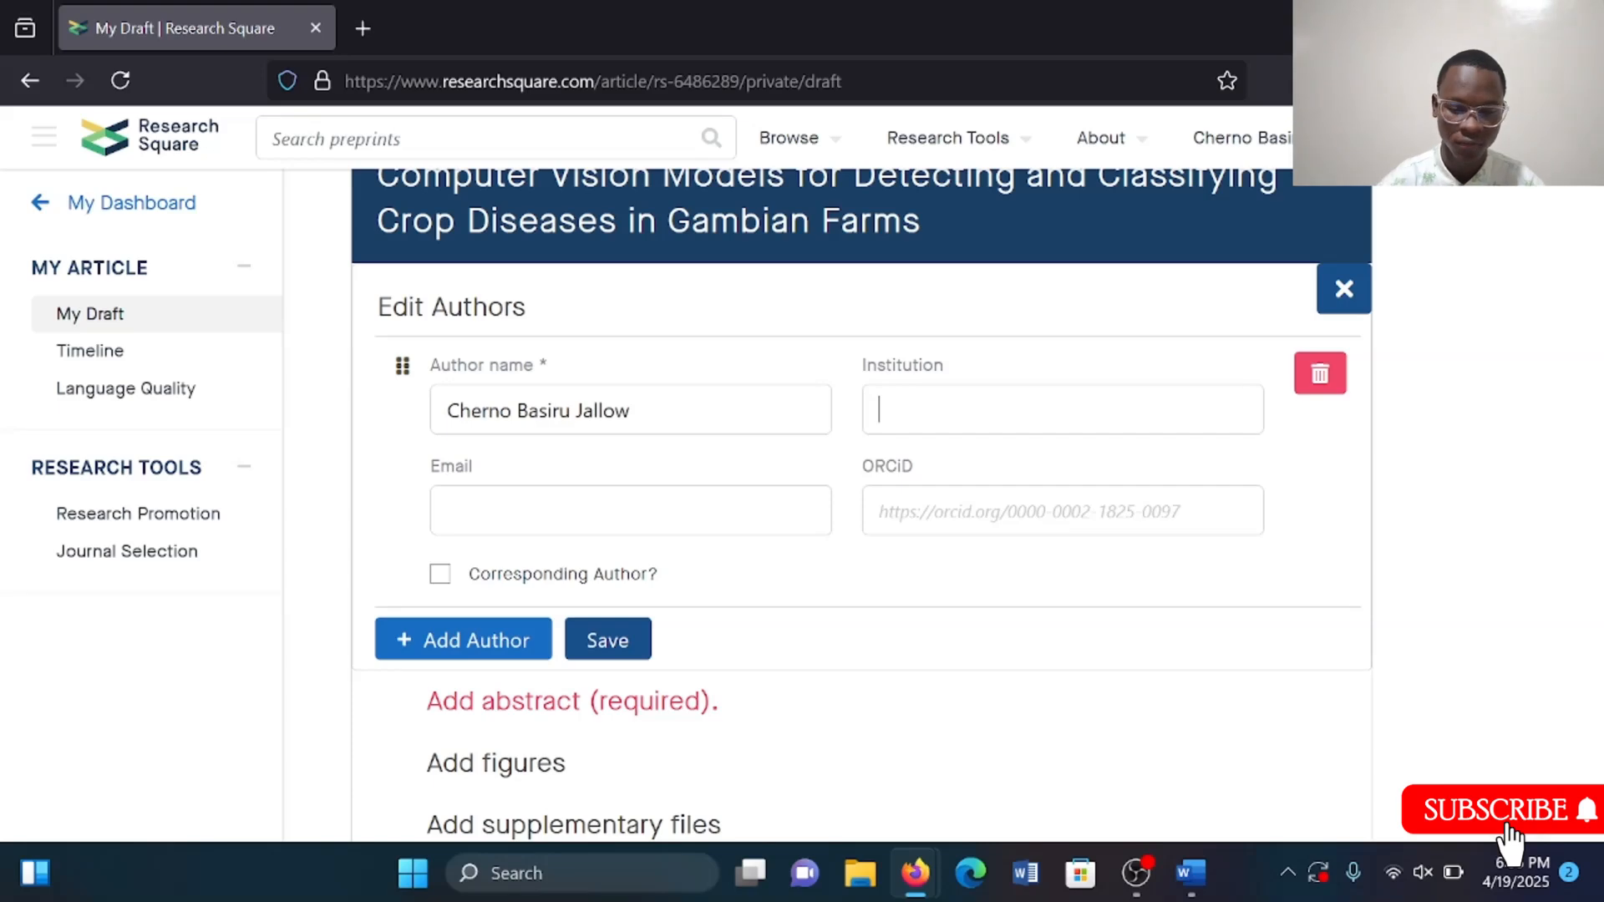
Set the author's institution to the MRC Unit The Gambia at the London School of Hygiene and Tropical Medicine suggestion and fill in the author's e-mail.
{"action": "type", "text": "MRC"}
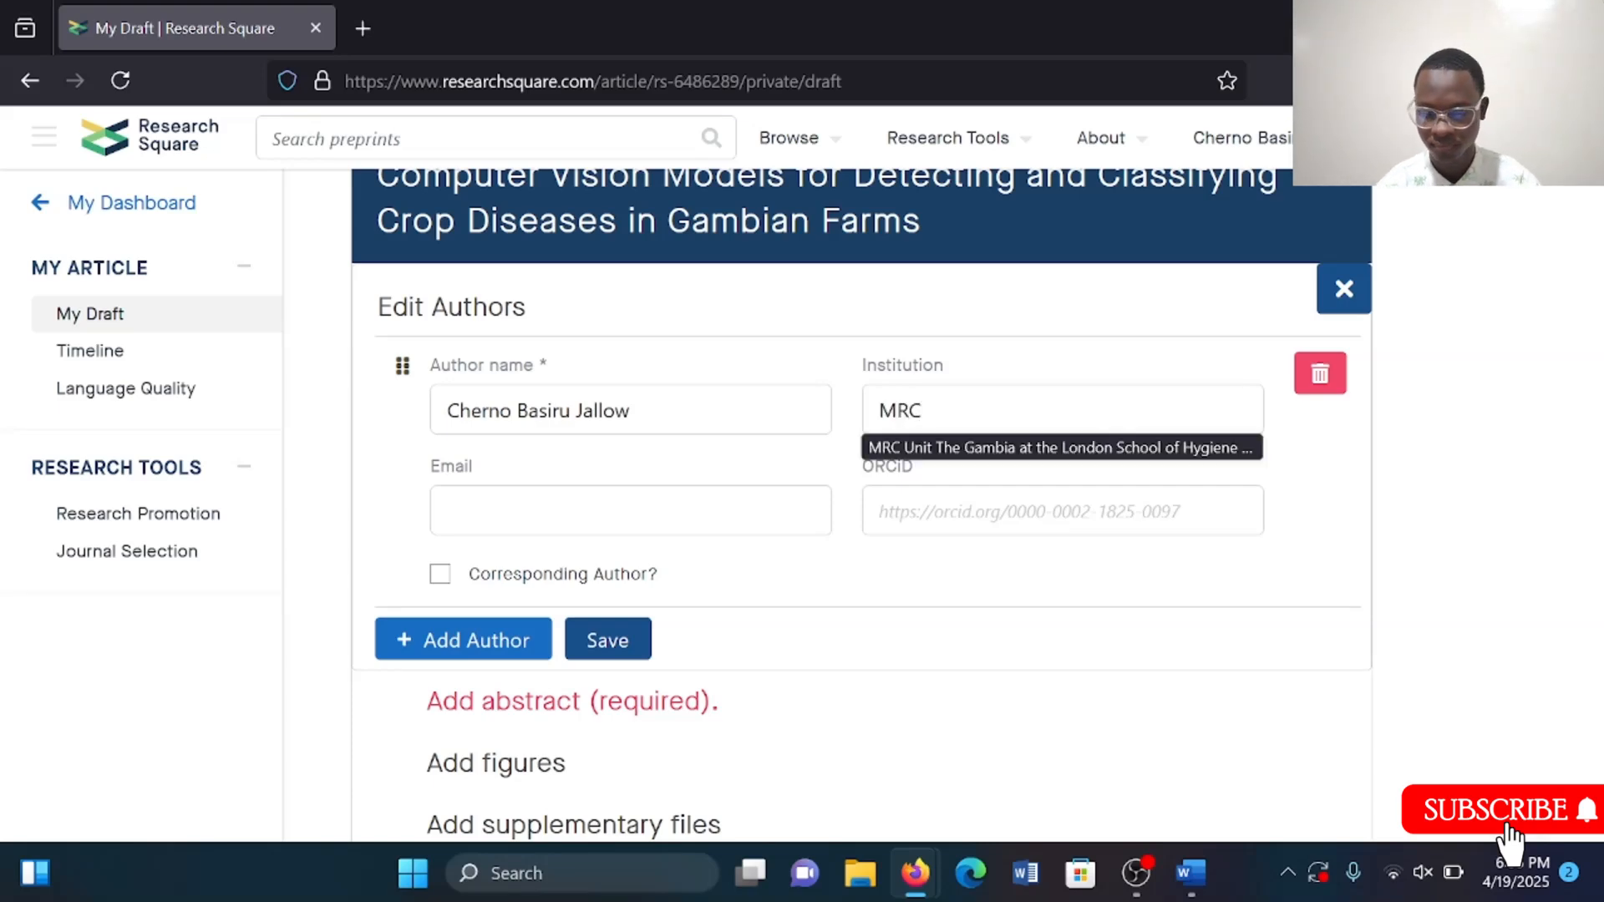
{"action": "key", "text": "Tab"}
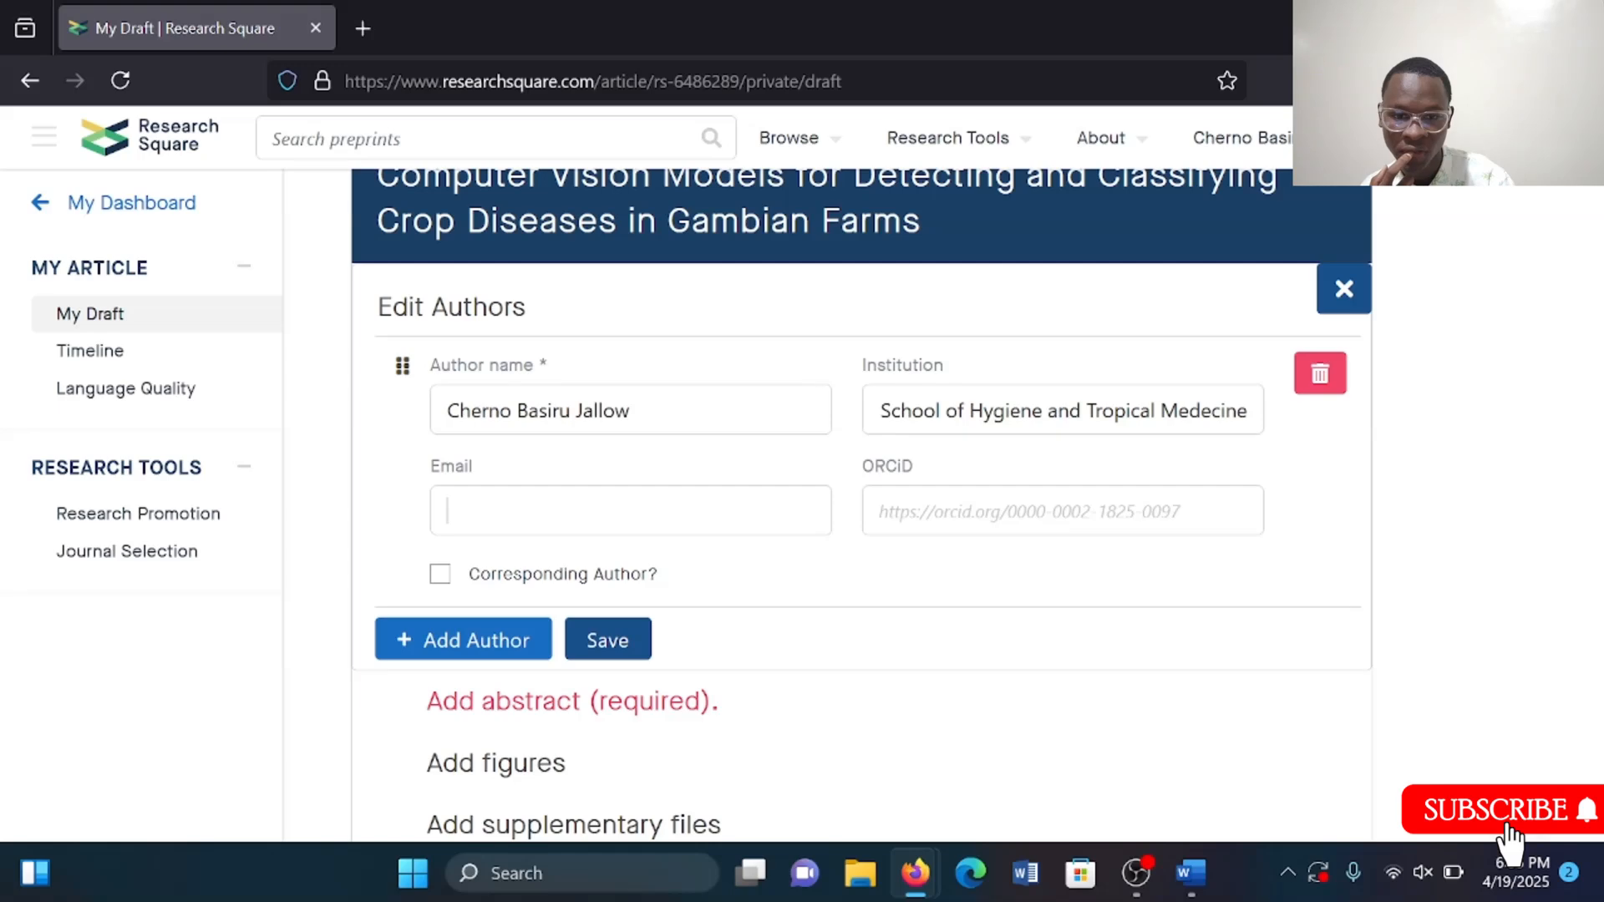
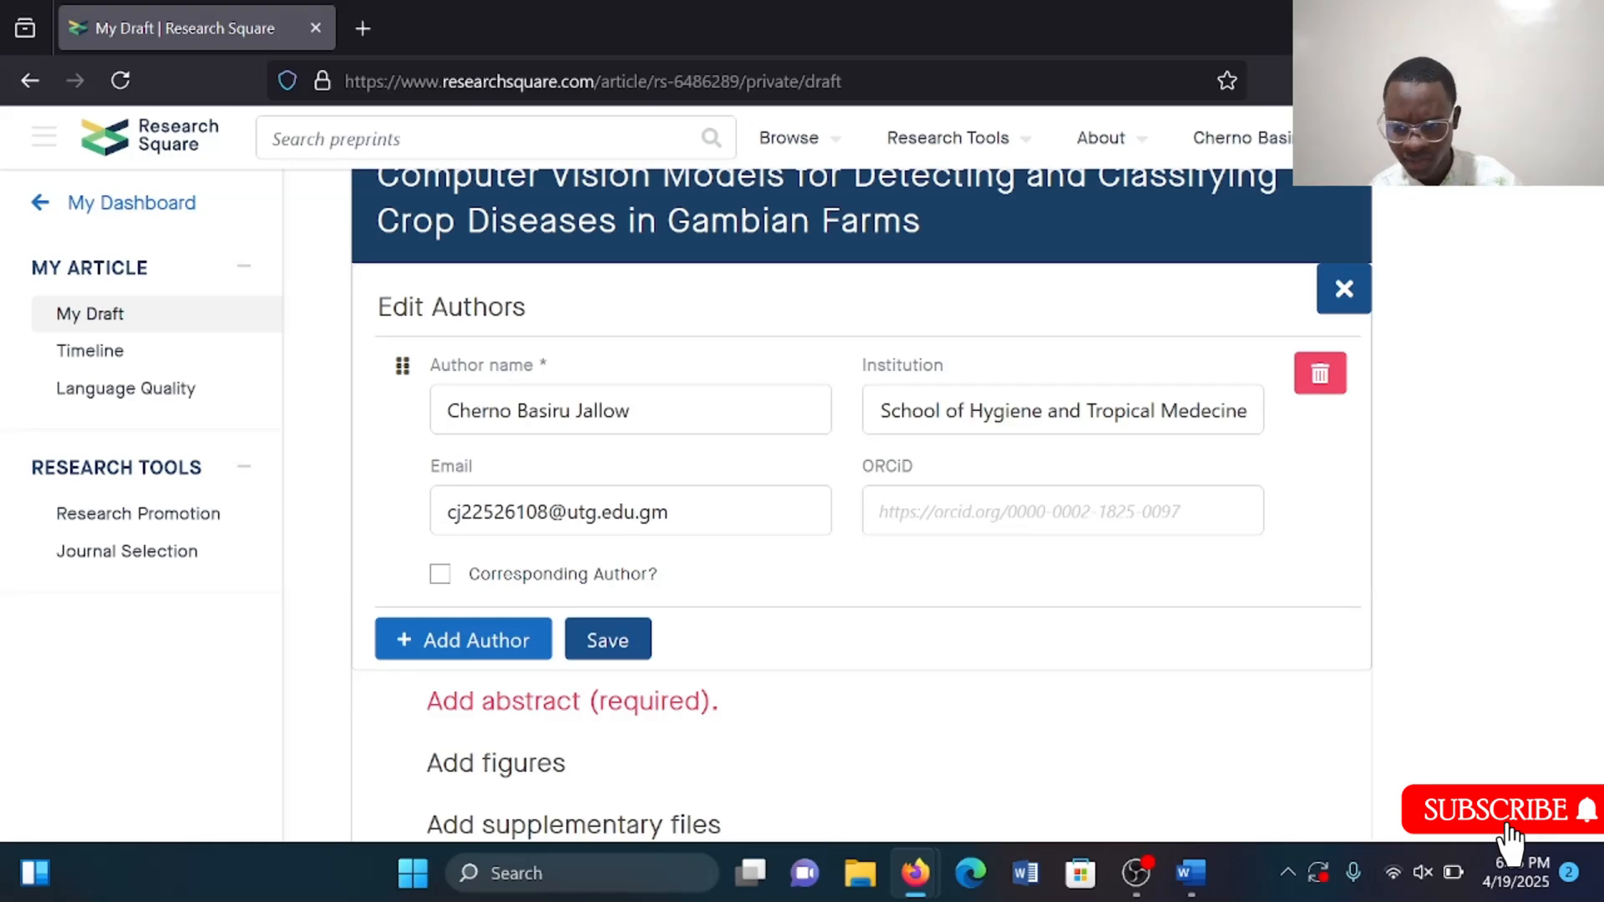
{"action": "key", "text": "Tab"}
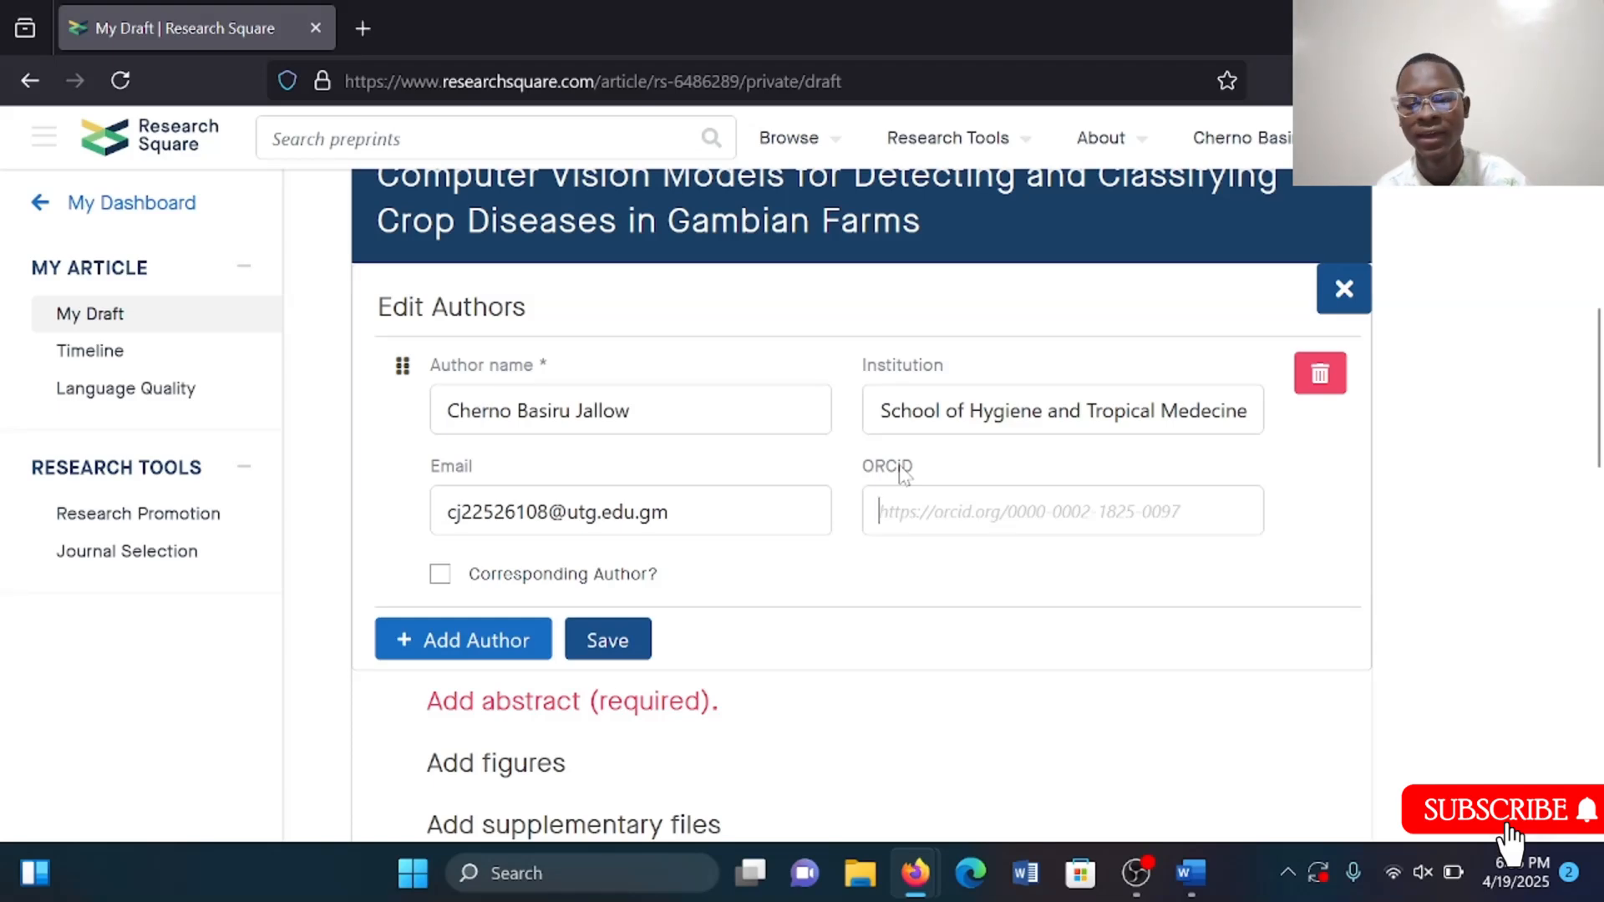
Open orcid.org in a new browser tab to look up the author's ORCID iD.
{"action": "scroll", "coordinate": [924, 528], "scroll_direction": "down", "scroll_amount": 1}
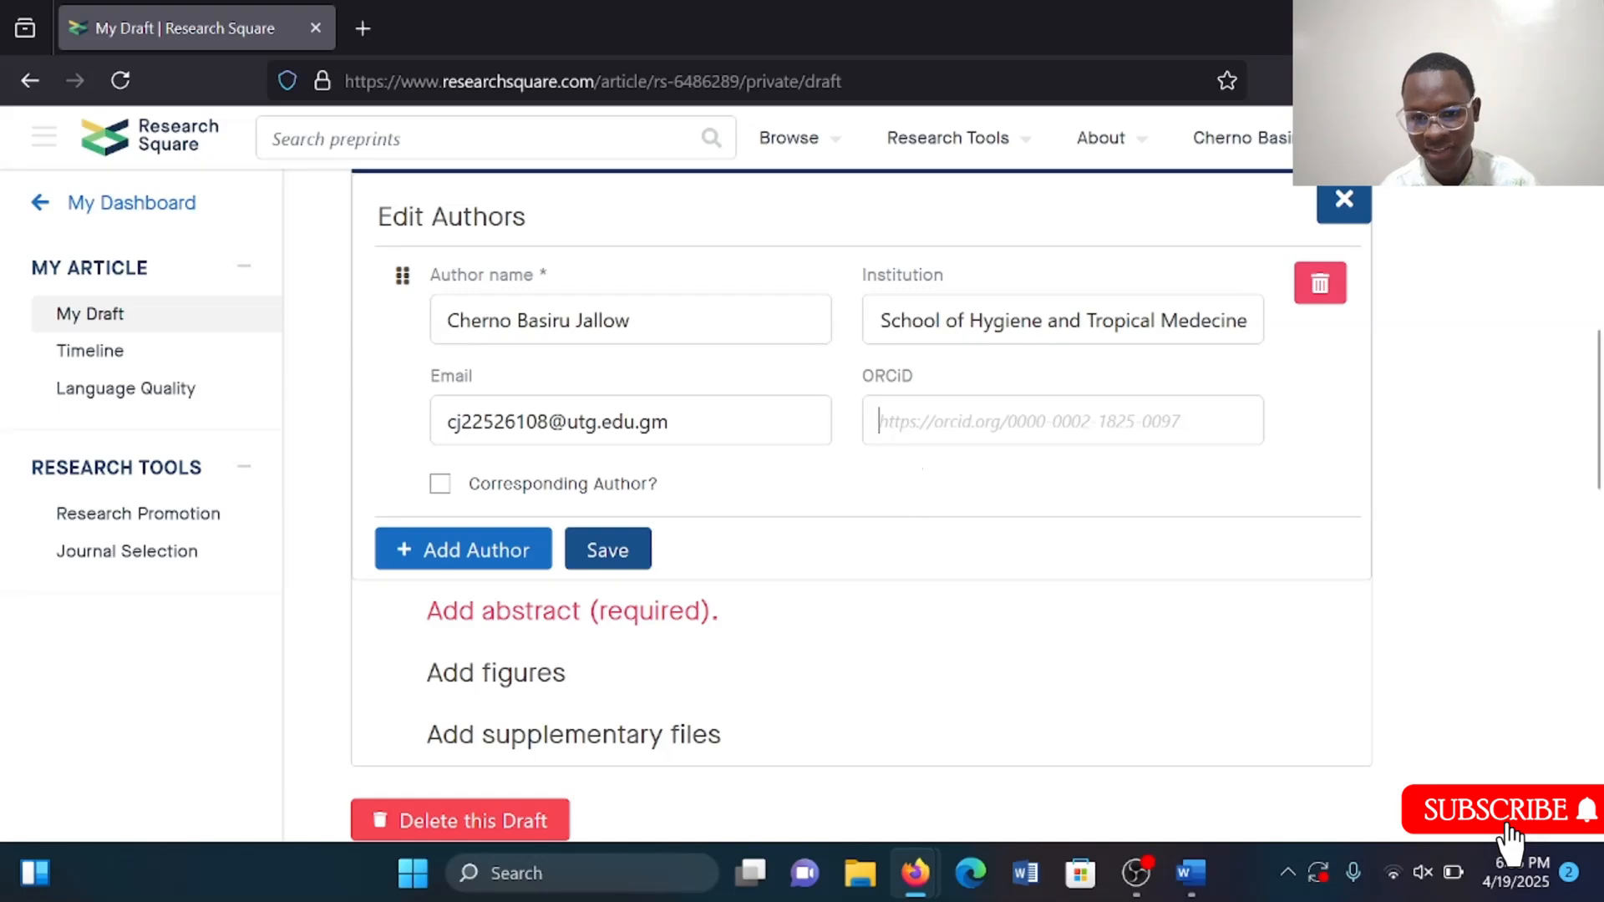
{"action": "mouse_move", "coordinate": [869, 378]}
{"action": "left_mouse_down"}
{"action": "mouse_move", "coordinate": [926, 376]}
{"action": "mouse_move", "coordinate": [885, 376]}
{"action": "left_mouse_up"}
{"action": "key", "text": "ctrl+t"}
{"action": "type", "text": "orcid.org/"}
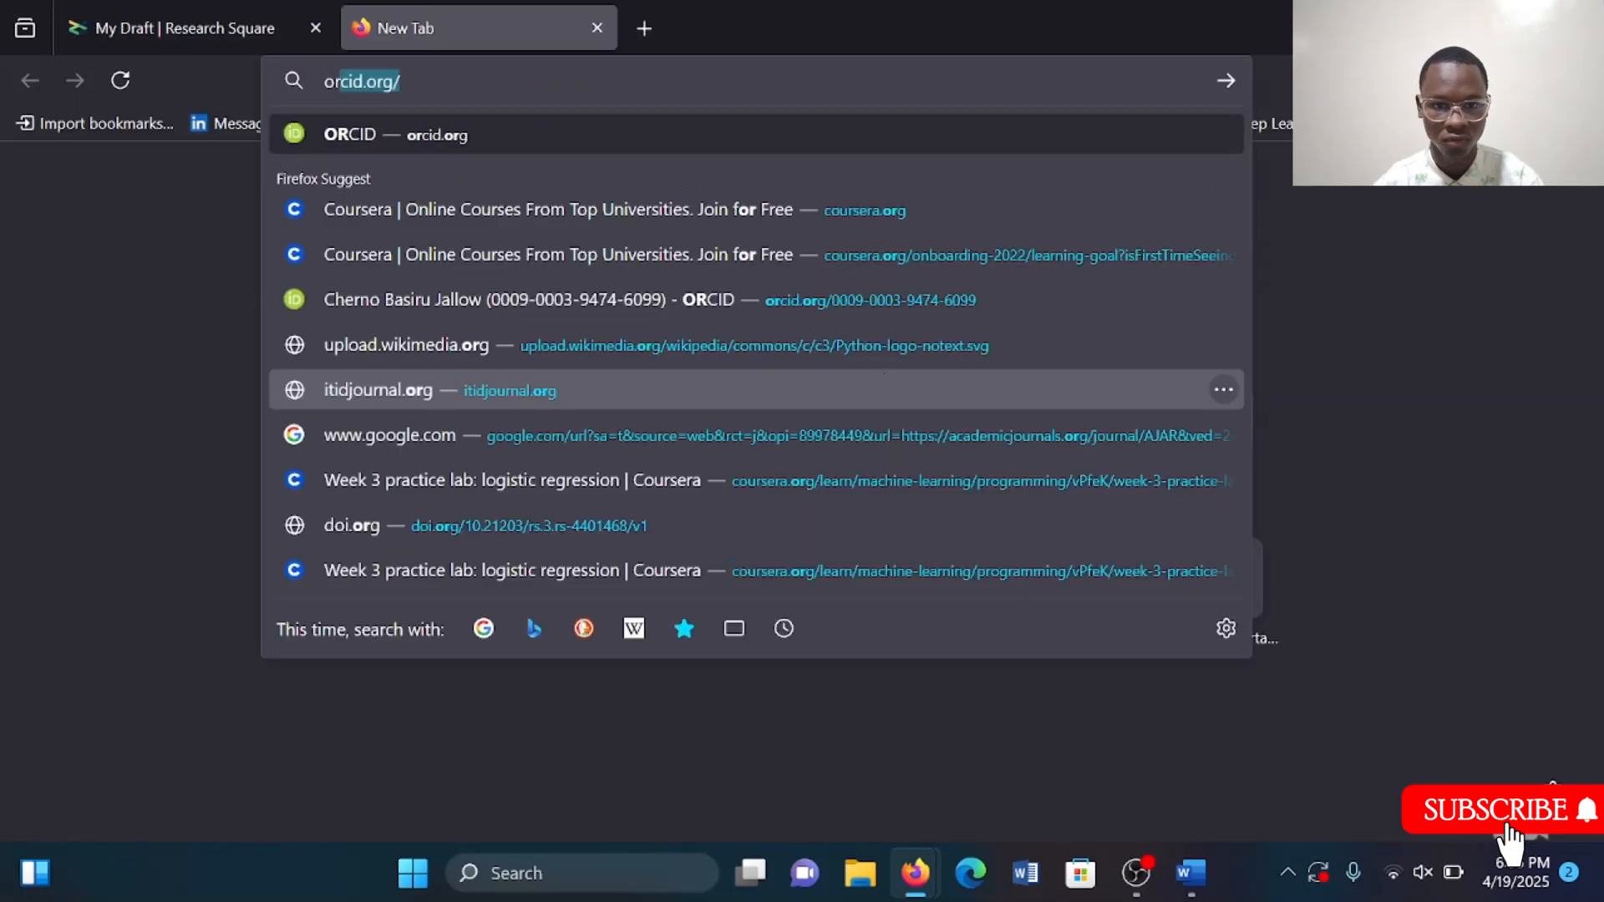
{"action": "key", "text": "Return"}
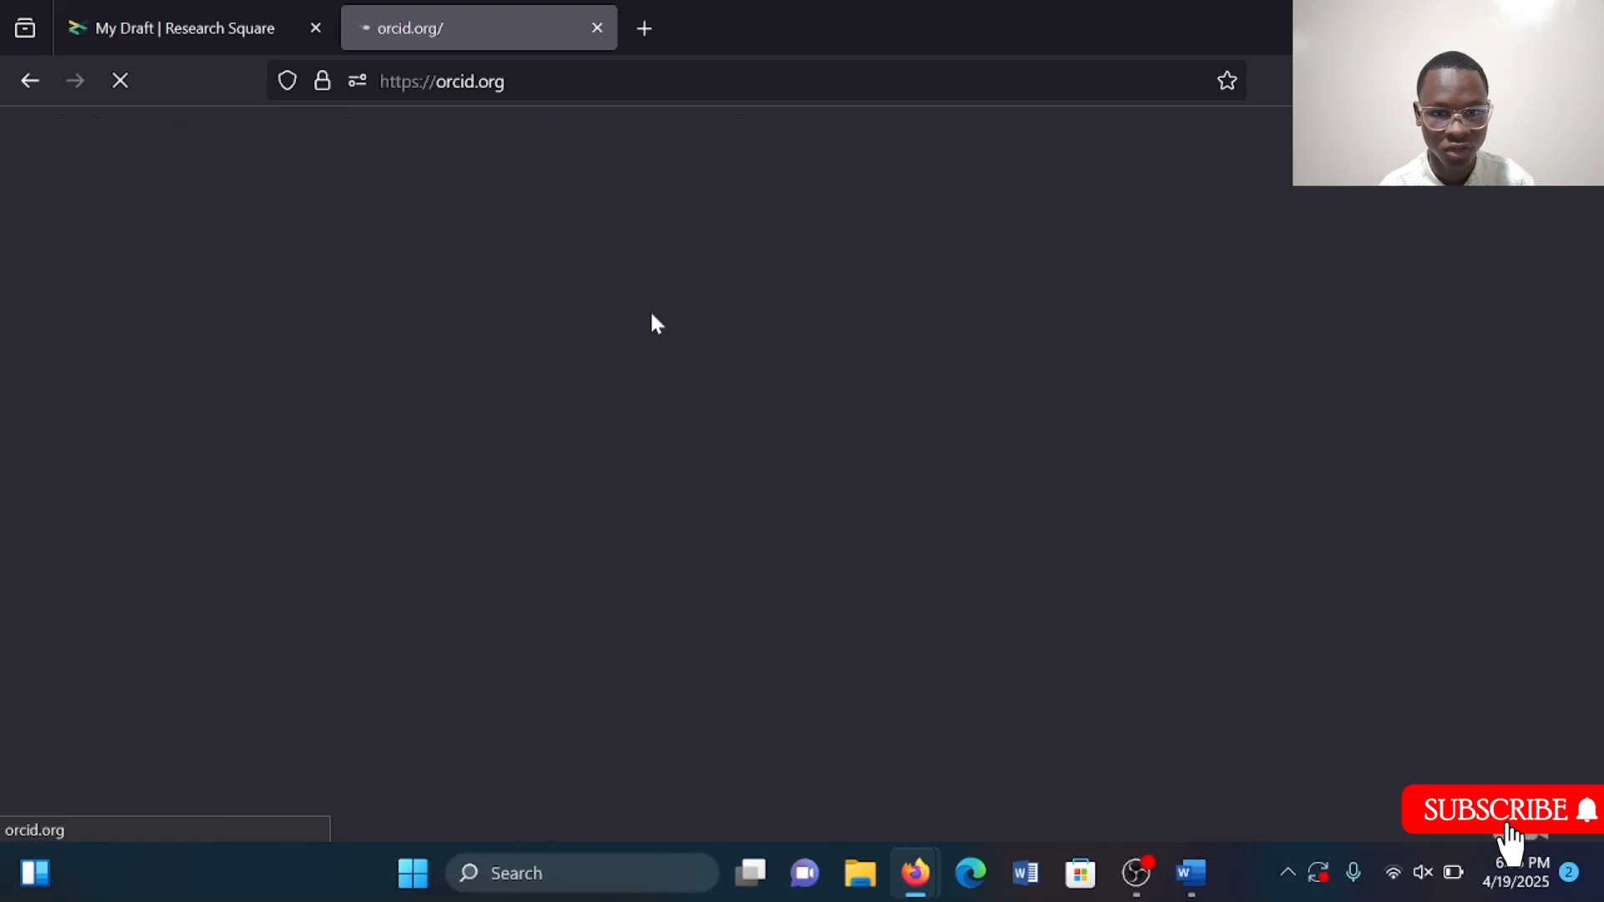
Return to the draft tab and mark the author as the corresponding author.
{"action": "left_click", "coordinate": [175, 9]}
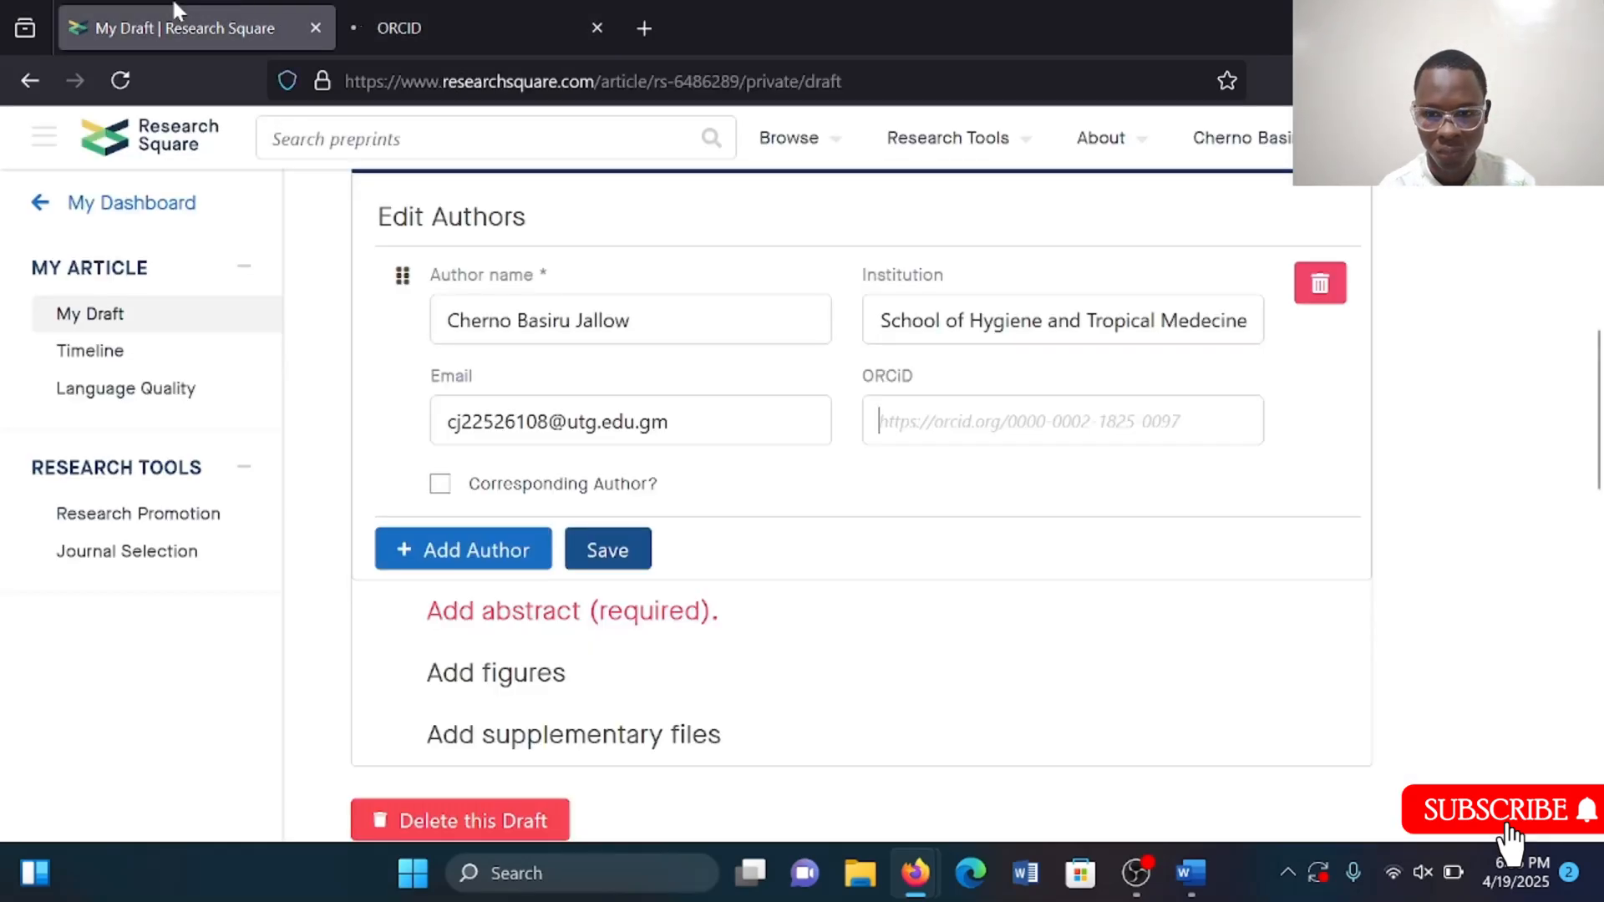
{"action": "left_click", "coordinate": [441, 487]}
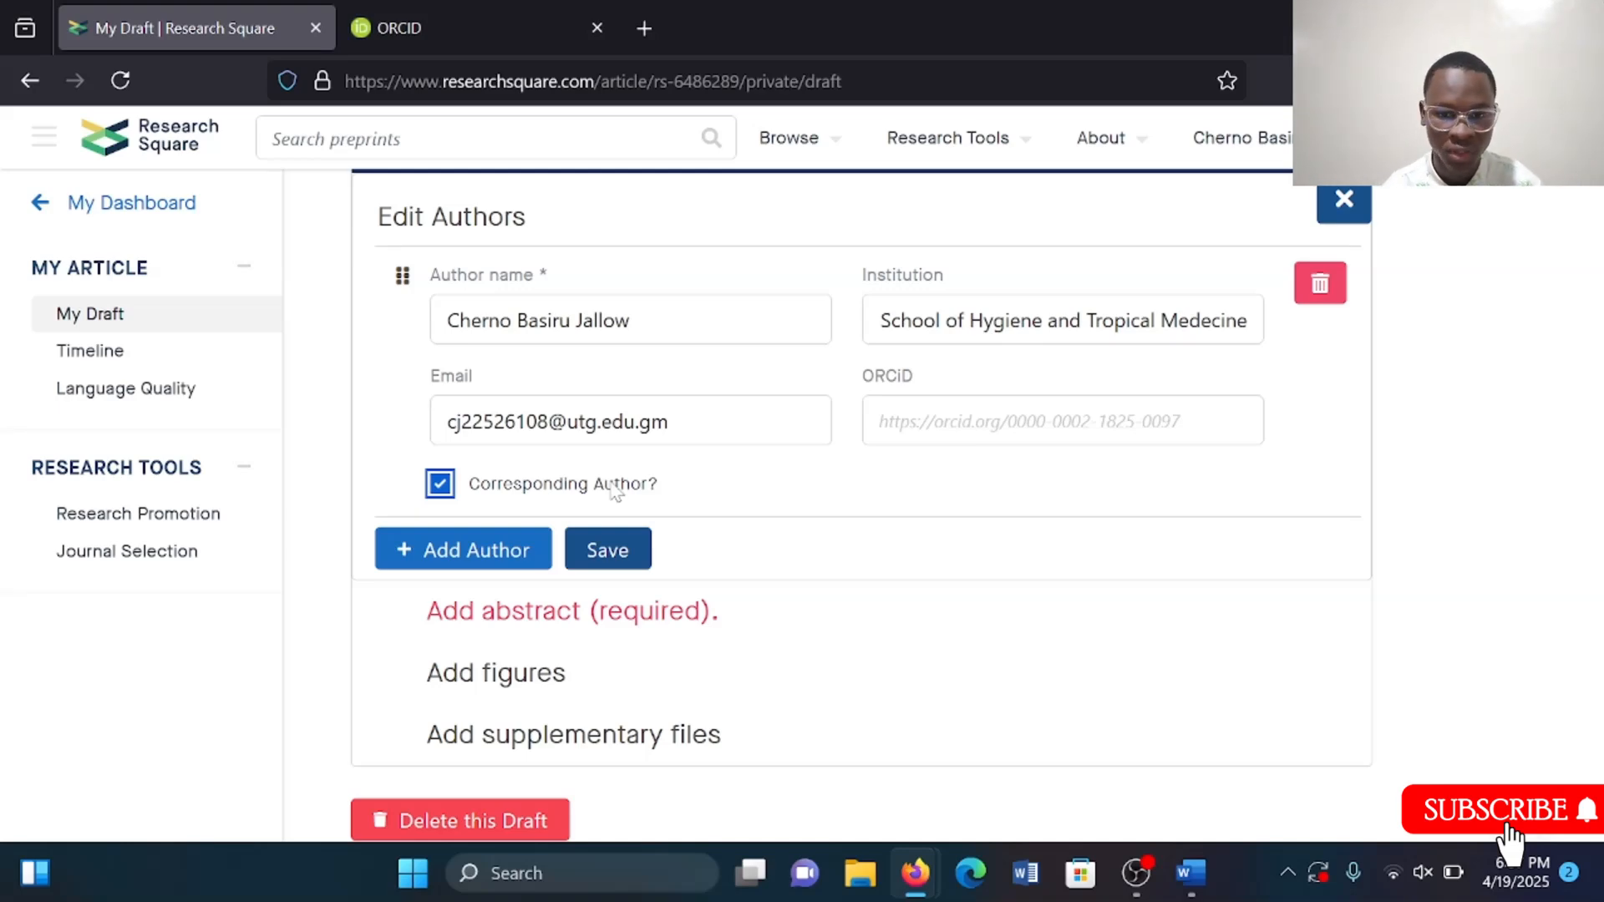
Switch to the ORCID tab, open the ORCID sign-in page, and enter the account e-mail address.
{"action": "left_click", "coordinate": [523, 12]}
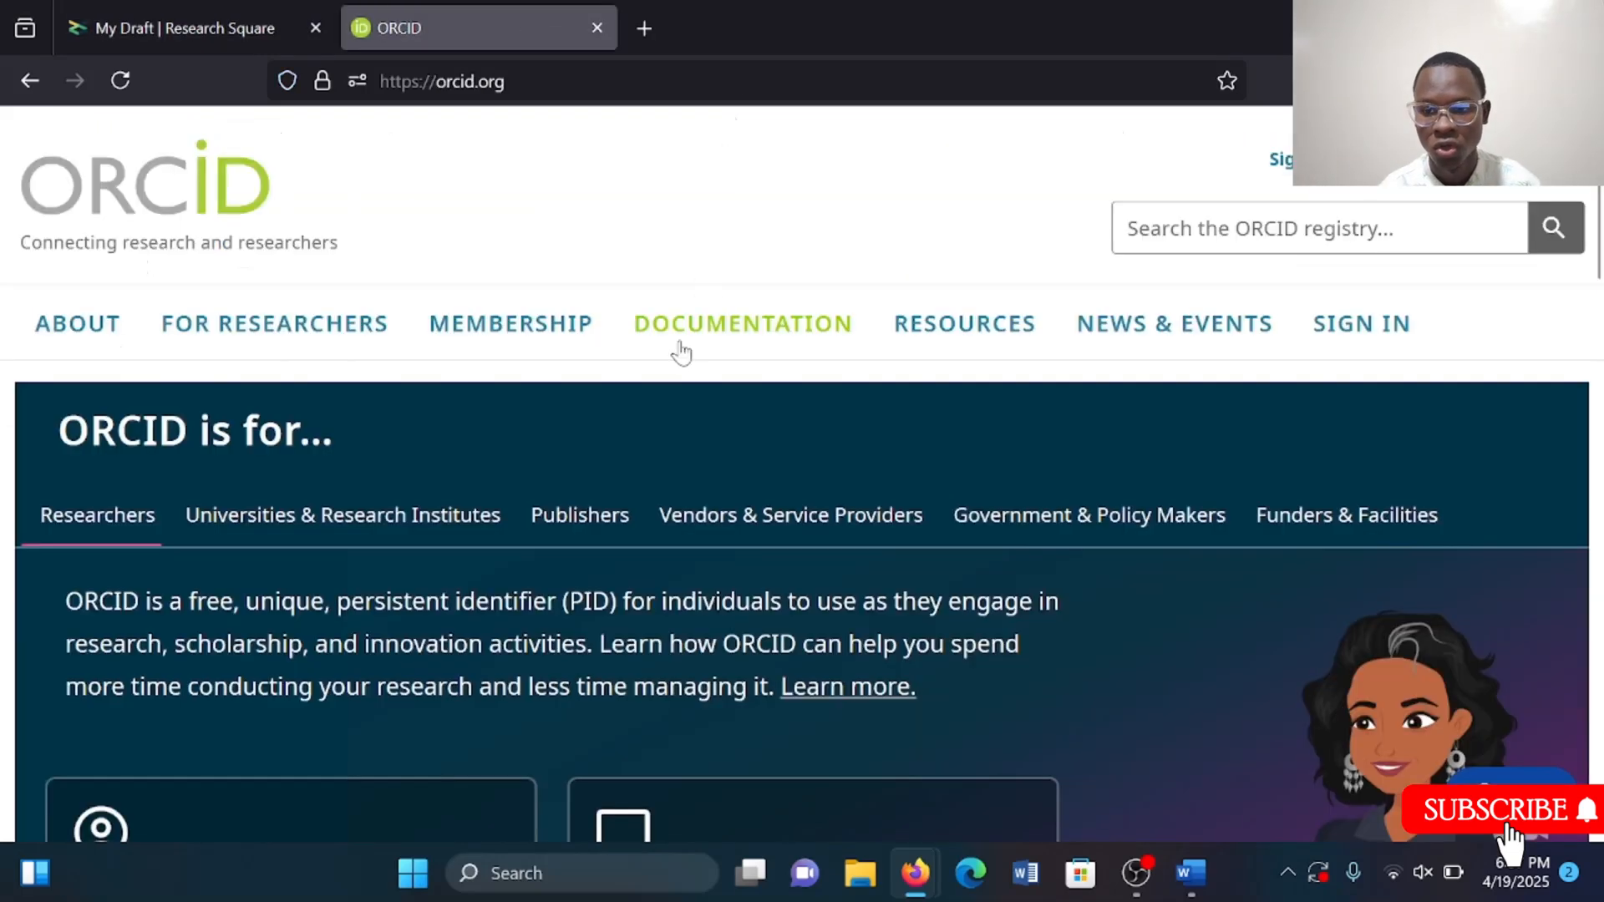
{"action": "scroll", "coordinate": [860, 434], "scroll_direction": "down", "scroll_amount": 3}
{"action": "scroll", "coordinate": [860, 430], "scroll_direction": "up", "scroll_amount": 4}
{"action": "scroll", "coordinate": [1361, 348], "scroll_direction": "down", "scroll_amount": 1}
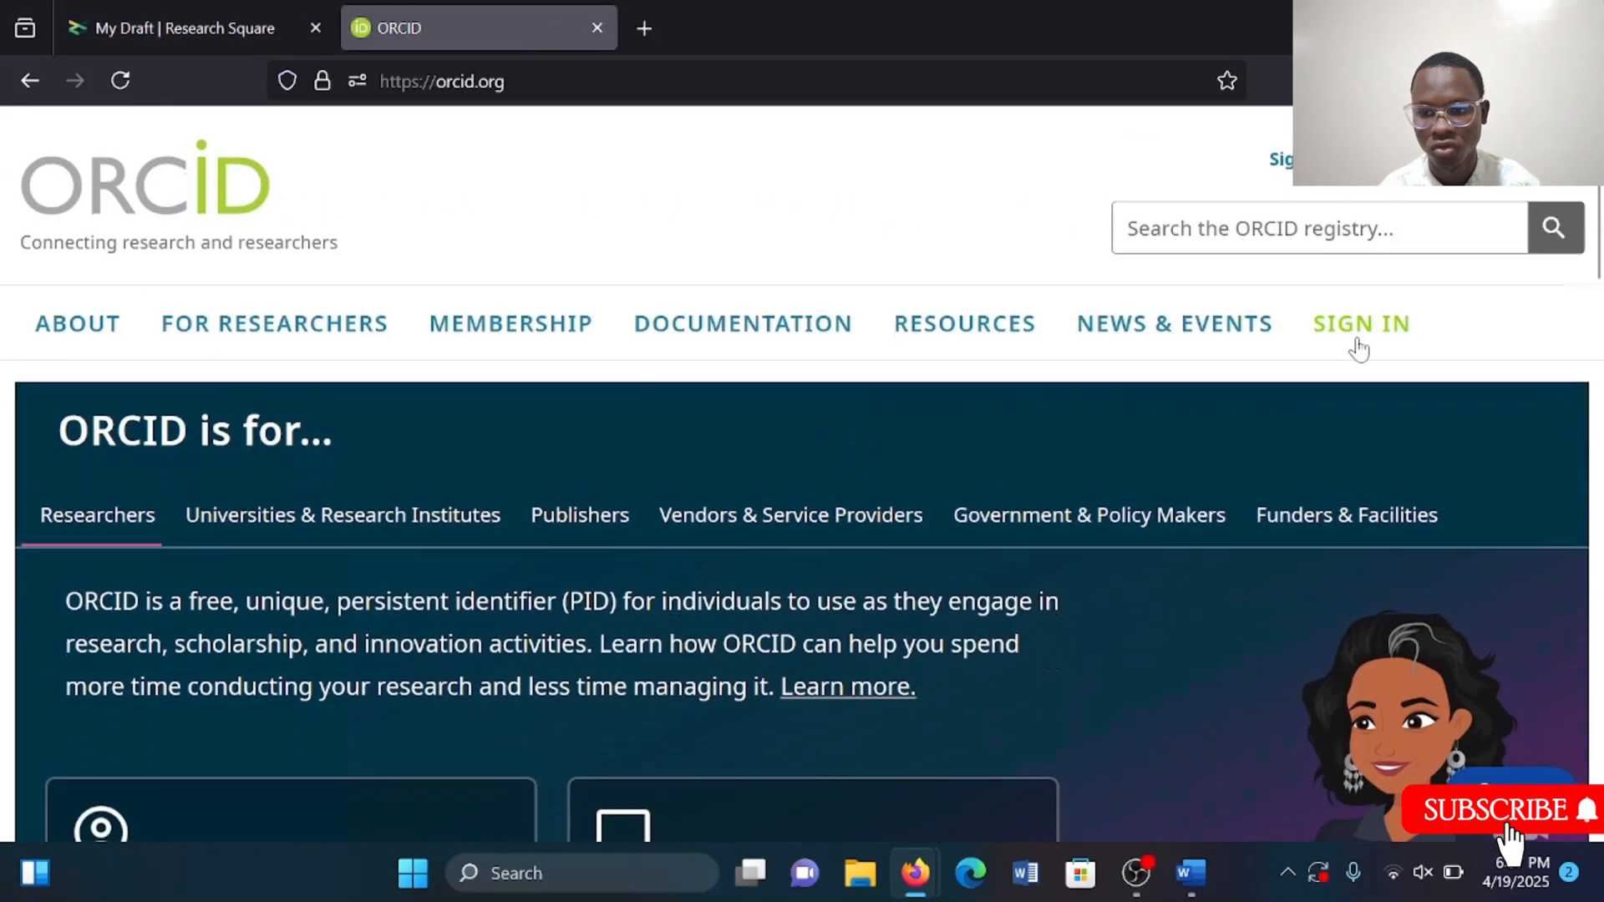
{"action": "left_click", "coordinate": [1361, 347]}
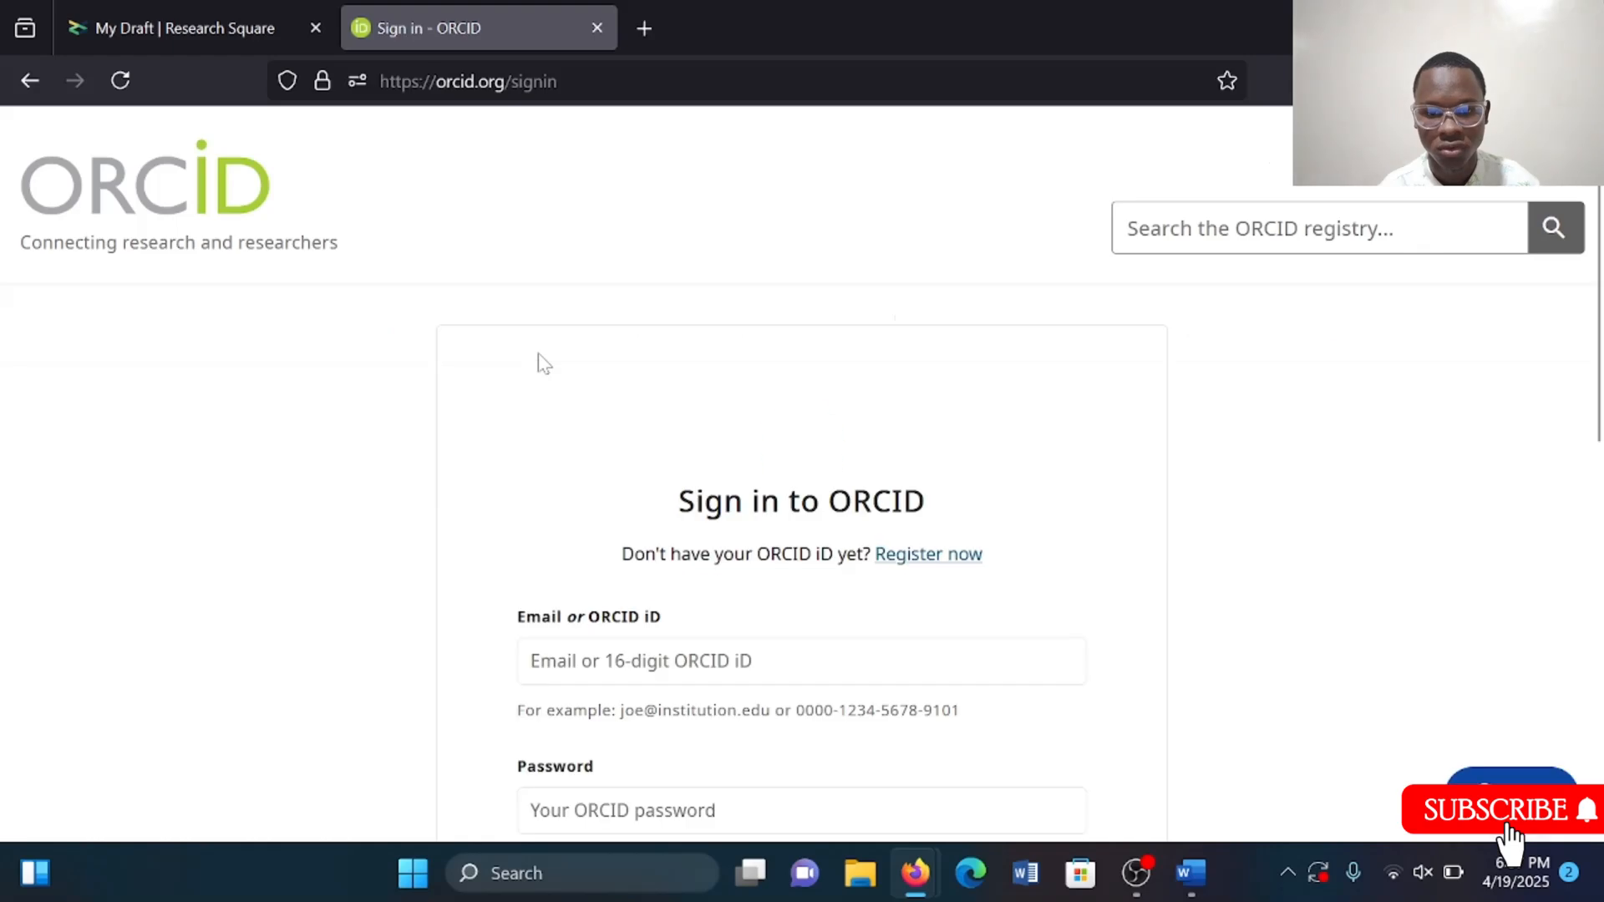
{"action": "scroll", "coordinate": [760, 519], "scroll_direction": "down", "scroll_amount": 2}
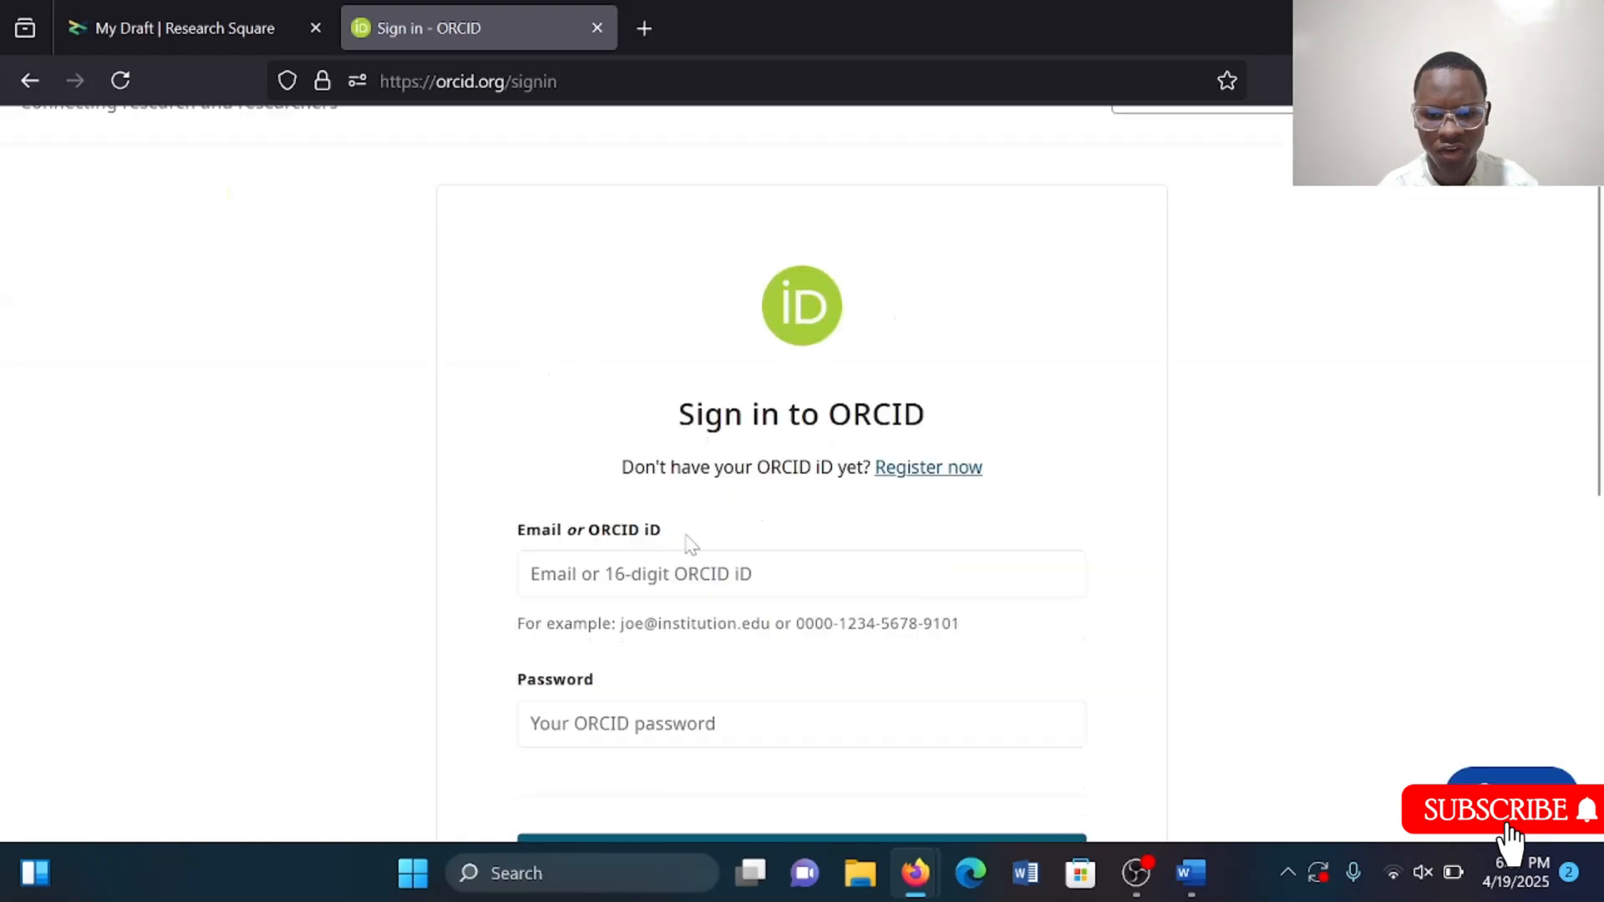
{"action": "left_click", "coordinate": [690, 573]}
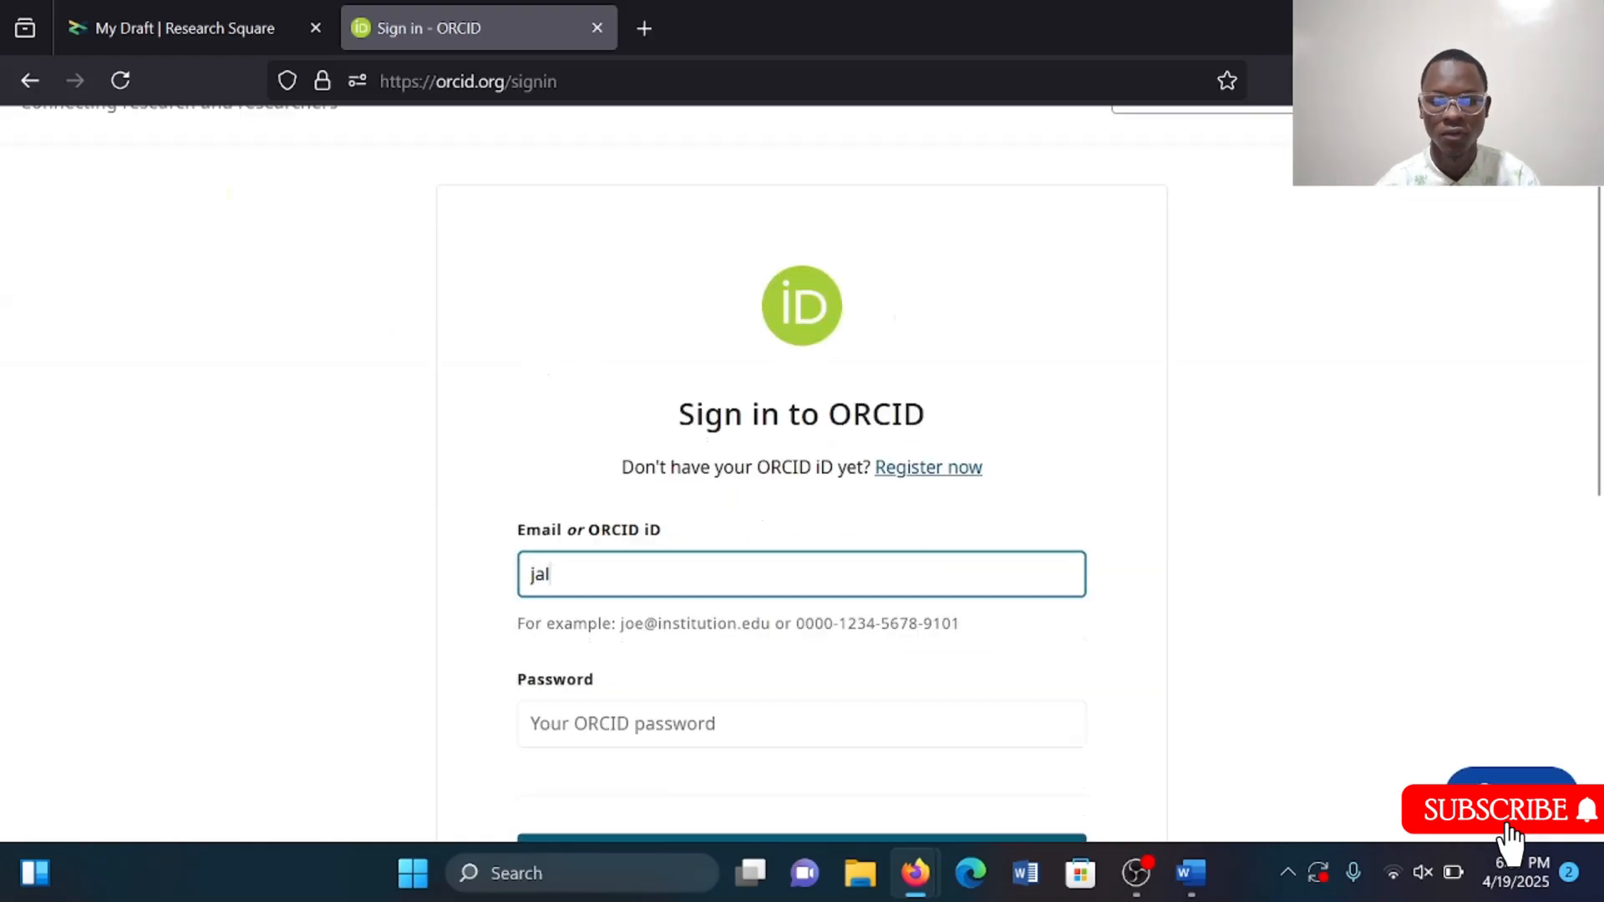
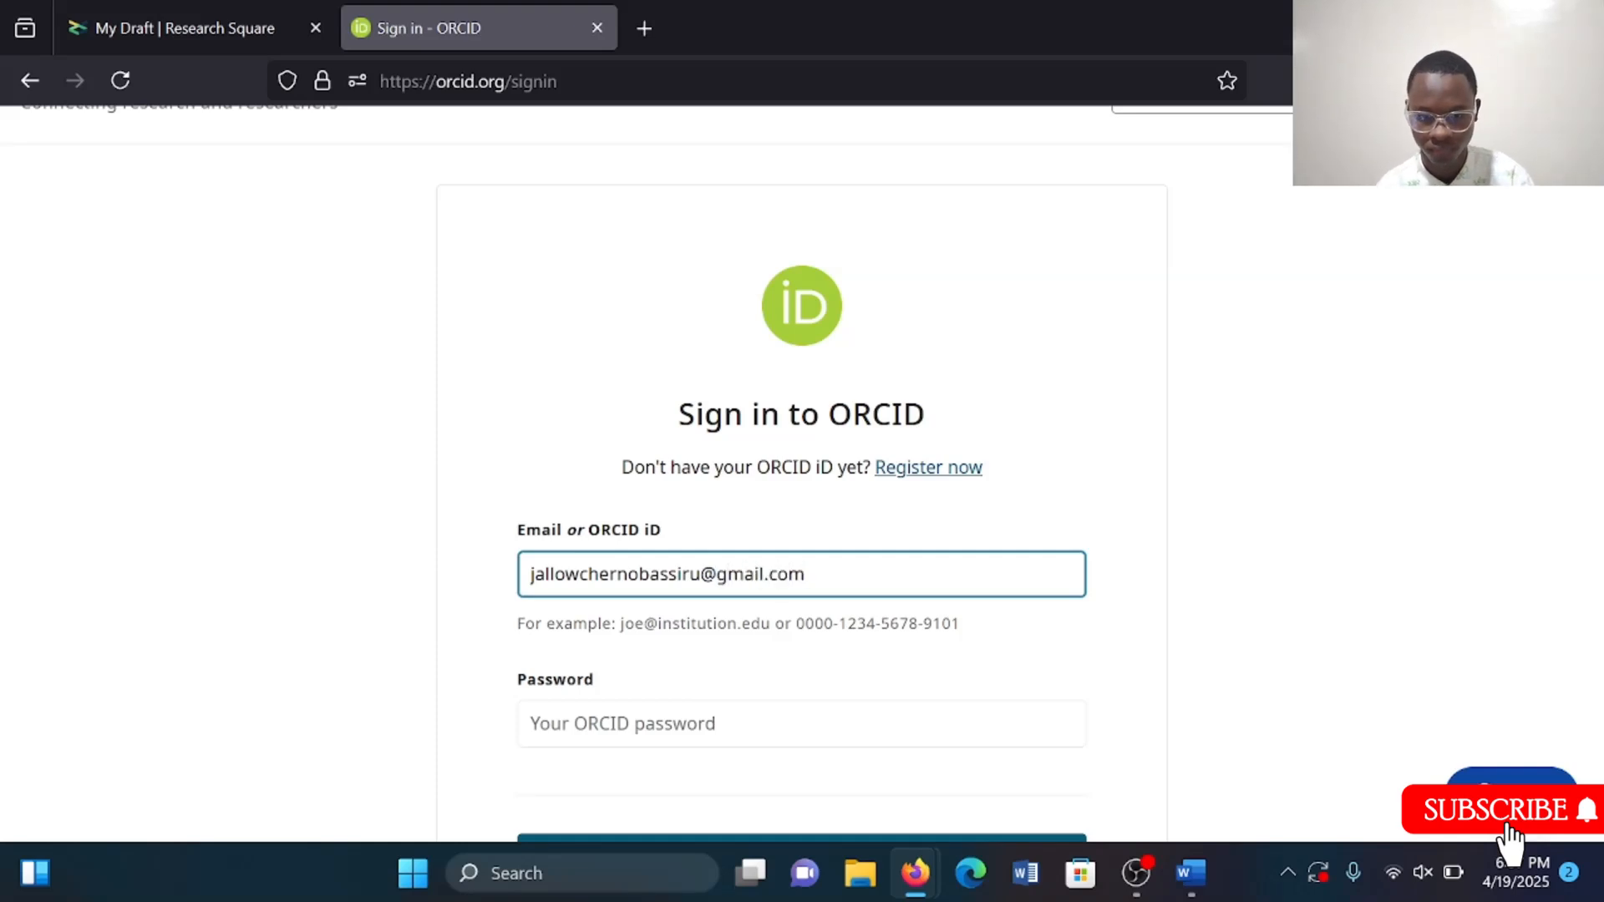
Enter the ORCID account password, sign in, and dismiss the browser's save-password offer.
{"action": "left_click", "coordinate": [618, 727]}
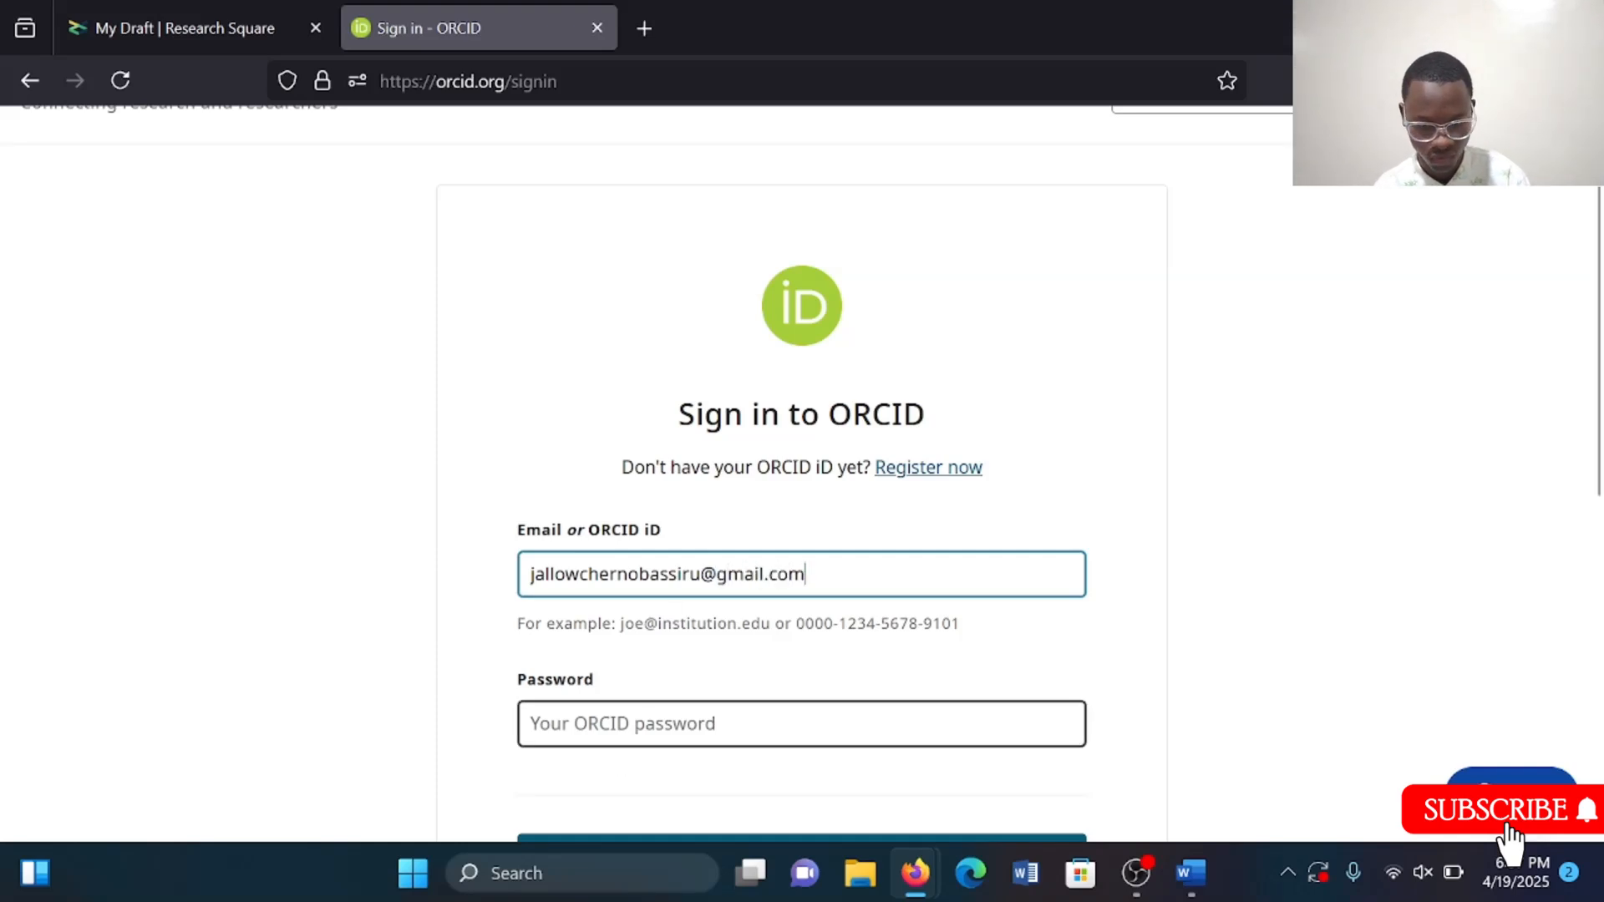
{"action": "type", "text": "••••••••••••••"}
{"action": "key", "text": "Return"}
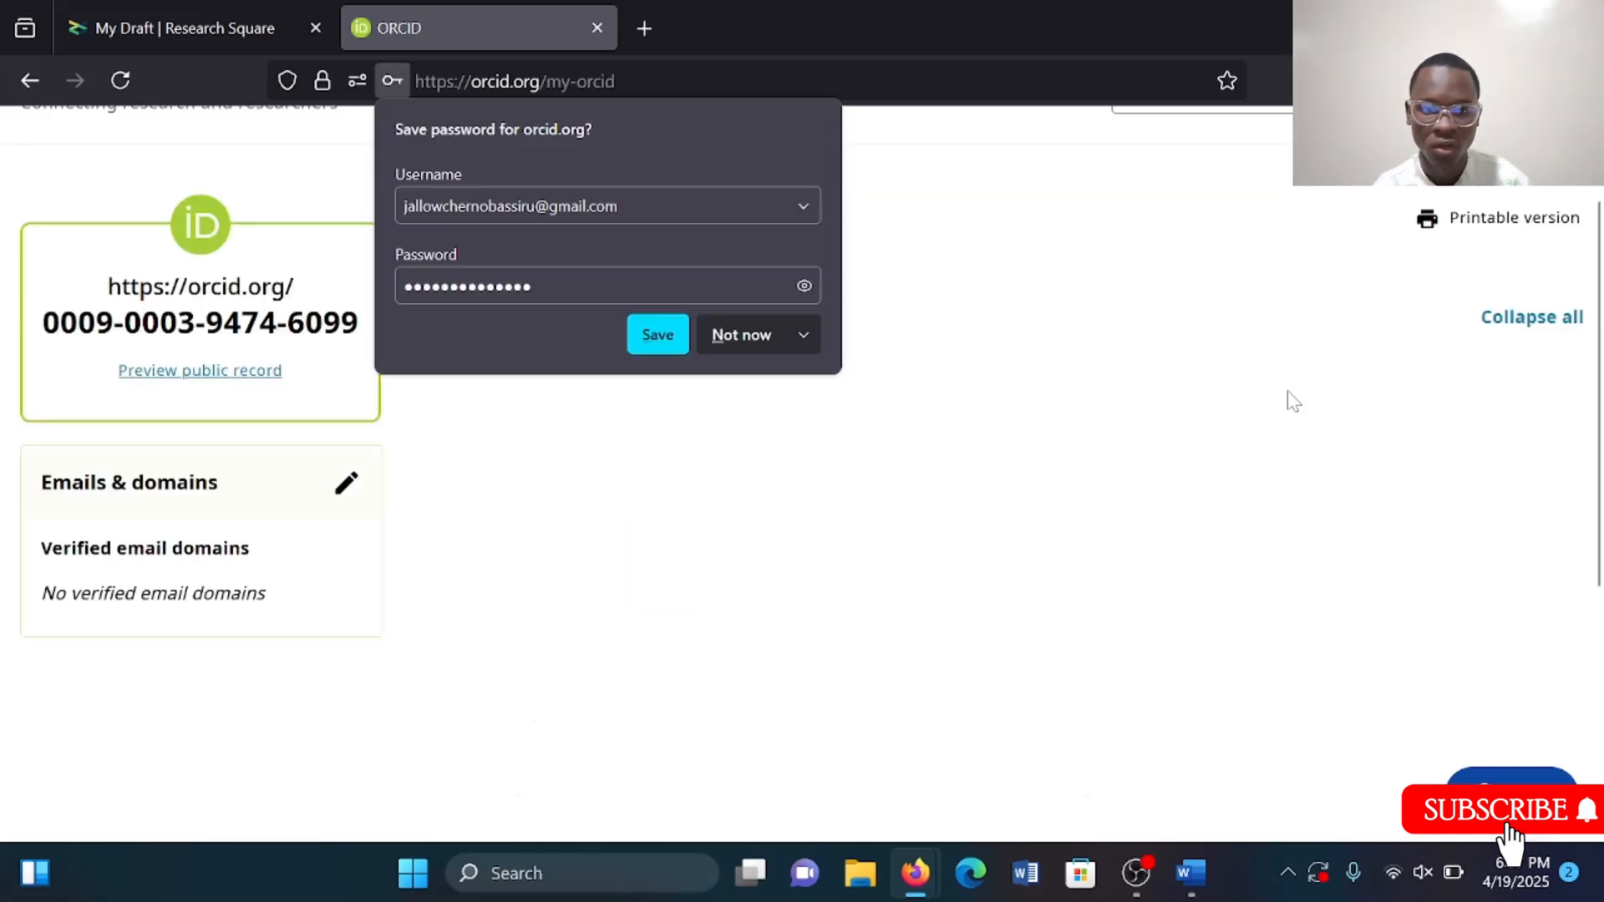
{"action": "left_click", "coordinate": [1292, 401]}
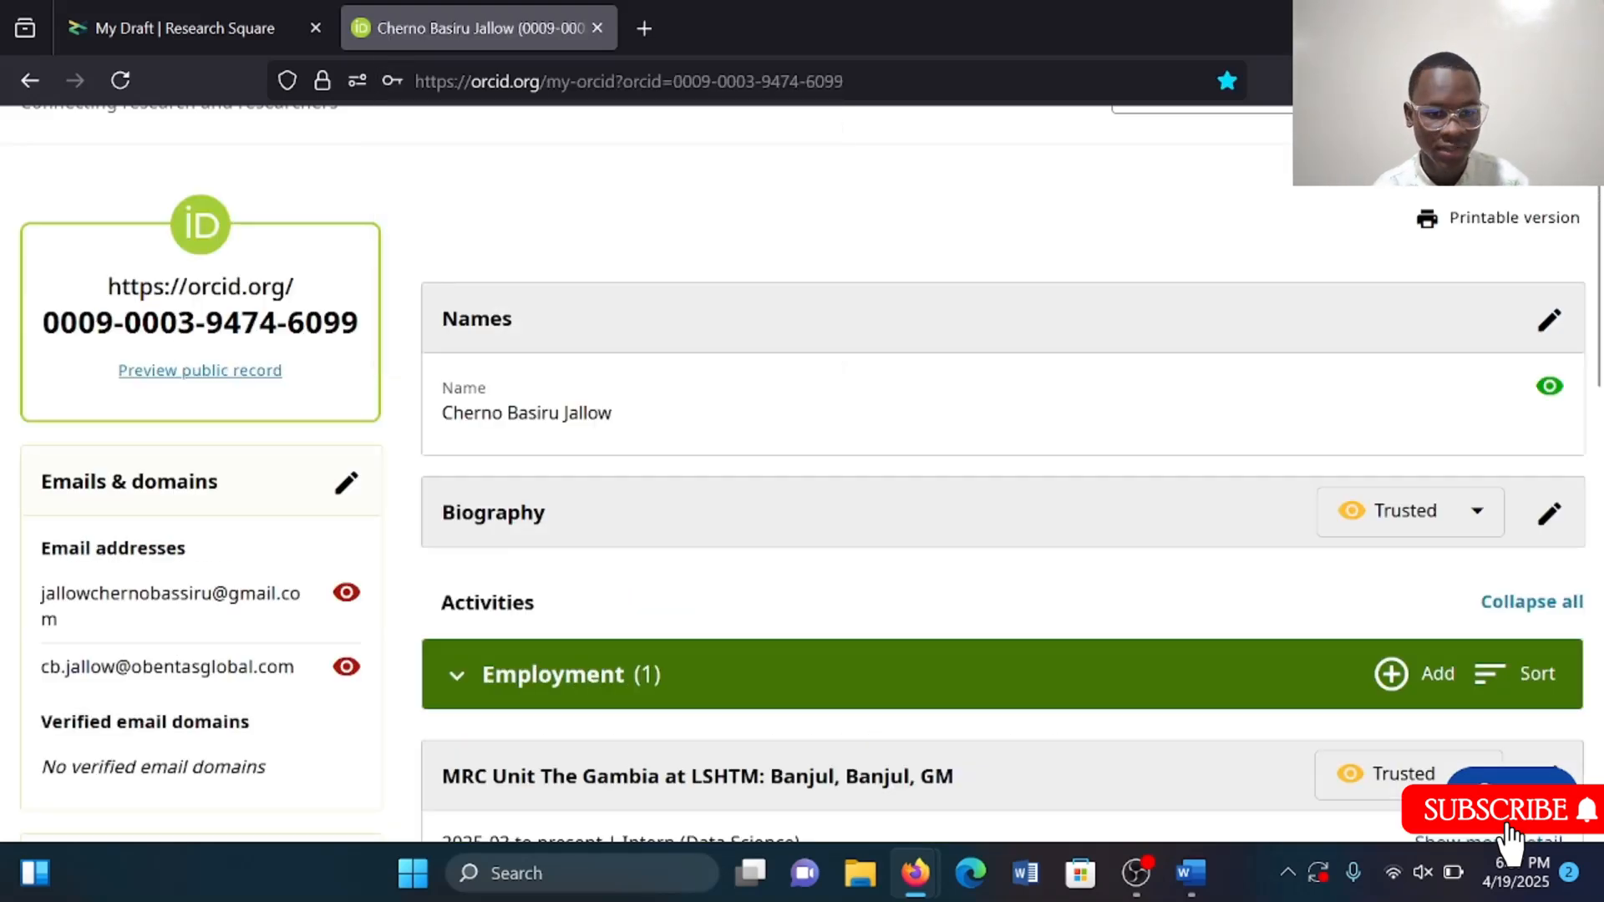
Copy the ORCID iD link from the profile and paste it into the author's ORCID field in the draft.
{"action": "left_click_drag", "start_coordinate": [122, 286], "coordinate": [358, 323]}
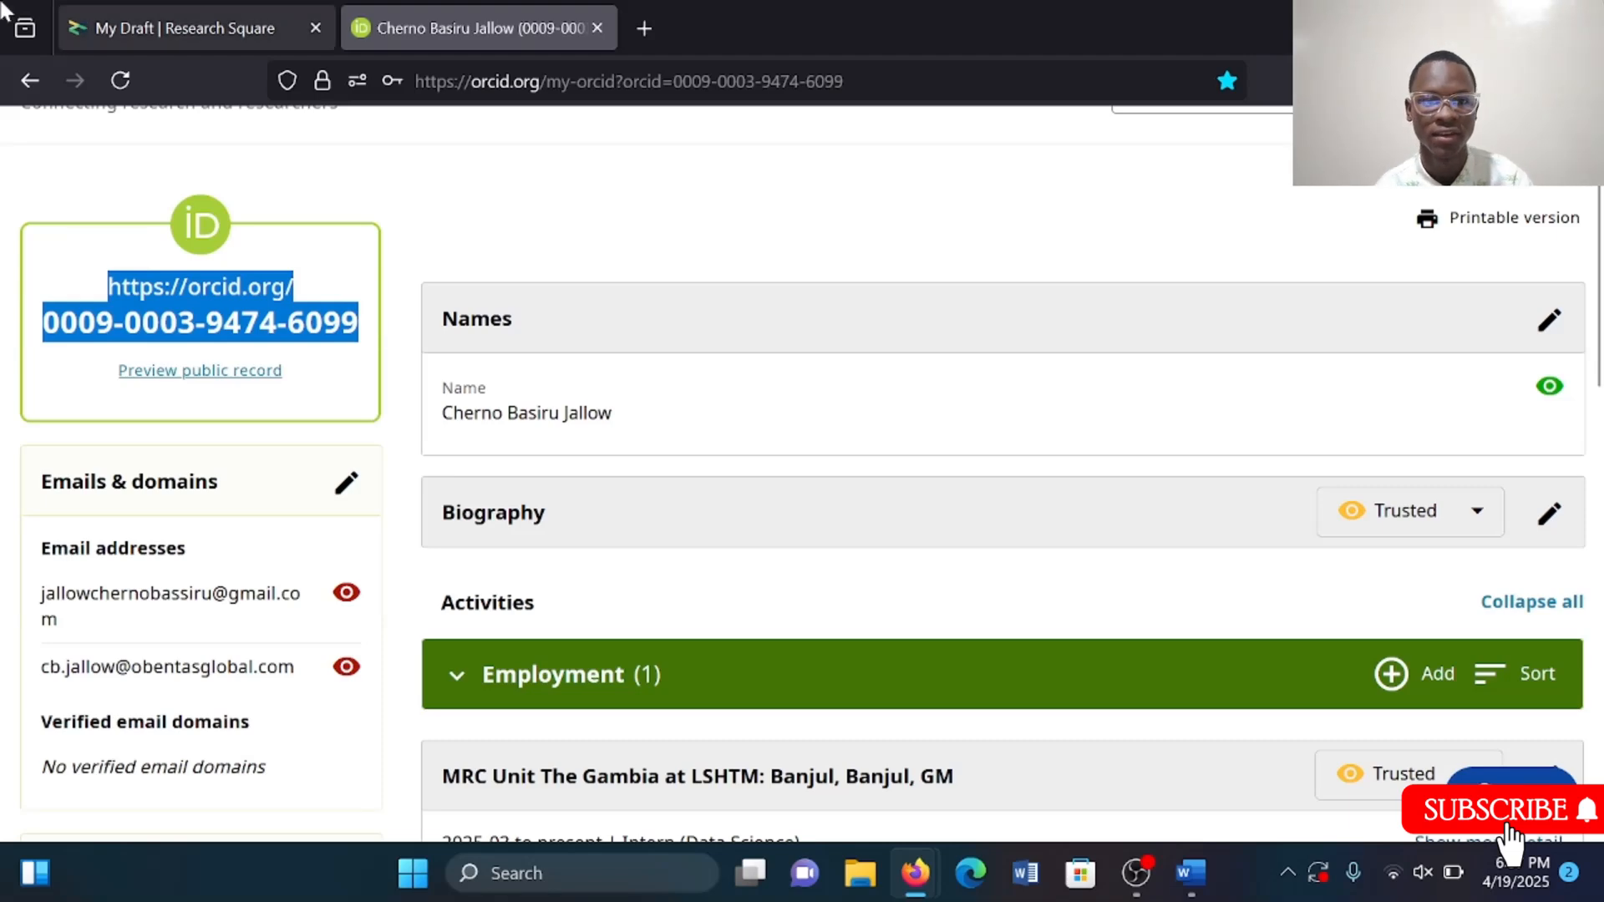
{"action": "left_click", "coordinate": [108, 15]}
{"action": "left_click", "coordinate": [918, 401]}
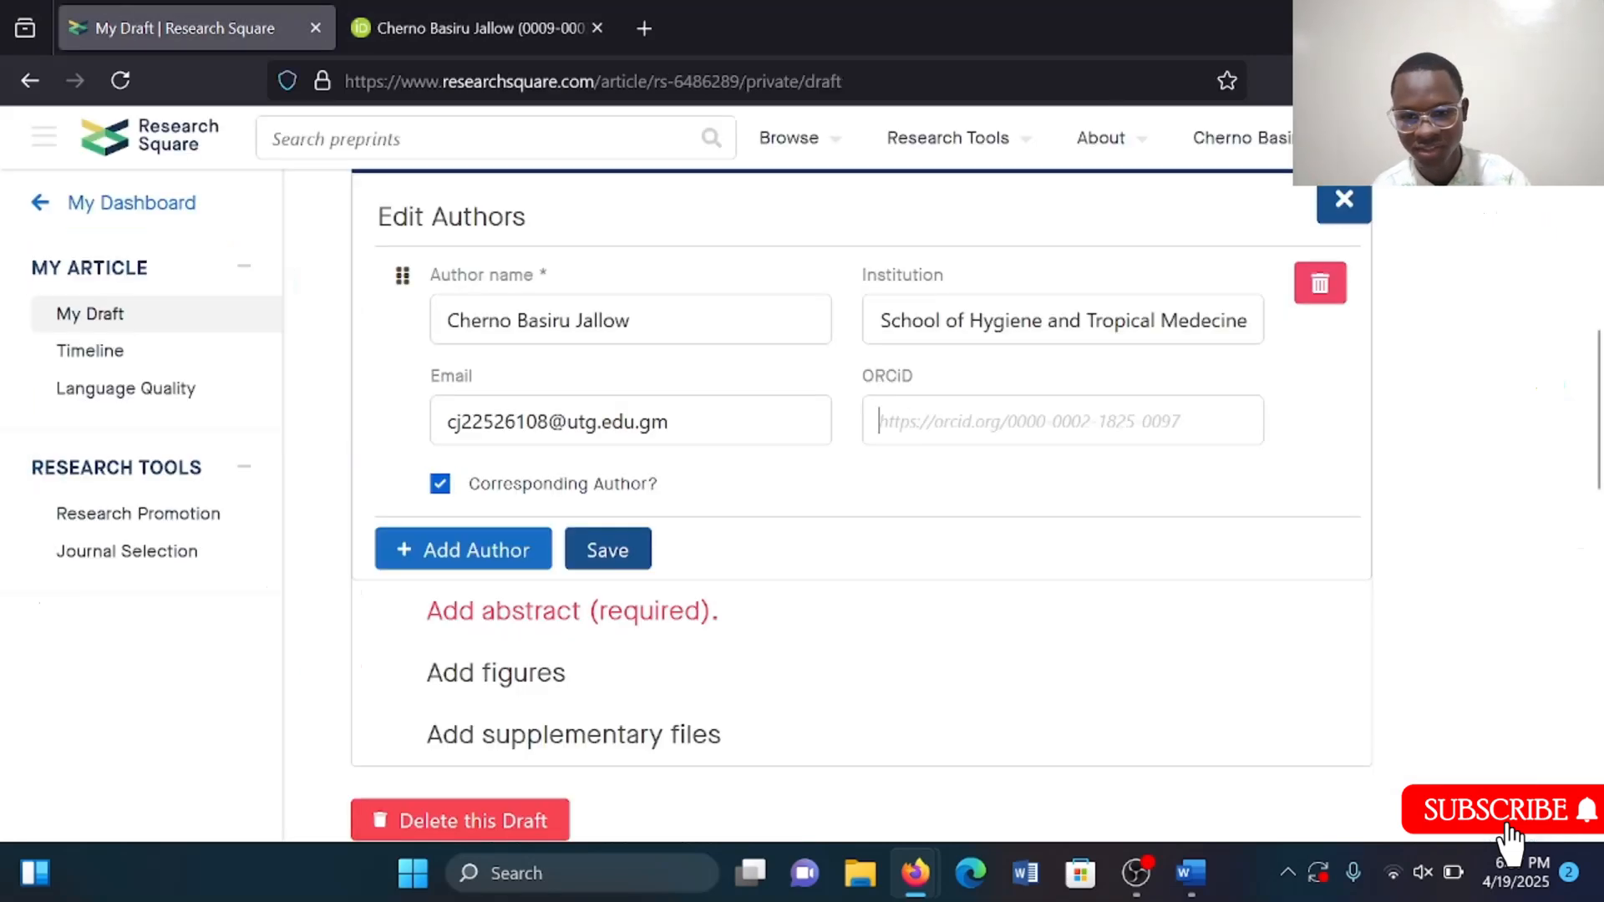
{"action": "key", "text": "ctrl+v"}
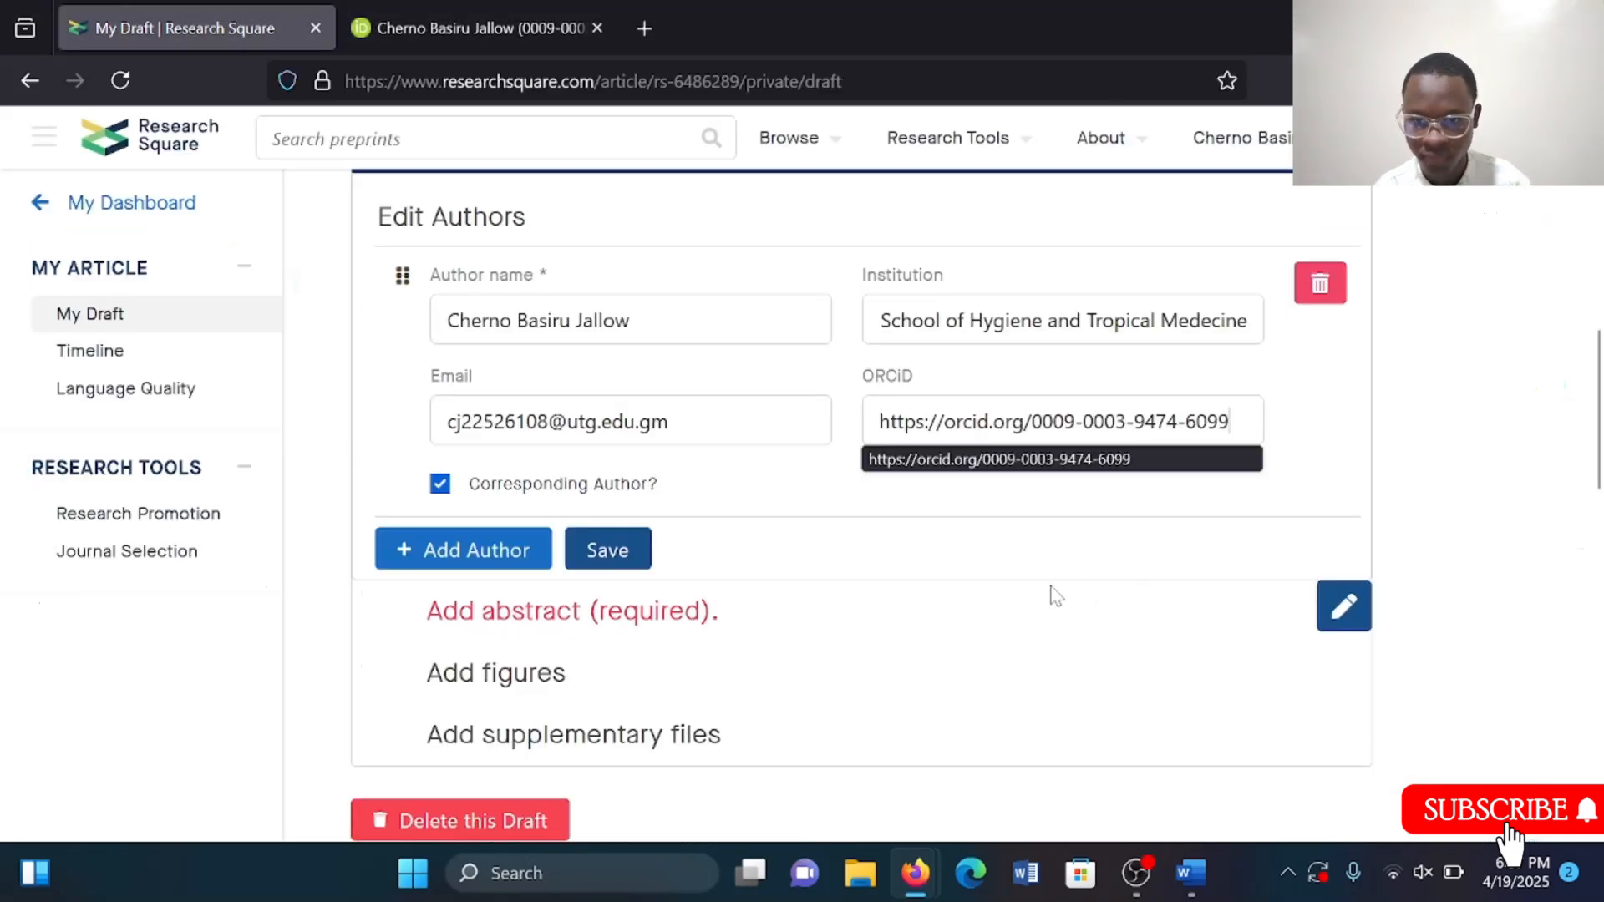
Save the edited author details.
{"action": "left_click", "coordinate": [1051, 590]}
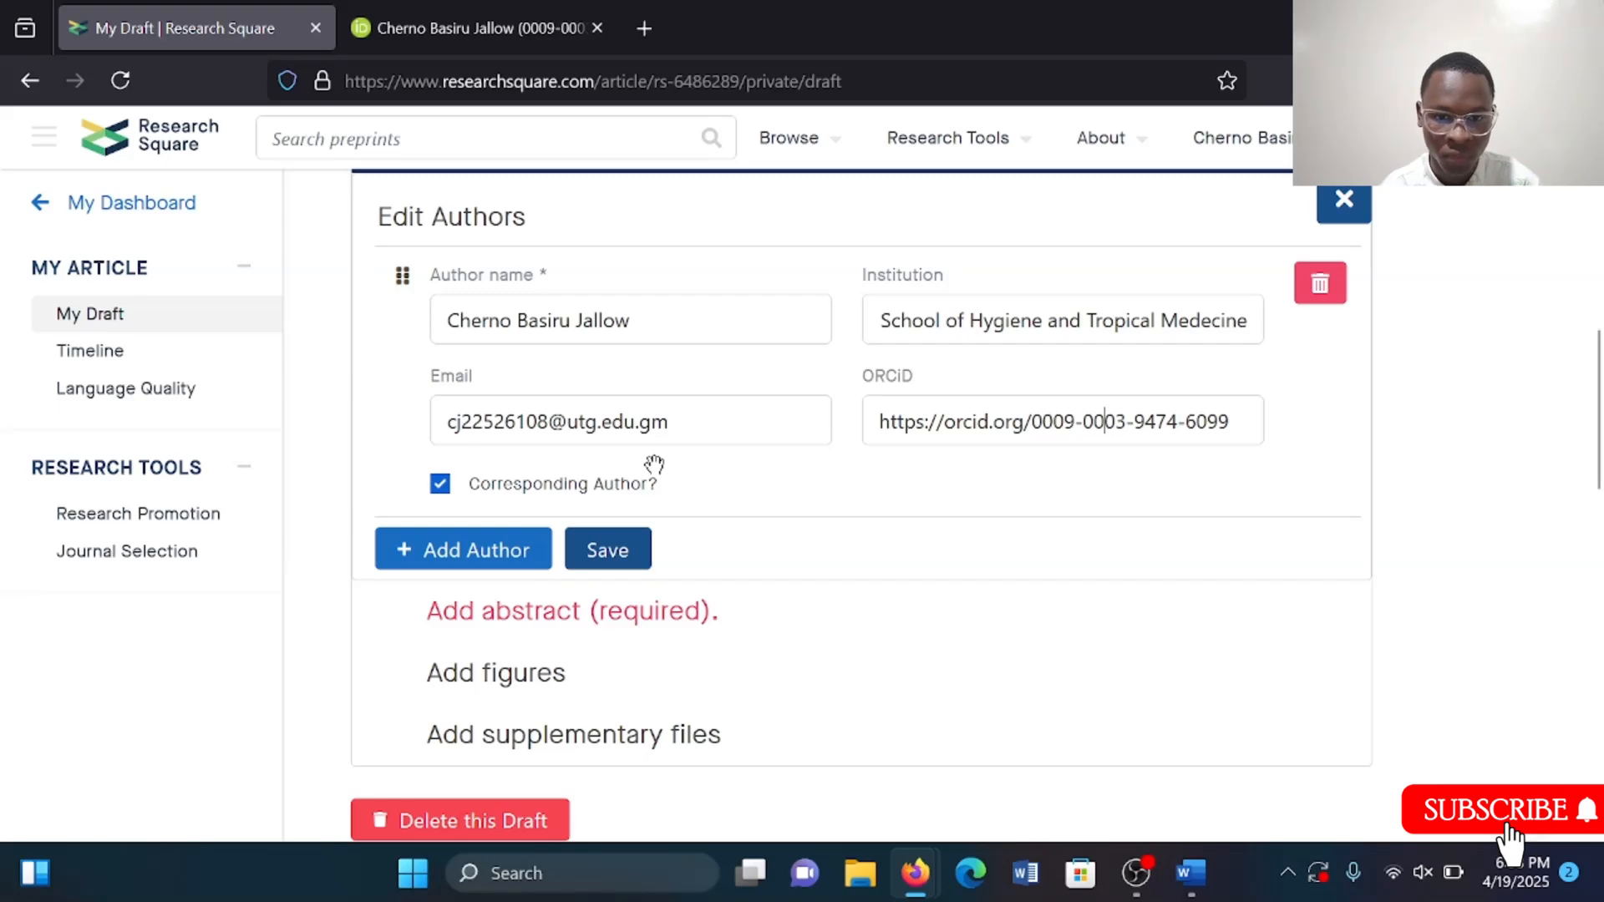
{"action": "scroll", "coordinate": [655, 460], "scroll_direction": "up", "scroll_amount": 2}
{"action": "scroll", "coordinate": [654, 465], "scroll_direction": "down", "scroll_amount": 2}
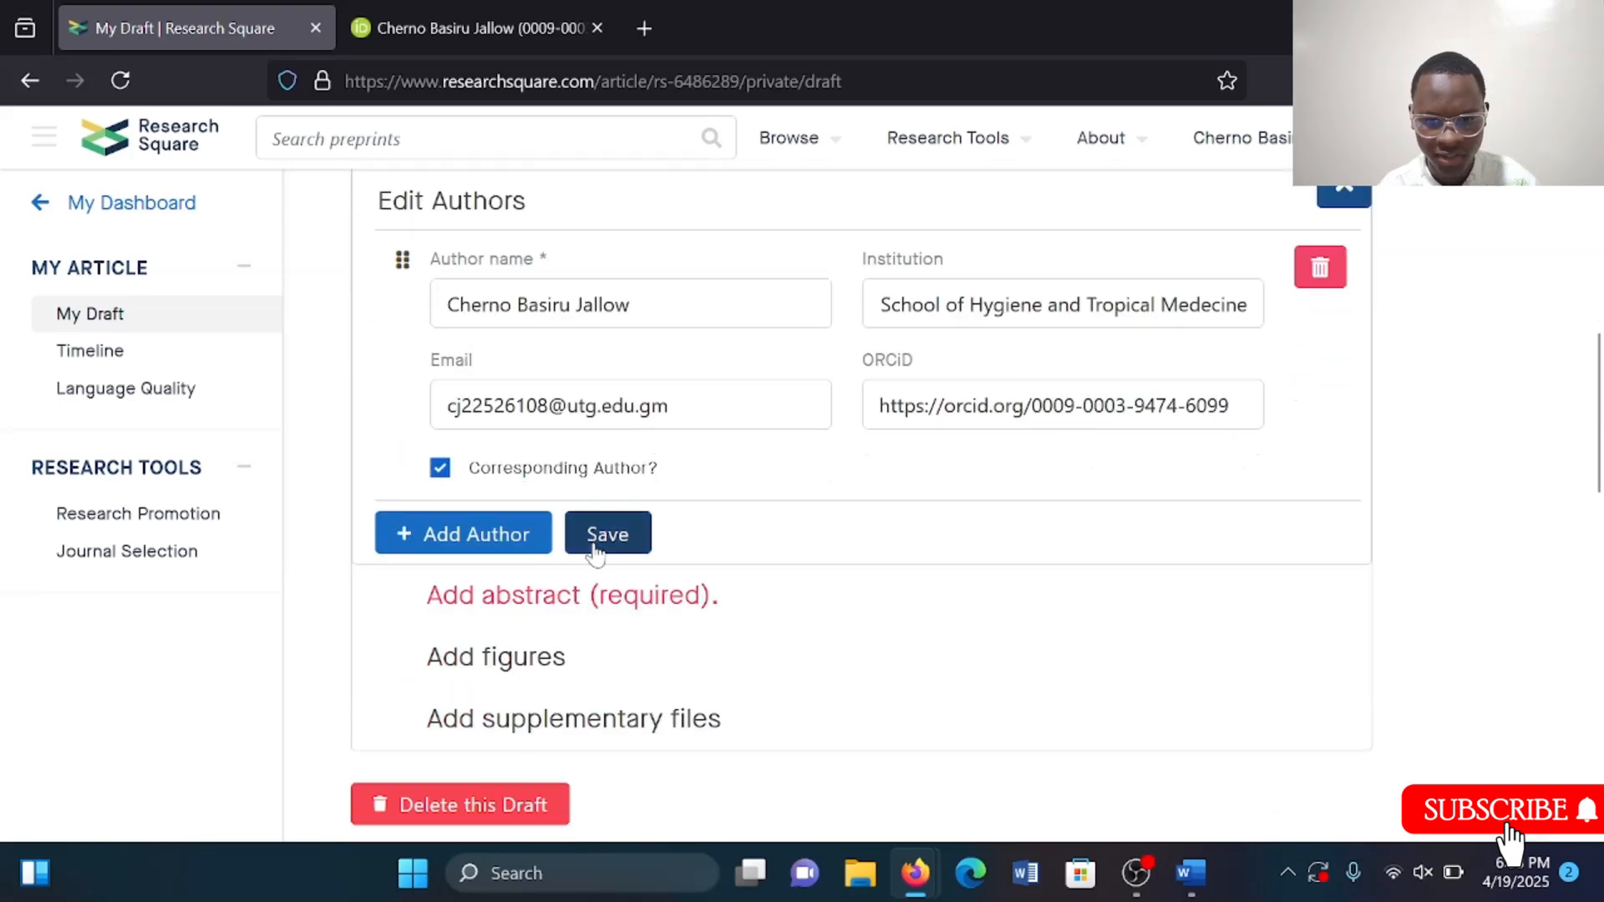
{"action": "left_click", "coordinate": [637, 541]}
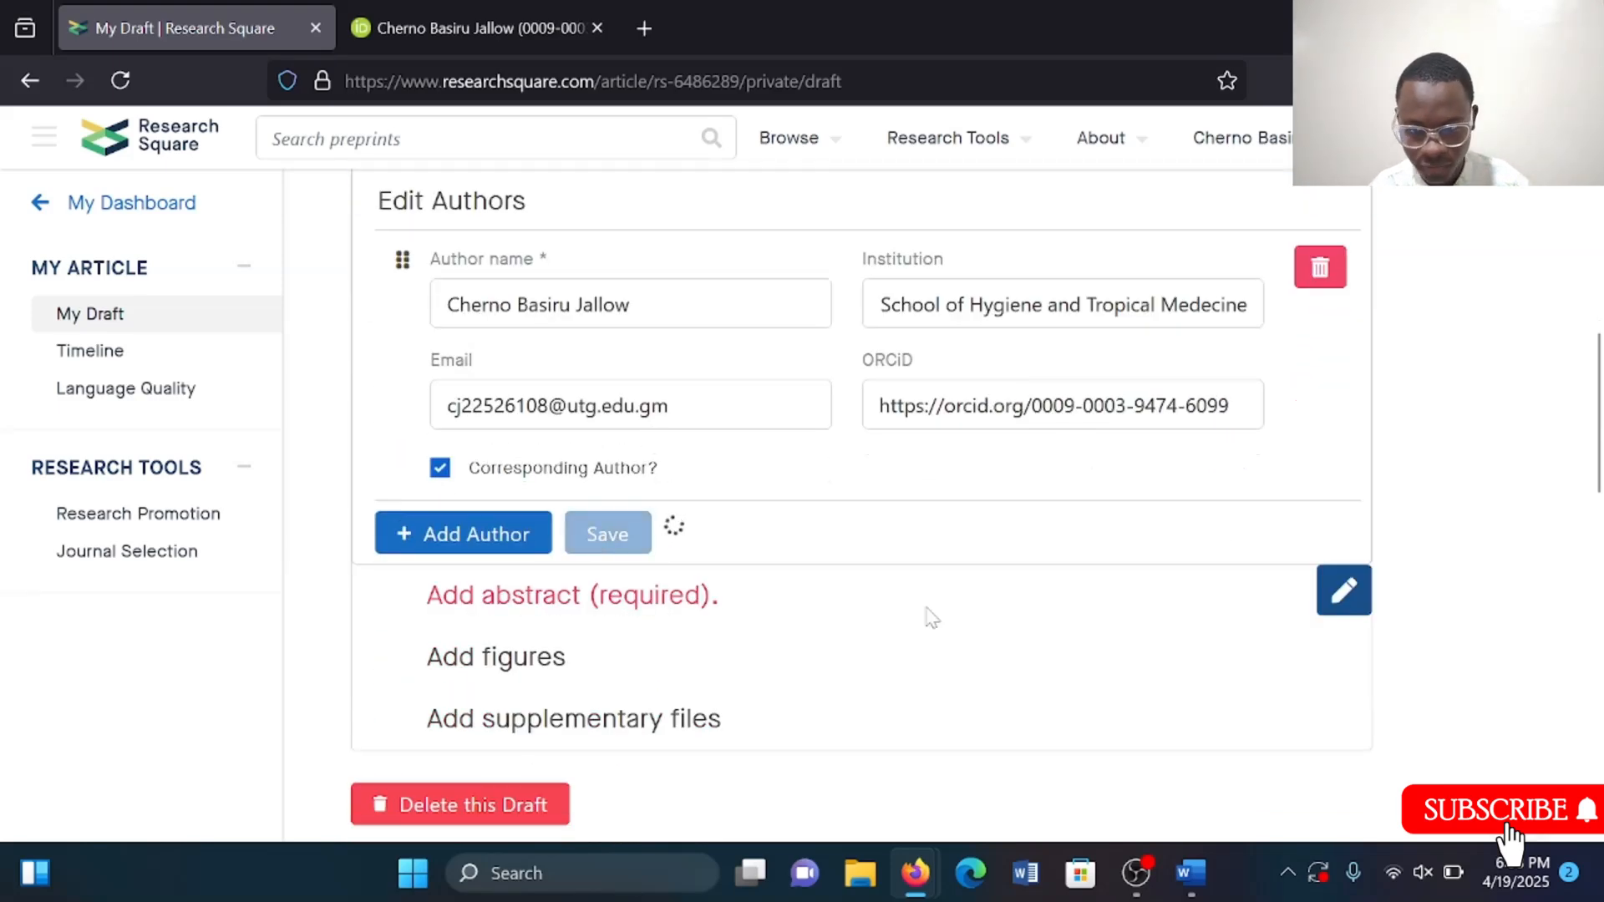
Open the abstract editor and place the cursor in the abstract field.
{"action": "scroll", "coordinate": [927, 619], "scroll_direction": "up", "scroll_amount": 2}
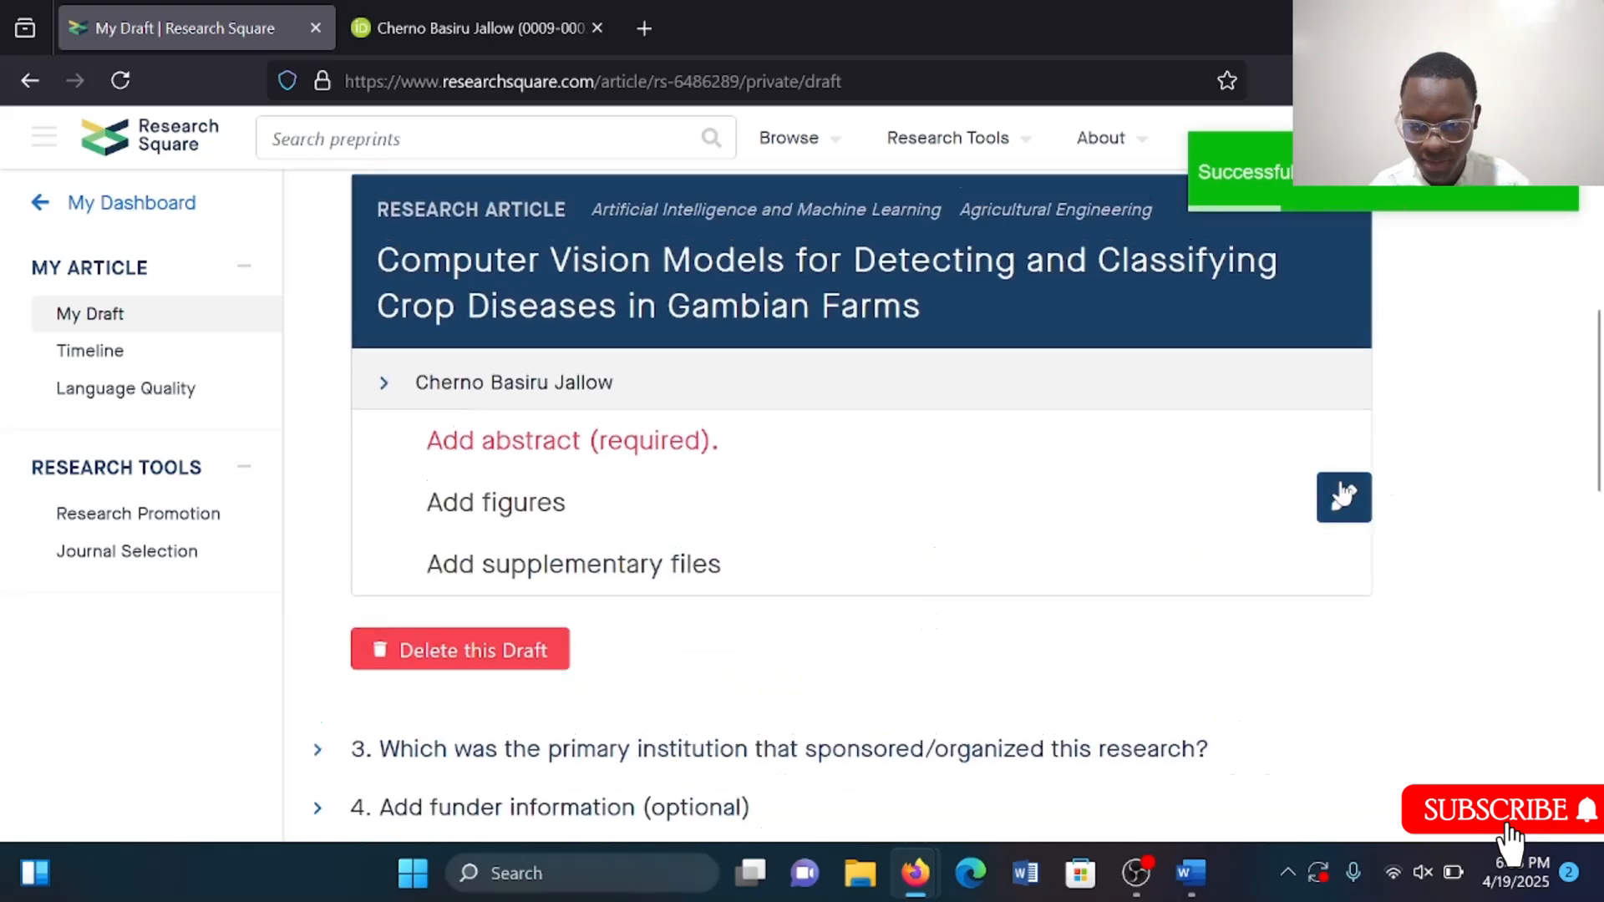
{"action": "left_click", "coordinate": [1343, 495]}
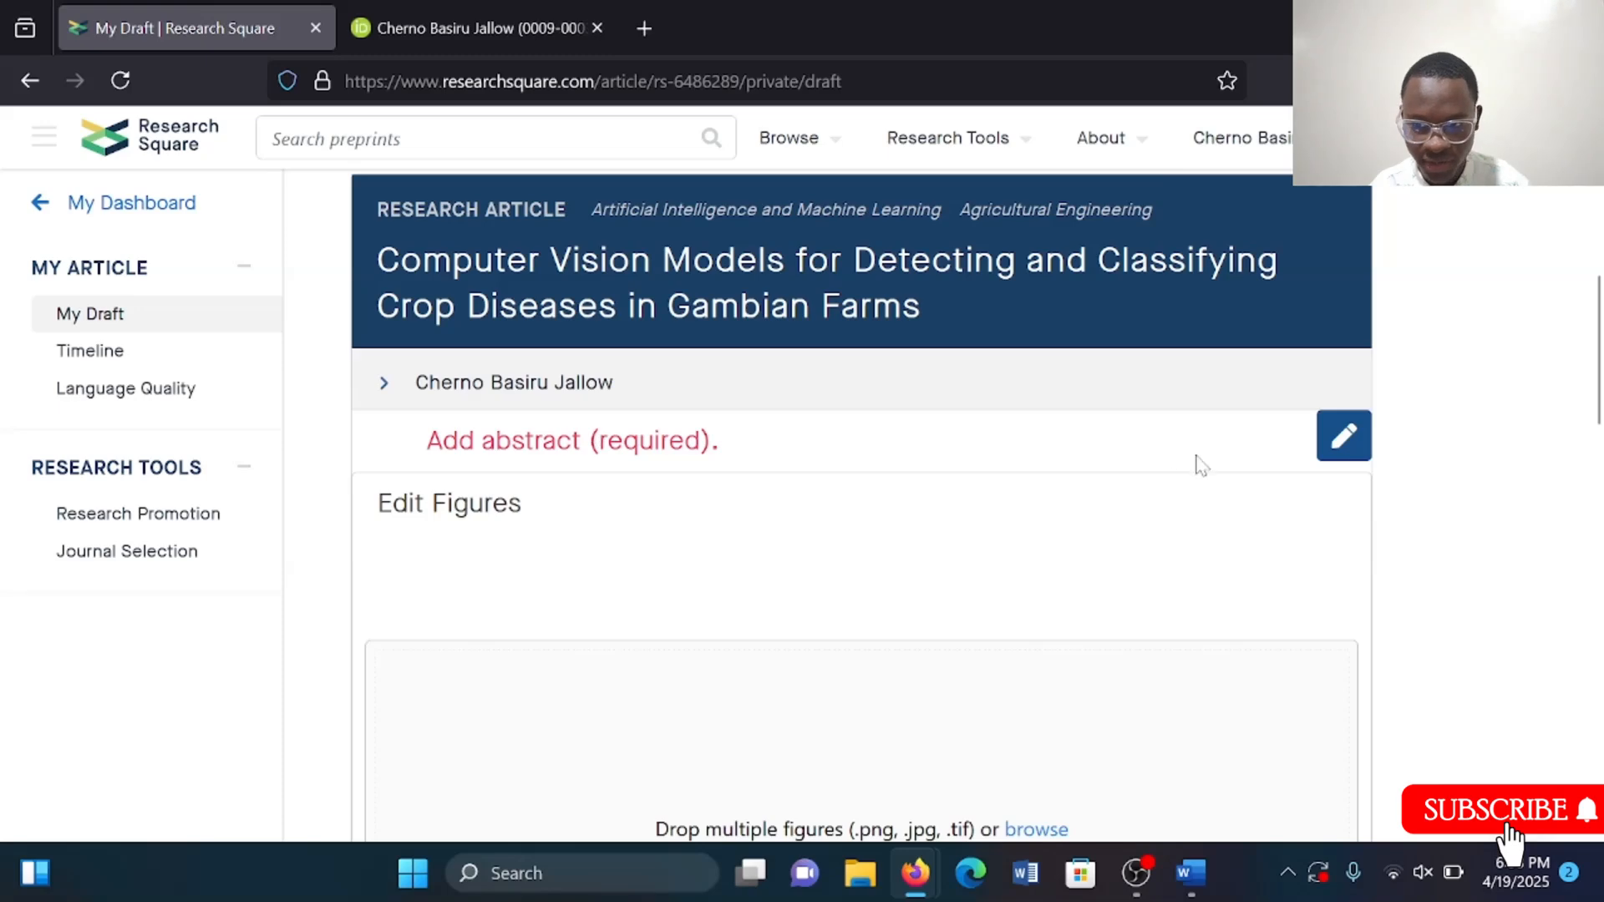
{"action": "left_click", "coordinate": [1338, 437]}
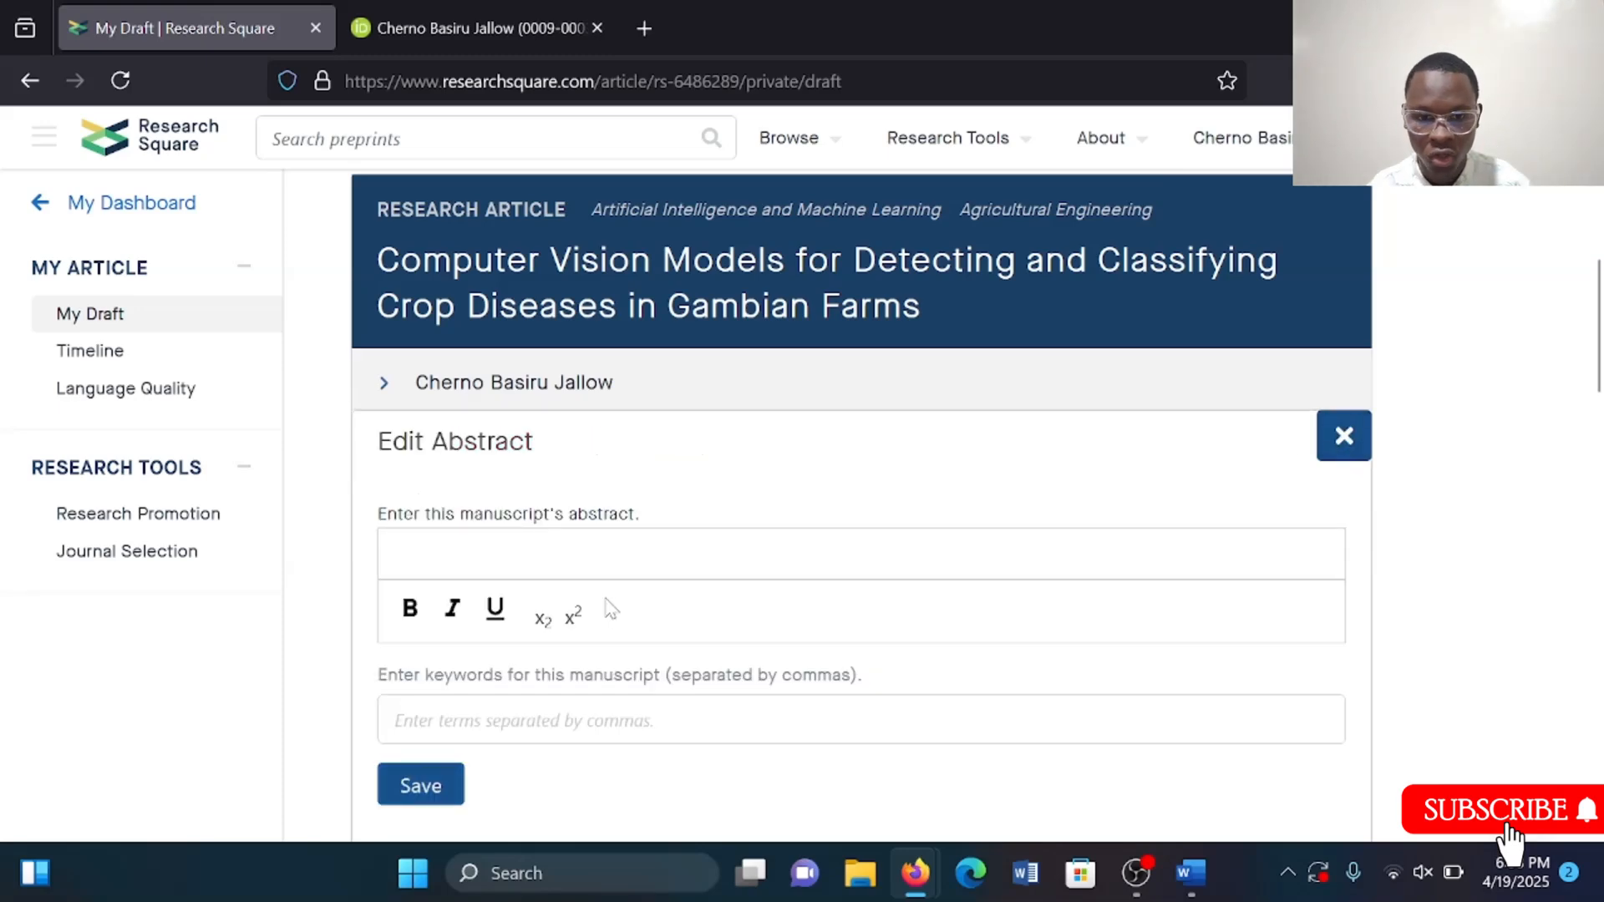
{"action": "left_click", "coordinate": [523, 545]}
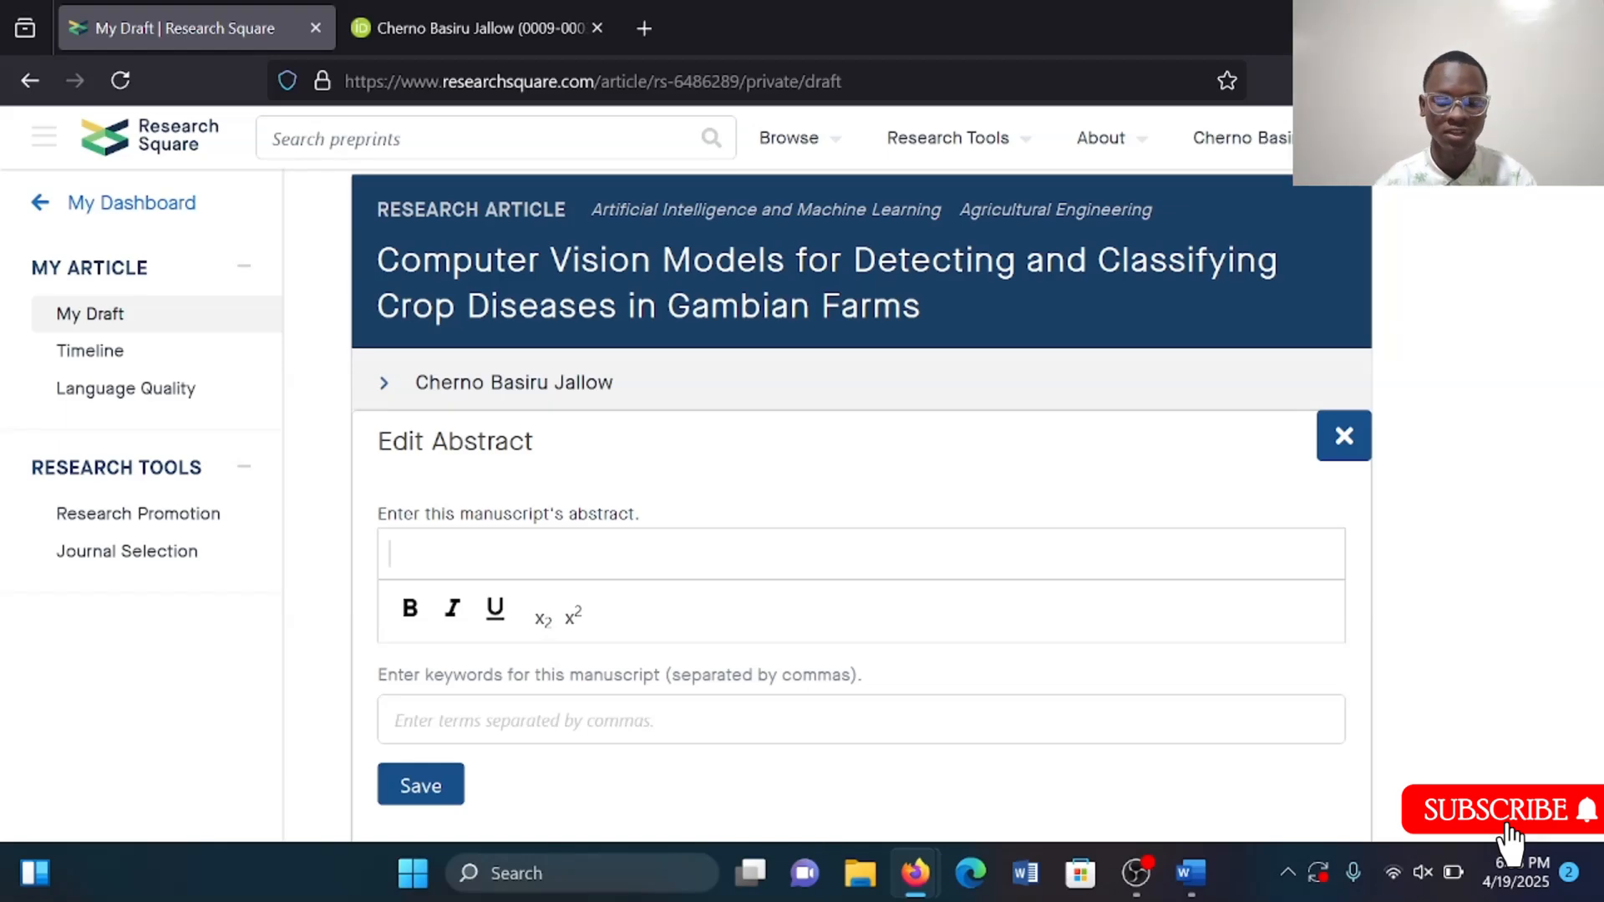
Copy the three-paragraph abstract from the Word manuscript and paste it into the abstract field.
{"action": "key", "text": "alt+Tab"}
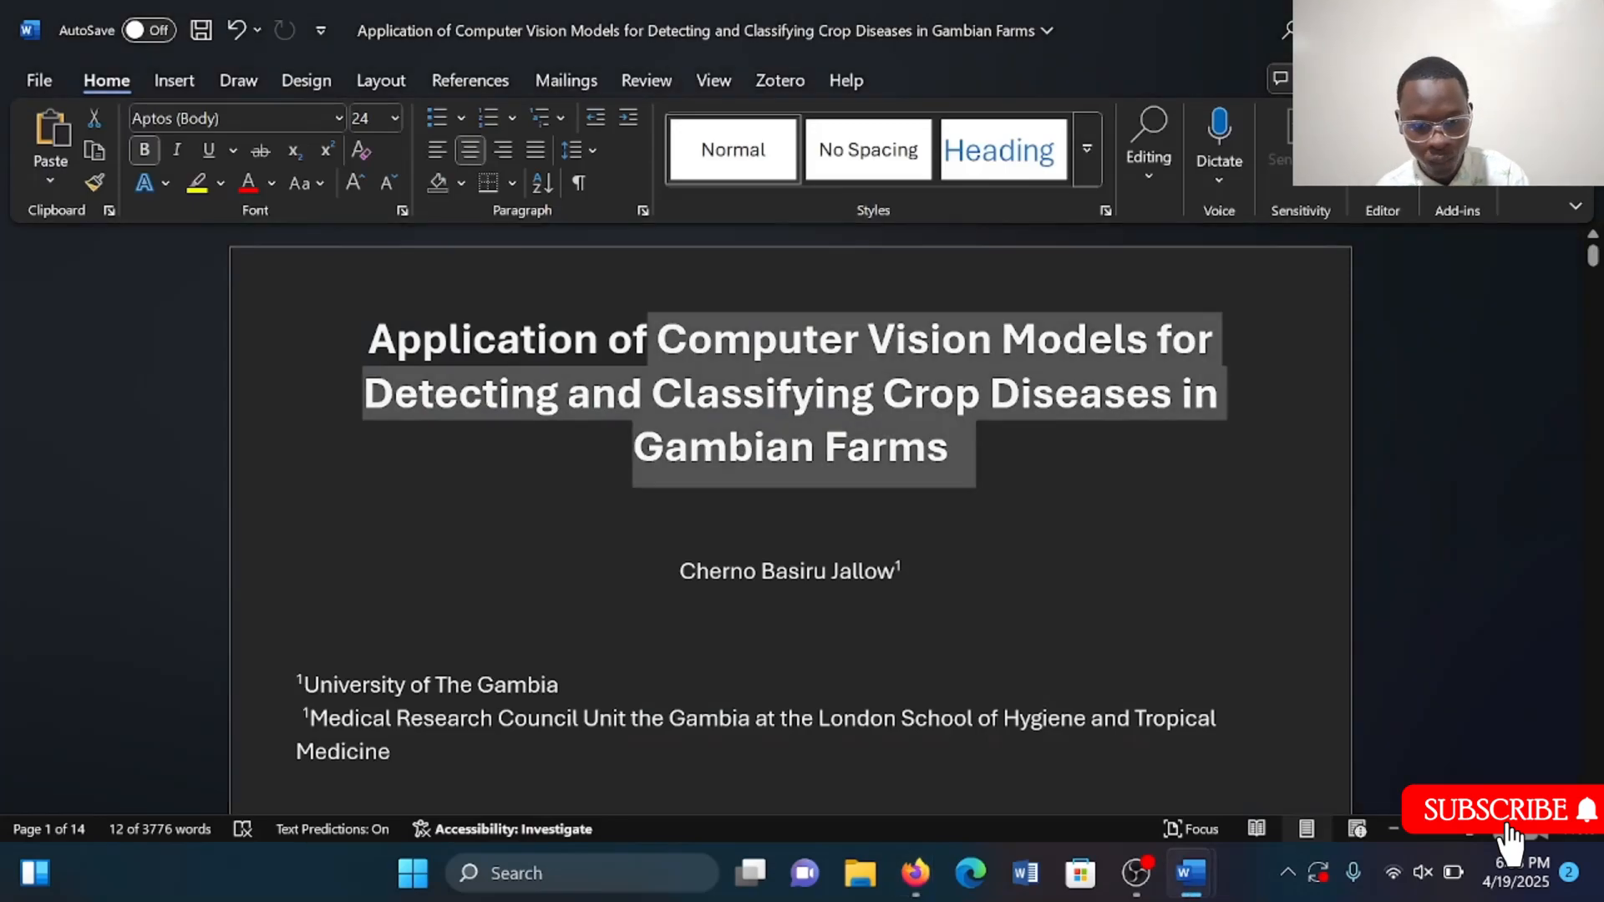
{"action": "scroll", "coordinate": [790, 518], "scroll_direction": "down", "scroll_amount": 6}
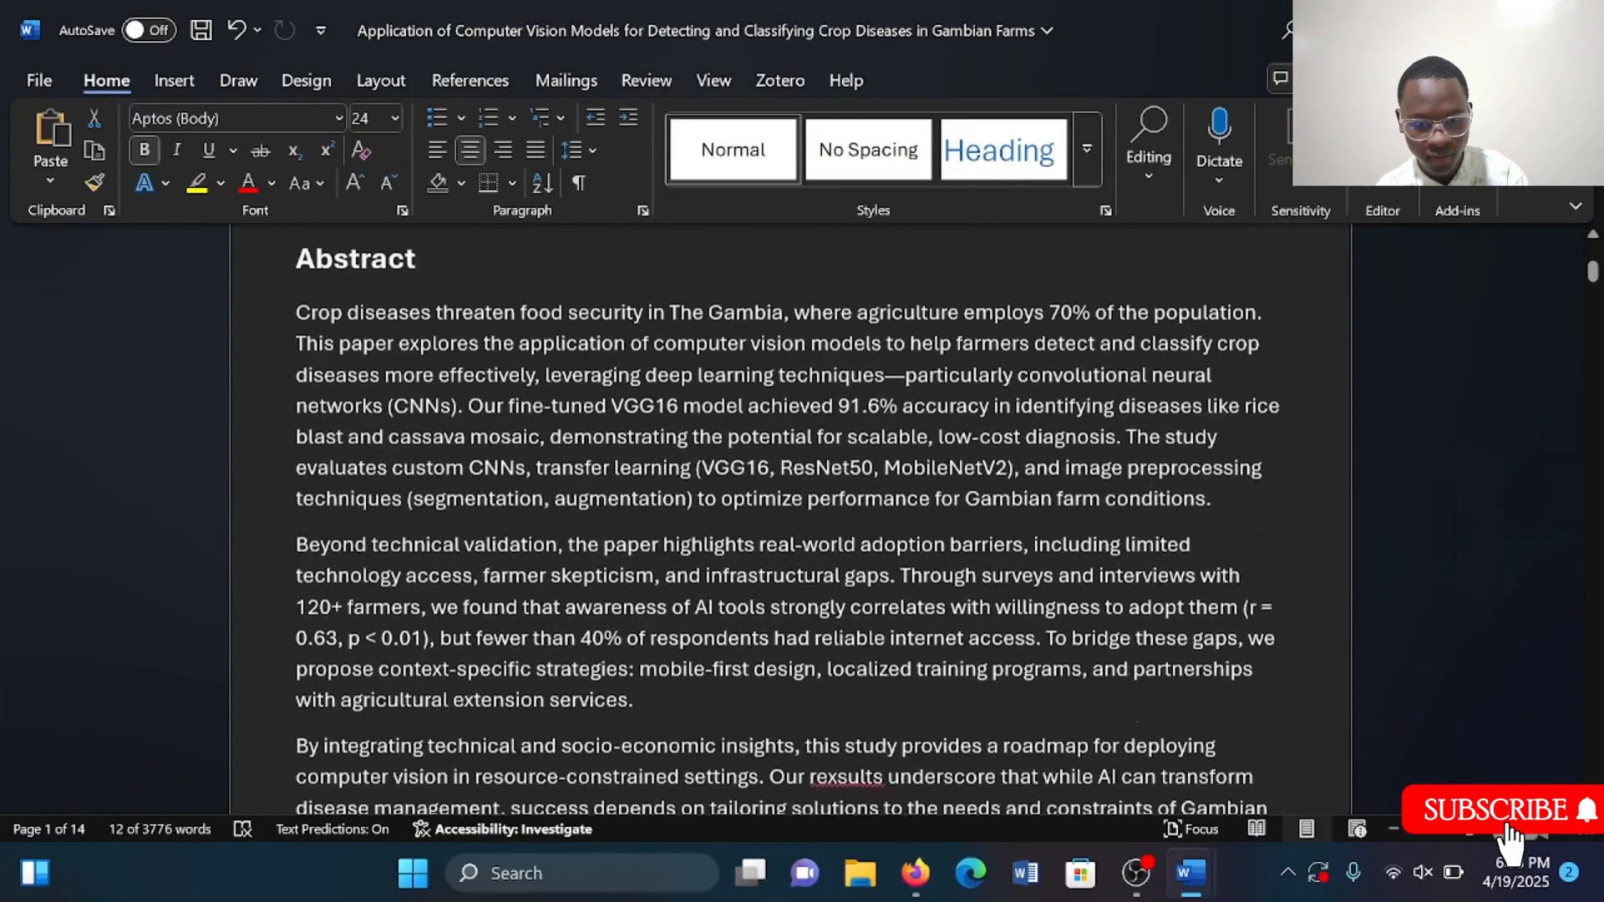
{"action": "scroll", "coordinate": [789, 518], "scroll_direction": "down", "scroll_amount": 1}
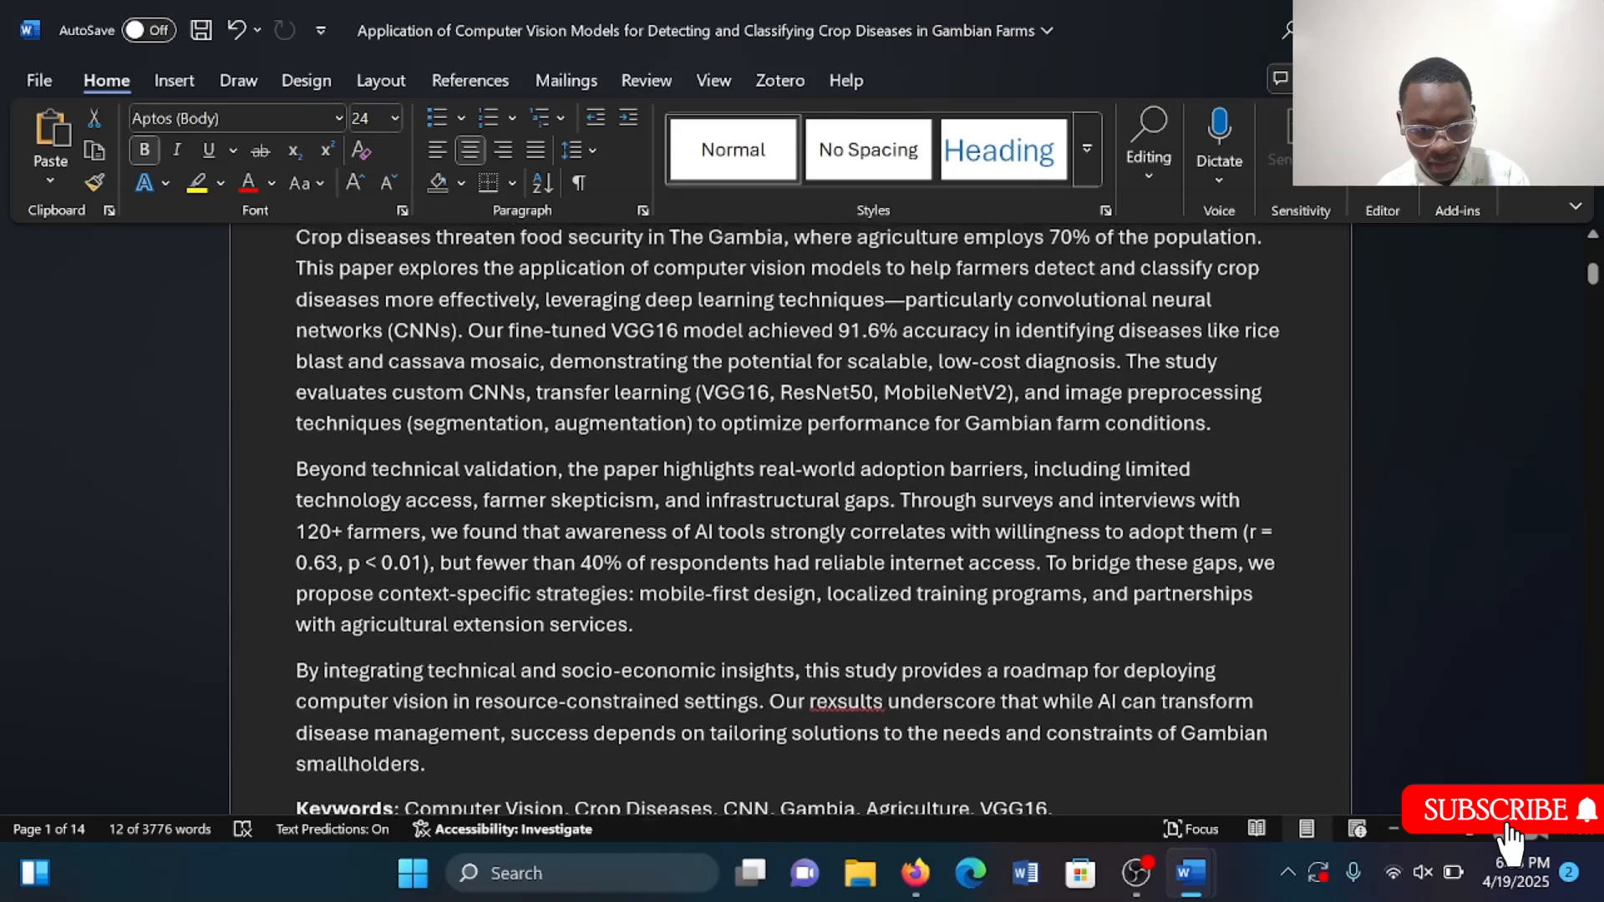
{"action": "scroll", "coordinate": [789, 518], "scroll_direction": "up", "scroll_amount": 1}
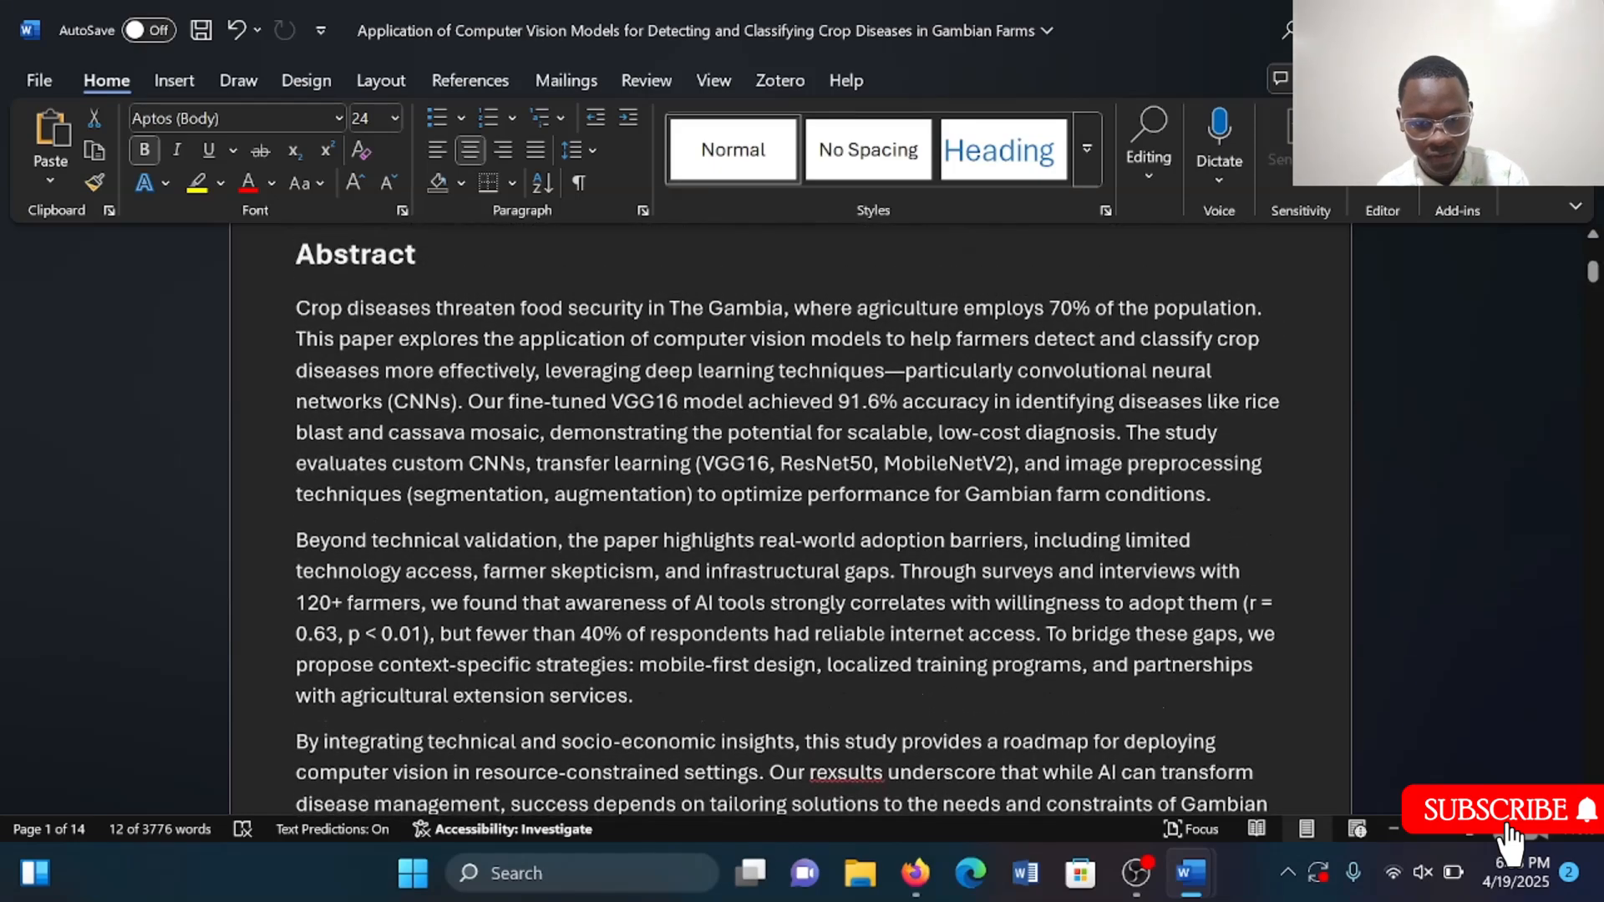
{"action": "left_click_drag", "start_coordinate": [296, 308], "coordinate": [435, 643]}
{"action": "scroll", "coordinate": [632, 665], "scroll_direction": "down", "scroll_amount": 3}
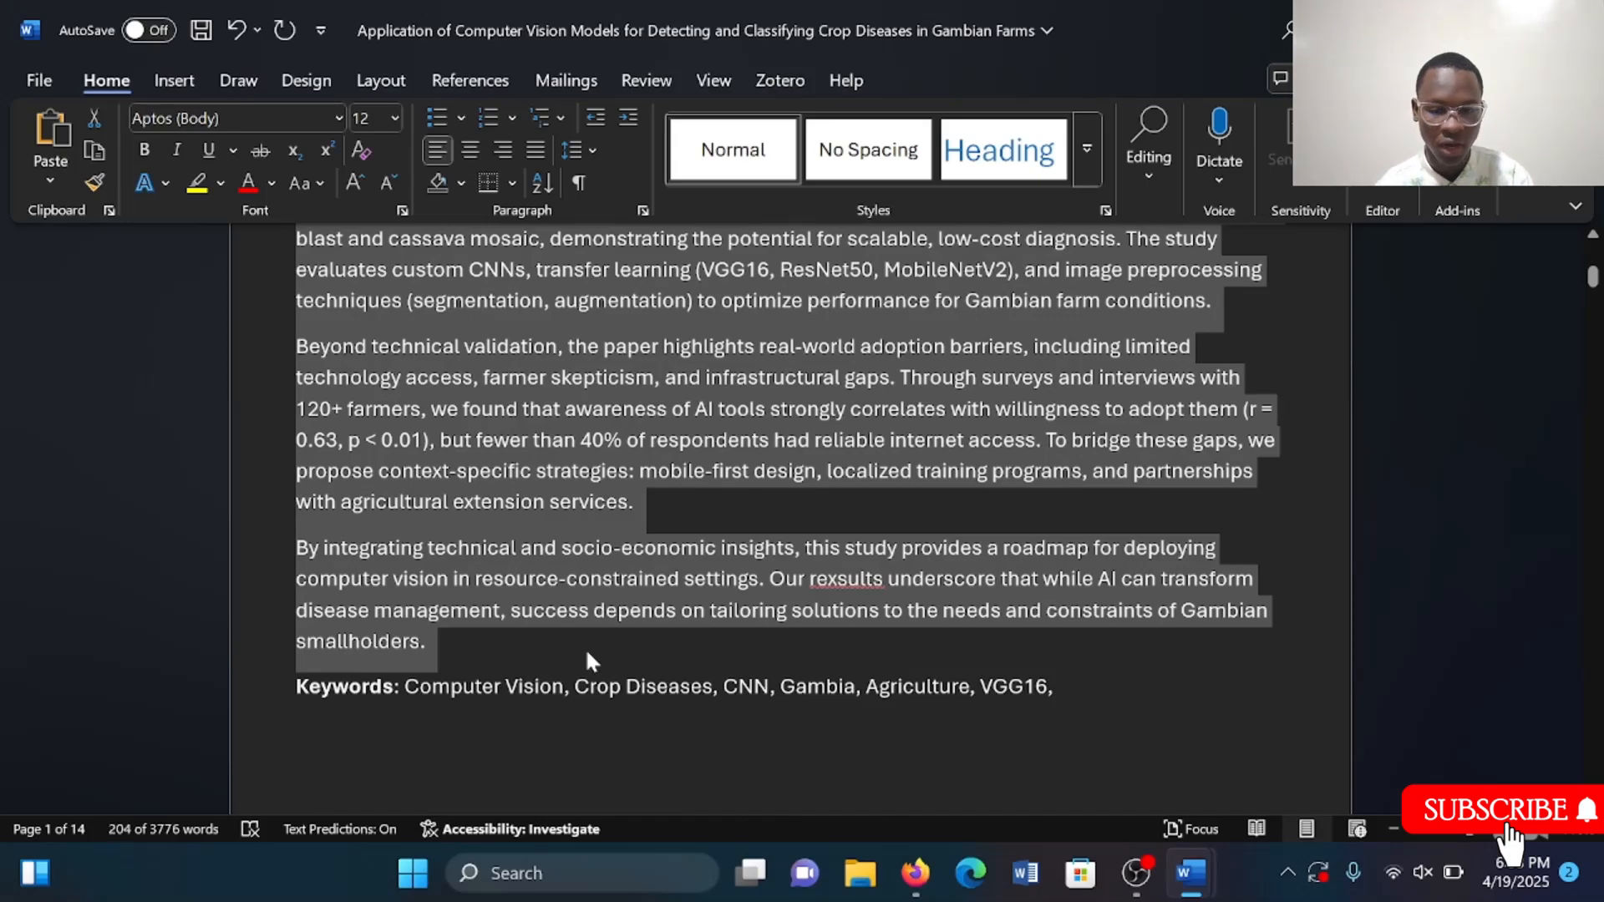
{"action": "key", "text": "alt+Tab"}
{"action": "type", "text": "Crop diseases threaten food security in The Gambia, where agriculture employs 70% of the population. This paper explores the application of computer vision models to help farmers detect and classify crop diseases more effectively, leveraging deep learning techniques—particularly convolutional neural networks (CNNs). Our fine-tuned VGG16 model achieved 91.6% accuracy in identifying diseases like rice blast and cassava mosaic, demonstrating the potential for scalable, low-cost diagnosis. The study evaluates custom CNNs, transfer learning (VGG16, ResNet50, MobileNetV2), and image preprocessing techniques (segmentation, augmentation) to optimize performance for Gambian farm conditions. Beyond technical validation, the paper highlights real-world adoption barriers, including limited technology access, farmer skepticism, and infrastructural gaps. Through surveys and interviews with 120+ farmers, we found that awareness of AI tools strongly correlates with willingness to adopt them (r = 0.63, p < 0.01), but fewer than 40% of respondents had reliable internet access. To bridge these gaps, we propose context-specific strategies: mobile-first design, localized training programs, and partnerships with agricultural extension services. By integrating technical and socio-economic insights, this study provides a roadmap for deploying computer vision in resource-constrained settings. Our rexsults underscore that while AI can transform disease management, success depends on tailoring solutions to the needs and constraints of Gambian smallholders."}
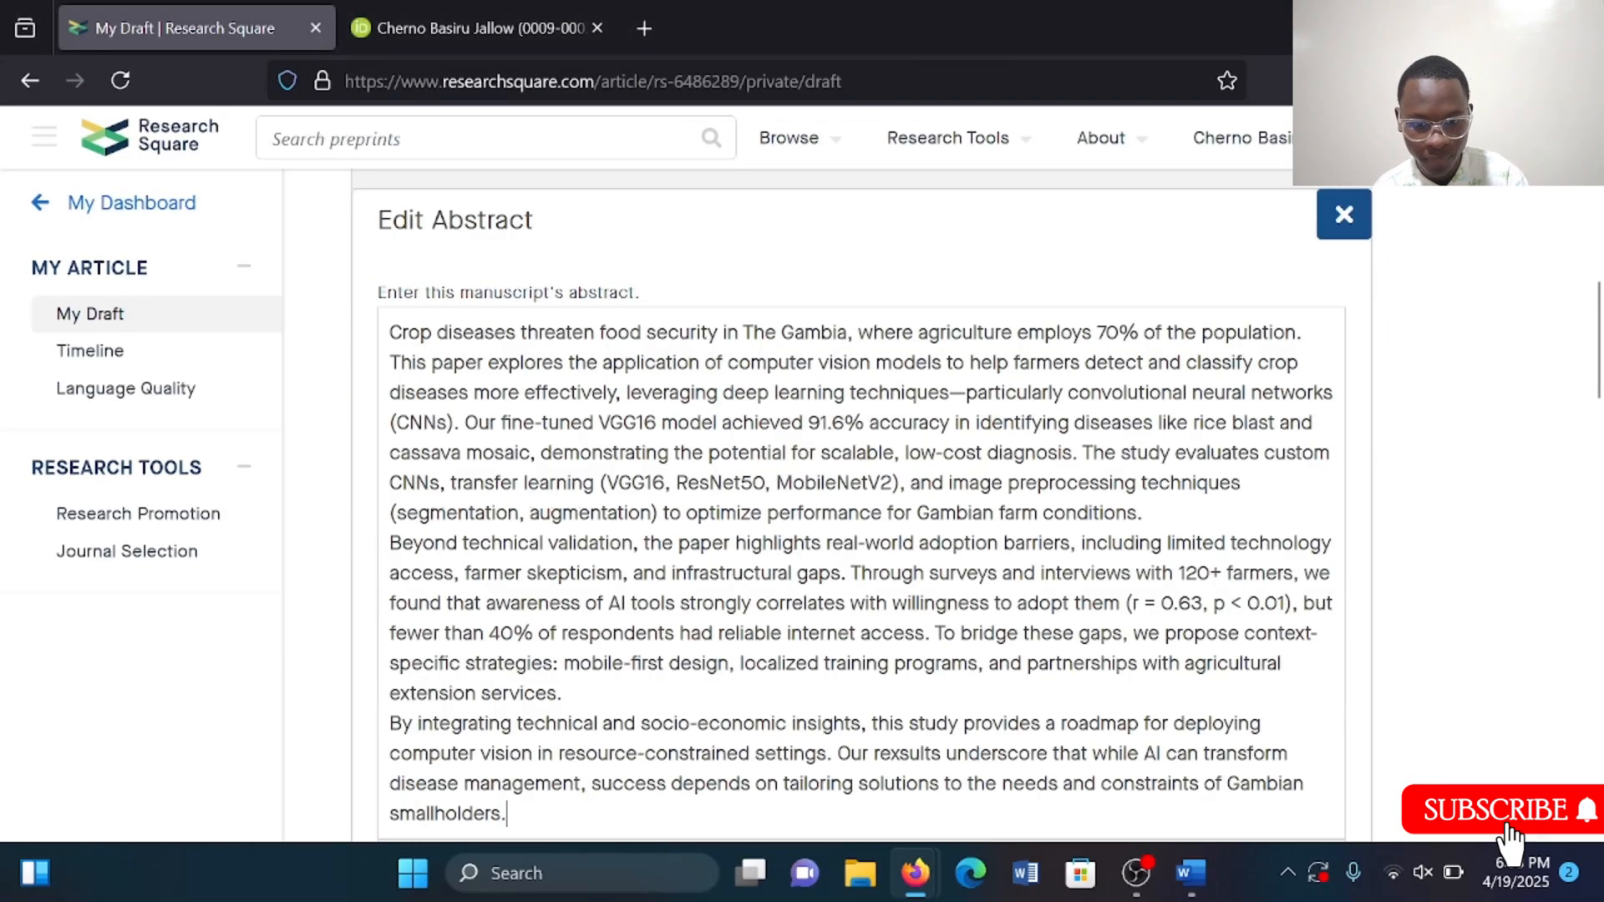
Copy the keywords Computer Vision, Crop Diseases, CNN, Gambia, Agriculture, VGG16 from the manuscript into the keywords field.
{"action": "scroll", "coordinate": [595, 633], "scroll_direction": "down", "scroll_amount": 3}
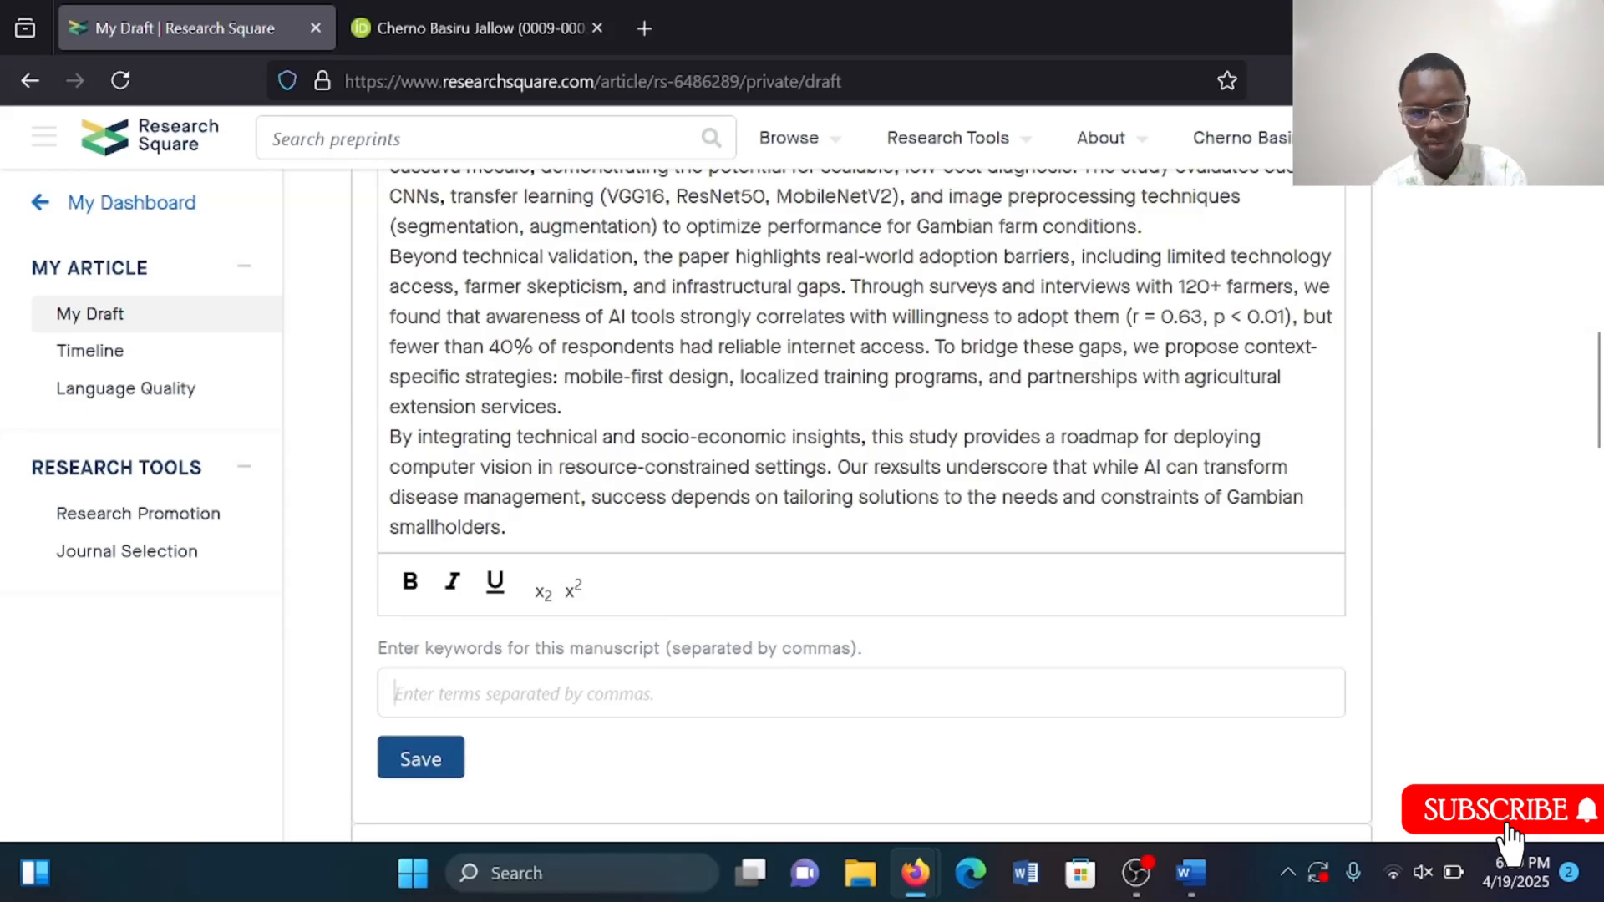
{"action": "key", "text": "alt+Tab"}
{"action": "scroll", "coordinate": [786, 418], "scroll_direction": "down", "scroll_amount": 1}
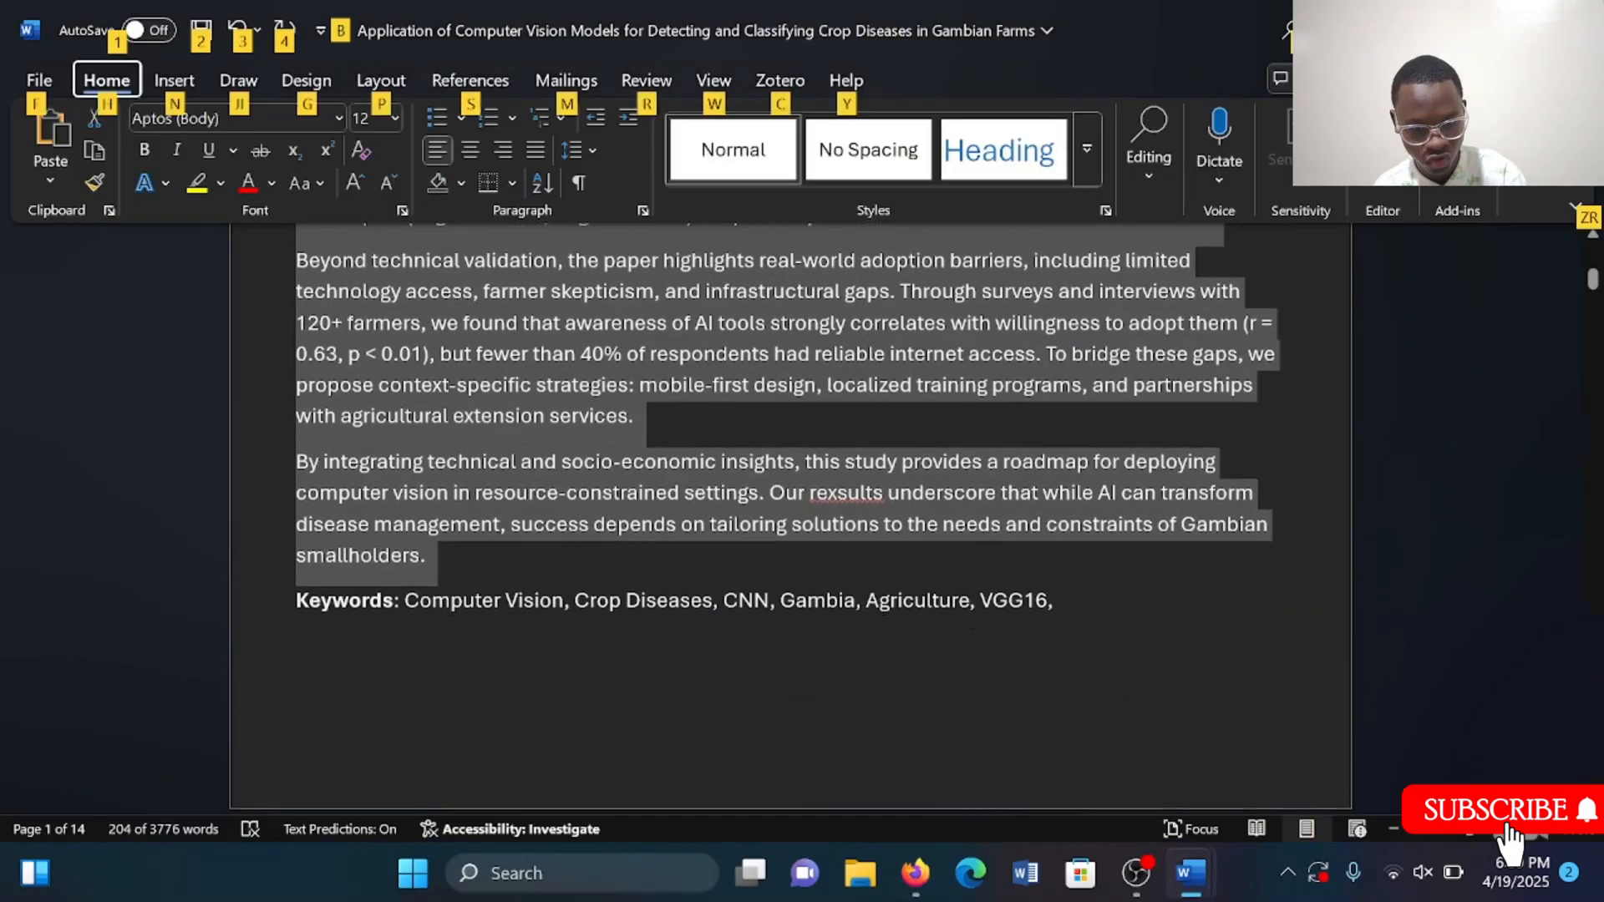
{"action": "left_click_drag", "start_coordinate": [404, 606], "coordinate": [1035, 614]}
{"action": "key", "text": "ctrl+c"}
{"action": "key", "text": "alt+Tab"}
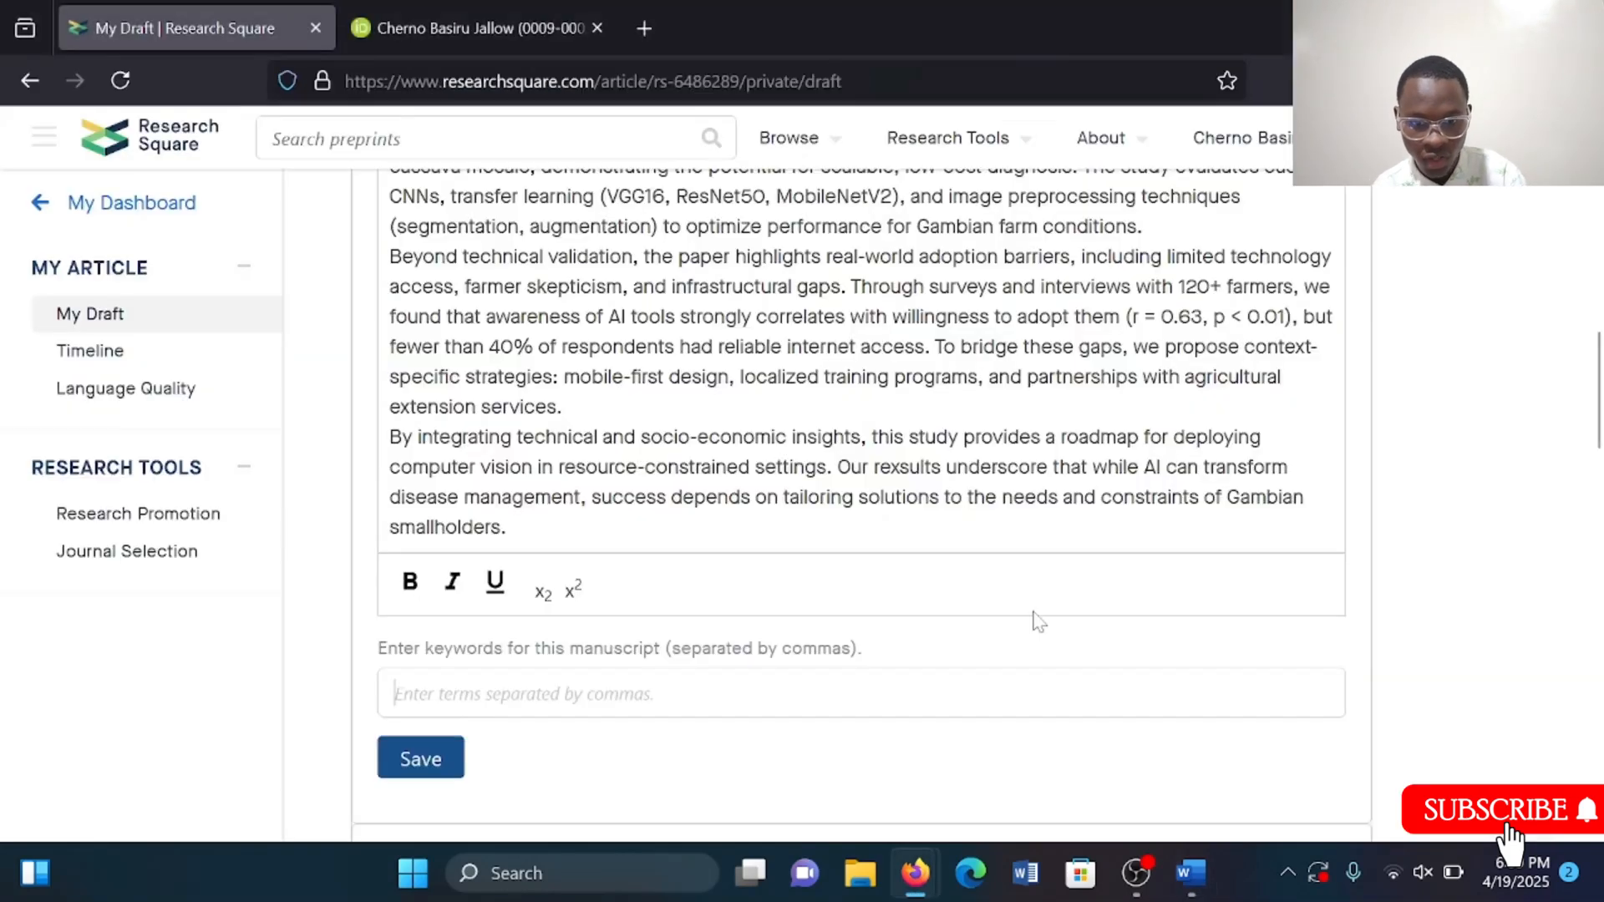
{"action": "left_click", "coordinate": [755, 692]}
{"action": "key", "text": "ctrl+v"}
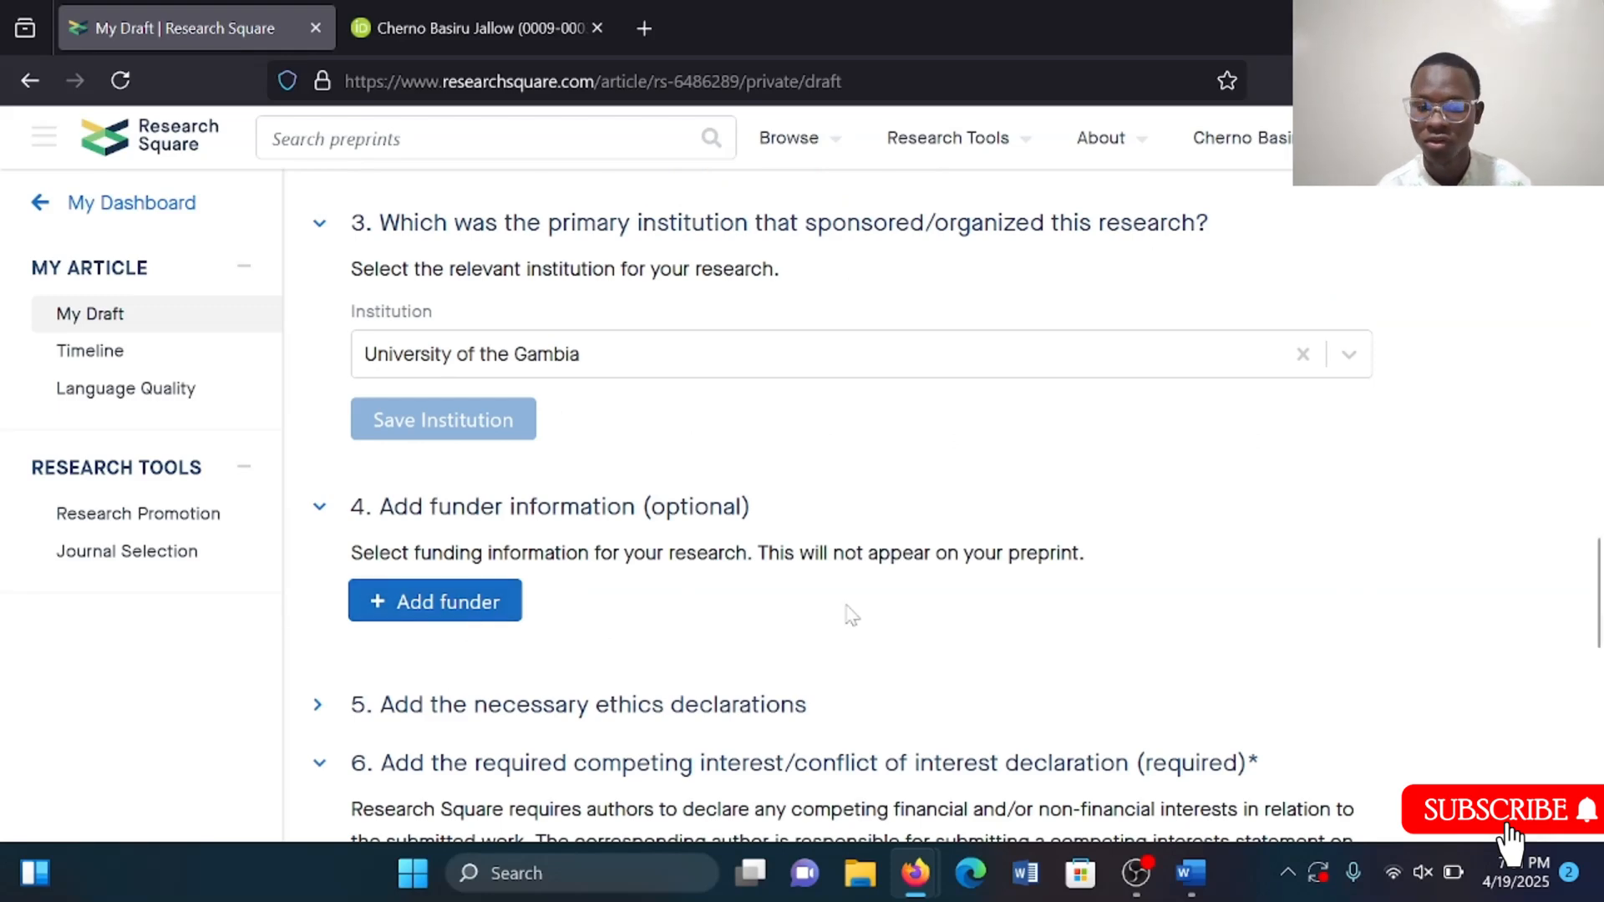
Expand the ethics declarations section of the submission form.
{"action": "scroll", "coordinate": [847, 616], "scroll_direction": "down", "scroll_amount": 1}
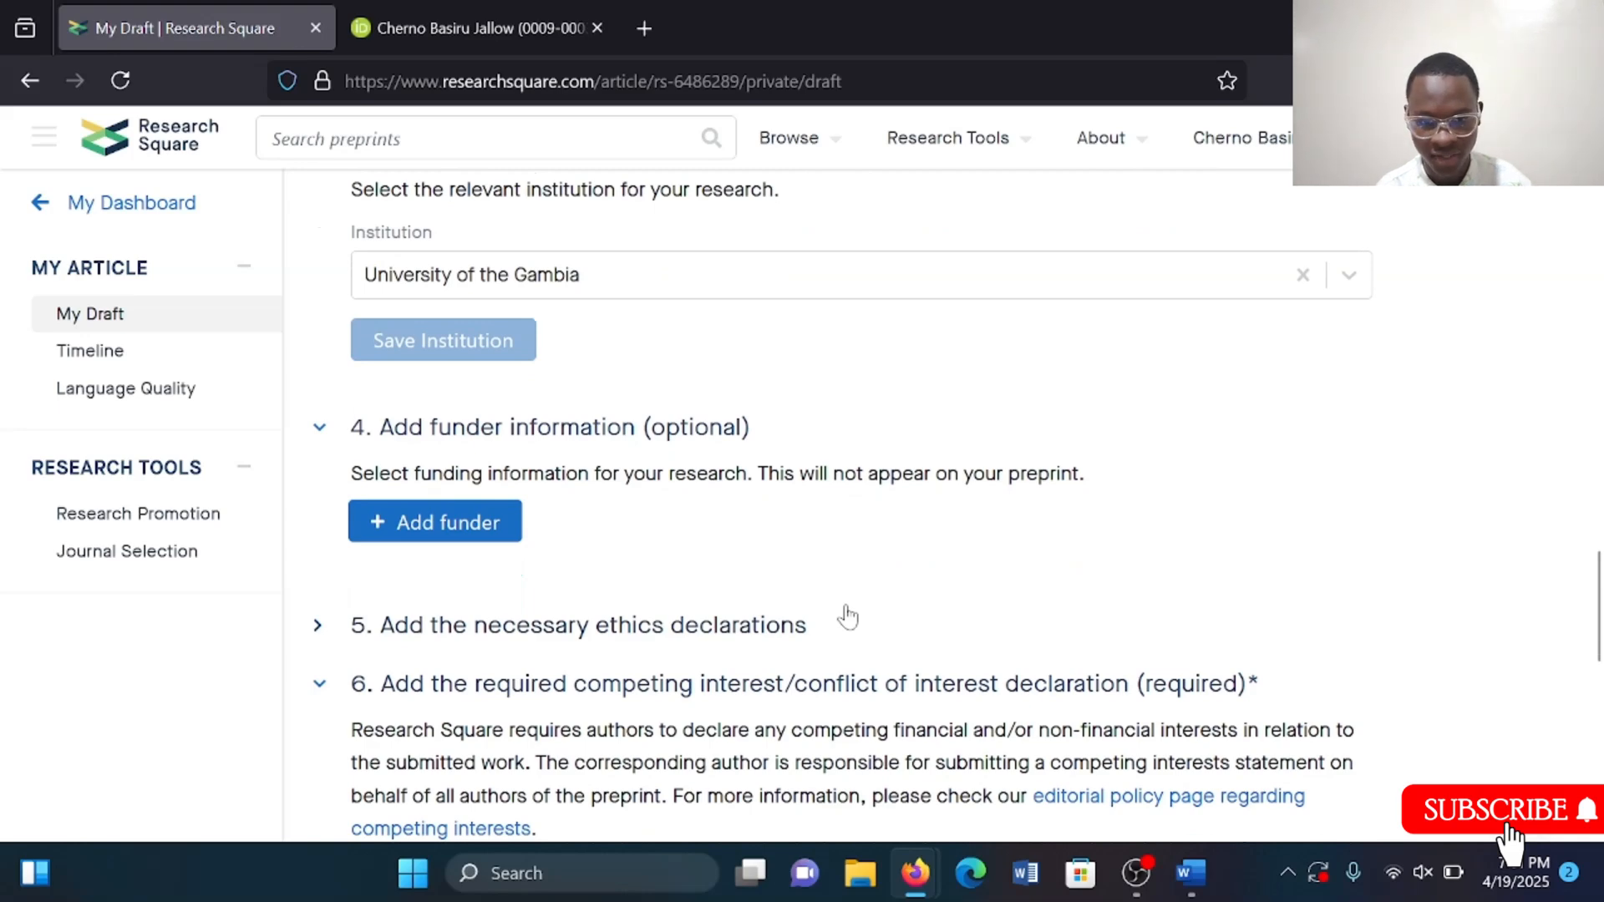
{"action": "scroll", "coordinate": [609, 623], "scroll_direction": "down", "scroll_amount": 1}
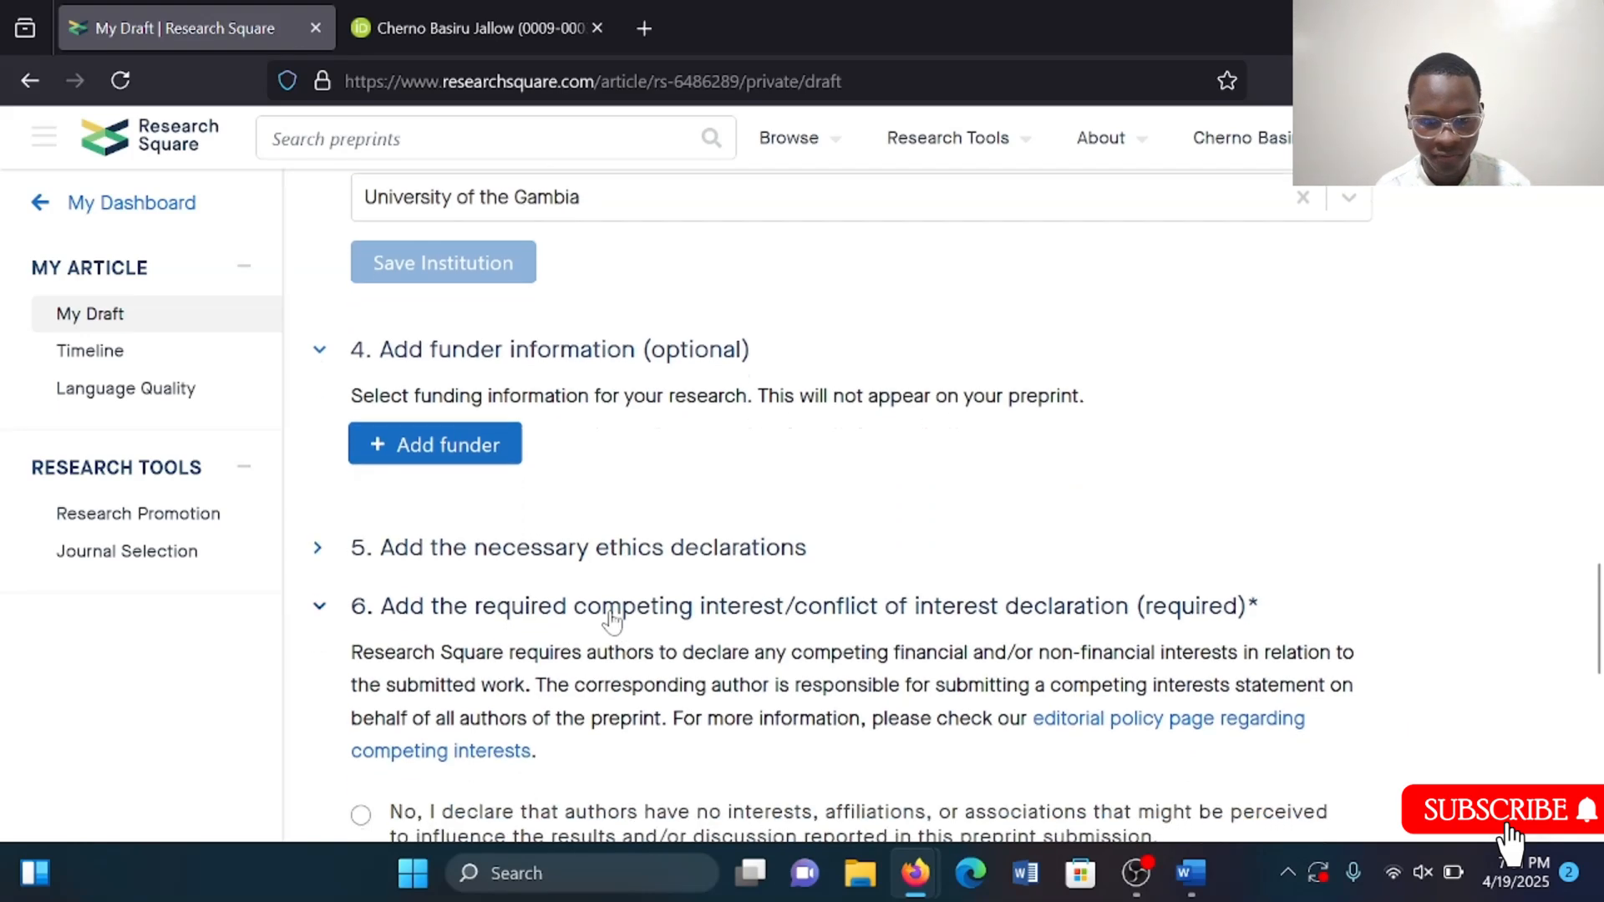
{"action": "left_click", "coordinate": [549, 556]}
{"action": "scroll", "coordinate": [754, 574], "scroll_direction": "down", "scroll_amount": 1}
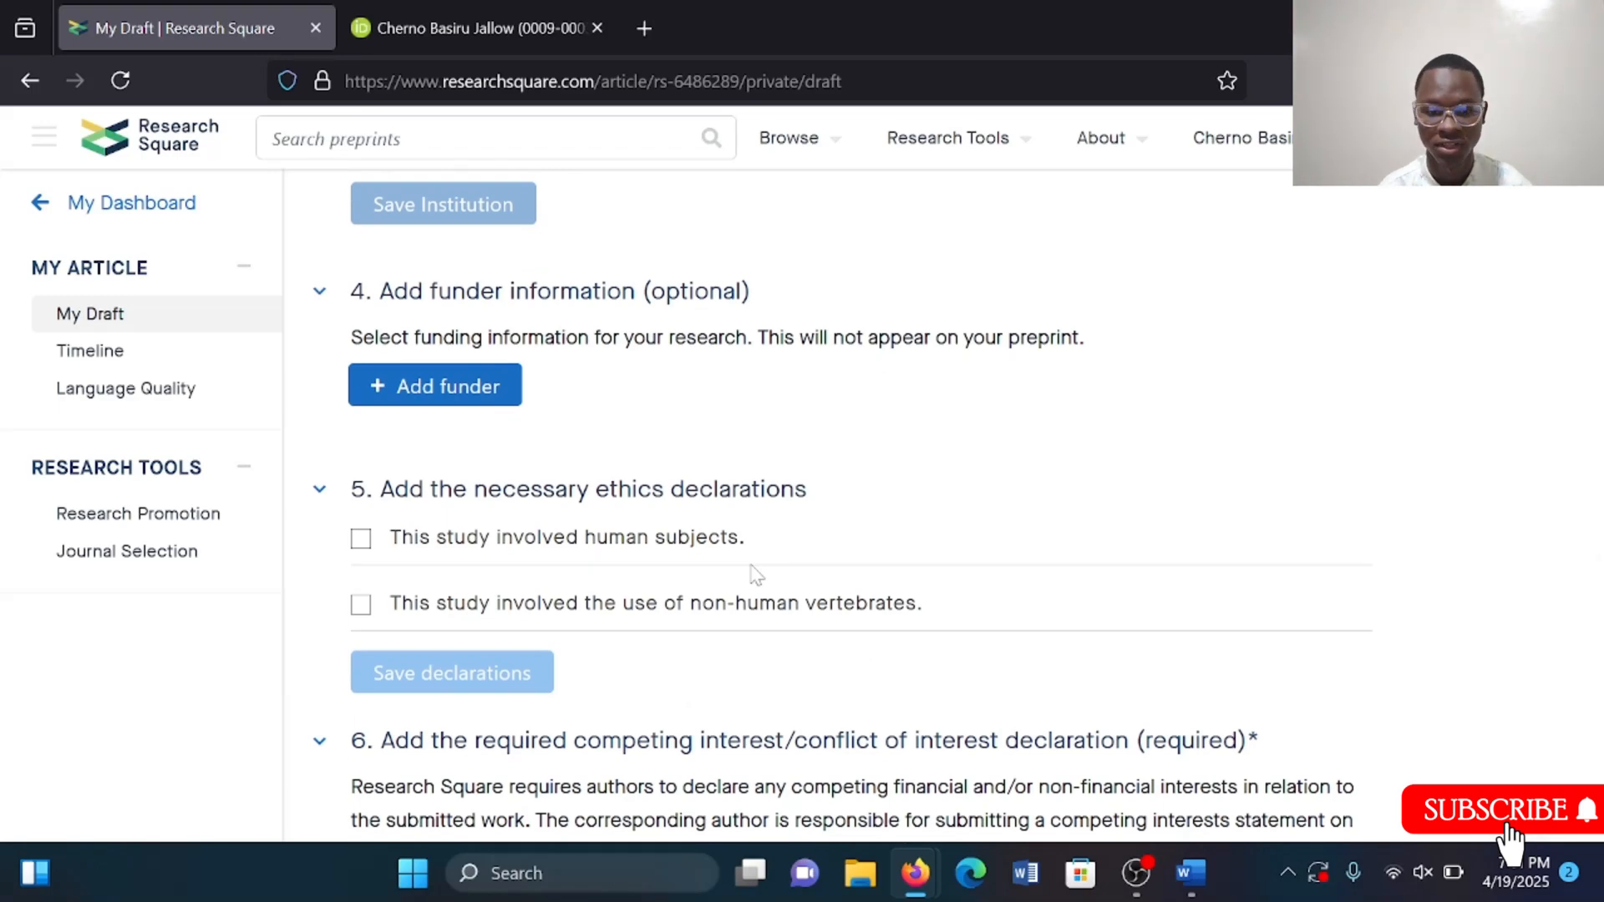
Declare that the study involved non-human vertebrates, confirm animal ethical guidelines were followed, and save the ethics declarations.
{"action": "scroll", "coordinate": [754, 575], "scroll_direction": "down", "scroll_amount": 1}
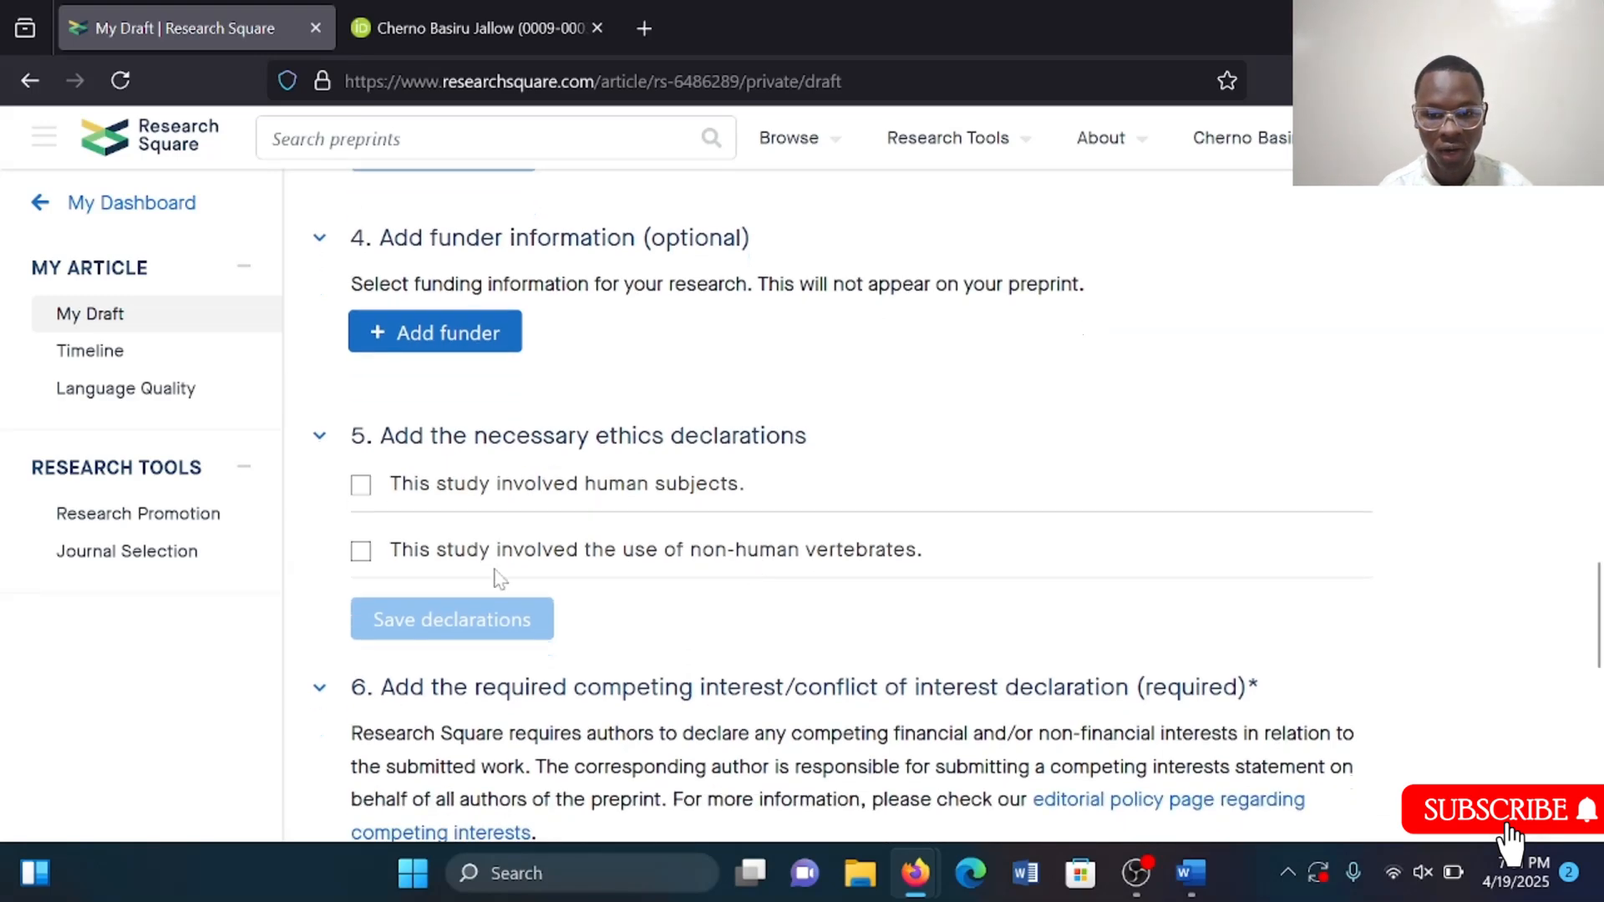
{"action": "left_click", "coordinate": [361, 553]}
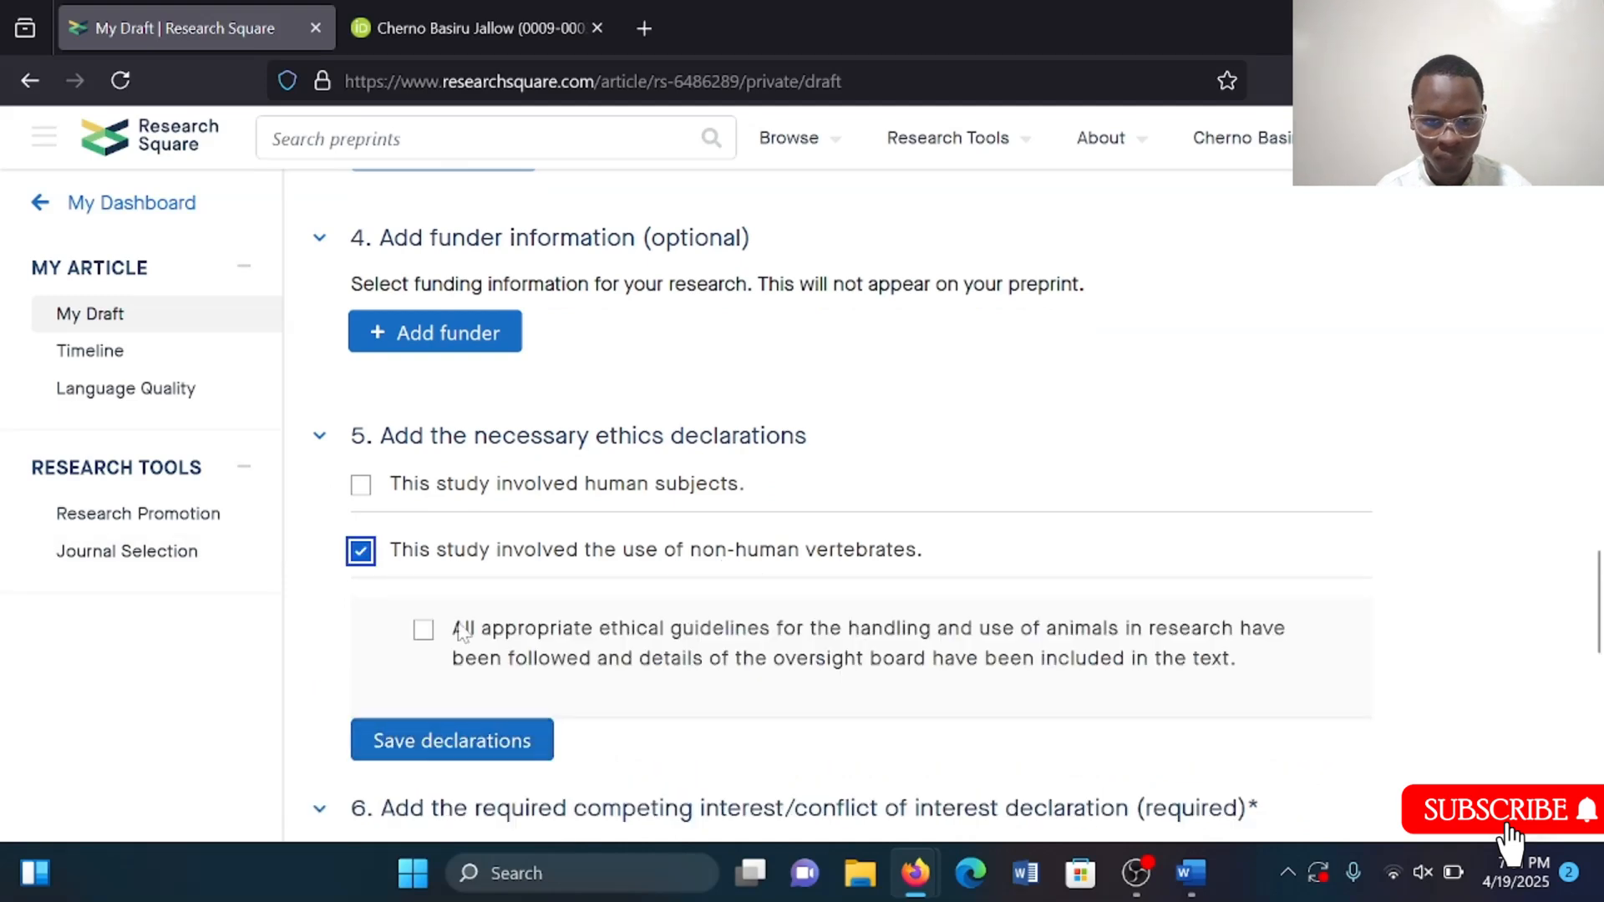
{"action": "left_click", "coordinate": [424, 632]}
{"action": "scroll", "coordinate": [426, 635], "scroll_direction": "down", "scroll_amount": 2}
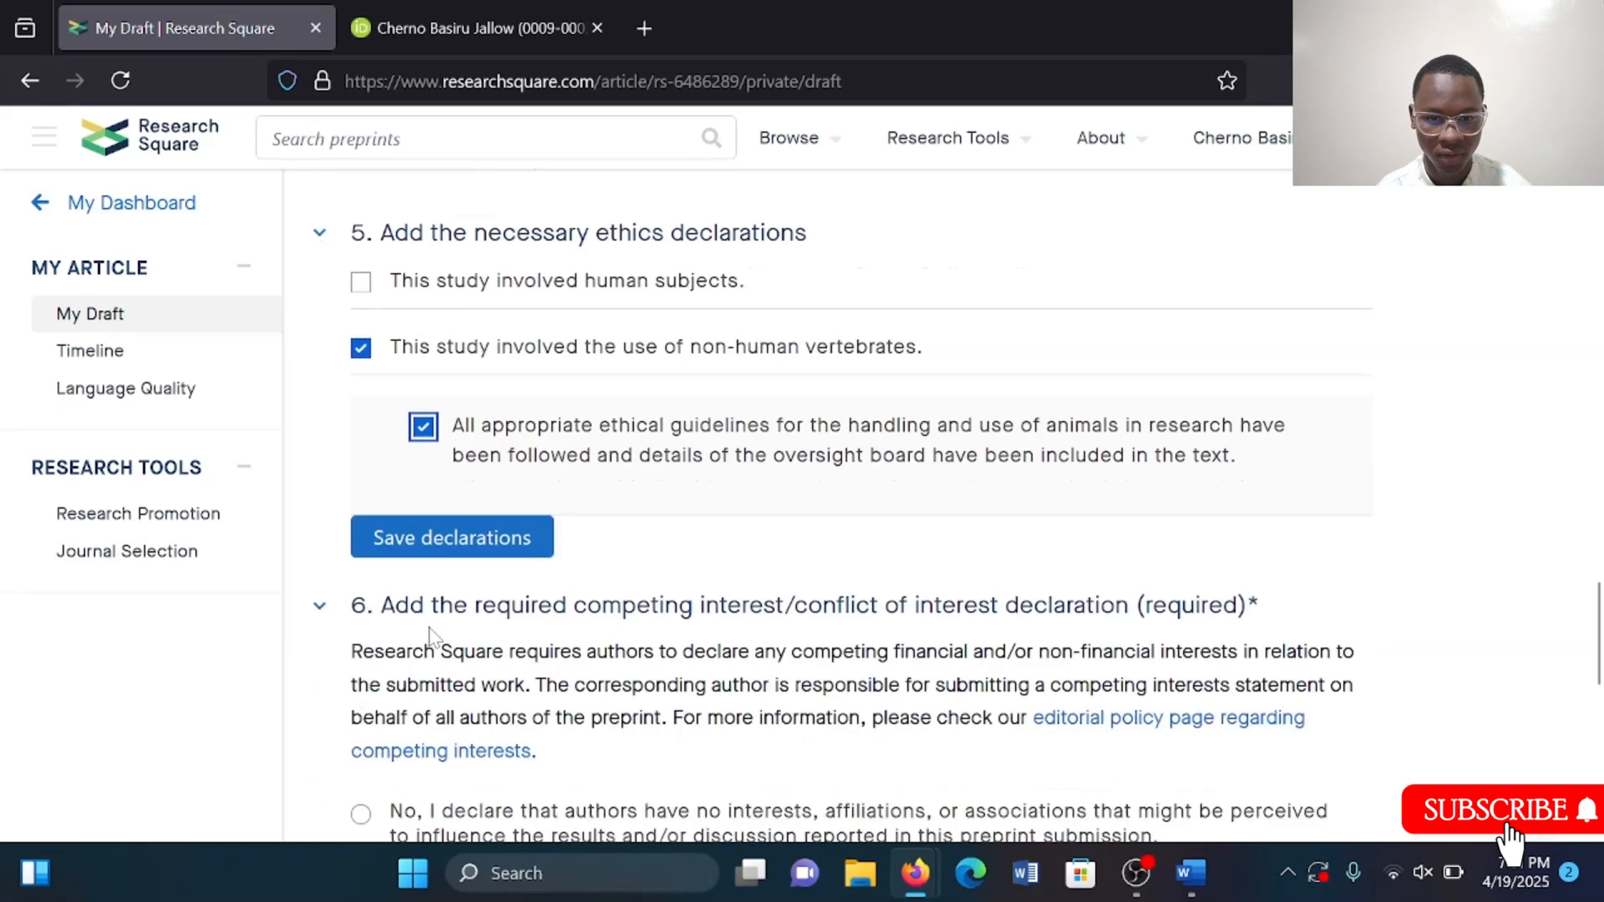
{"action": "left_click", "coordinate": [393, 538]}
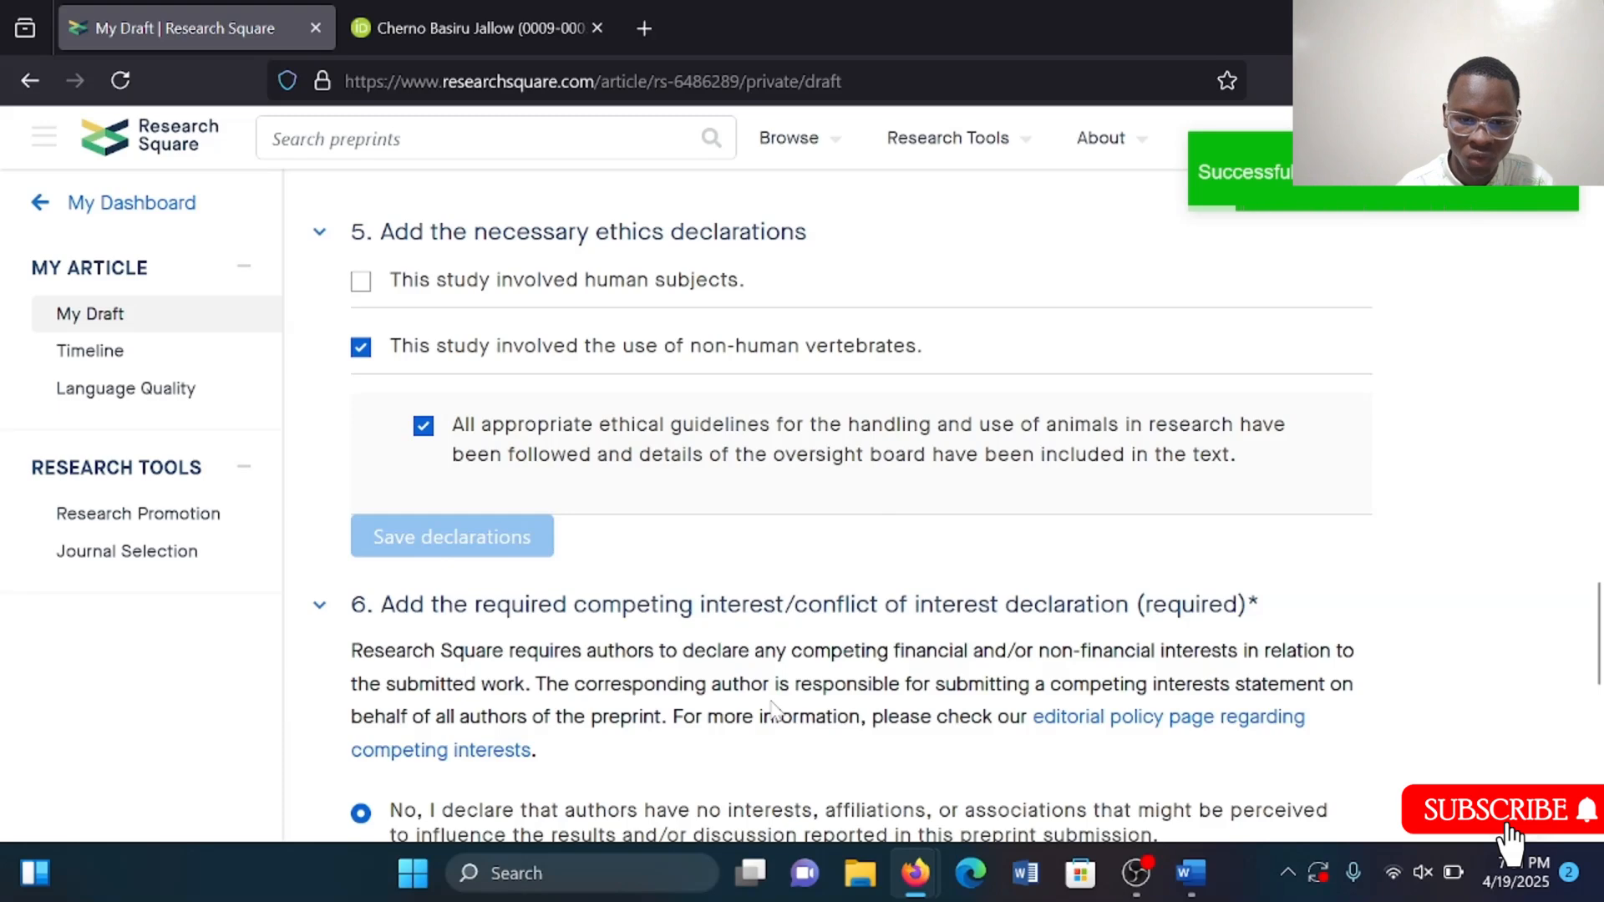
Read through the competing interest declaration options.
{"action": "scroll", "coordinate": [773, 708], "scroll_direction": "down", "scroll_amount": 2}
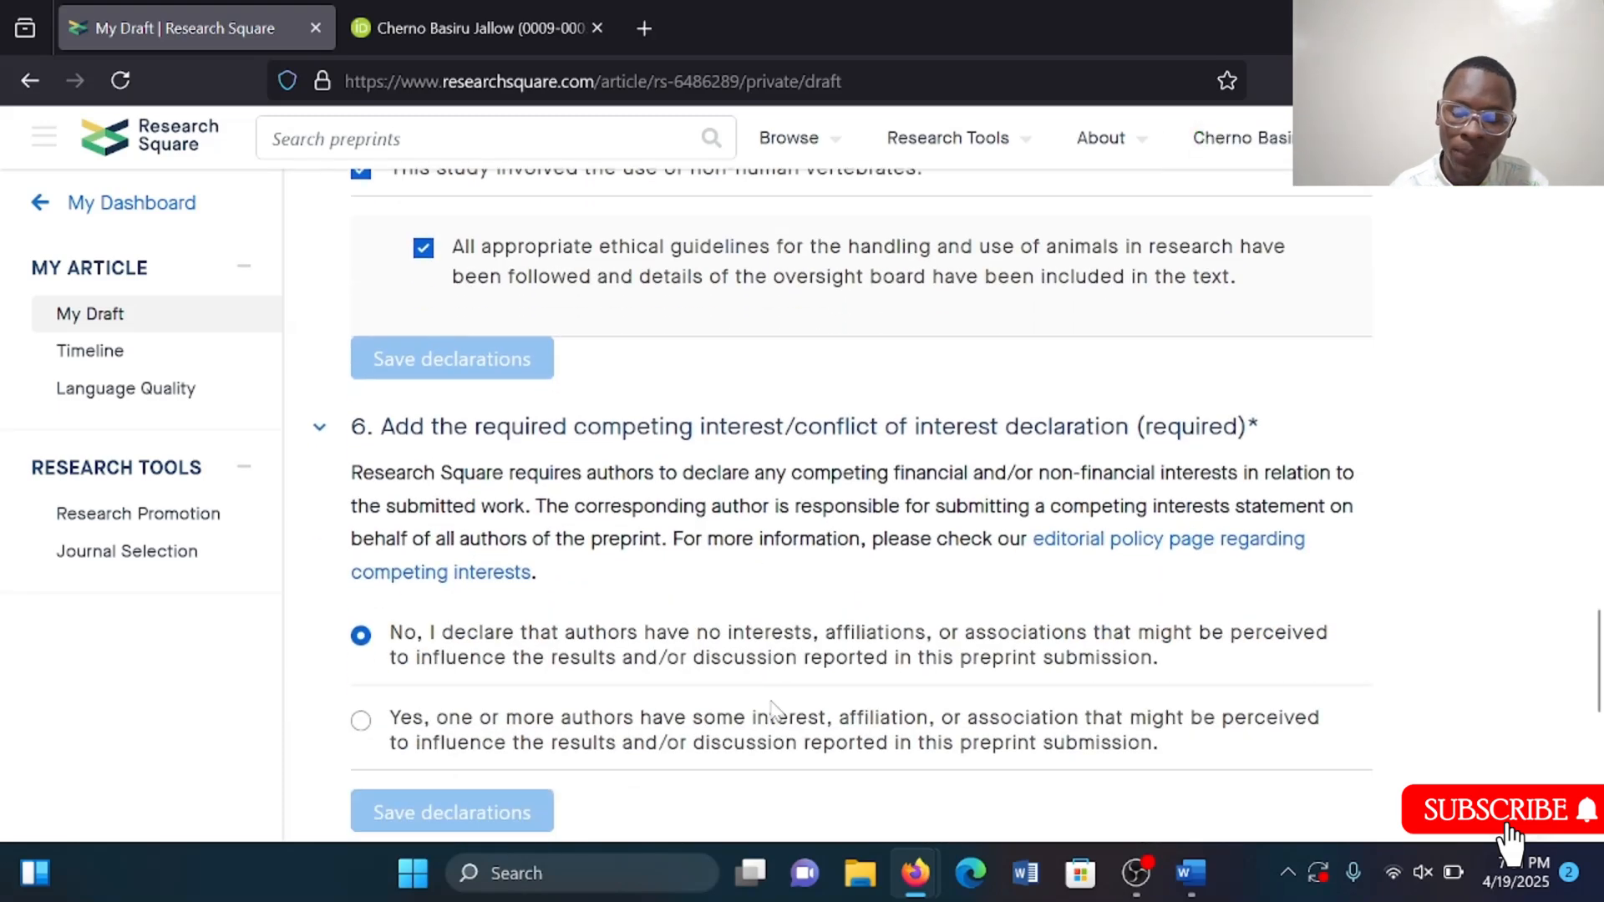
{"action": "left_click_drag", "start_coordinate": [771, 703], "coordinate": [788, 566]}
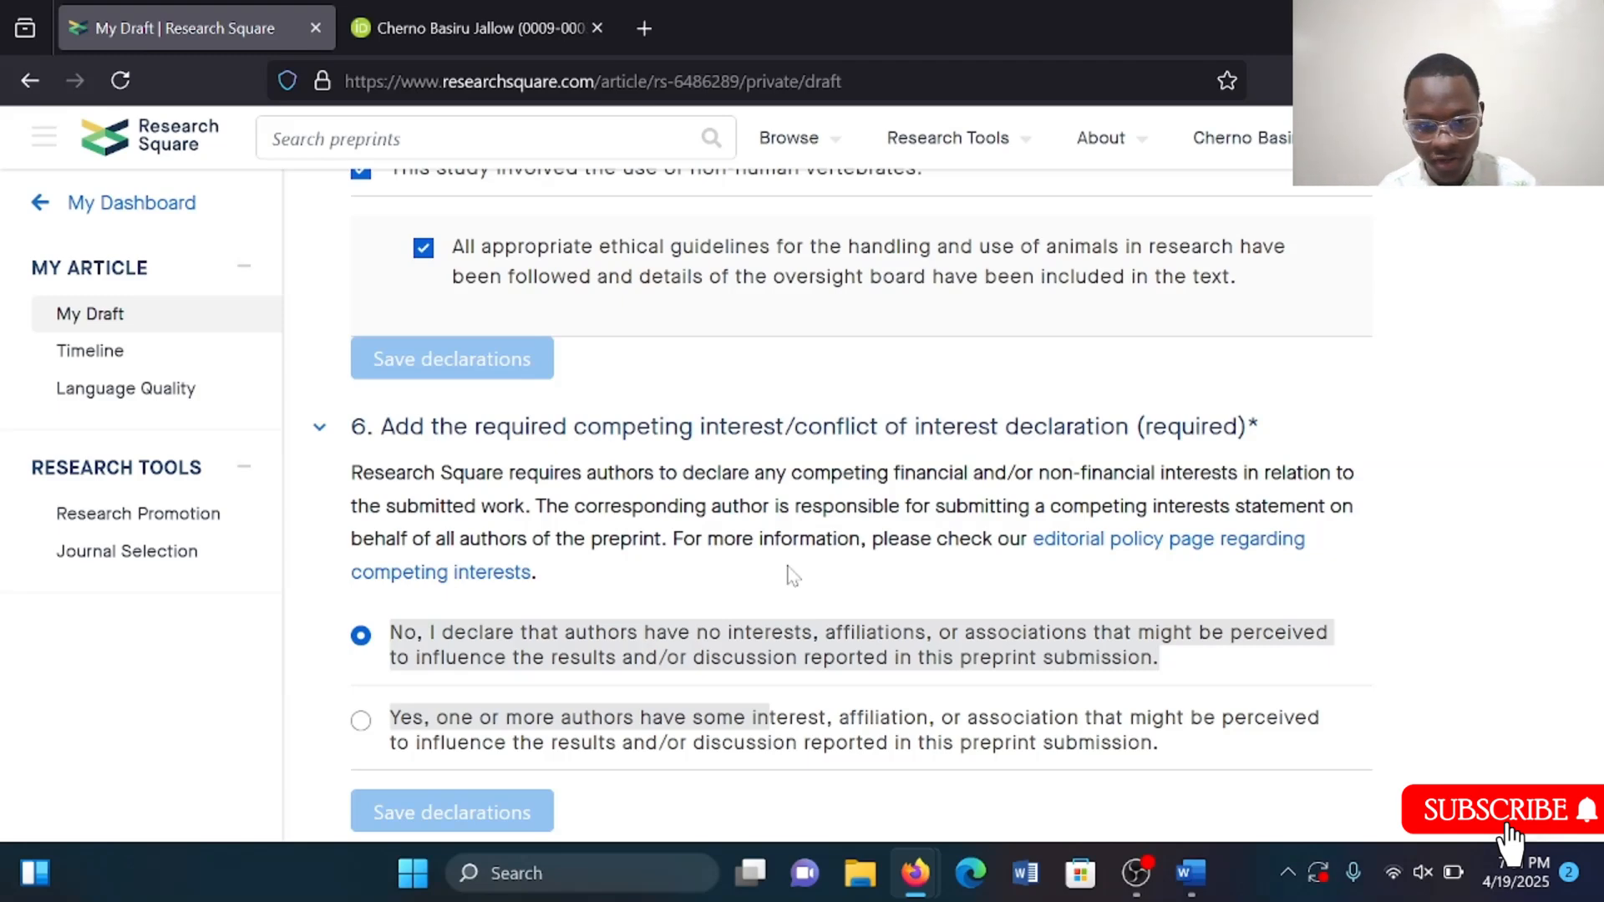
{"action": "scroll", "coordinate": [793, 575], "scroll_direction": "down", "scroll_amount": 1}
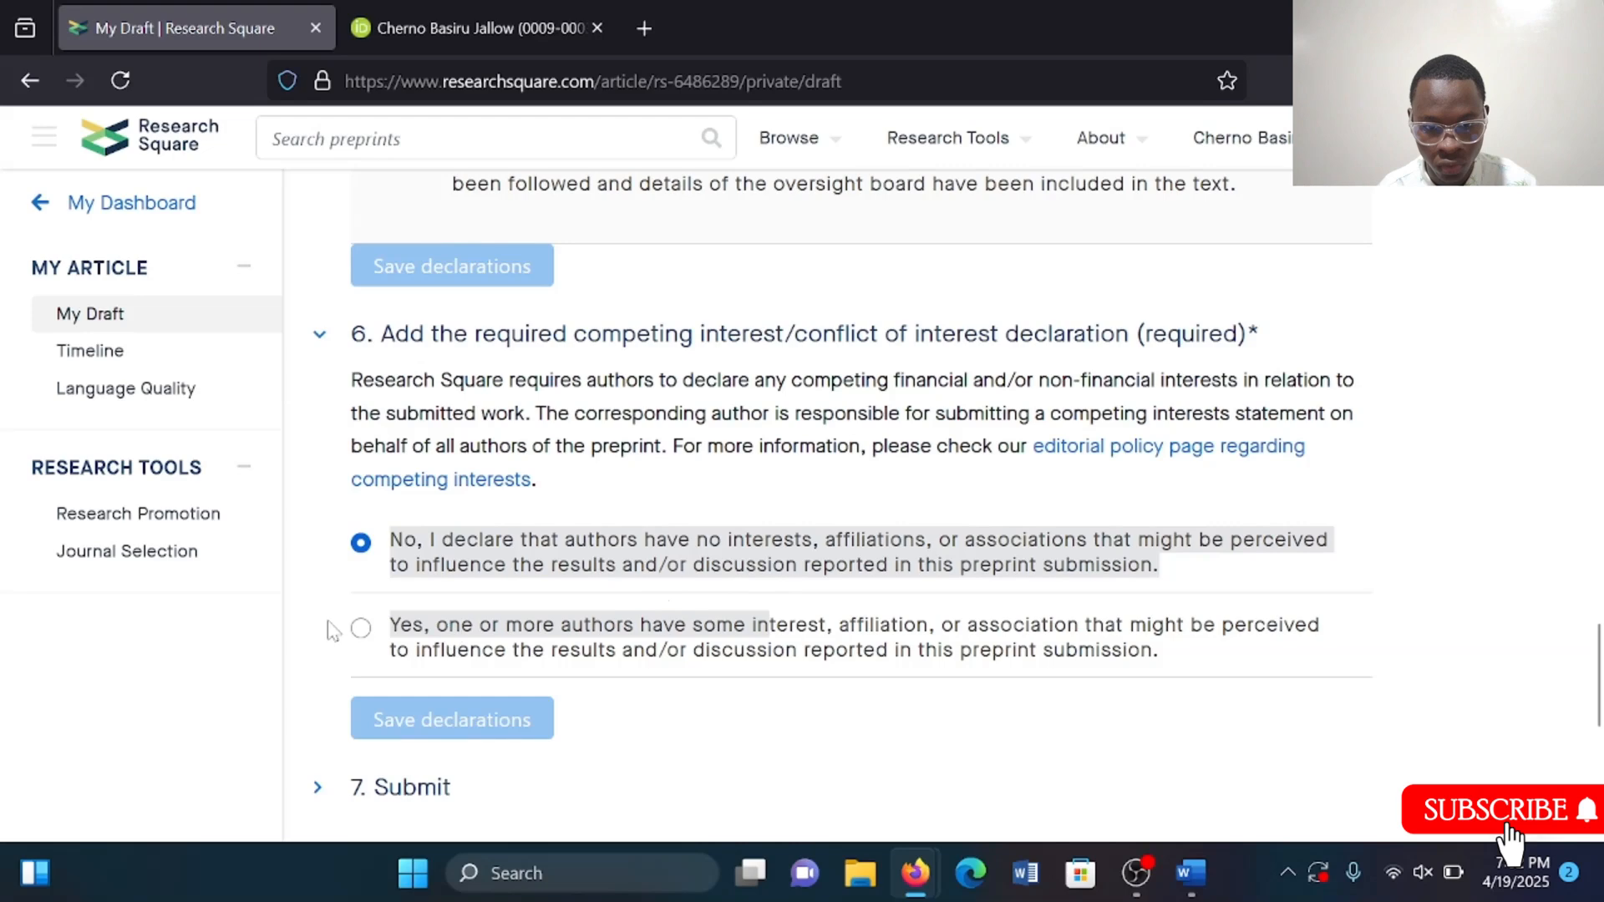
{"action": "left_click", "coordinate": [368, 640]}
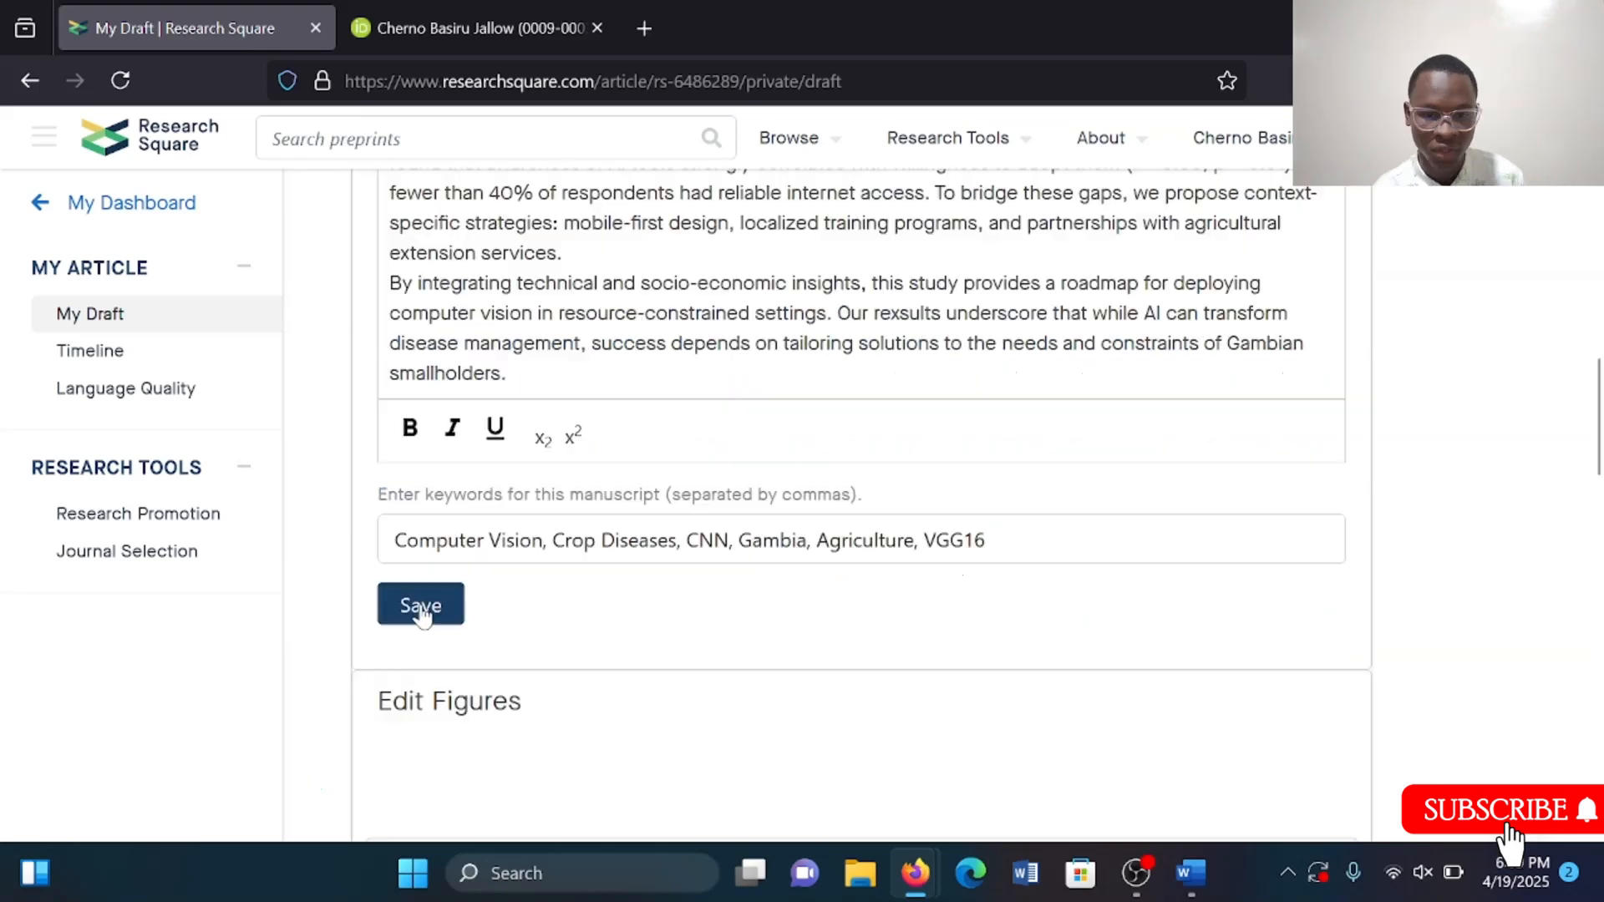
{"action": "left_click", "coordinate": [421, 606]}
{"action": "scroll", "coordinate": [817, 694], "scroll_direction": "down", "scroll_amount": 7}
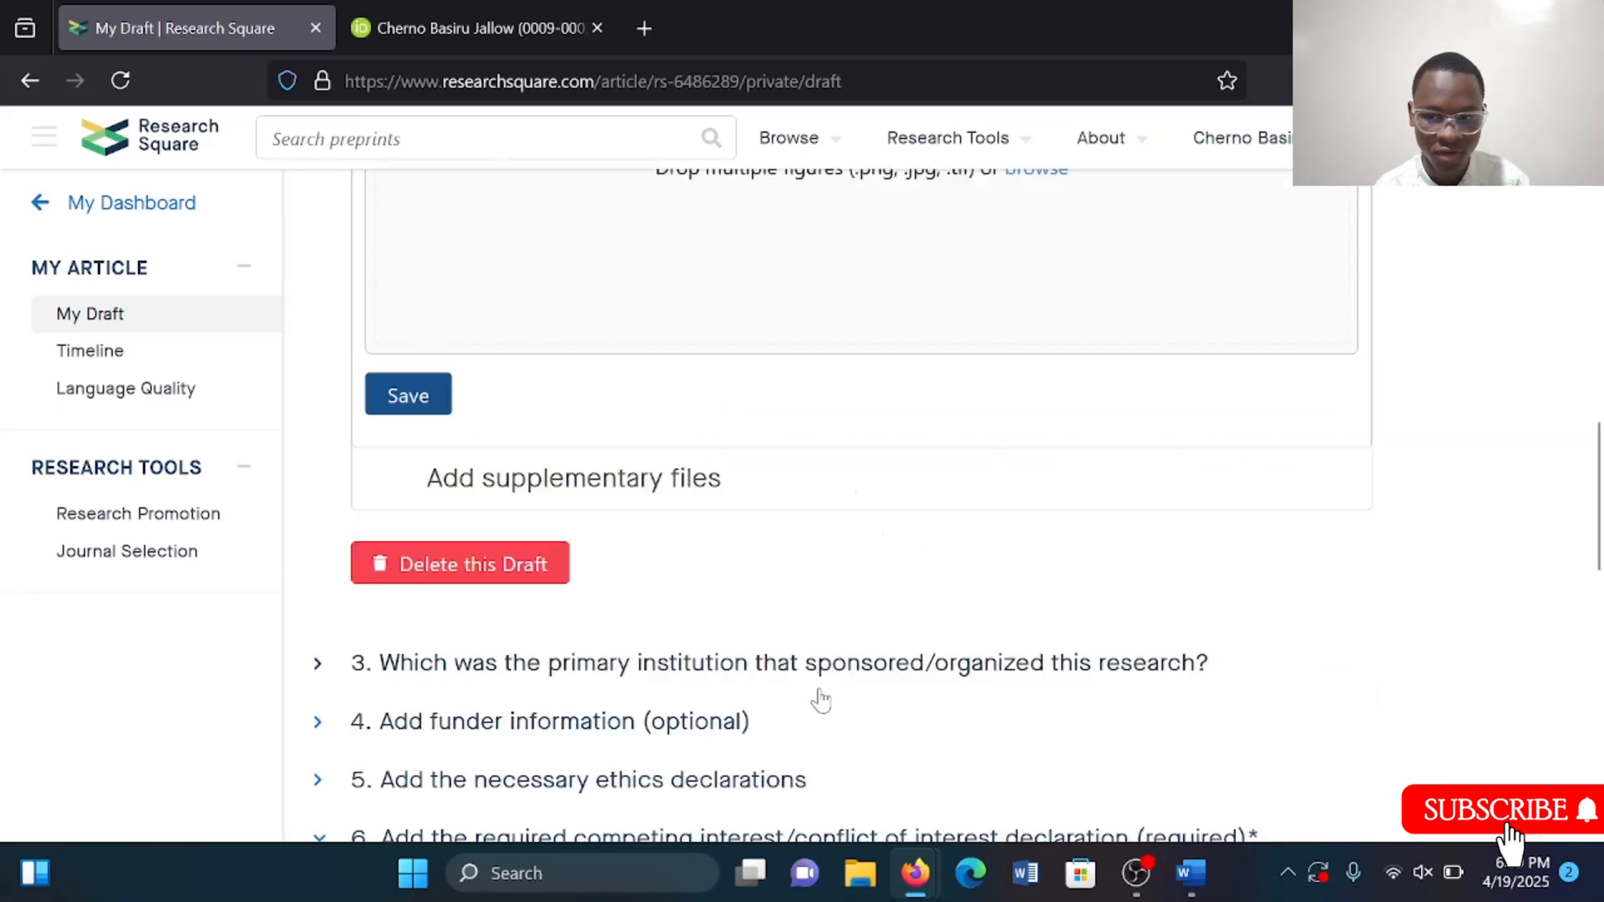
Open the supplementary files editor below the figures section.
{"action": "scroll", "coordinate": [821, 700], "scroll_direction": "up", "scroll_amount": 1}
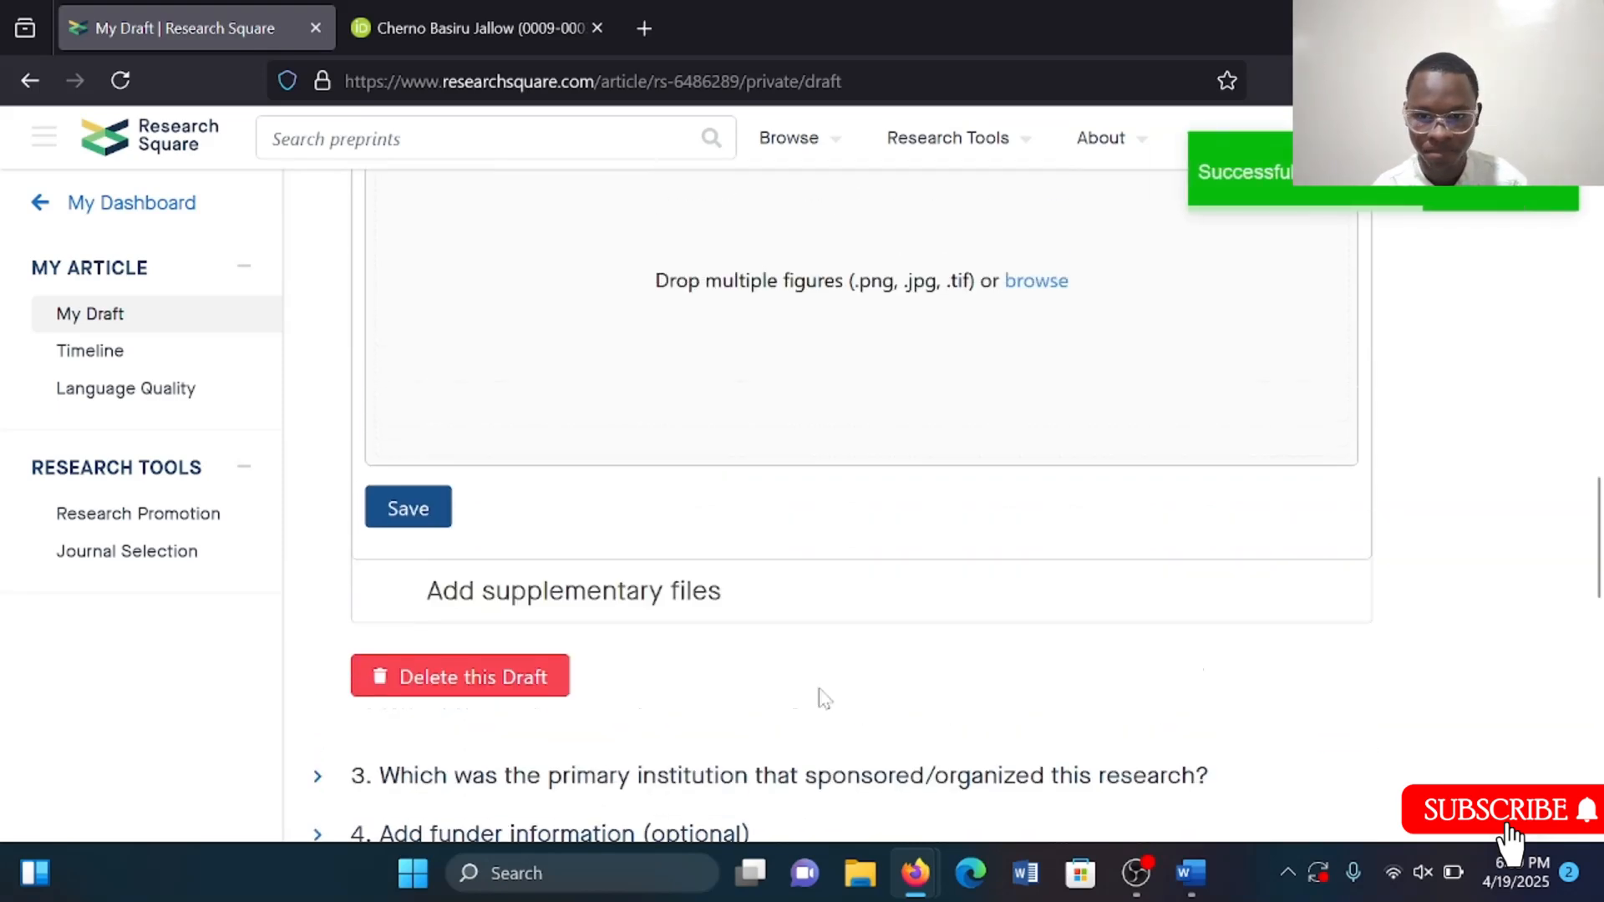
{"action": "scroll", "coordinate": [900, 400], "scroll_direction": "up", "scroll_amount": 3}
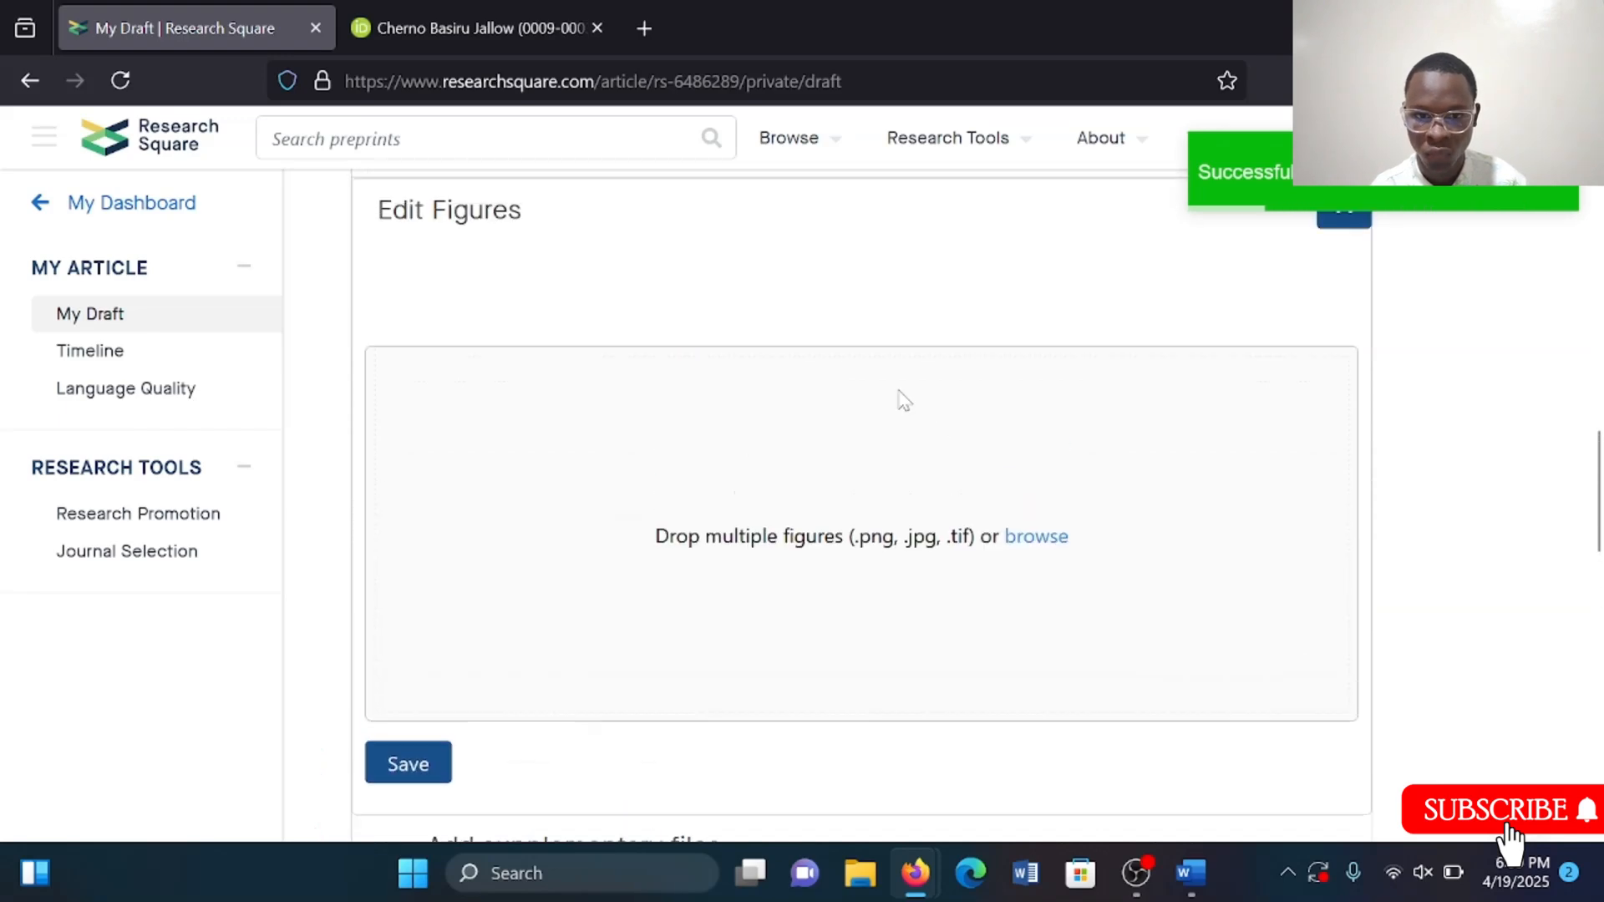
{"action": "scroll", "coordinate": [802, 710], "scroll_direction": "down", "scroll_amount": 2}
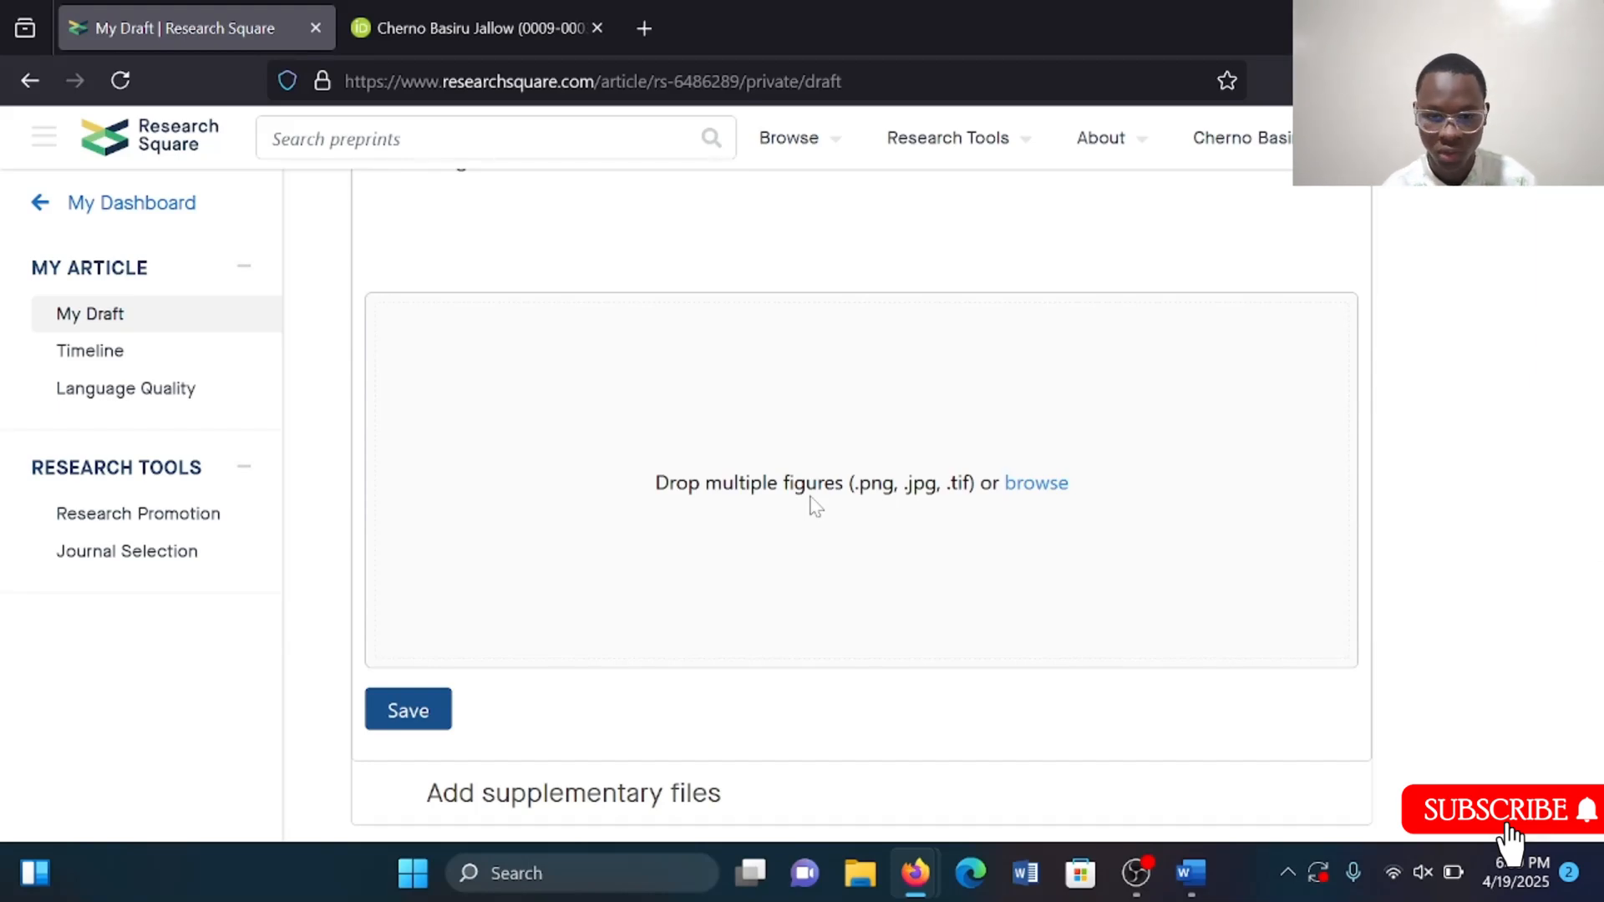
{"action": "scroll", "coordinate": [814, 506], "scroll_direction": "down", "scroll_amount": 3}
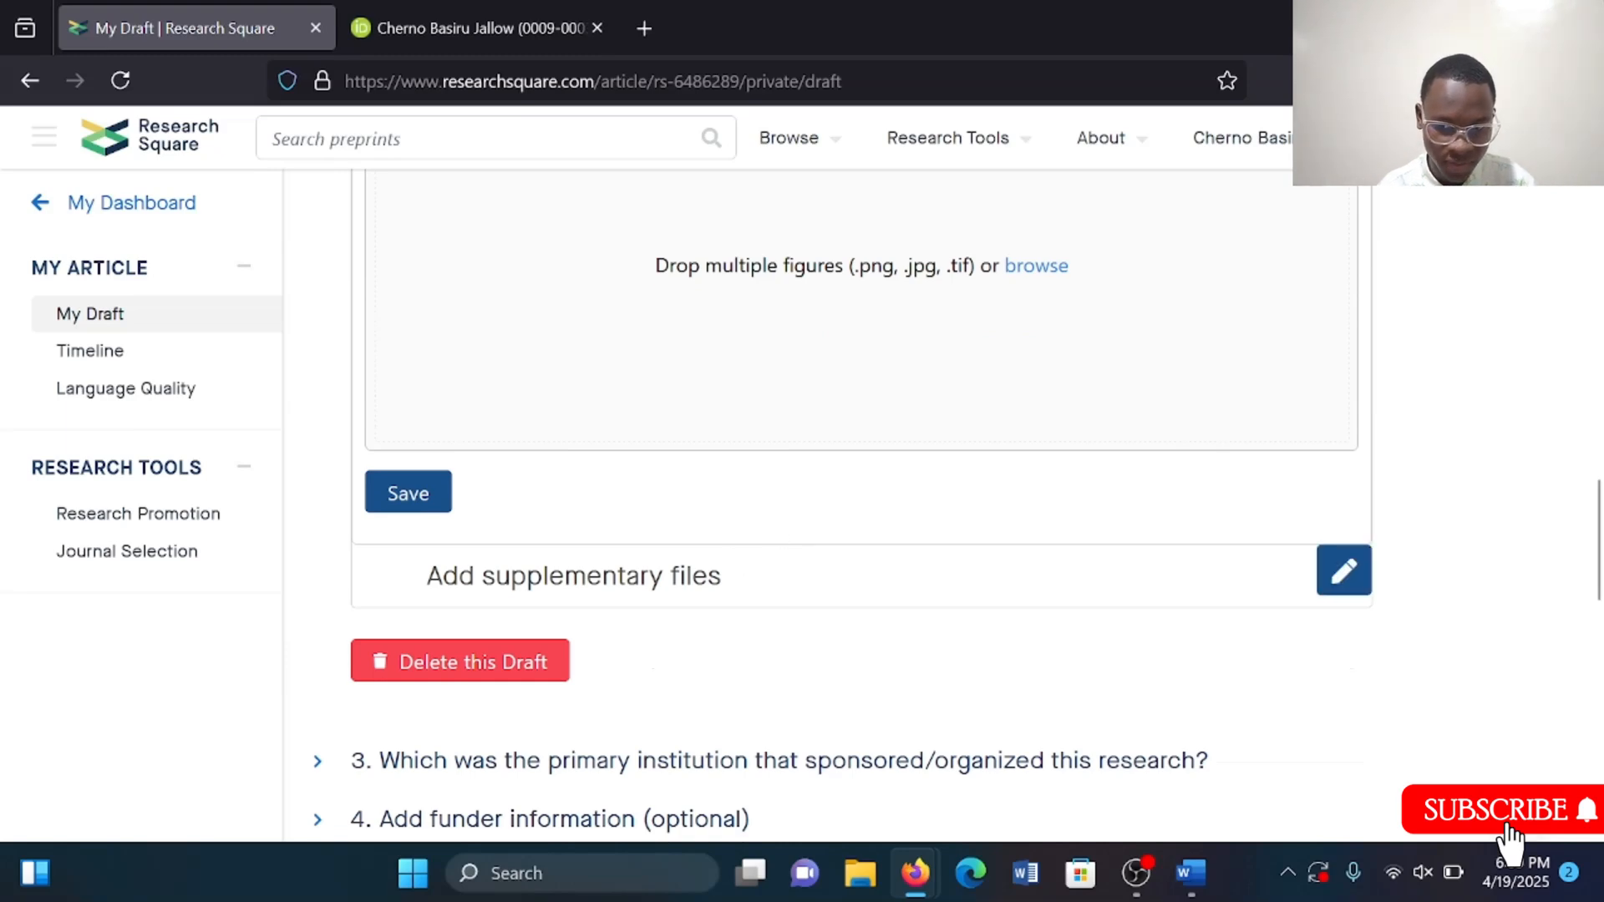
{"action": "left_click", "coordinate": [1345, 572]}
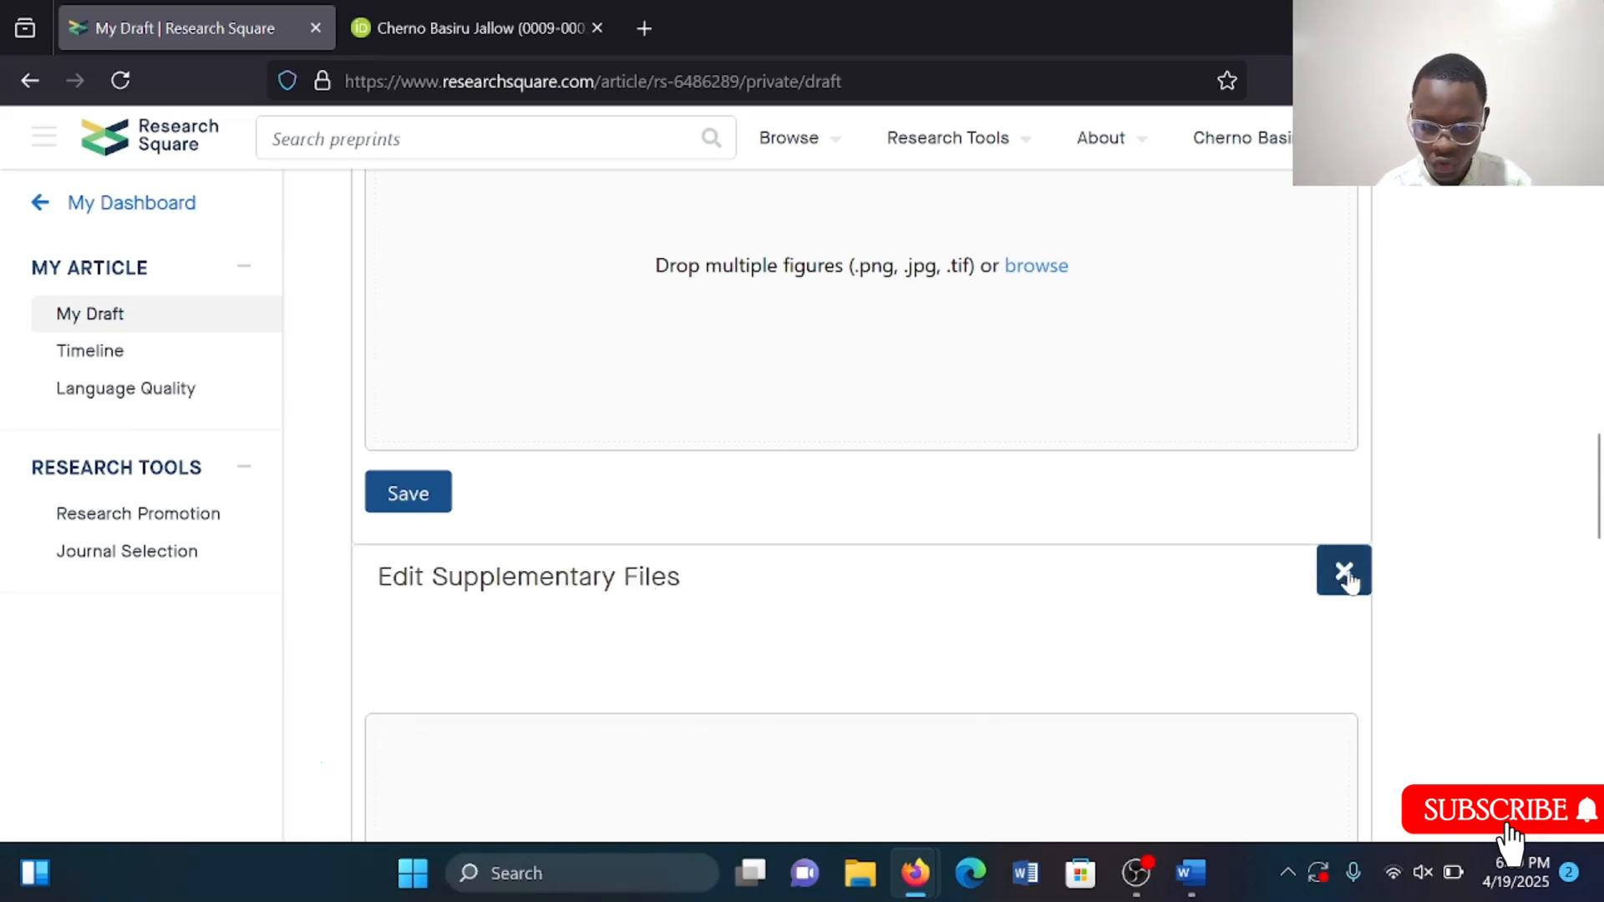
Switch to the Word cover letter and read through its contents before returning to the browser.
{"action": "scroll", "coordinate": [888, 649], "scroll_direction": "down", "scroll_amount": 3}
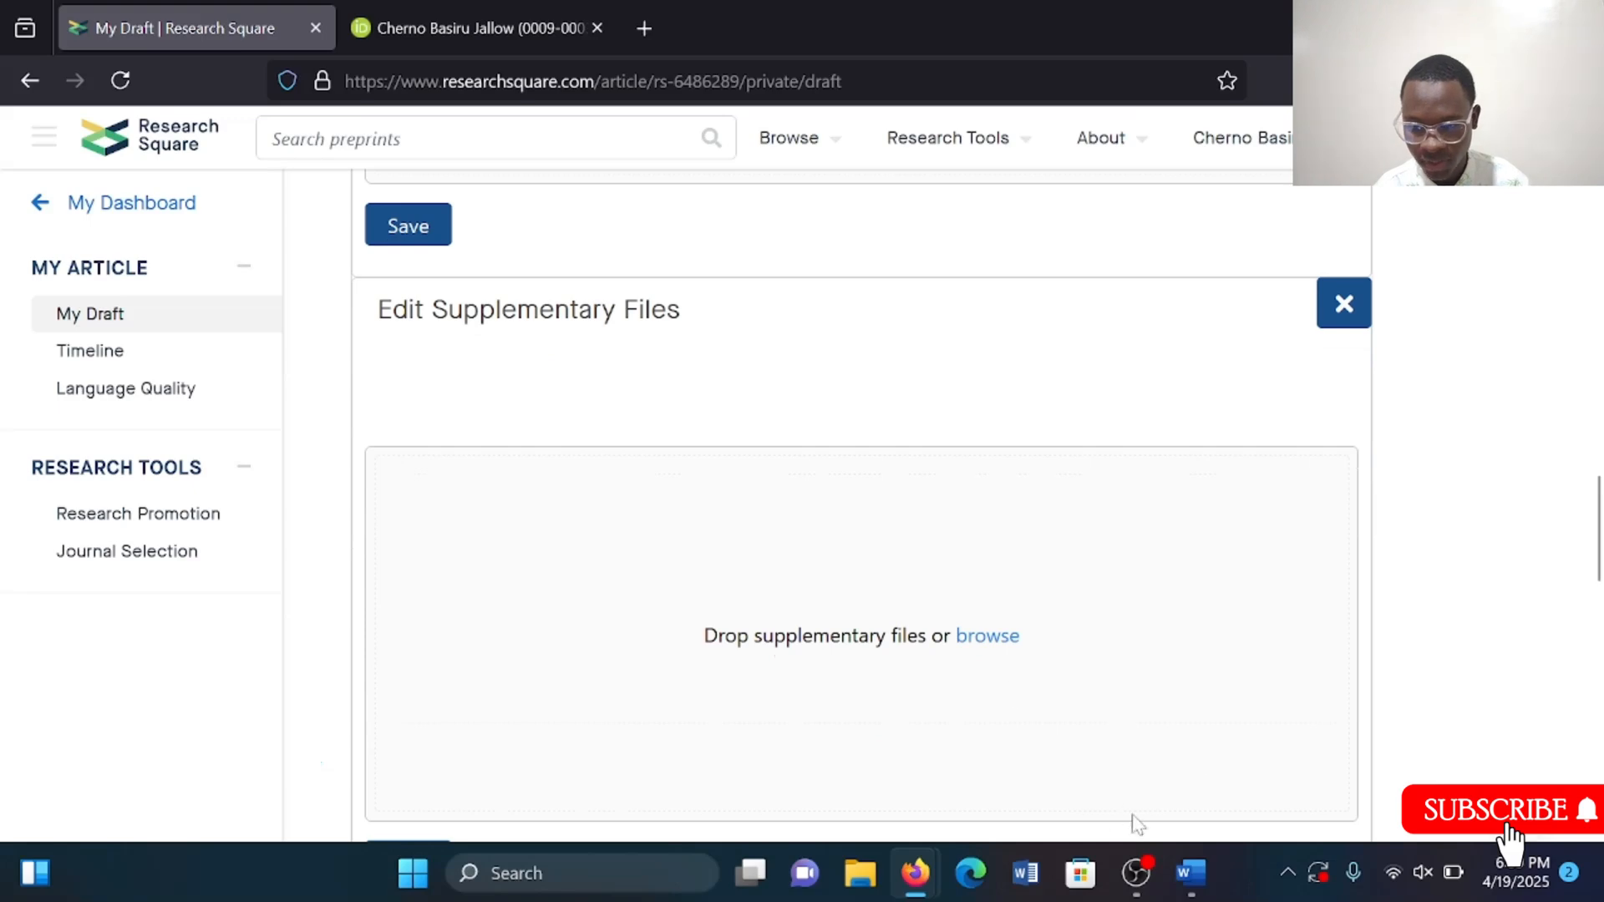
{"action": "mouse_move", "coordinate": [1195, 873]}
{"action": "left_click", "coordinate": [1274, 776]}
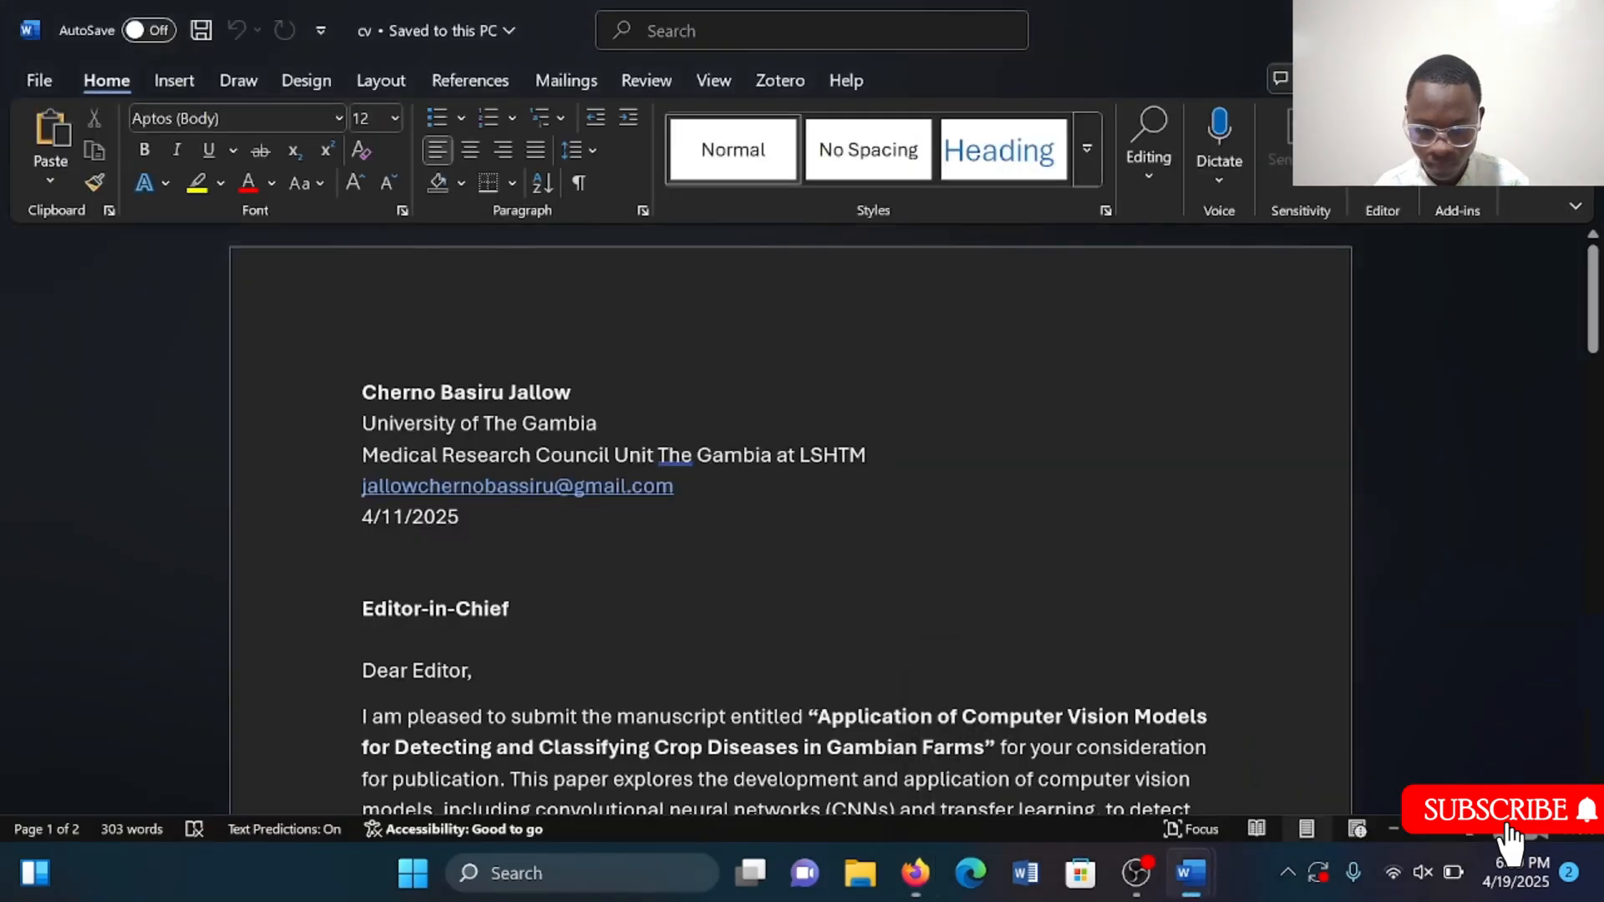
{"action": "scroll", "coordinate": [790, 518], "scroll_direction": "down", "scroll_amount": 3}
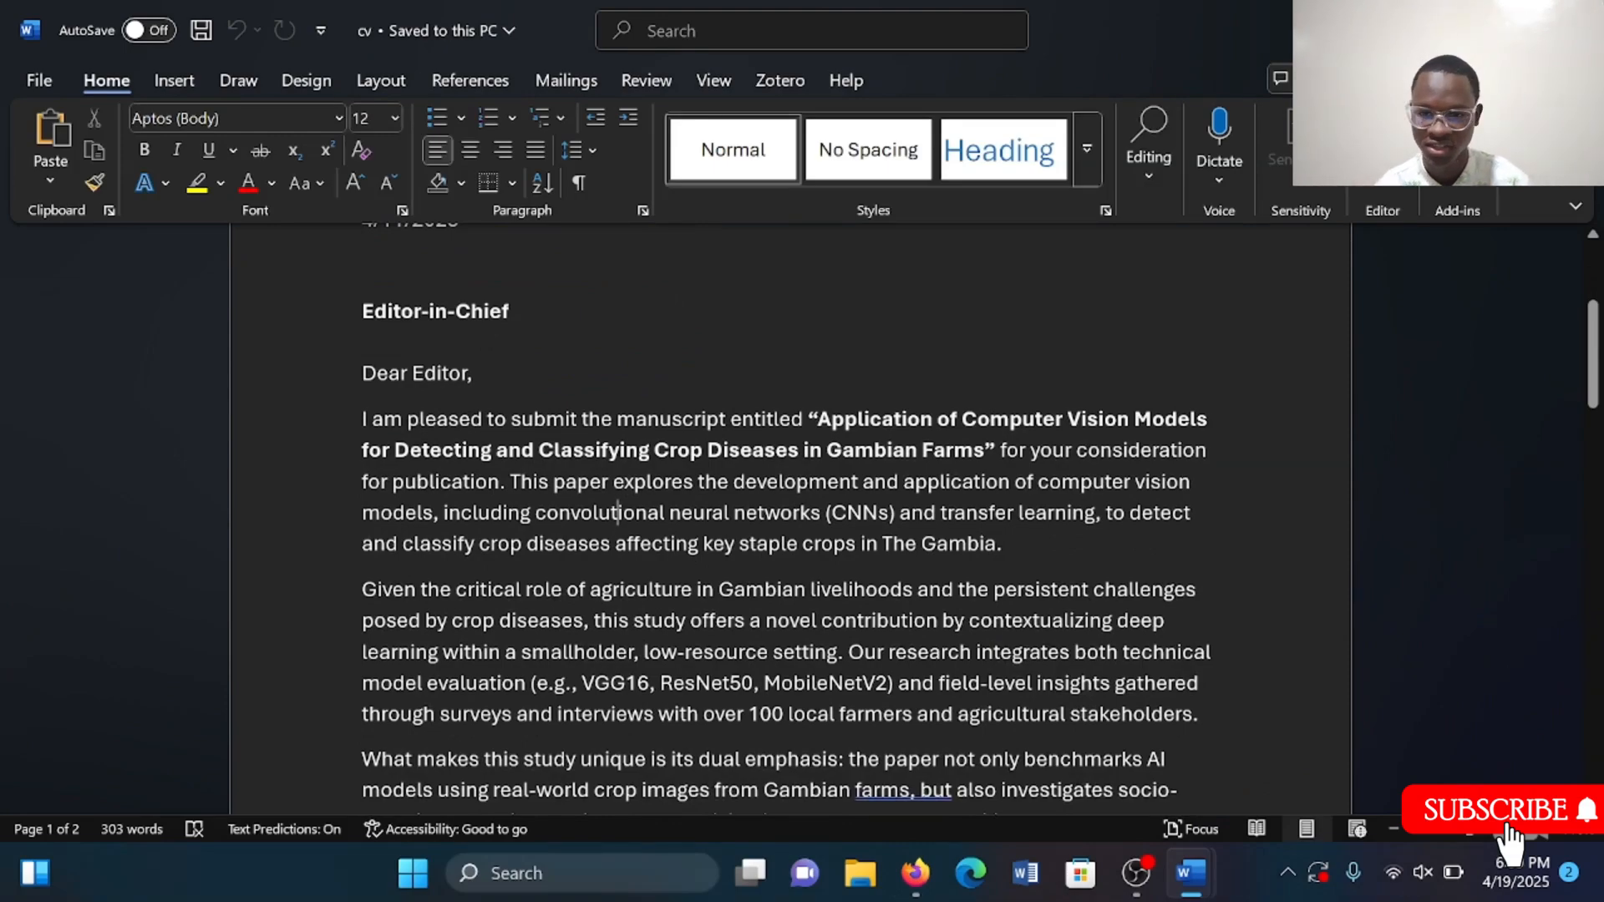
{"action": "scroll", "coordinate": [790, 518], "scroll_direction": "down", "scroll_amount": 7}
{"action": "scroll", "coordinate": [791, 518], "scroll_direction": "up", "scroll_amount": 4}
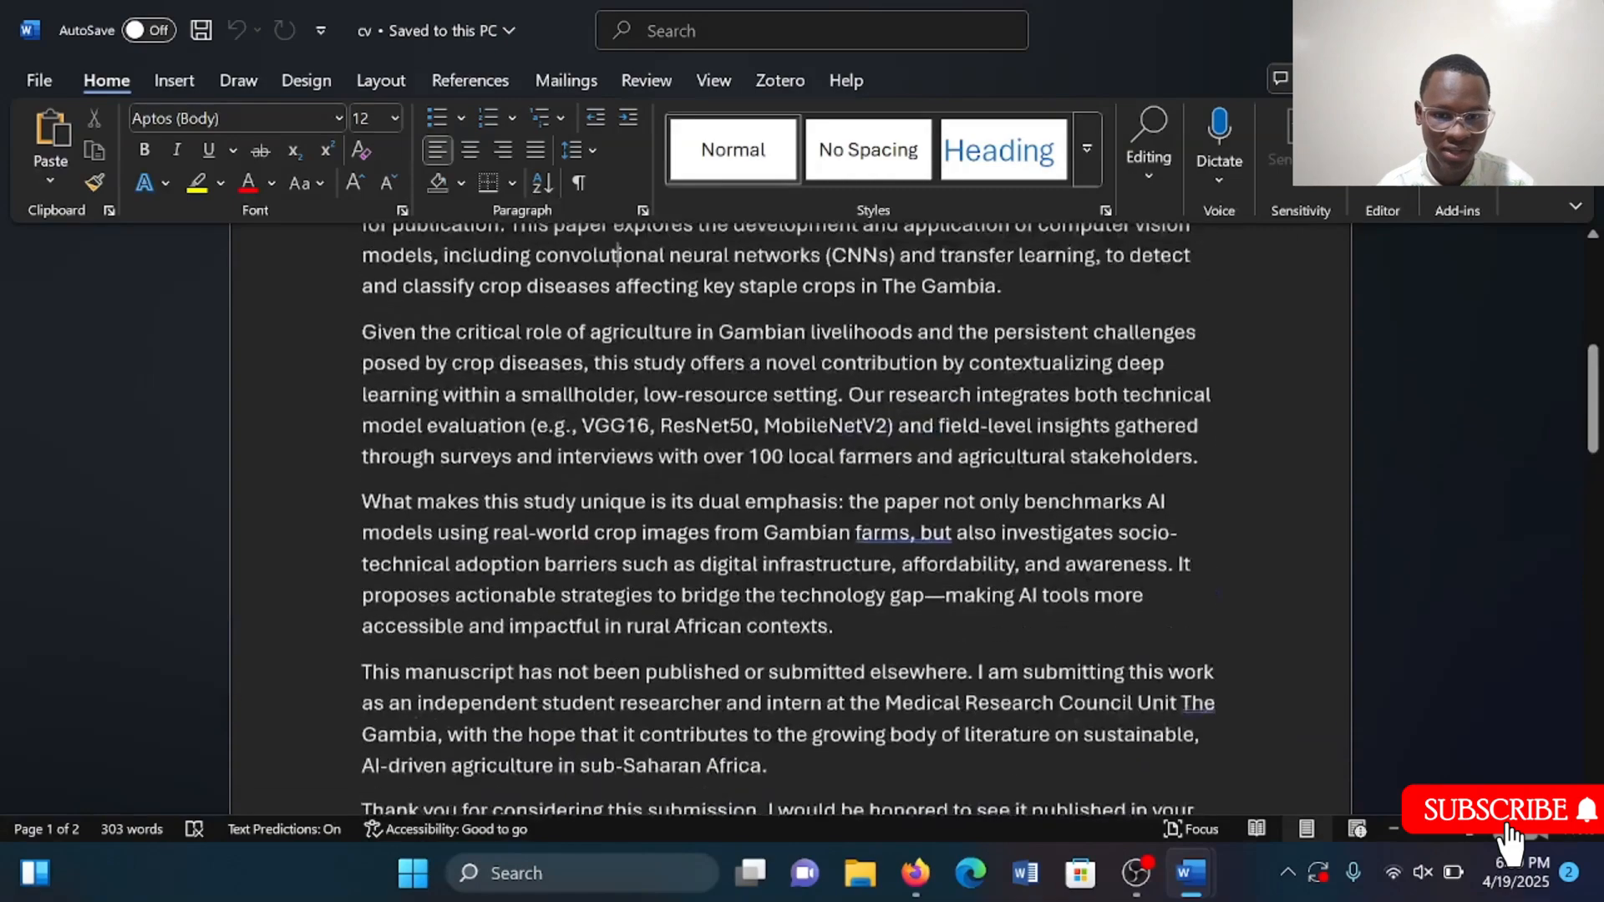
{"action": "scroll", "coordinate": [790, 519], "scroll_direction": "up", "scroll_amount": 4}
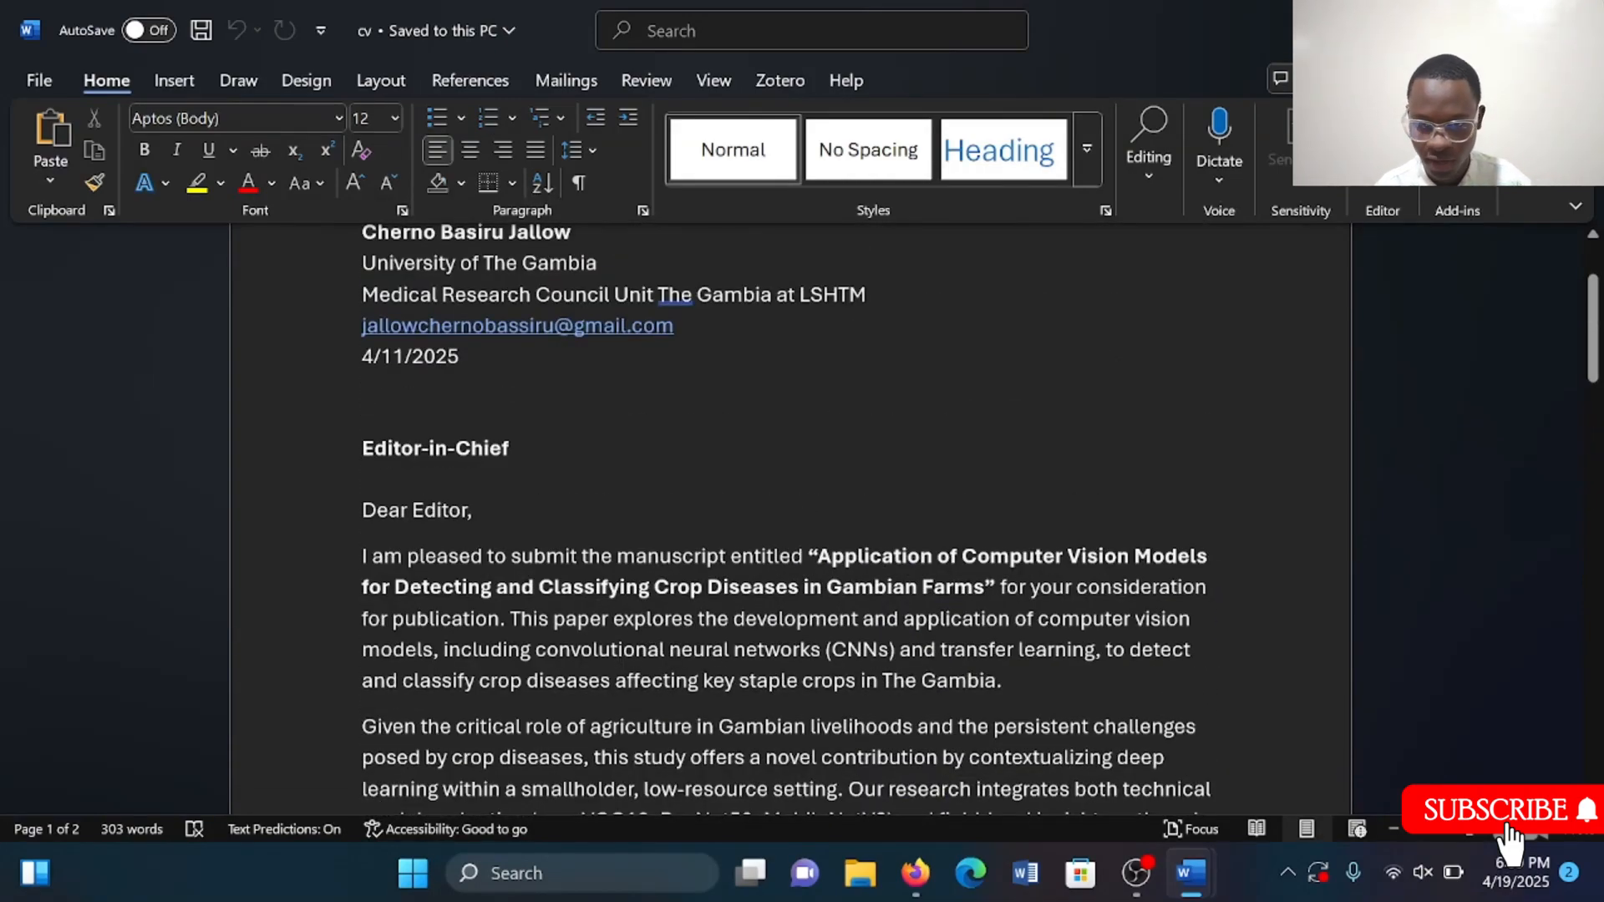
{"action": "scroll", "coordinate": [790, 518], "scroll_direction": "down", "scroll_amount": 2}
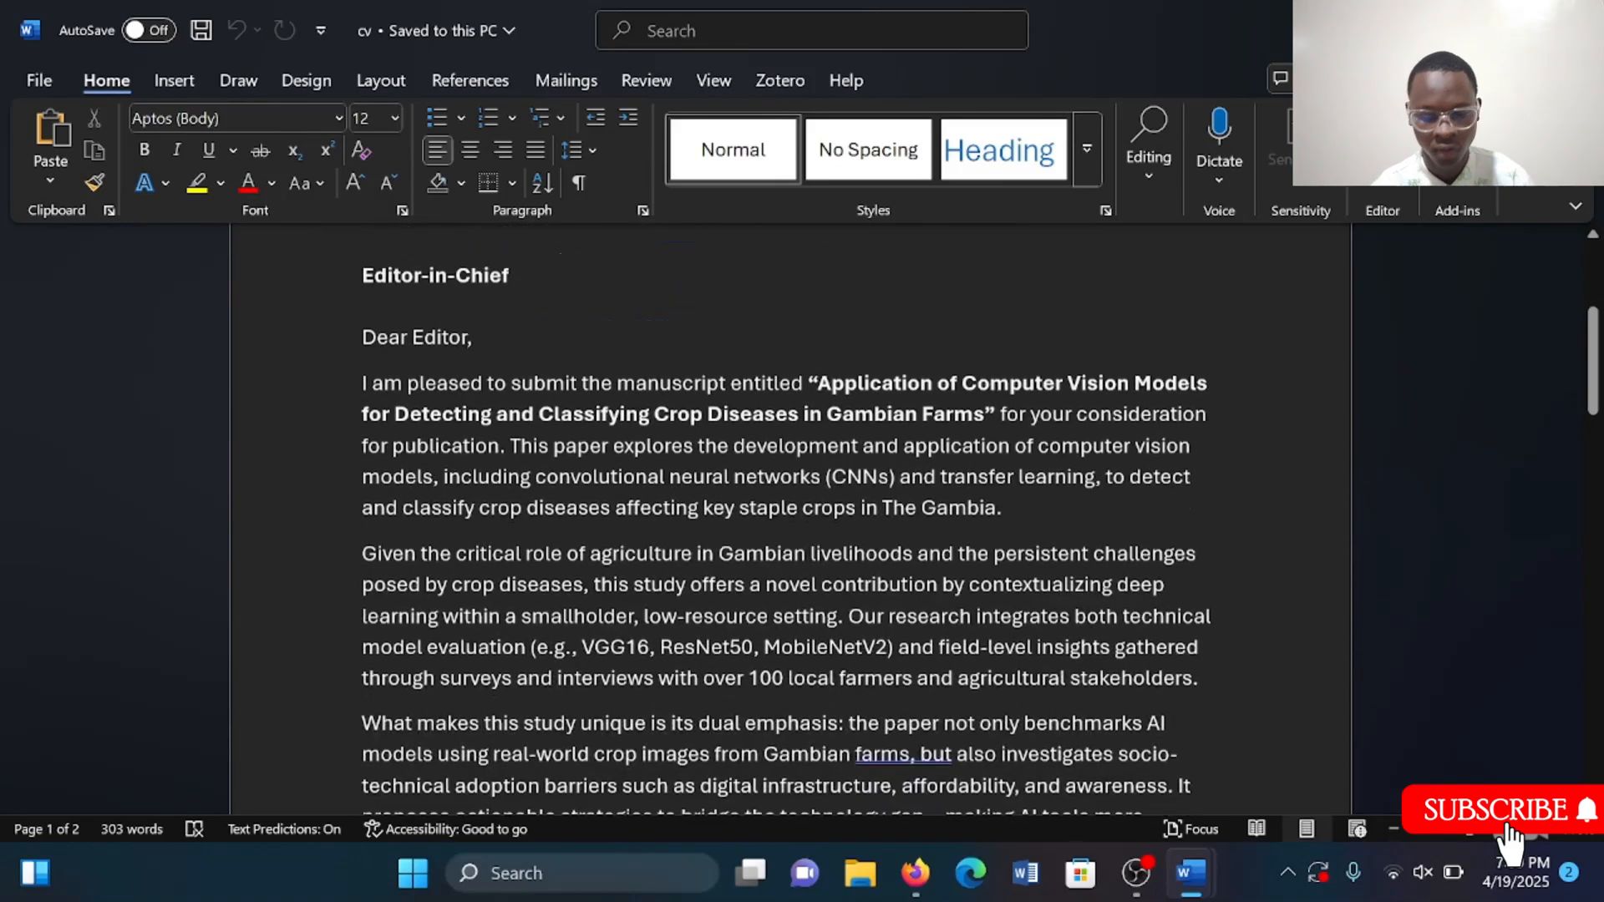
{"action": "key", "text": "alt+Tab"}
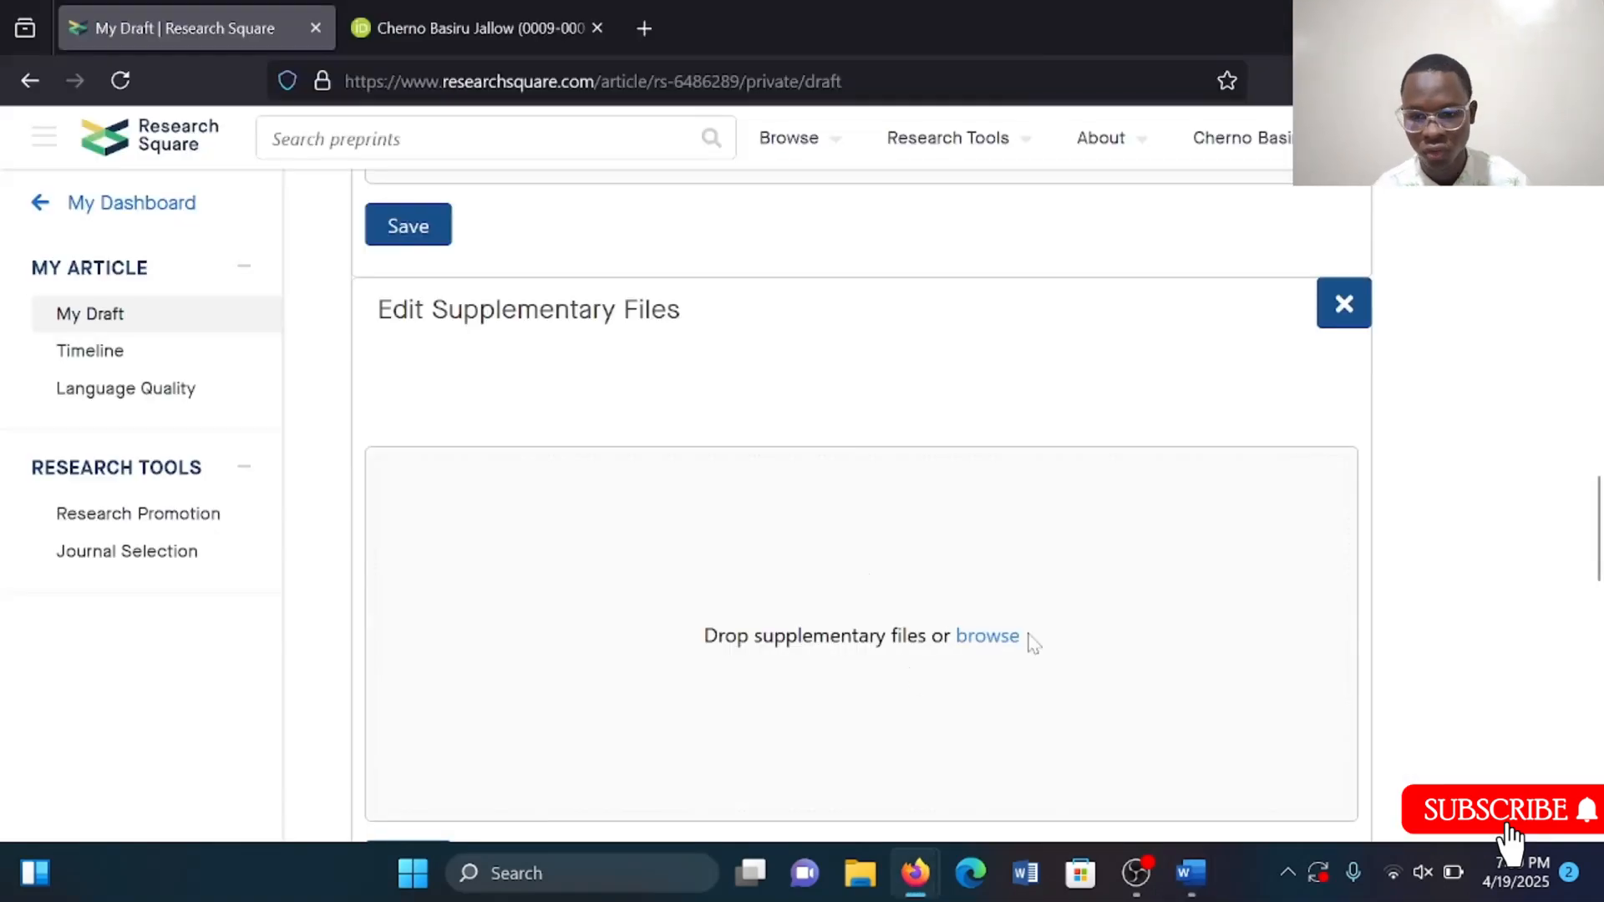
Upload the cv document from recent files as a supplementary file and save it.
{"action": "left_click", "coordinate": [996, 656]}
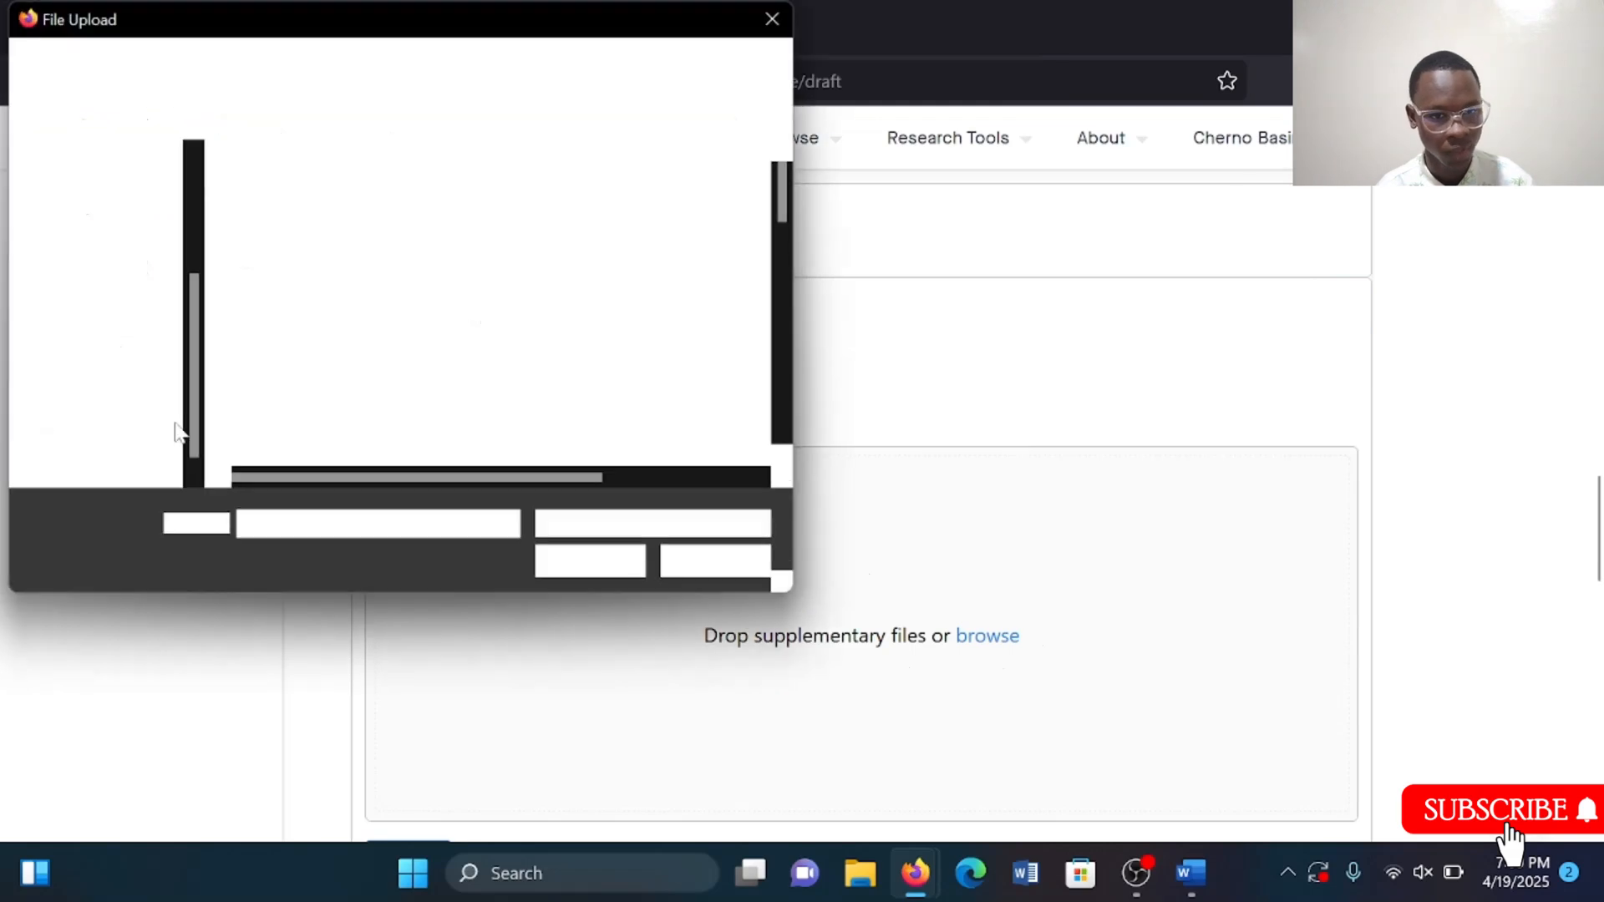
{"action": "scroll", "coordinate": [104, 171], "scroll_direction": "up", "scroll_amount": 3}
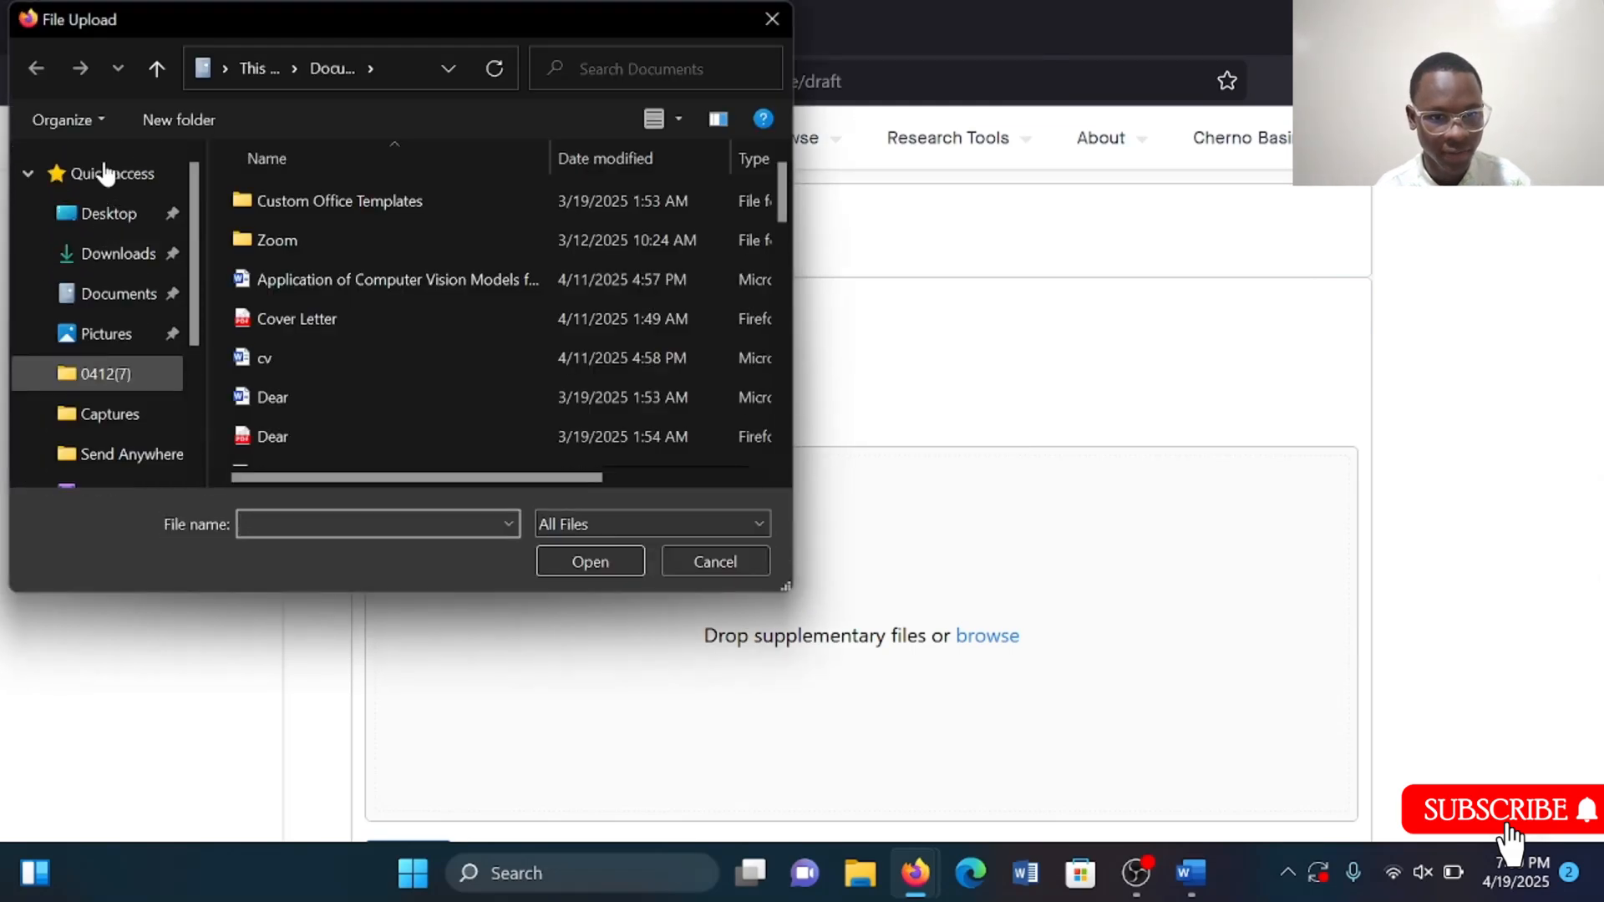
{"action": "left_click", "coordinate": [111, 174]}
{"action": "scroll", "coordinate": [563, 468], "scroll_direction": "down", "scroll_amount": 6}
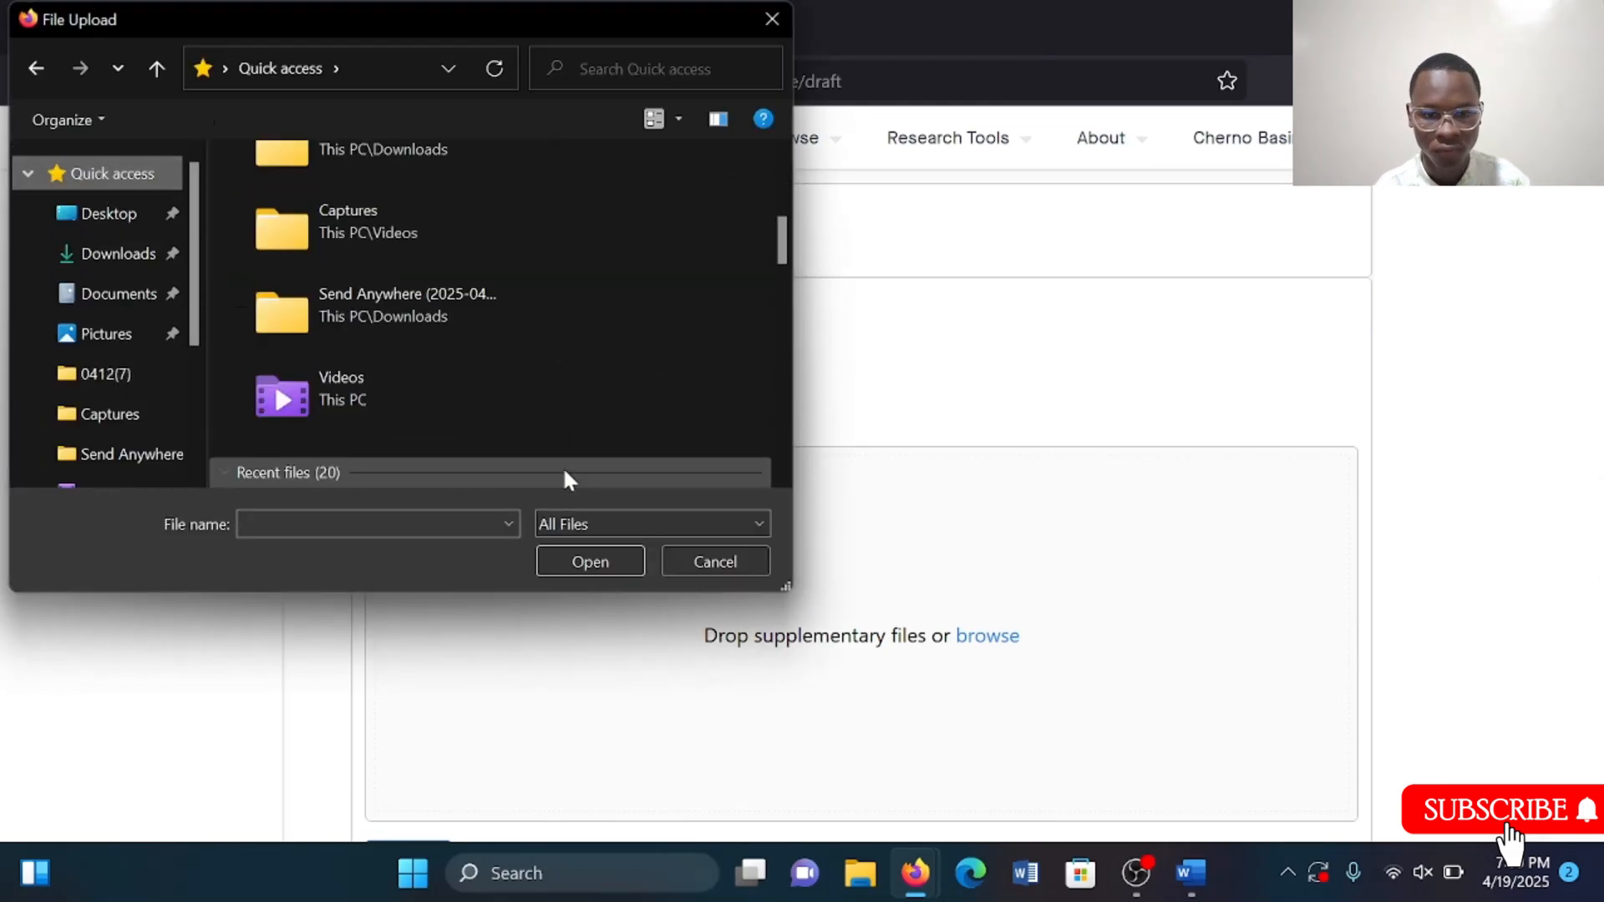
{"action": "left_click", "coordinate": [383, 283]}
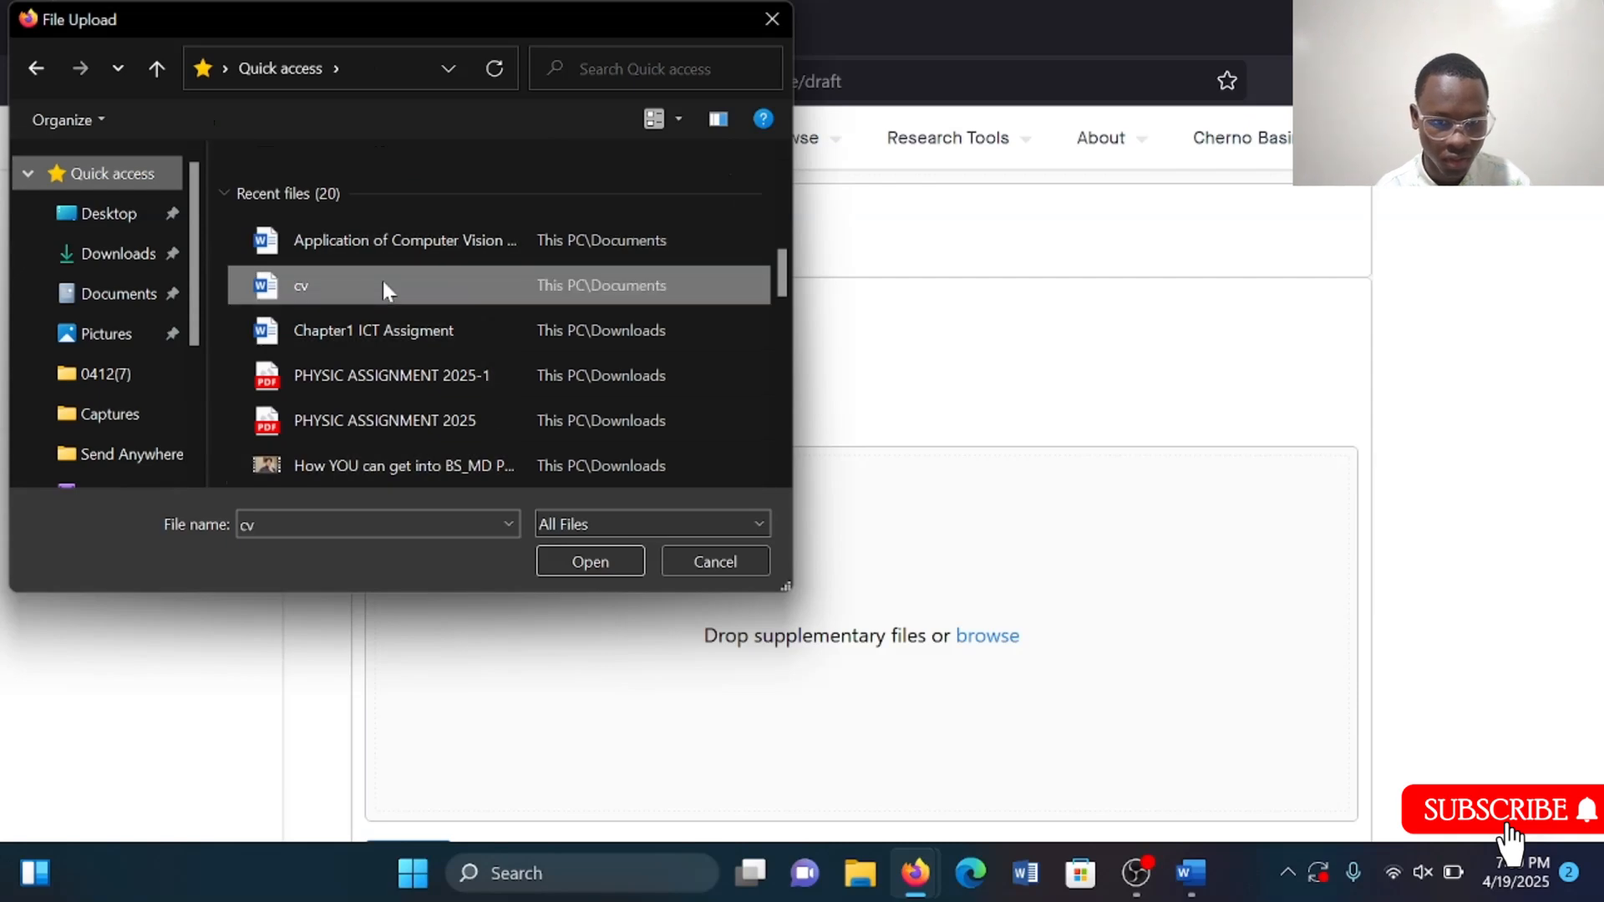
{"action": "double_click", "coordinate": [382, 283]}
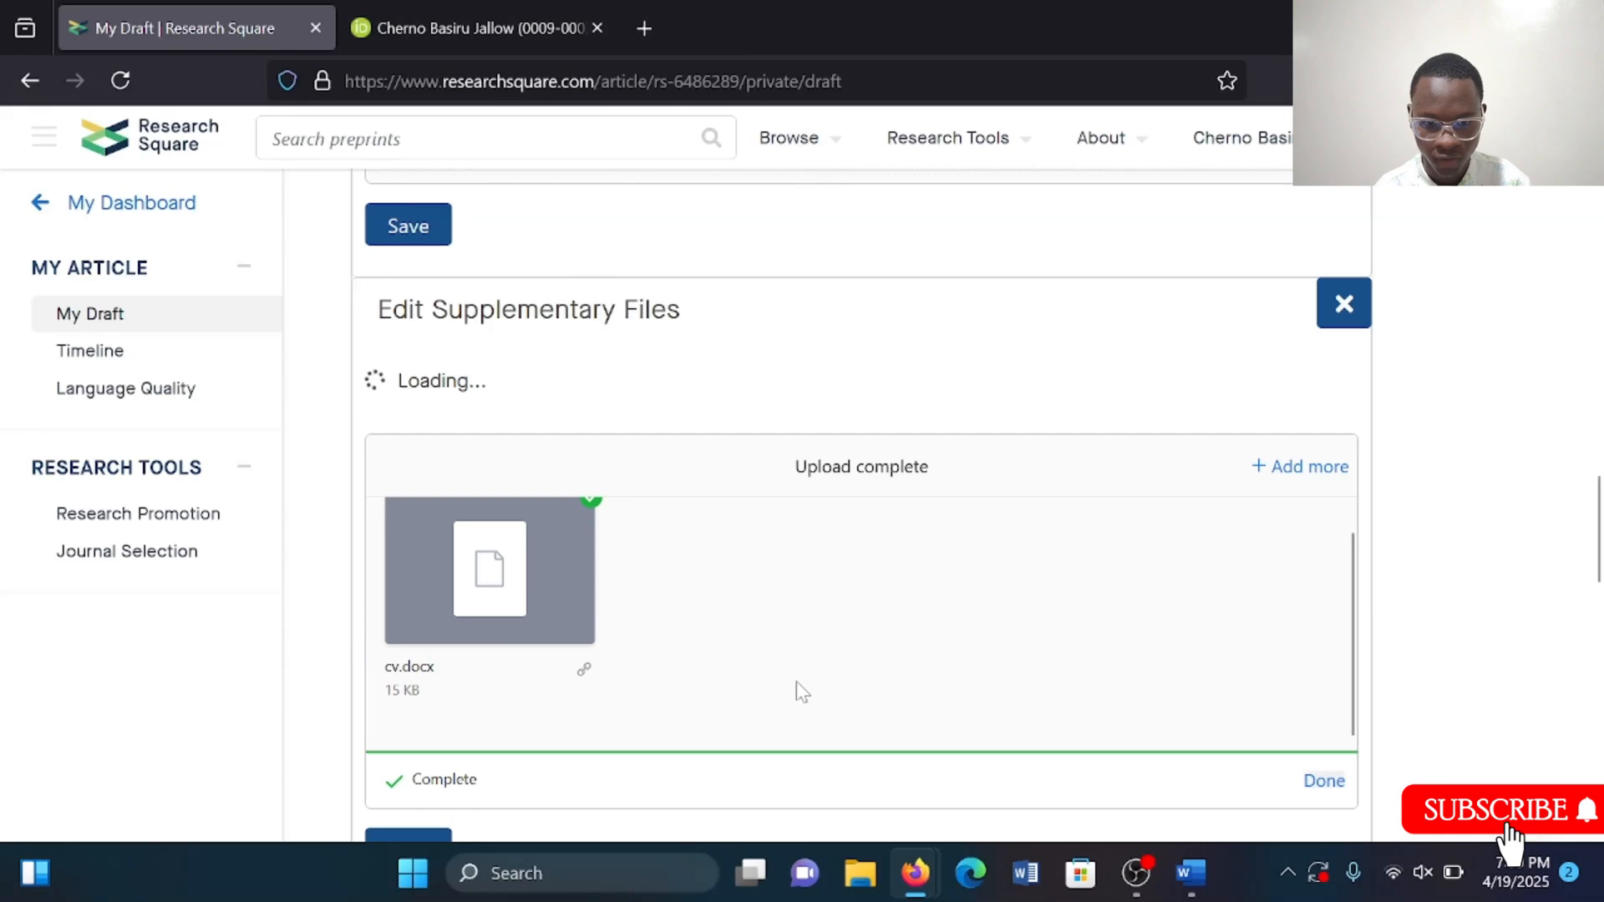
{"action": "scroll", "coordinate": [692, 620], "scroll_direction": "down", "scroll_amount": 4}
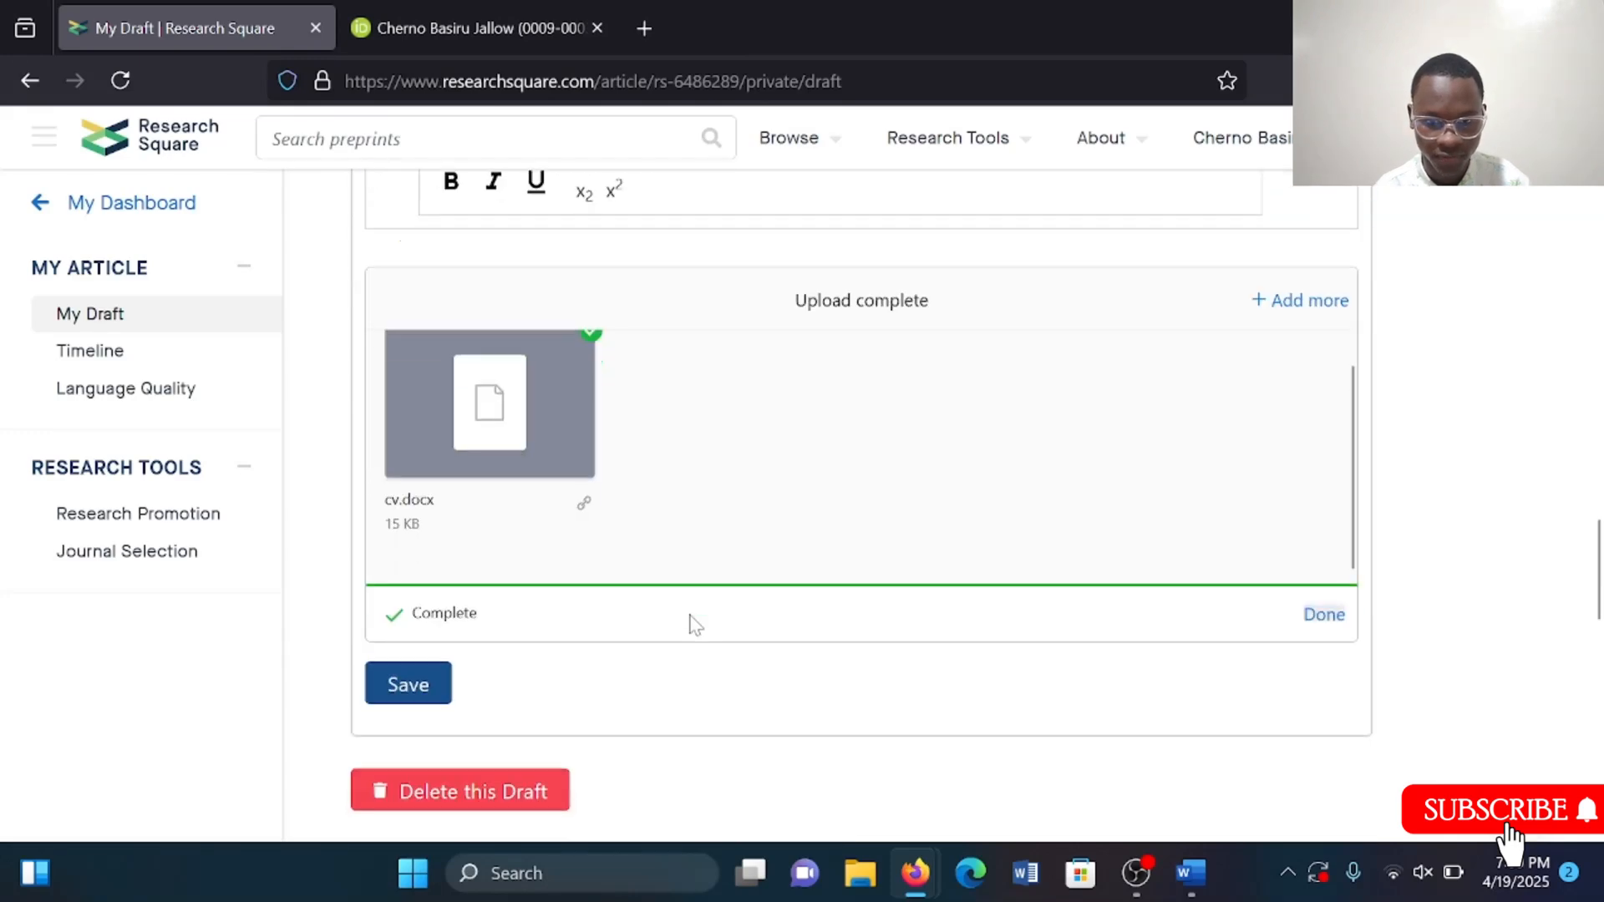
{"action": "left_click", "coordinate": [432, 620]}
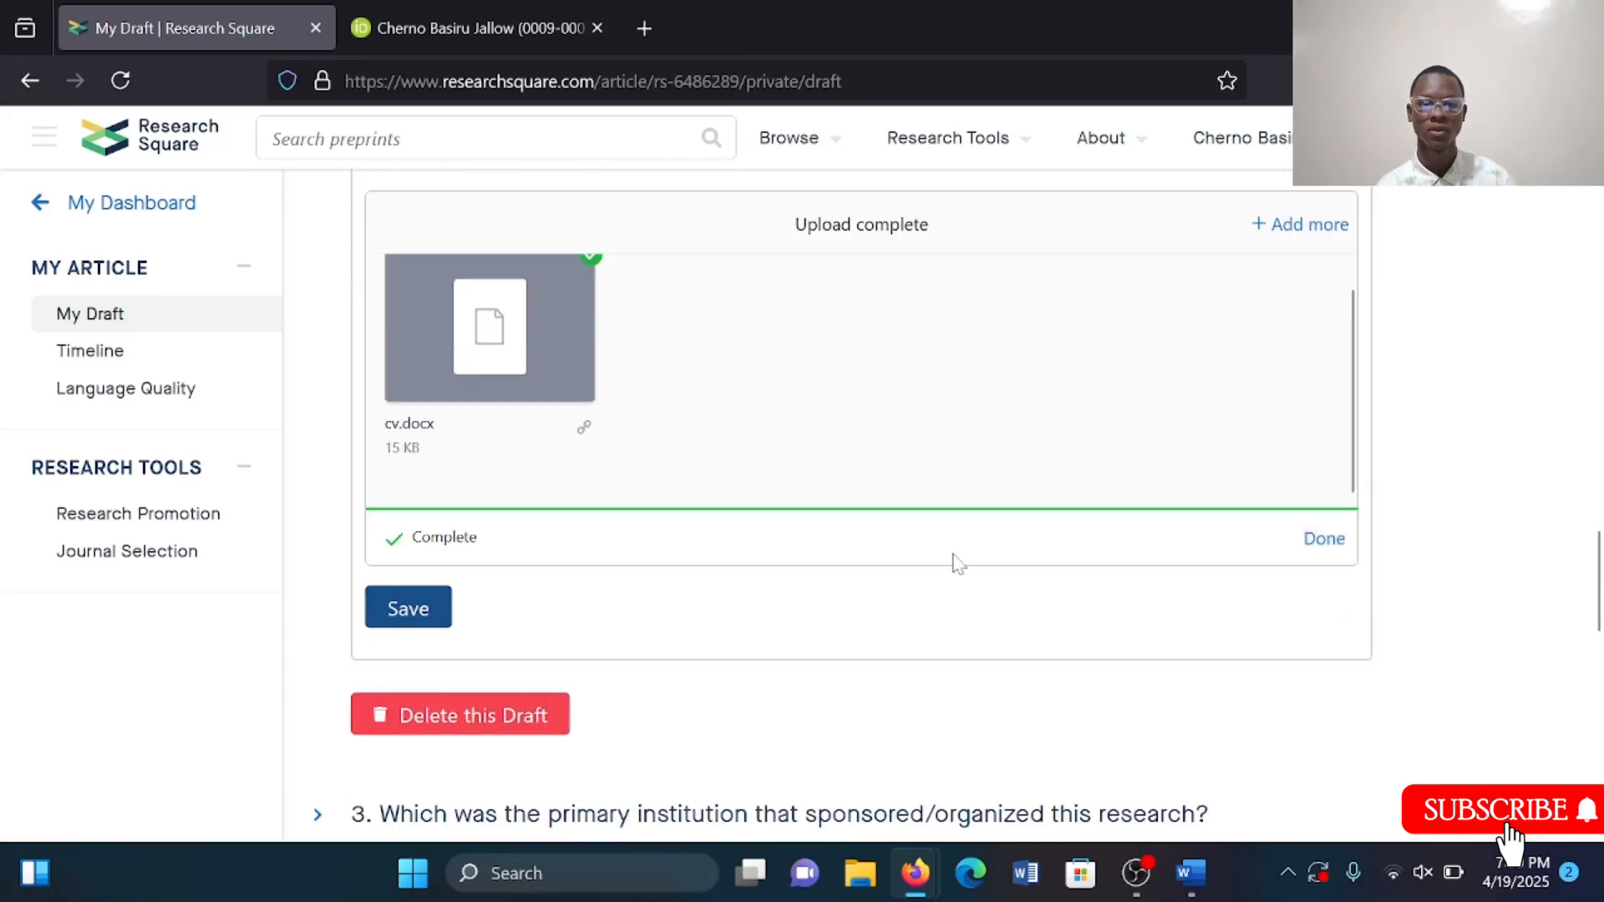
Expand the primary institution section of the submission form.
{"action": "scroll", "coordinate": [957, 563], "scroll_direction": "down", "scroll_amount": 8}
{"action": "scroll", "coordinate": [959, 565], "scroll_direction": "up", "scroll_amount": 4}
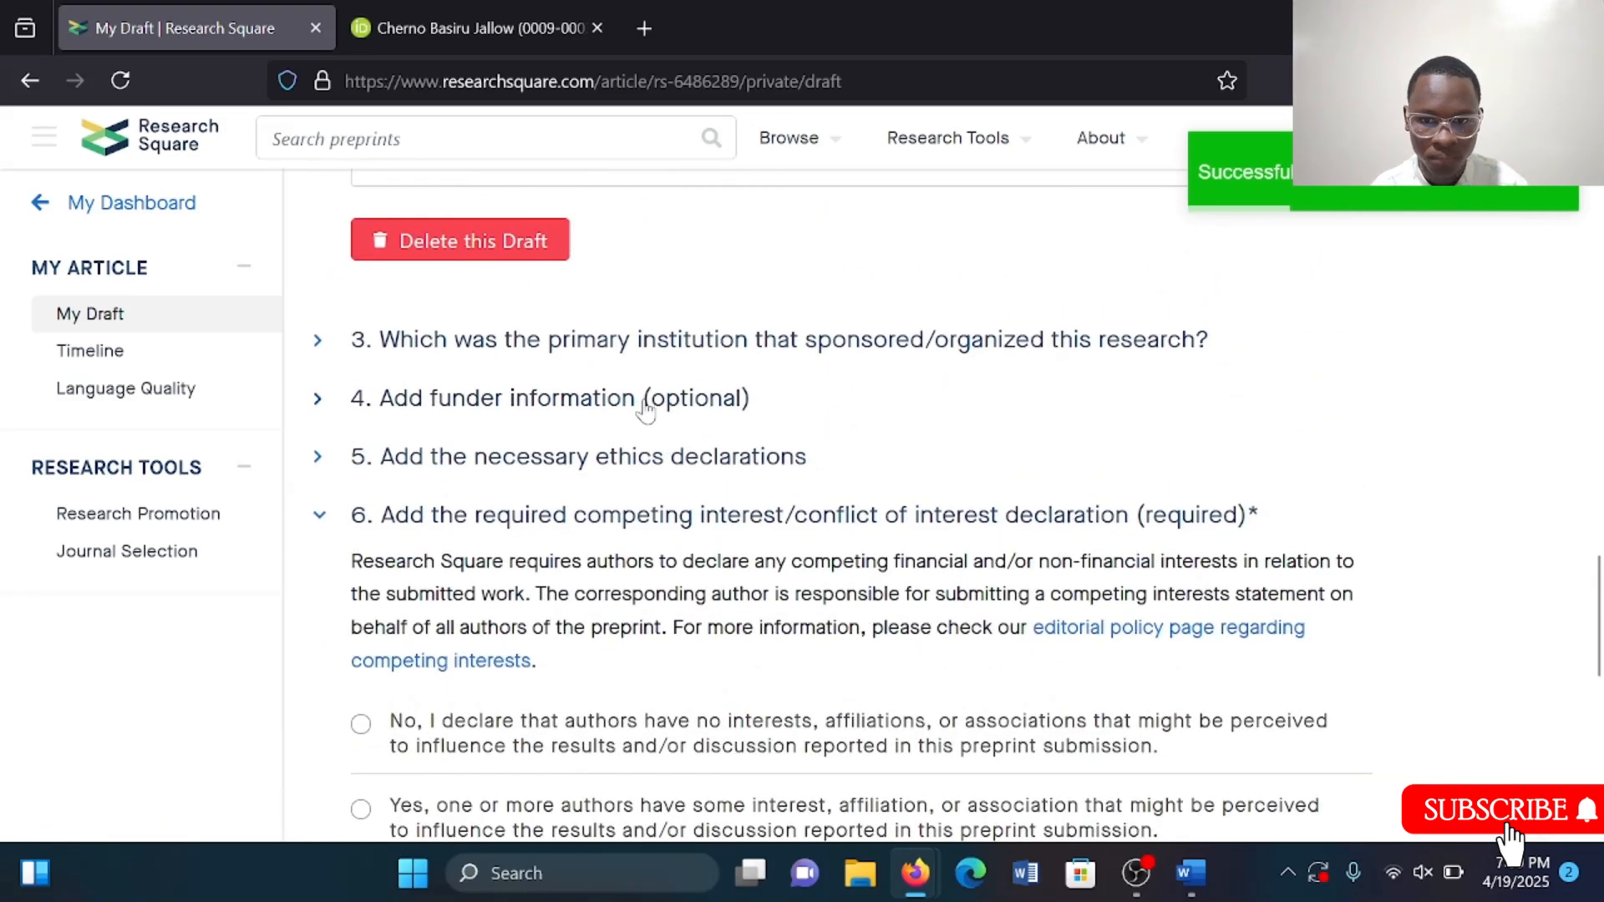
{"action": "left_click", "coordinate": [402, 351]}
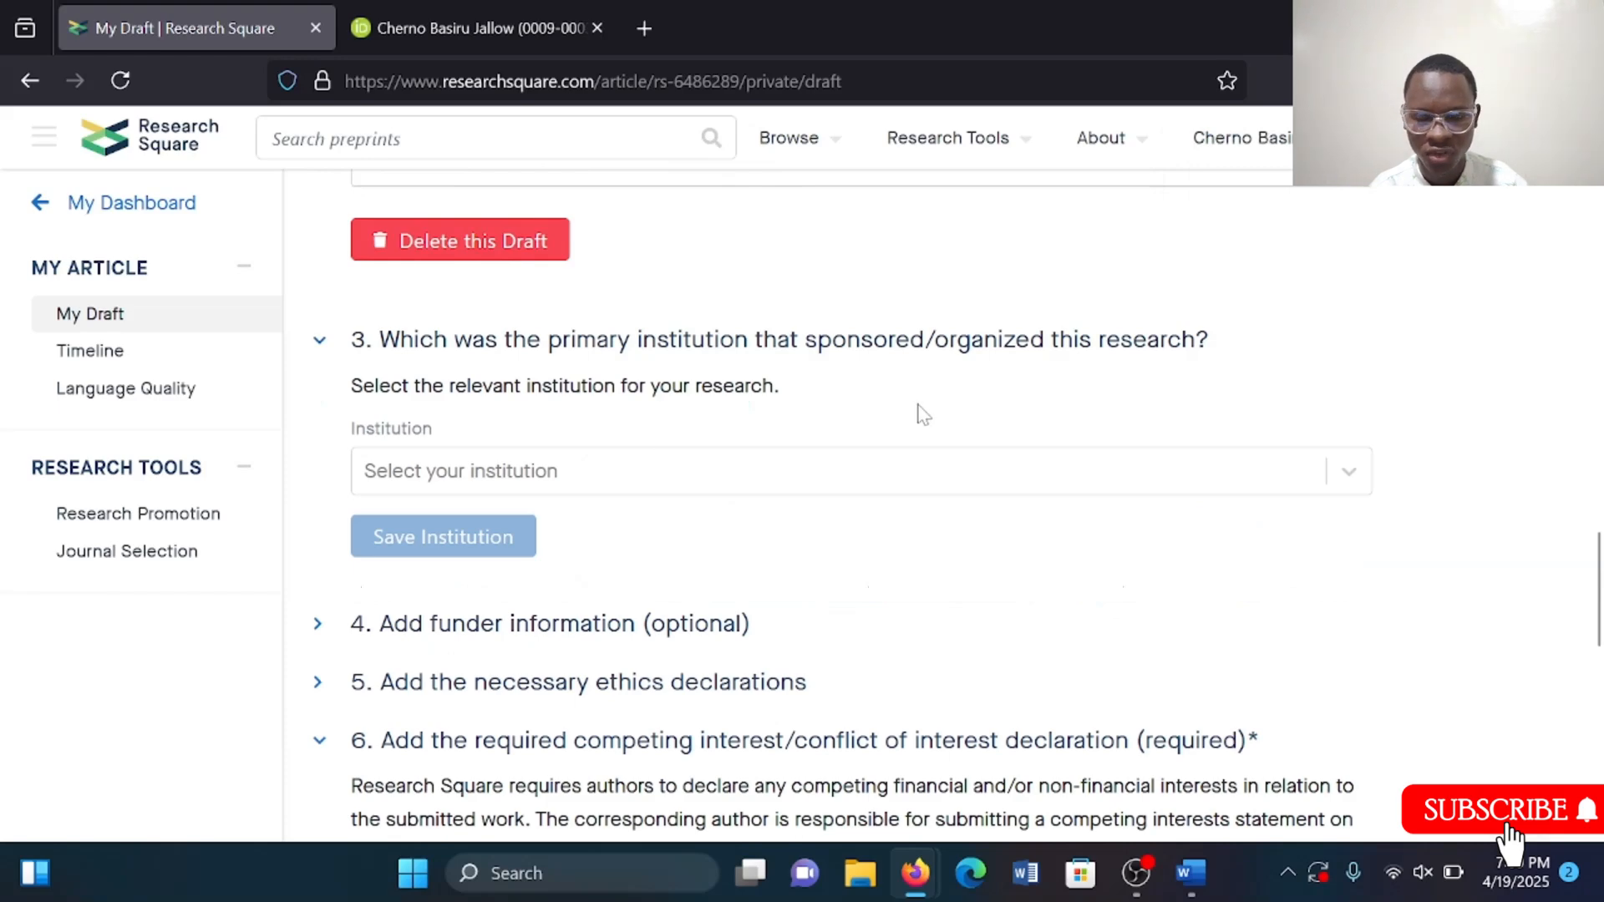
{"action": "left_click", "coordinate": [850, 484]}
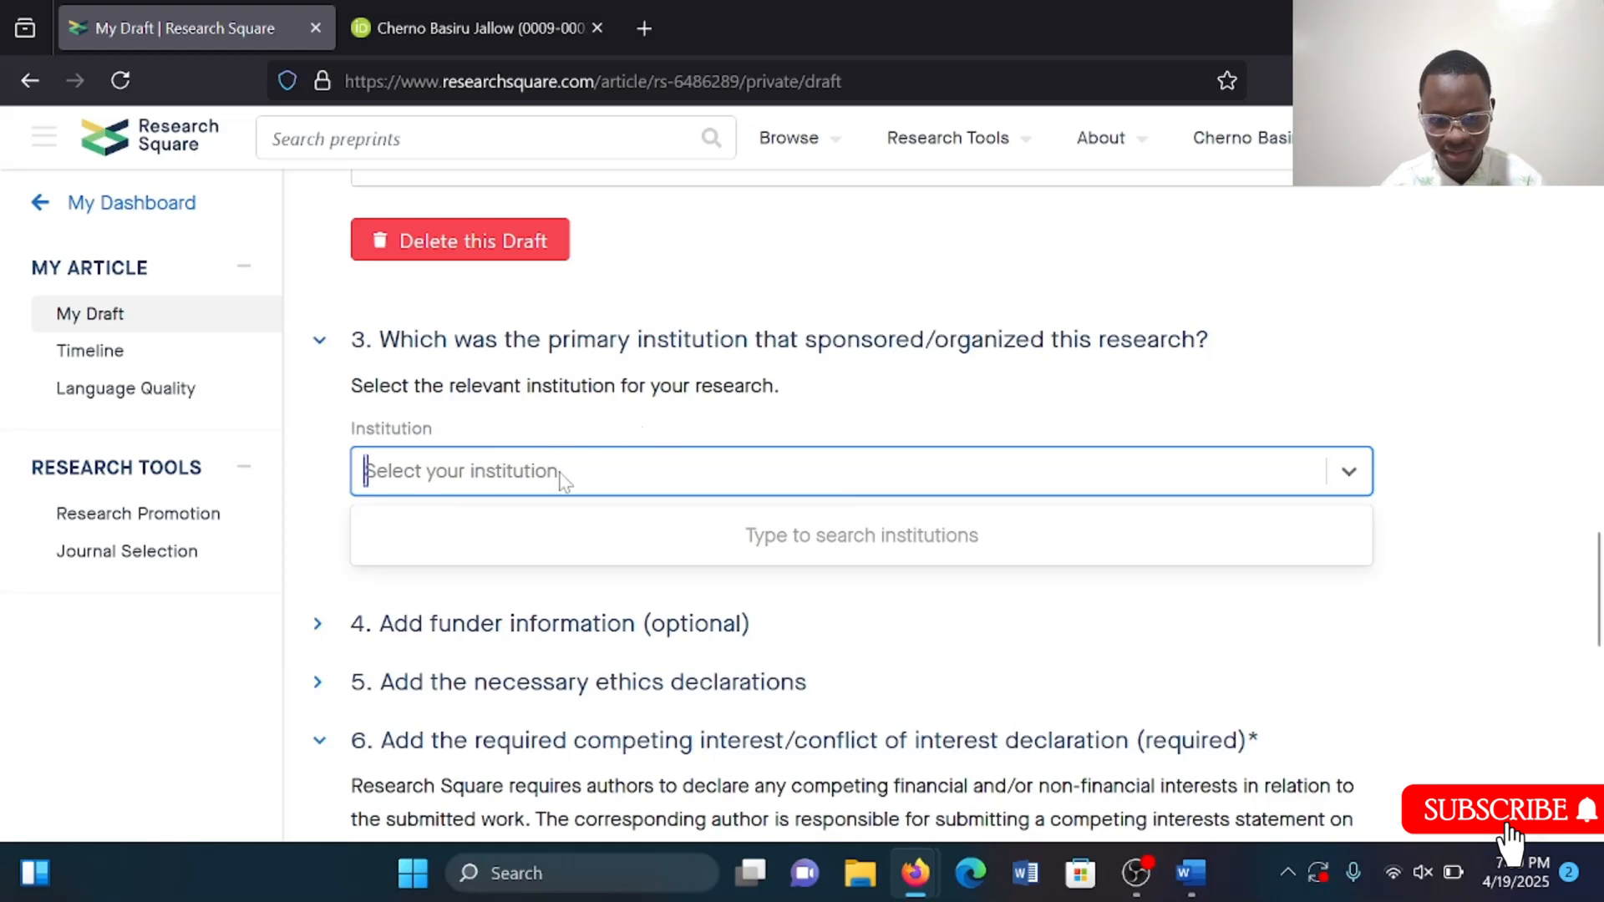
{"action": "type", "text": "Th"}
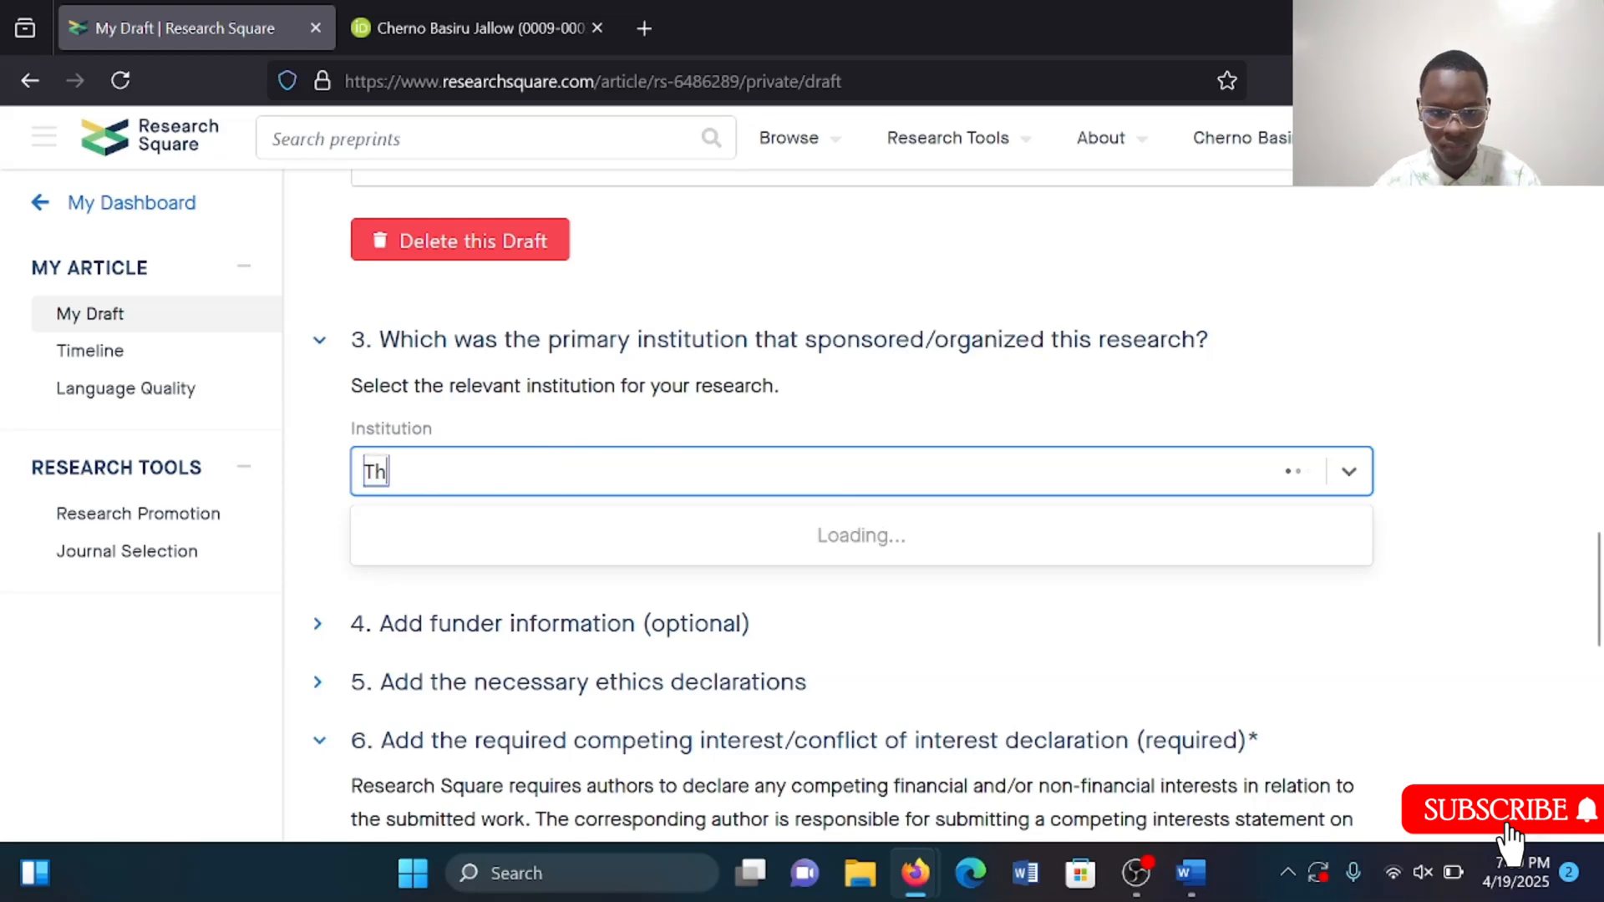
{"action": "type", "text": "e UNI"}
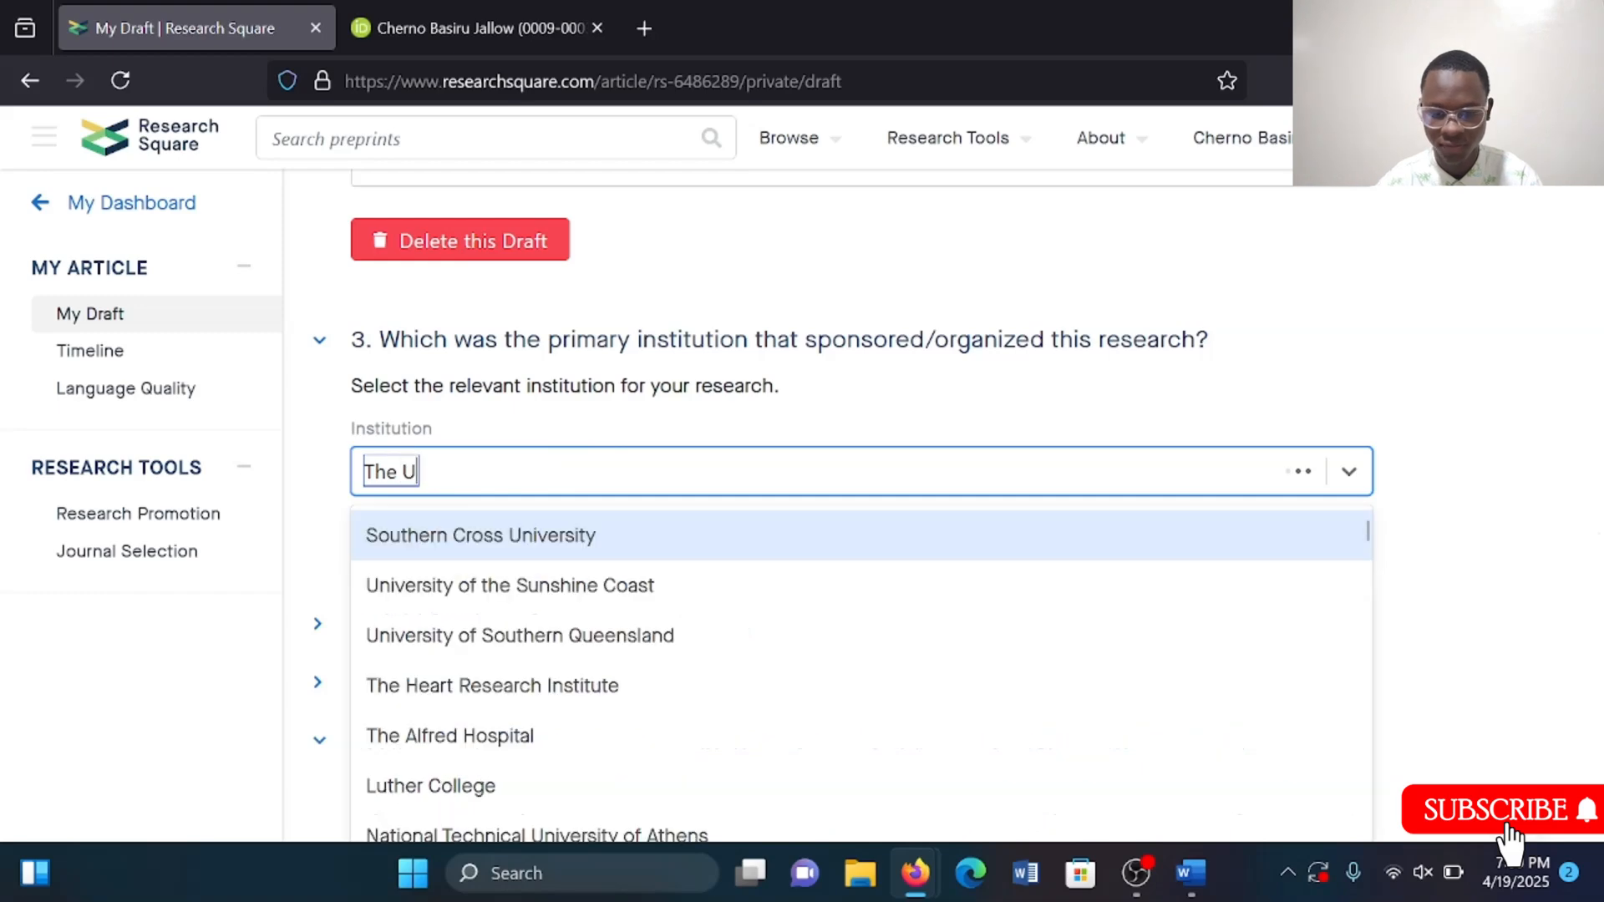
{"action": "key", "text": "BackSpace"}
{"action": "key", "text": "BackSpace"}
{"action": "key", "text": "BackSpace"}
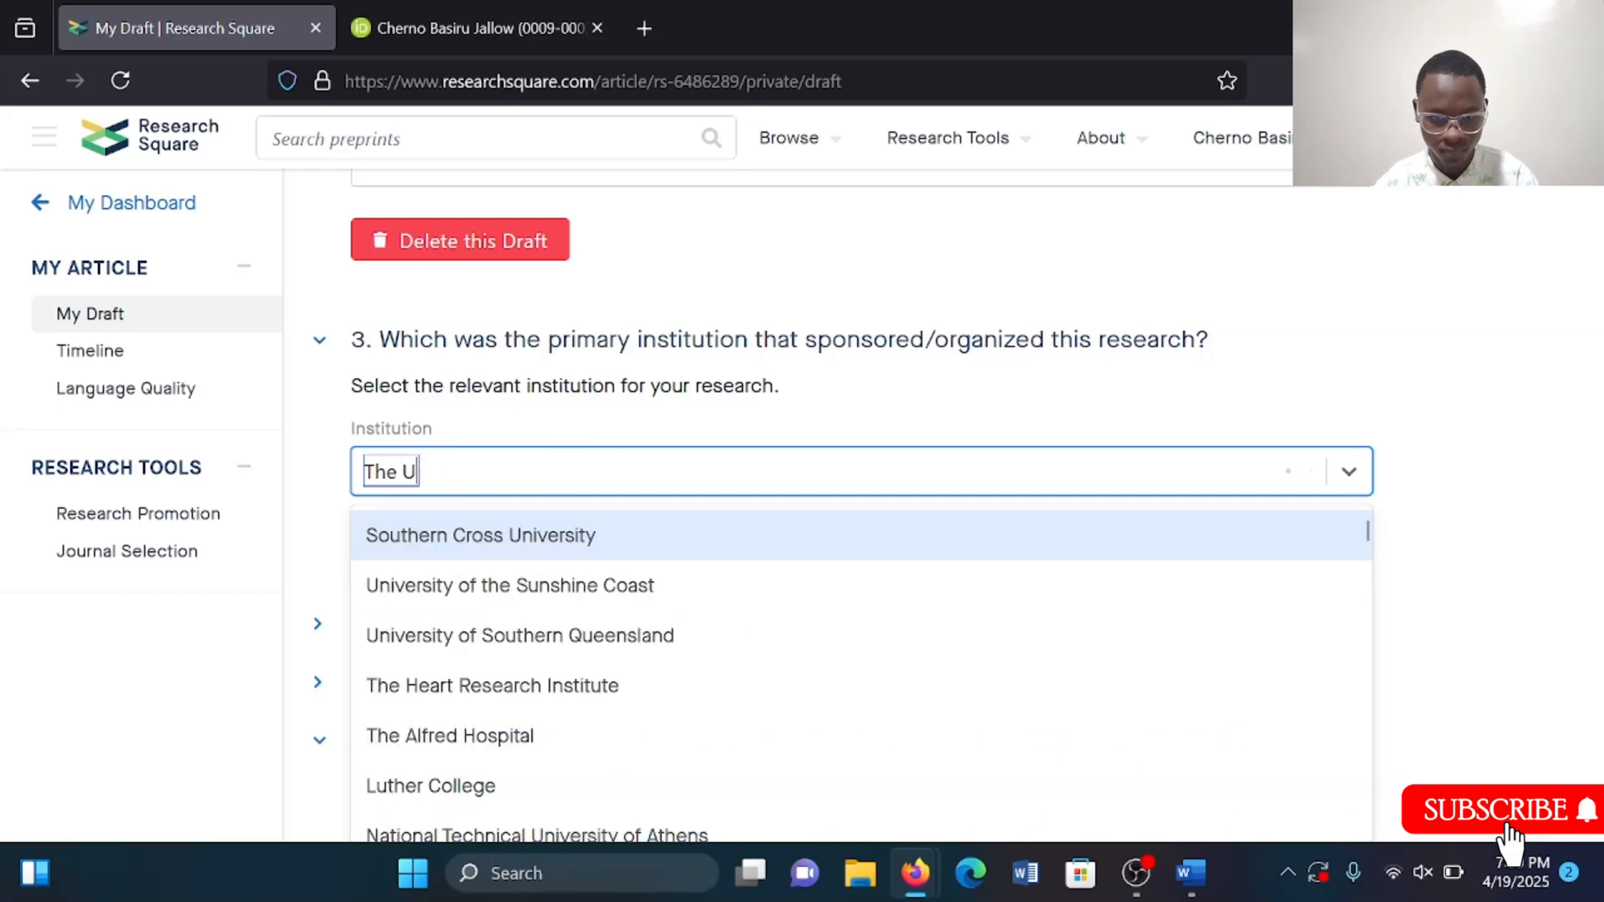
{"action": "key", "text": "BackSpace"}
{"action": "key", "text": "BackSpace"}
{"action": "key", "text": "BackSpace"}
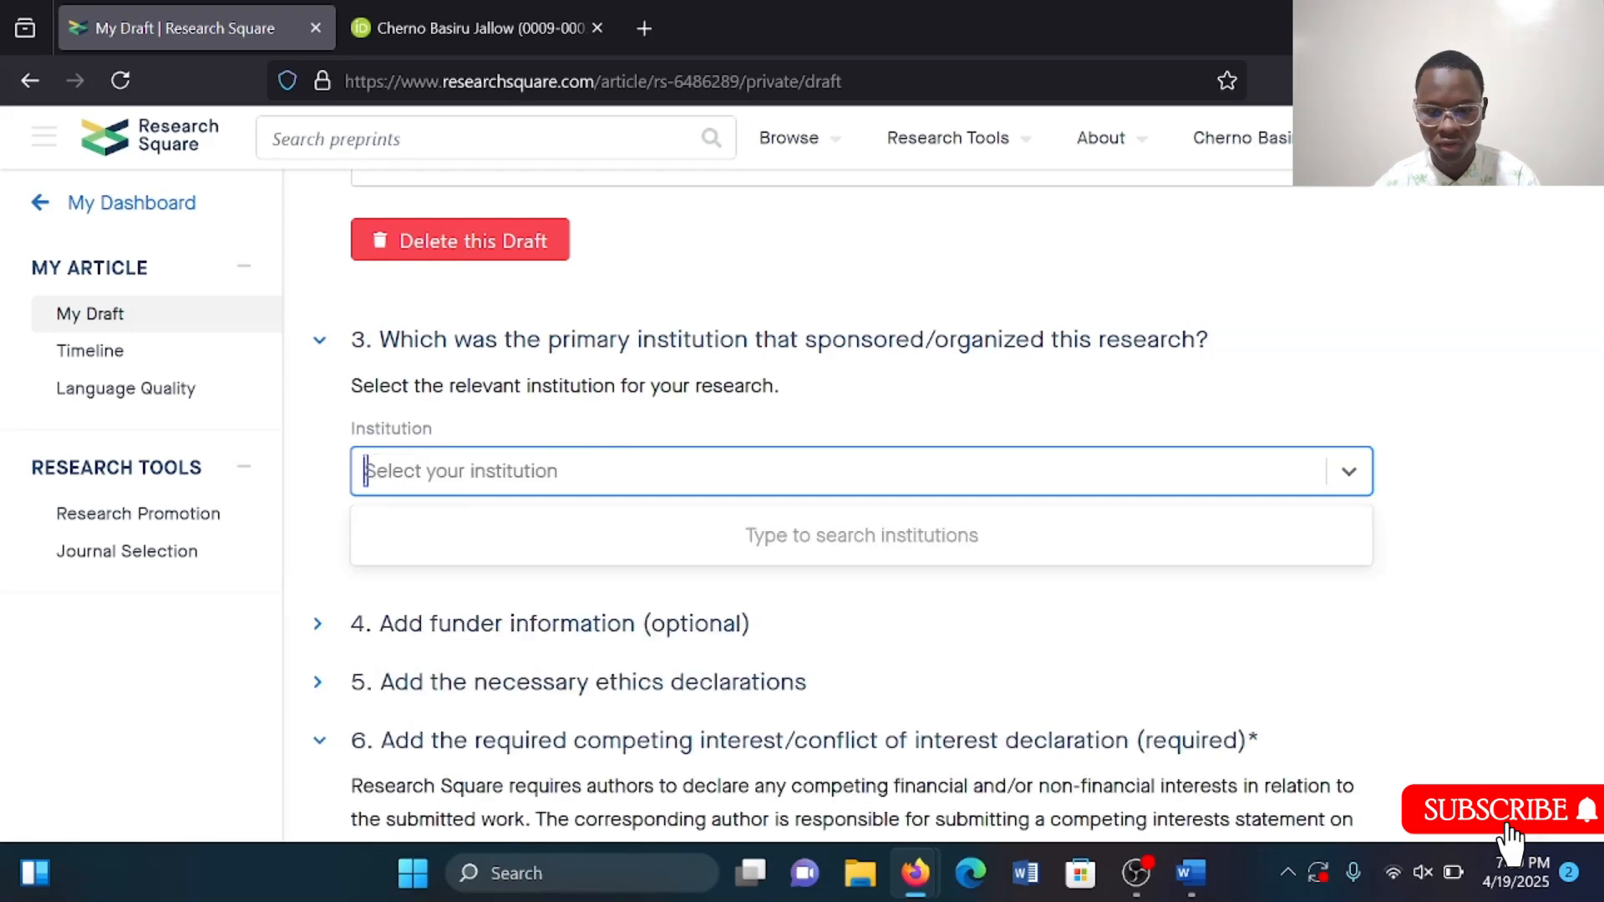
Set the primary institution to University of the Gambia and save the institution.
{"action": "type", "text": "Univer"}
{"action": "type", "text": "si"}
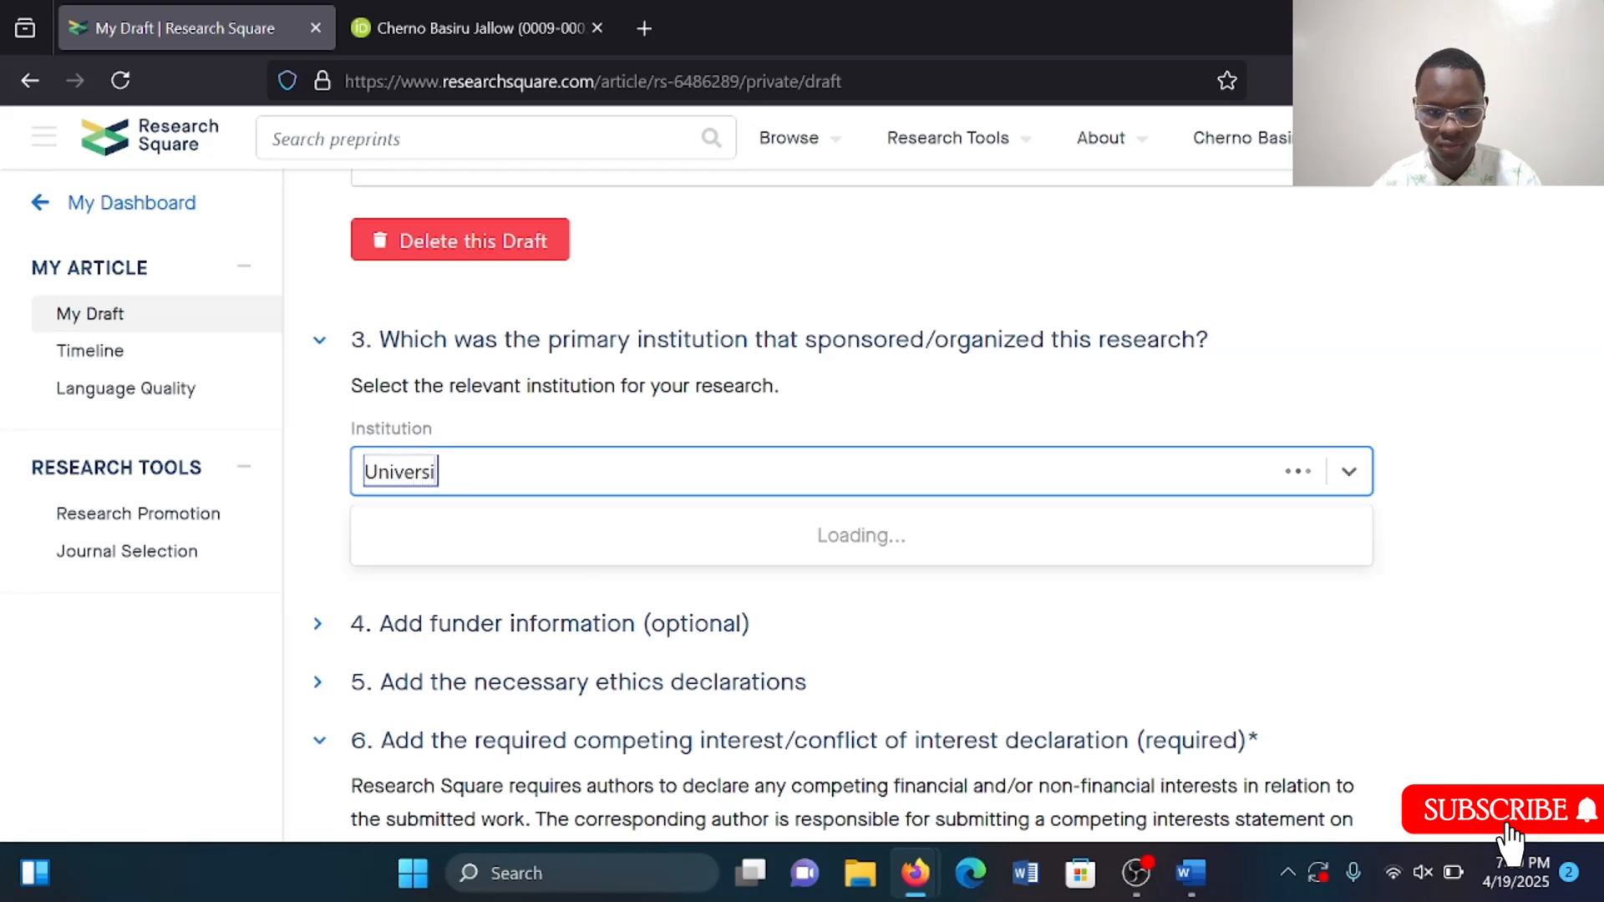
{"action": "type", "text": "ty of The"}
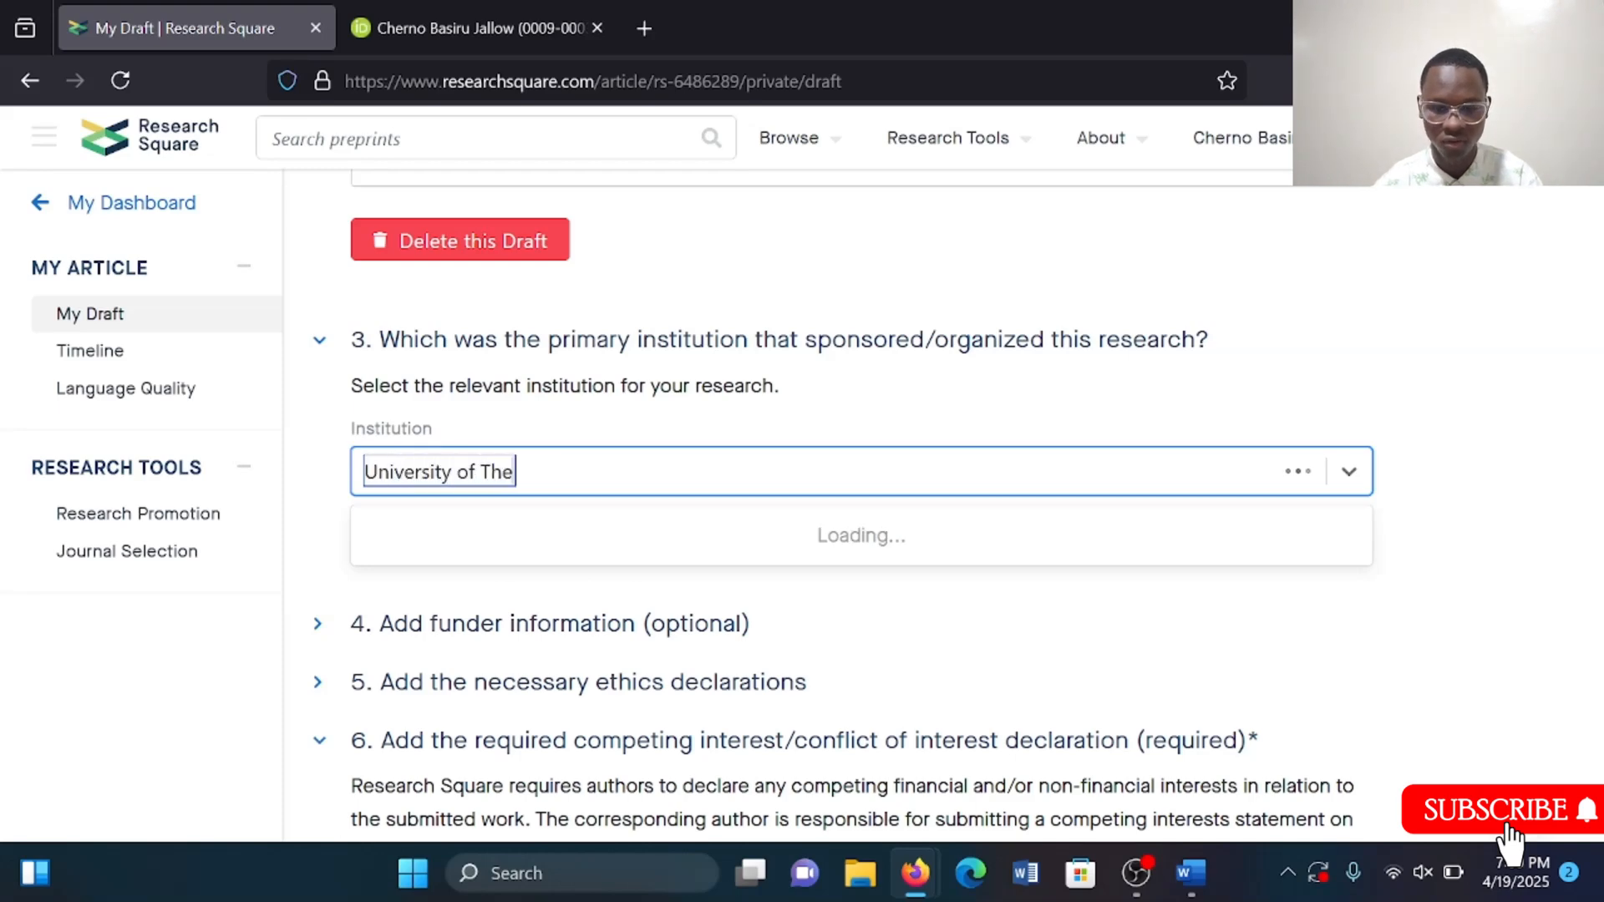
{"action": "type", "text": " Gambia"}
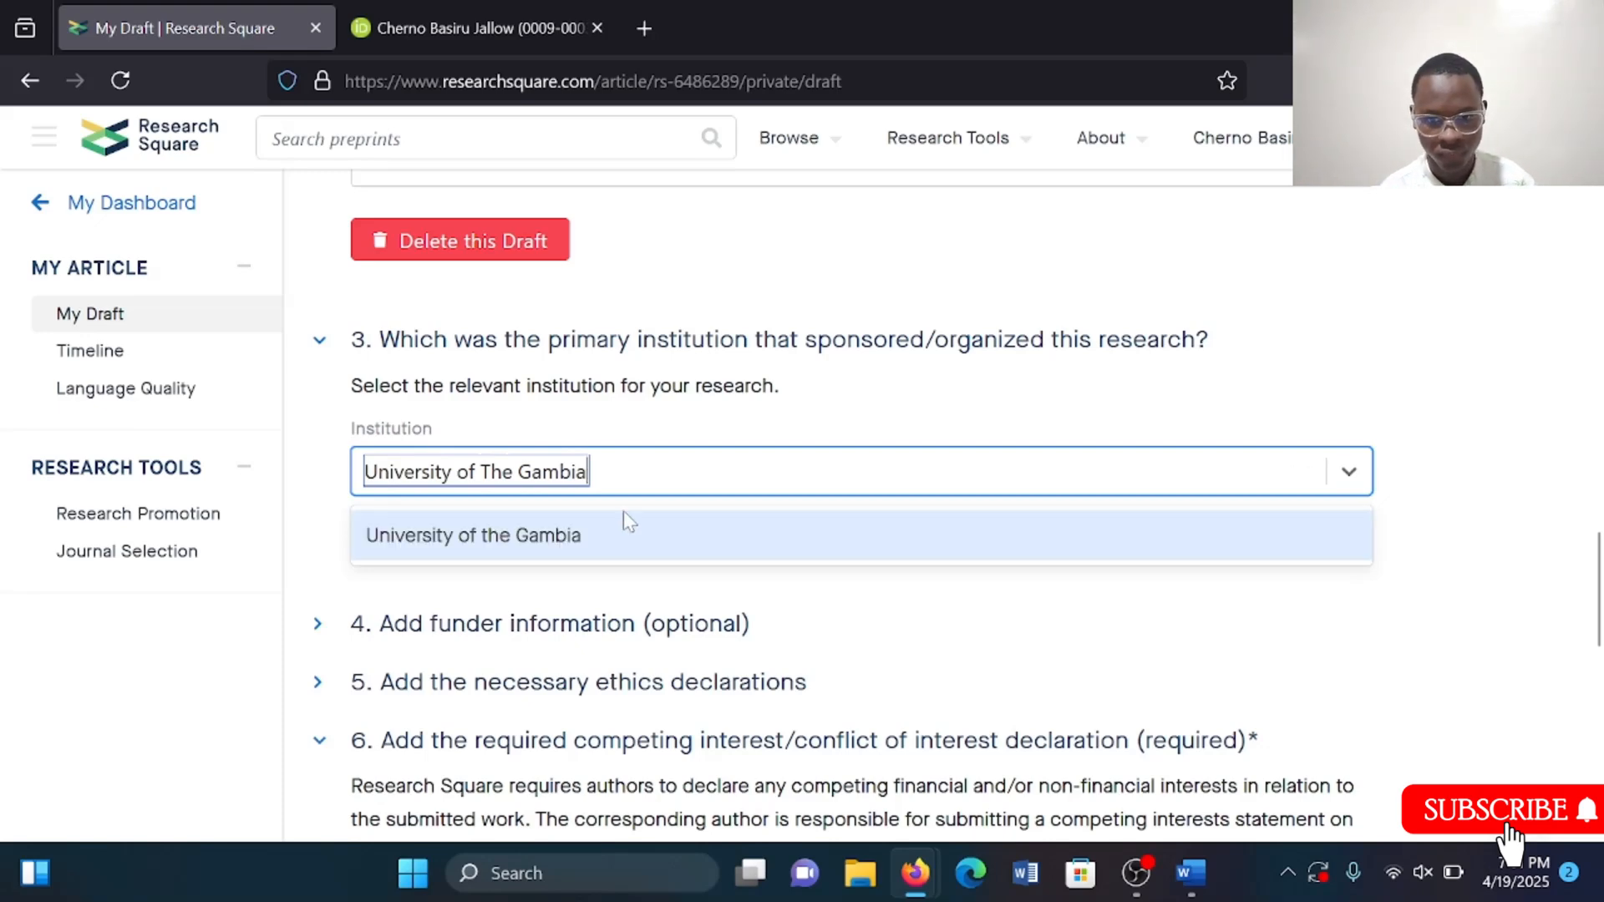
{"action": "left_click", "coordinate": [645, 554]}
{"action": "scroll", "coordinate": [525, 511], "scroll_direction": "down", "scroll_amount": 1}
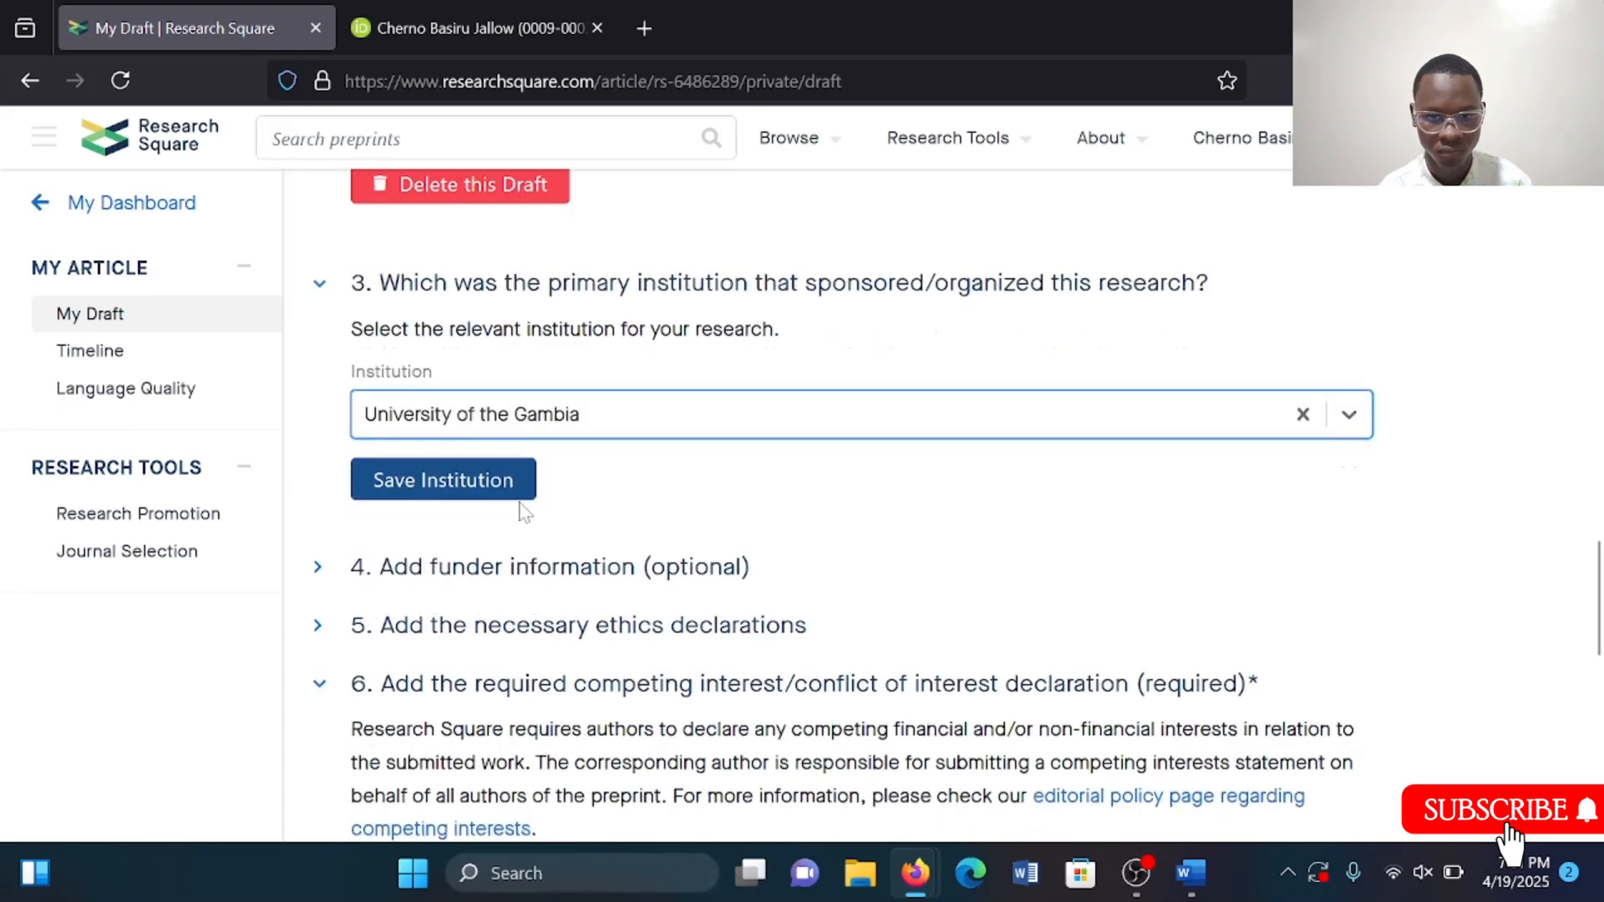
{"action": "left_click", "coordinate": [466, 478]}
Expand the Submit section and tick the box agreeing to the Terms and Conditions and CC BY 4.0 license.
{"action": "scroll", "coordinate": [585, 643], "scroll_direction": "down", "scroll_amount": 5}
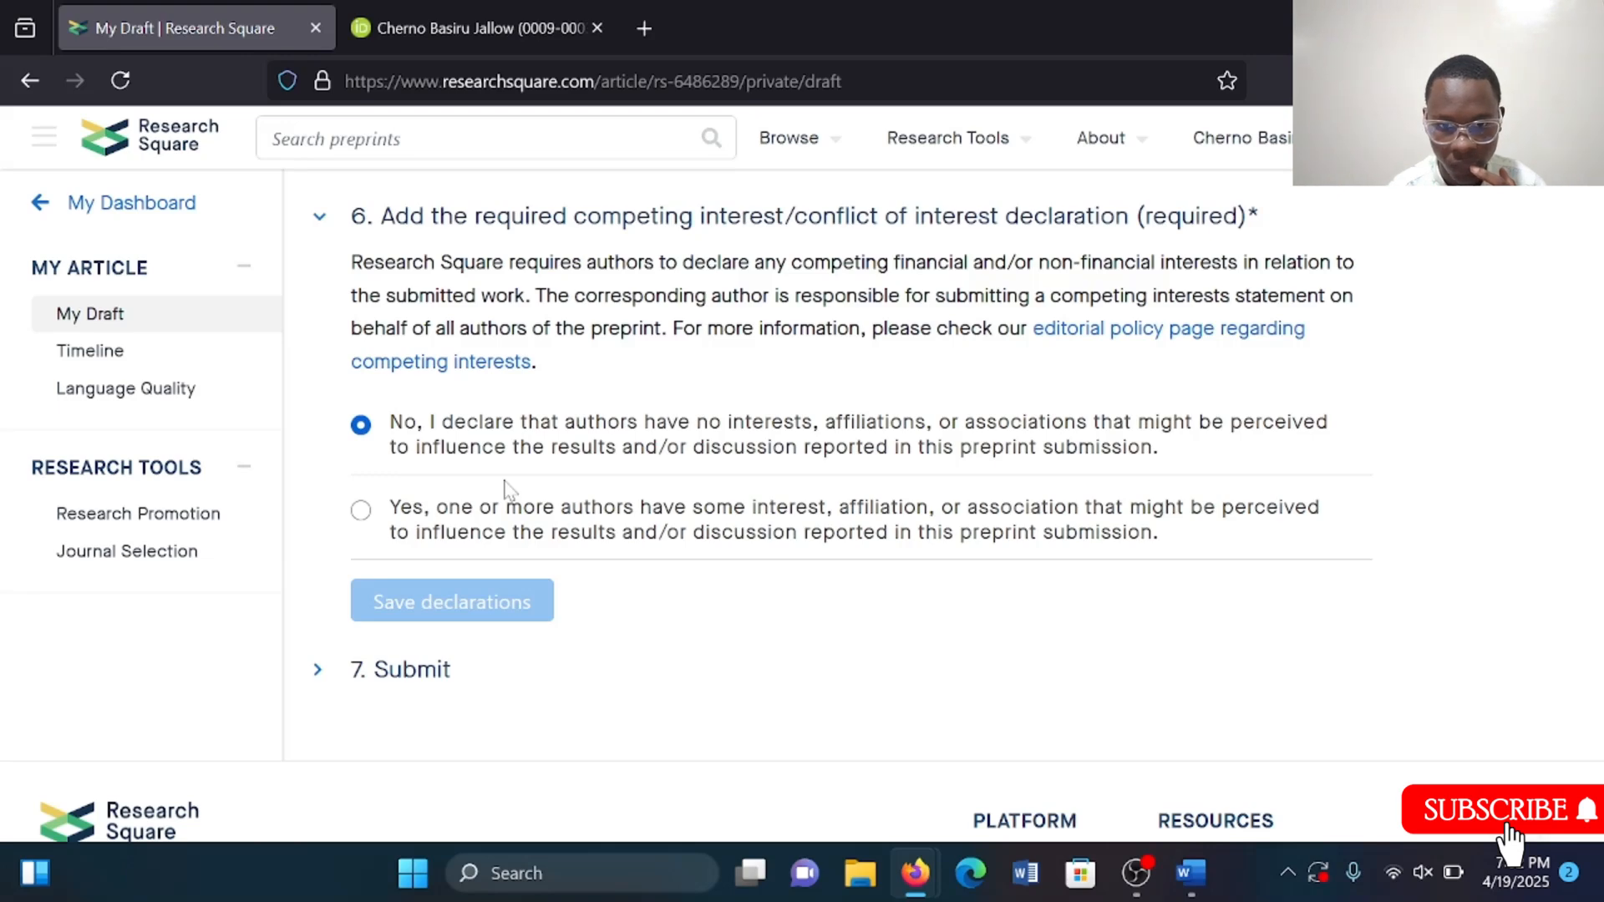
{"action": "left_click", "coordinate": [396, 671]}
{"action": "scroll", "coordinate": [509, 675], "scroll_direction": "down", "scroll_amount": 3}
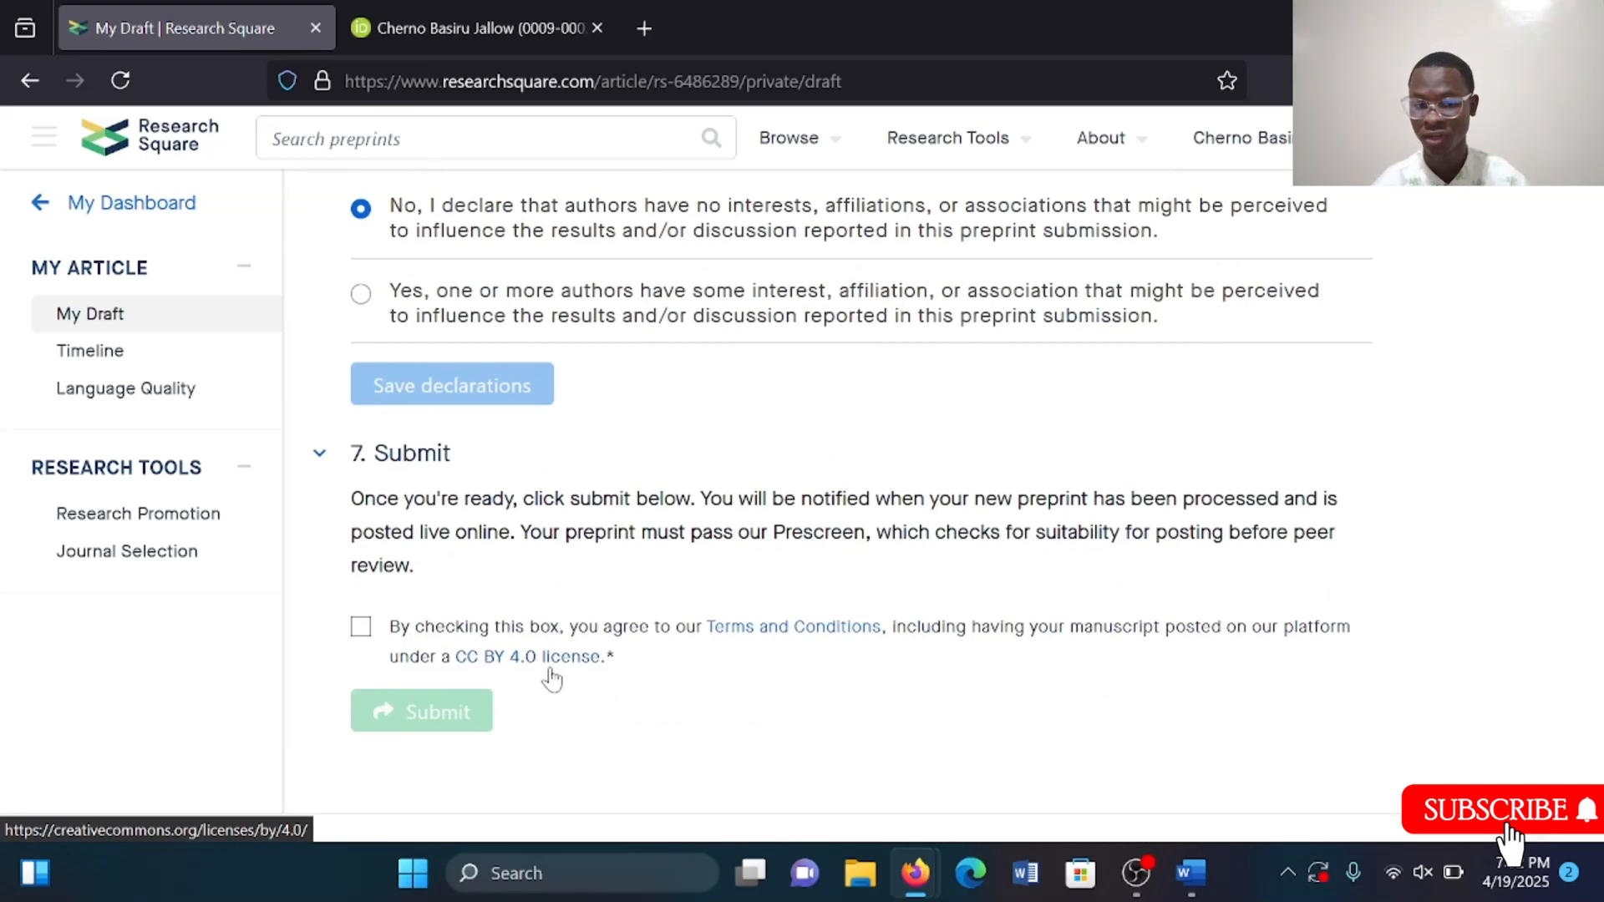
{"action": "left_click", "coordinate": [361, 628]}
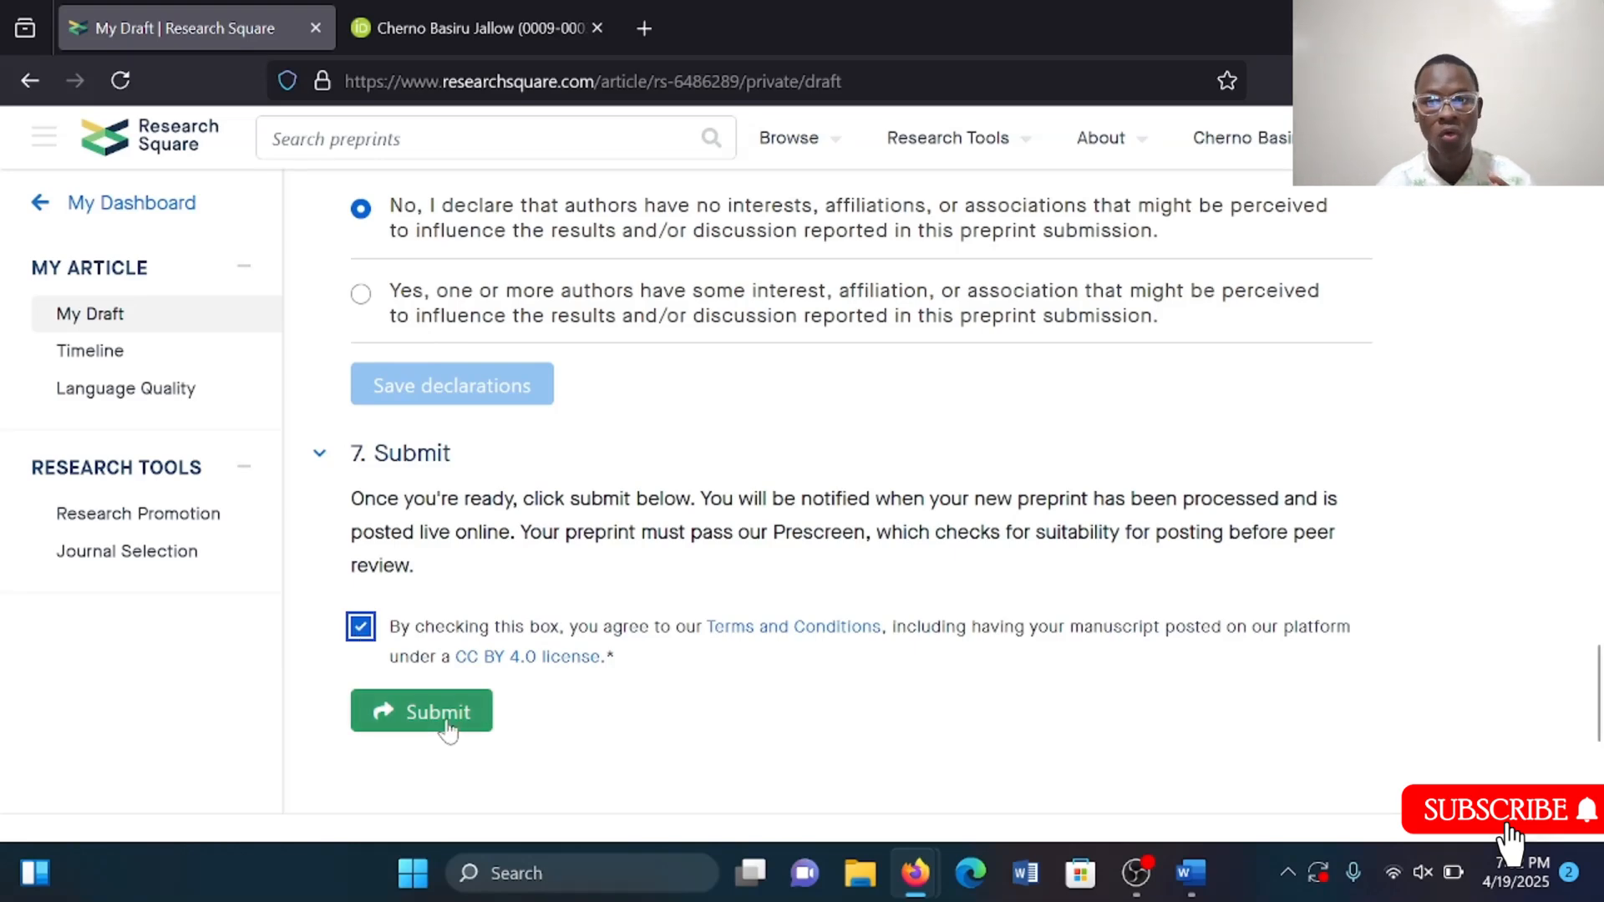
Open a new browser tab and search Google for lowel ai.
{"action": "scroll", "coordinate": [449, 732], "scroll_direction": "down", "scroll_amount": 1}
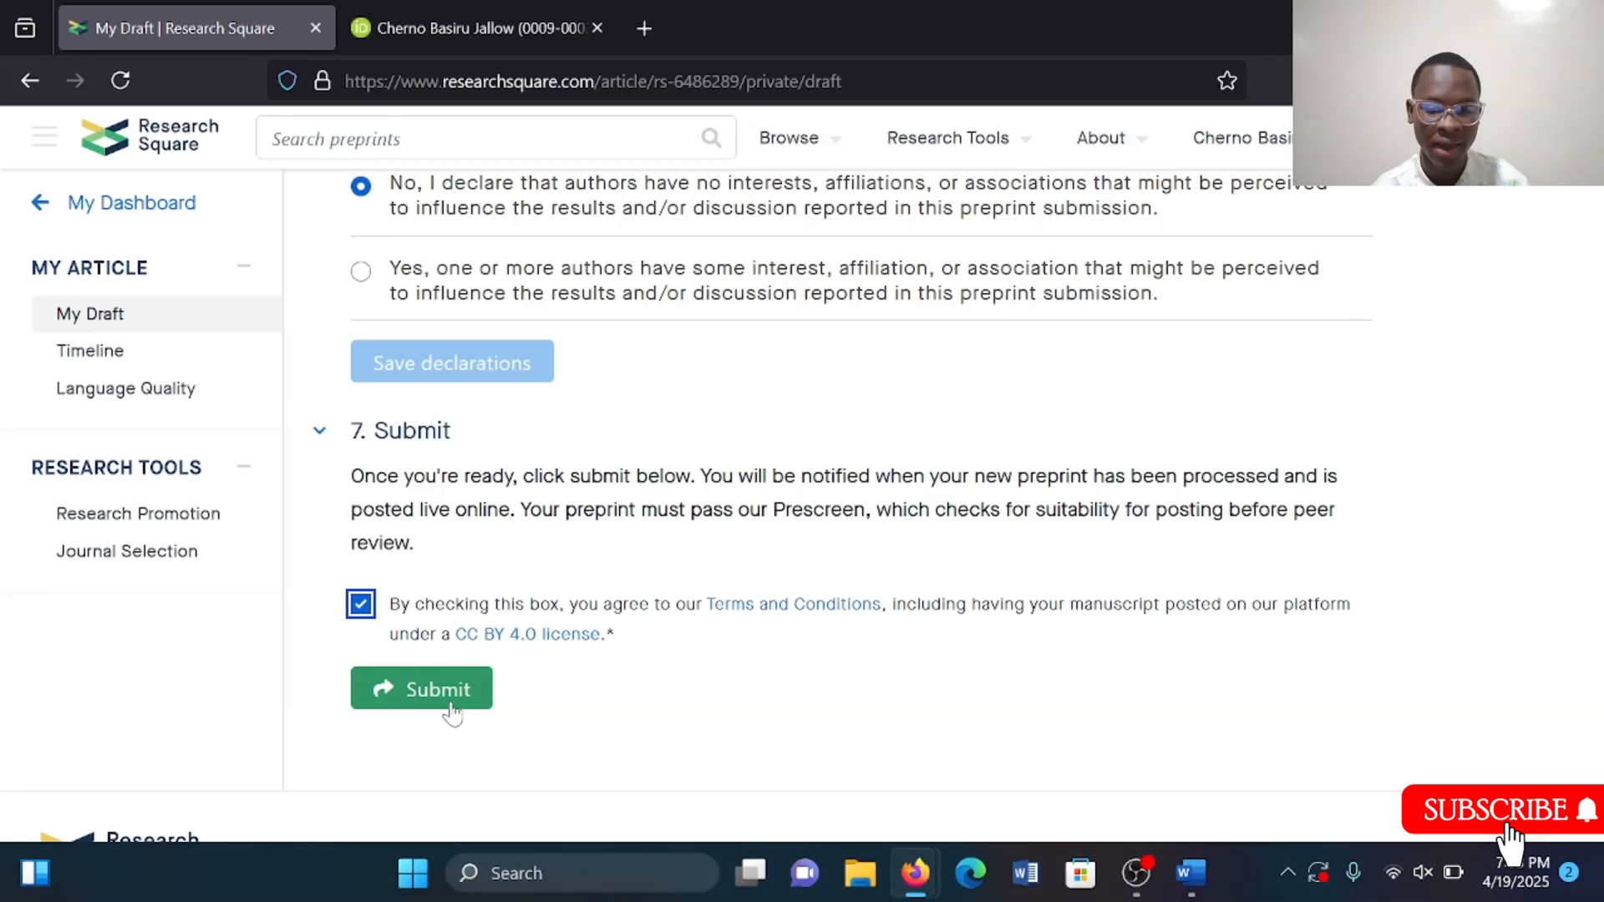
{"action": "scroll", "coordinate": [773, 612], "scroll_direction": "down", "scroll_amount": 2}
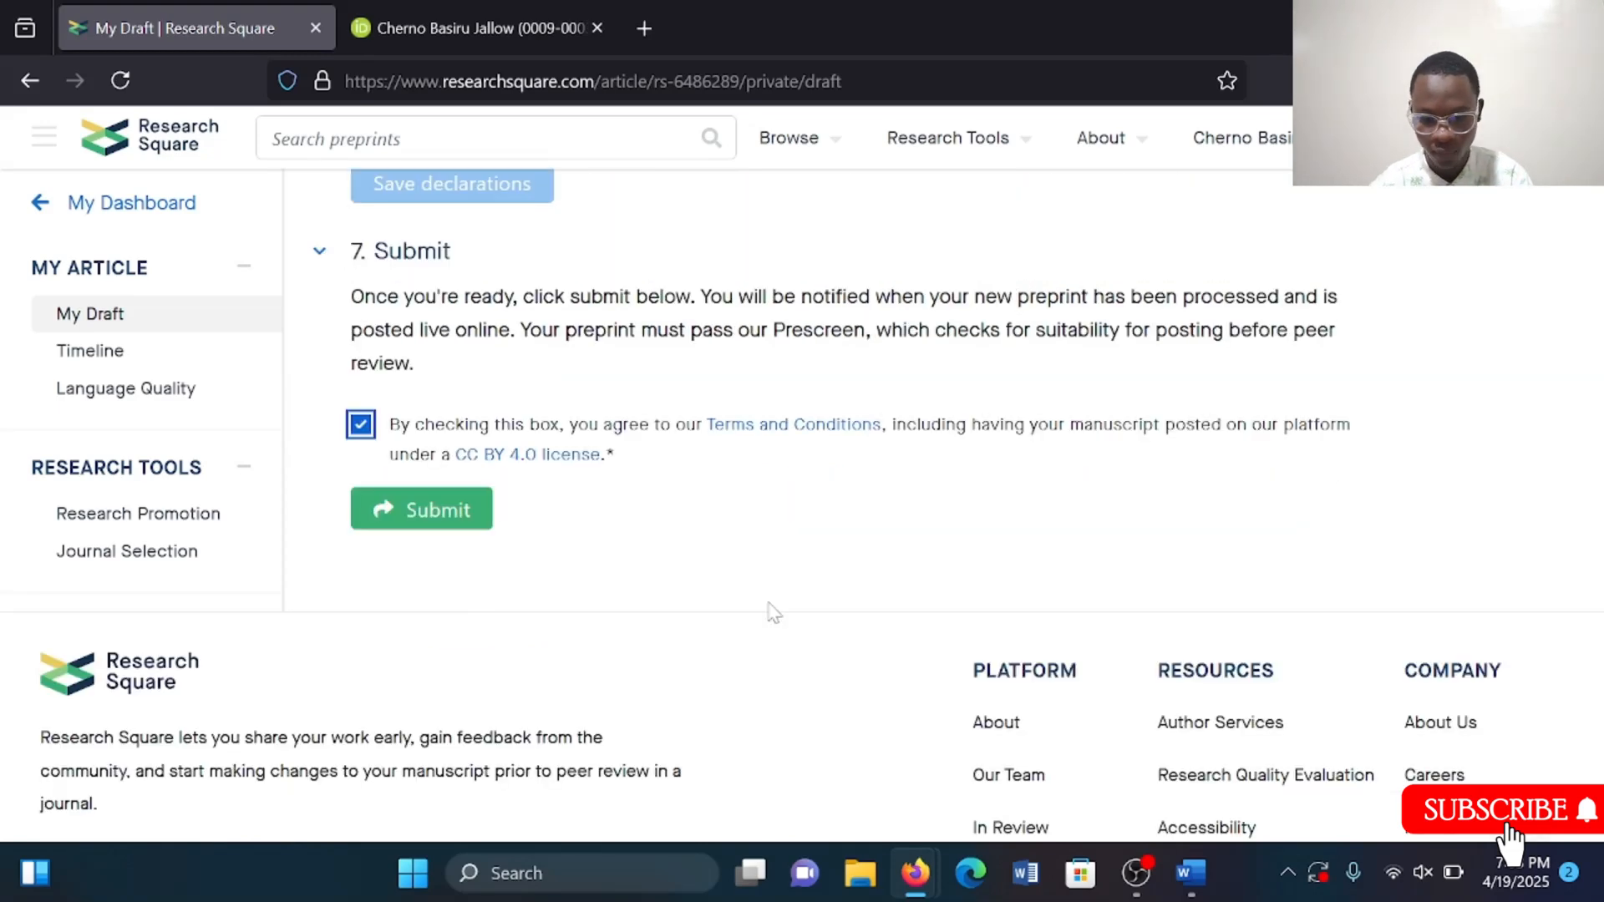
{"action": "key", "text": "ctrl+t"}
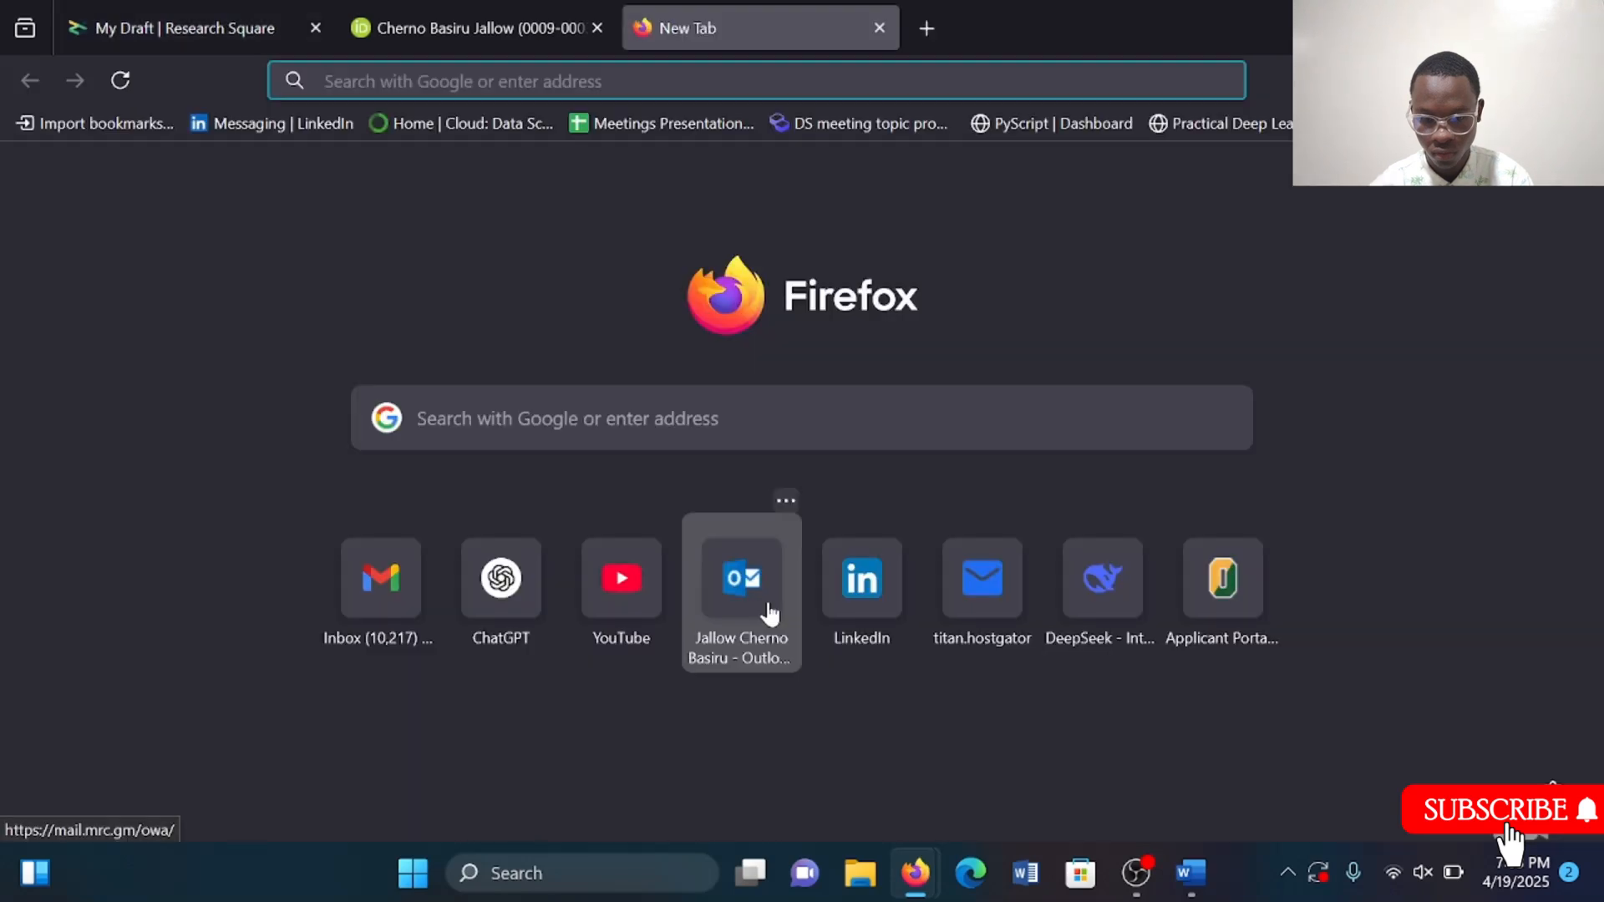
{"action": "type", "text": "lowel ai"}
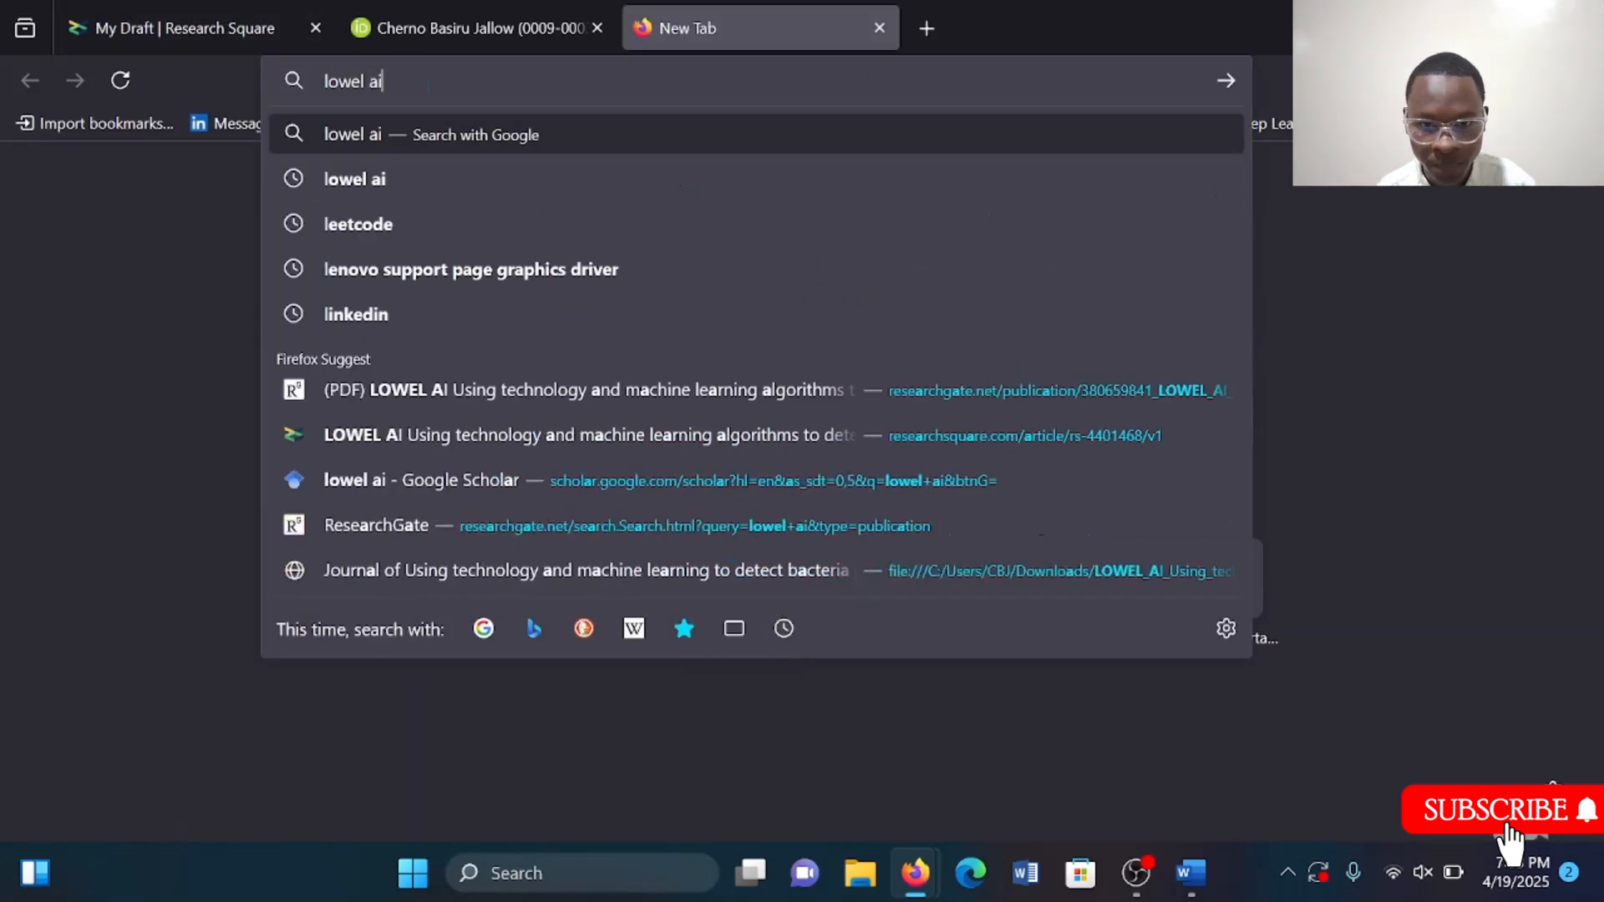
{"action": "key", "text": "Return"}
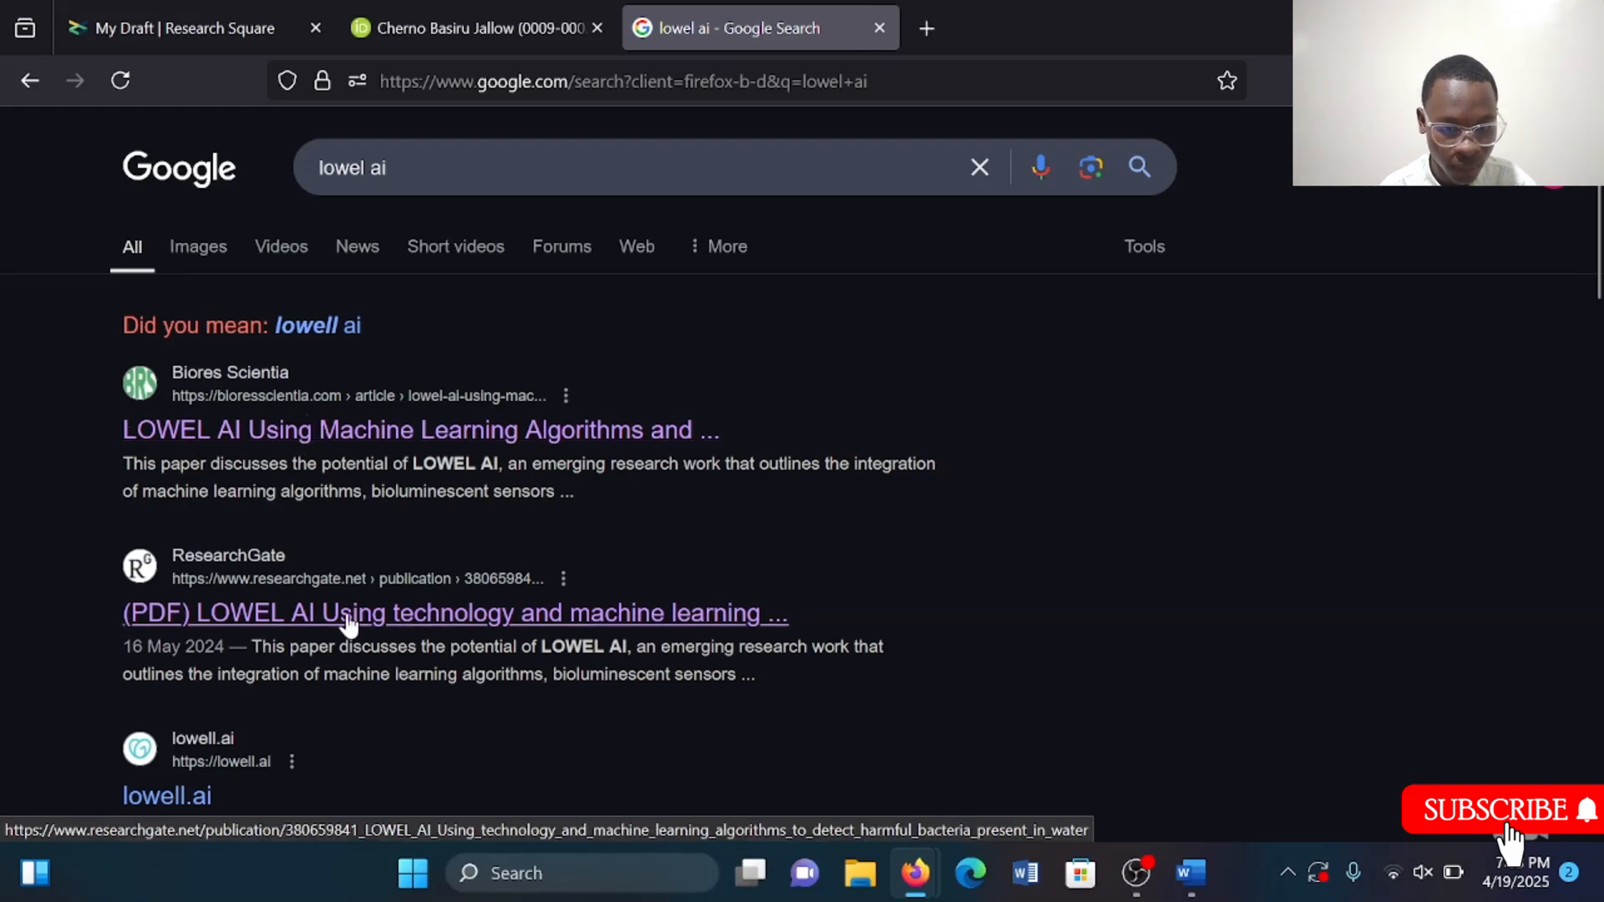
Look through the lowel ai results and run the same search on Google Scholar.
{"action": "scroll", "coordinate": [349, 622], "scroll_direction": "down", "scroll_amount": 6}
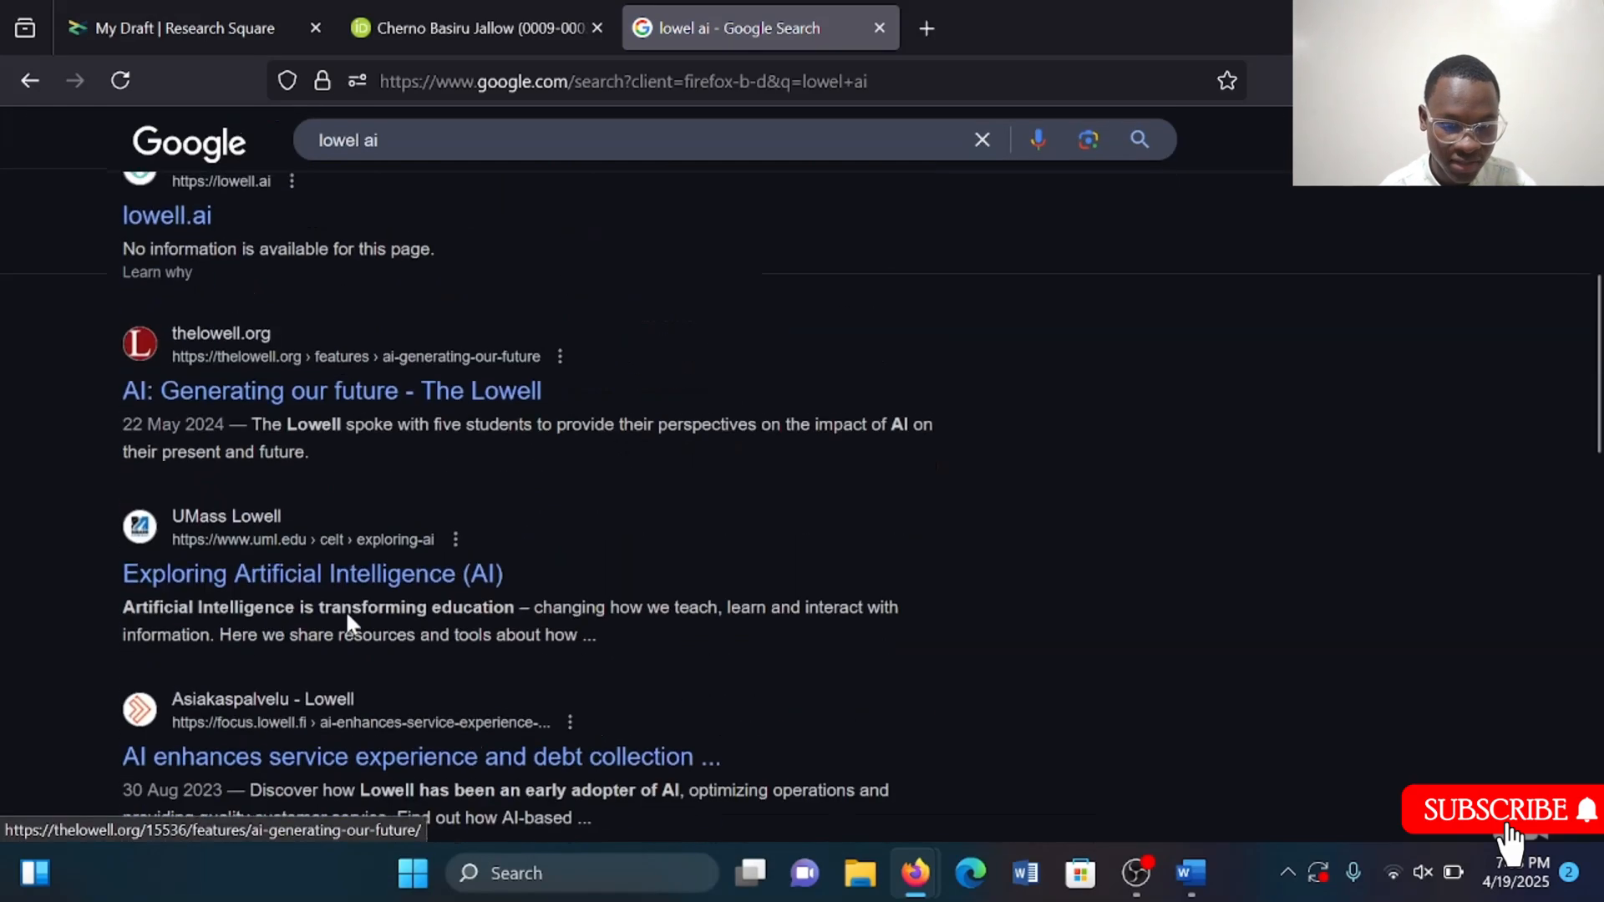
{"action": "scroll", "coordinate": [348, 615], "scroll_direction": "up", "scroll_amount": 4}
{"action": "scroll", "coordinate": [348, 622], "scroll_direction": "up", "scroll_amount": 2}
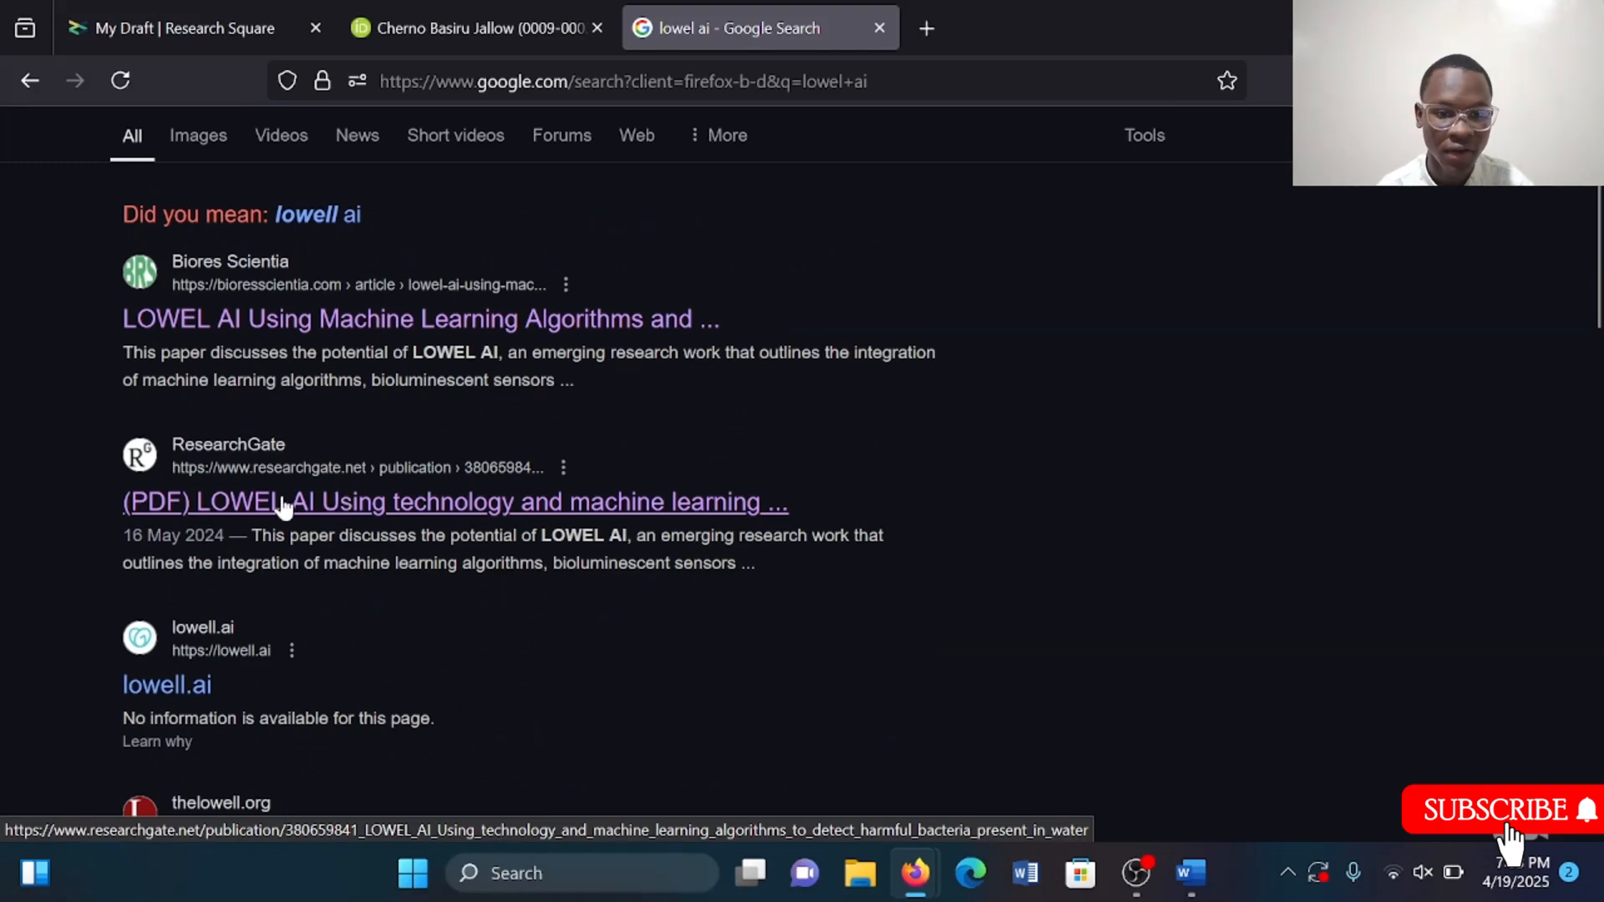
{"action": "scroll", "coordinate": [281, 500], "scroll_direction": "down", "scroll_amount": 3}
{"action": "scroll", "coordinate": [280, 500], "scroll_direction": "up", "scroll_amount": 4}
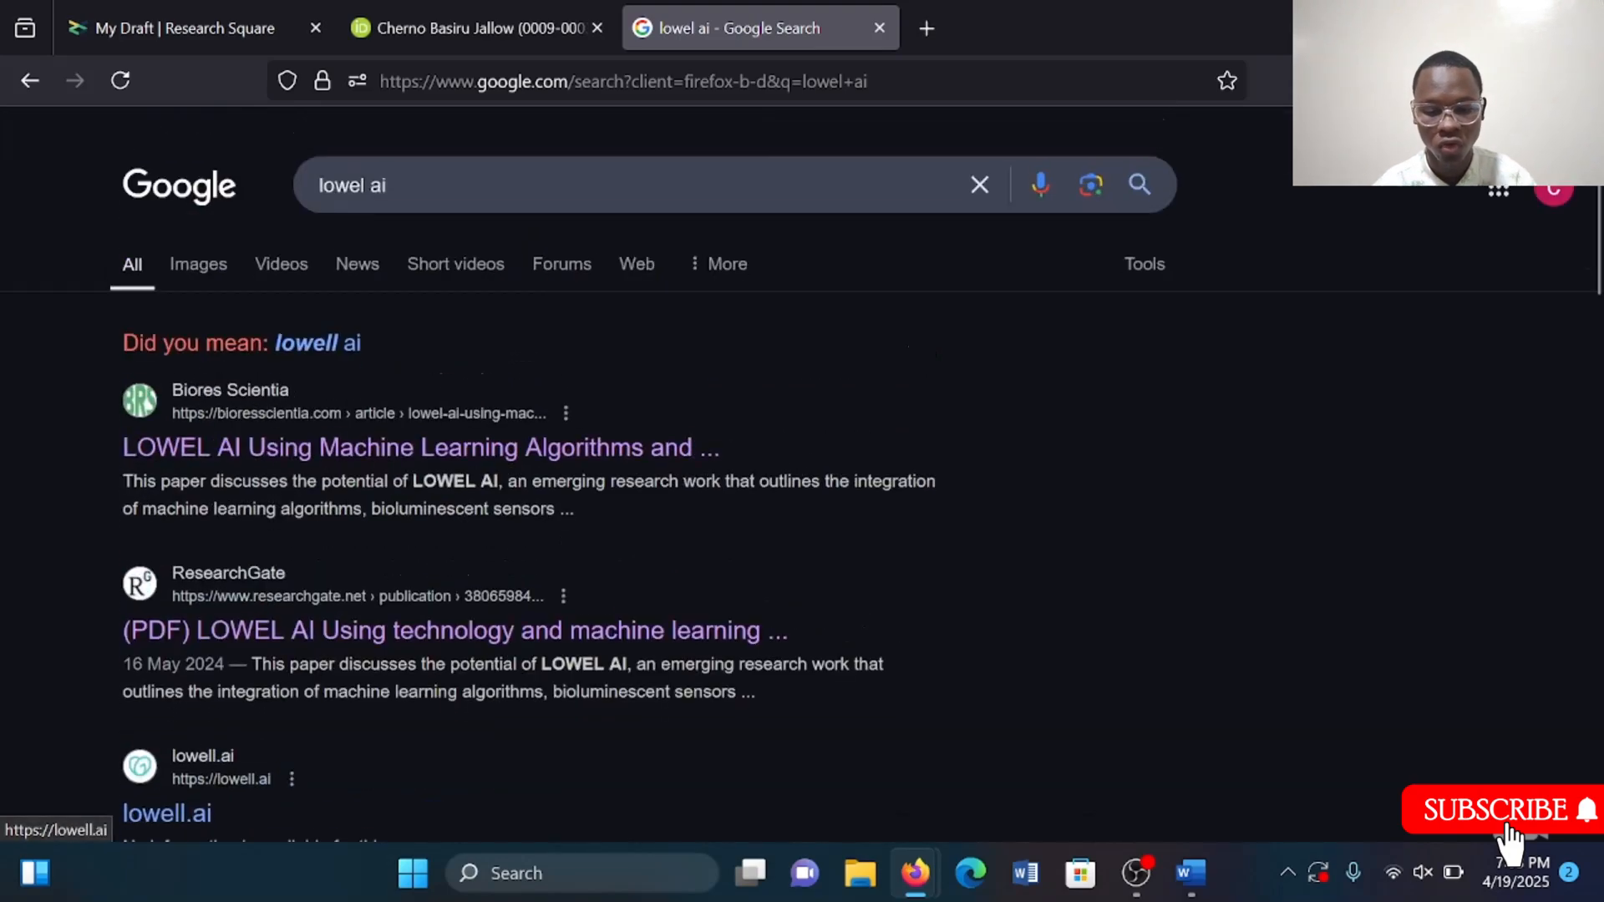
{"action": "left_click", "coordinate": [553, 81]}
{"action": "type", "text": "scholar.google.com/"}
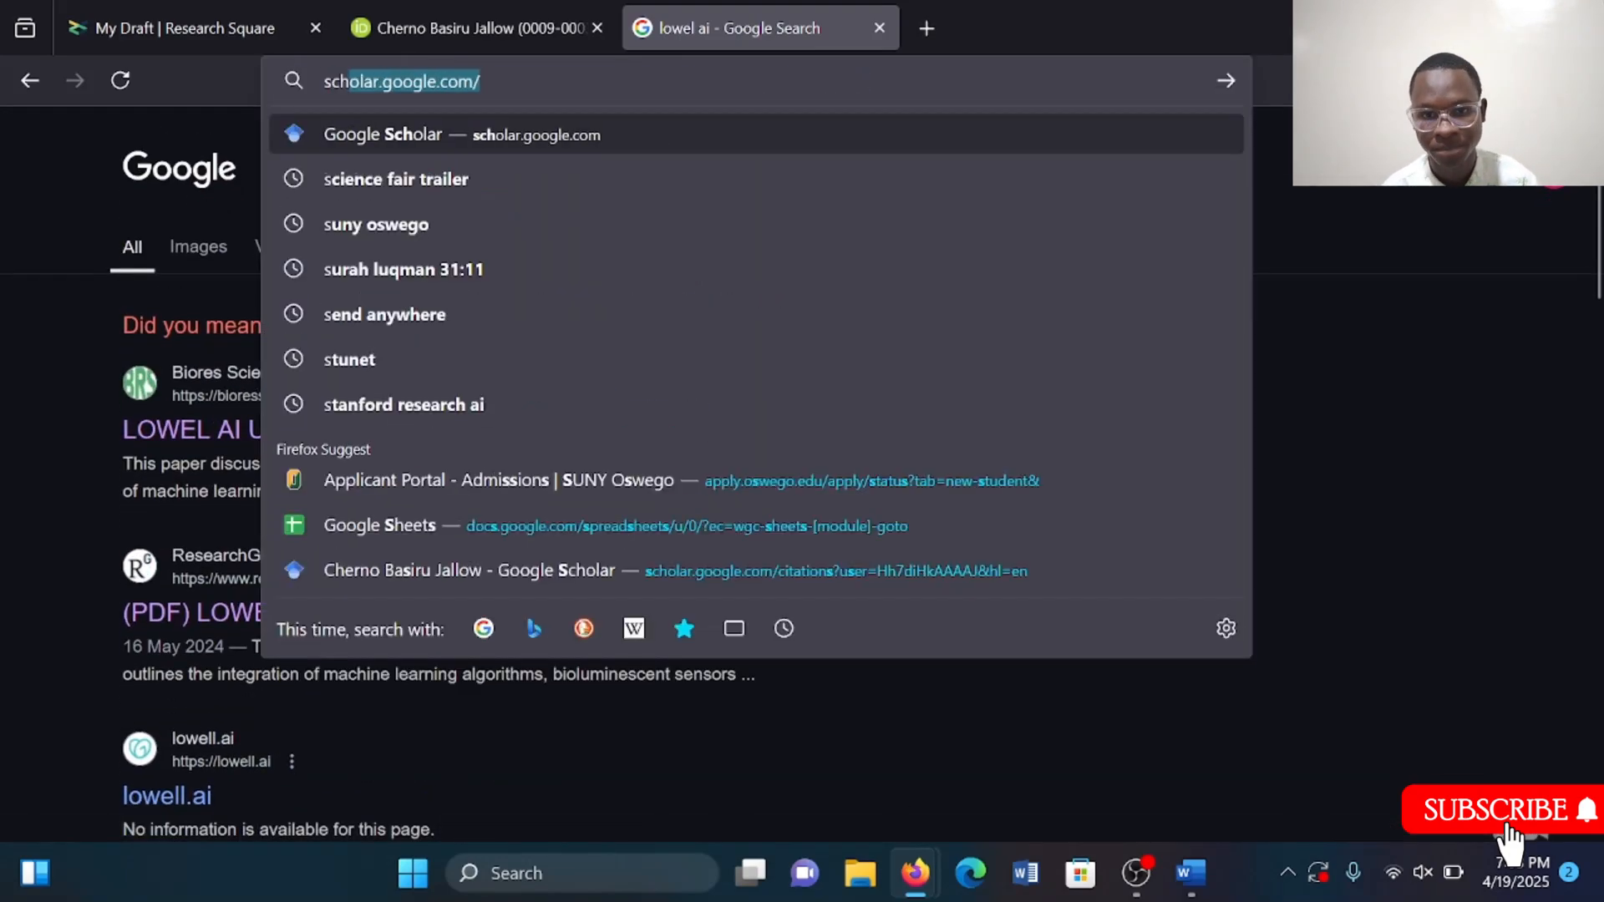
{"action": "key", "text": "Return"}
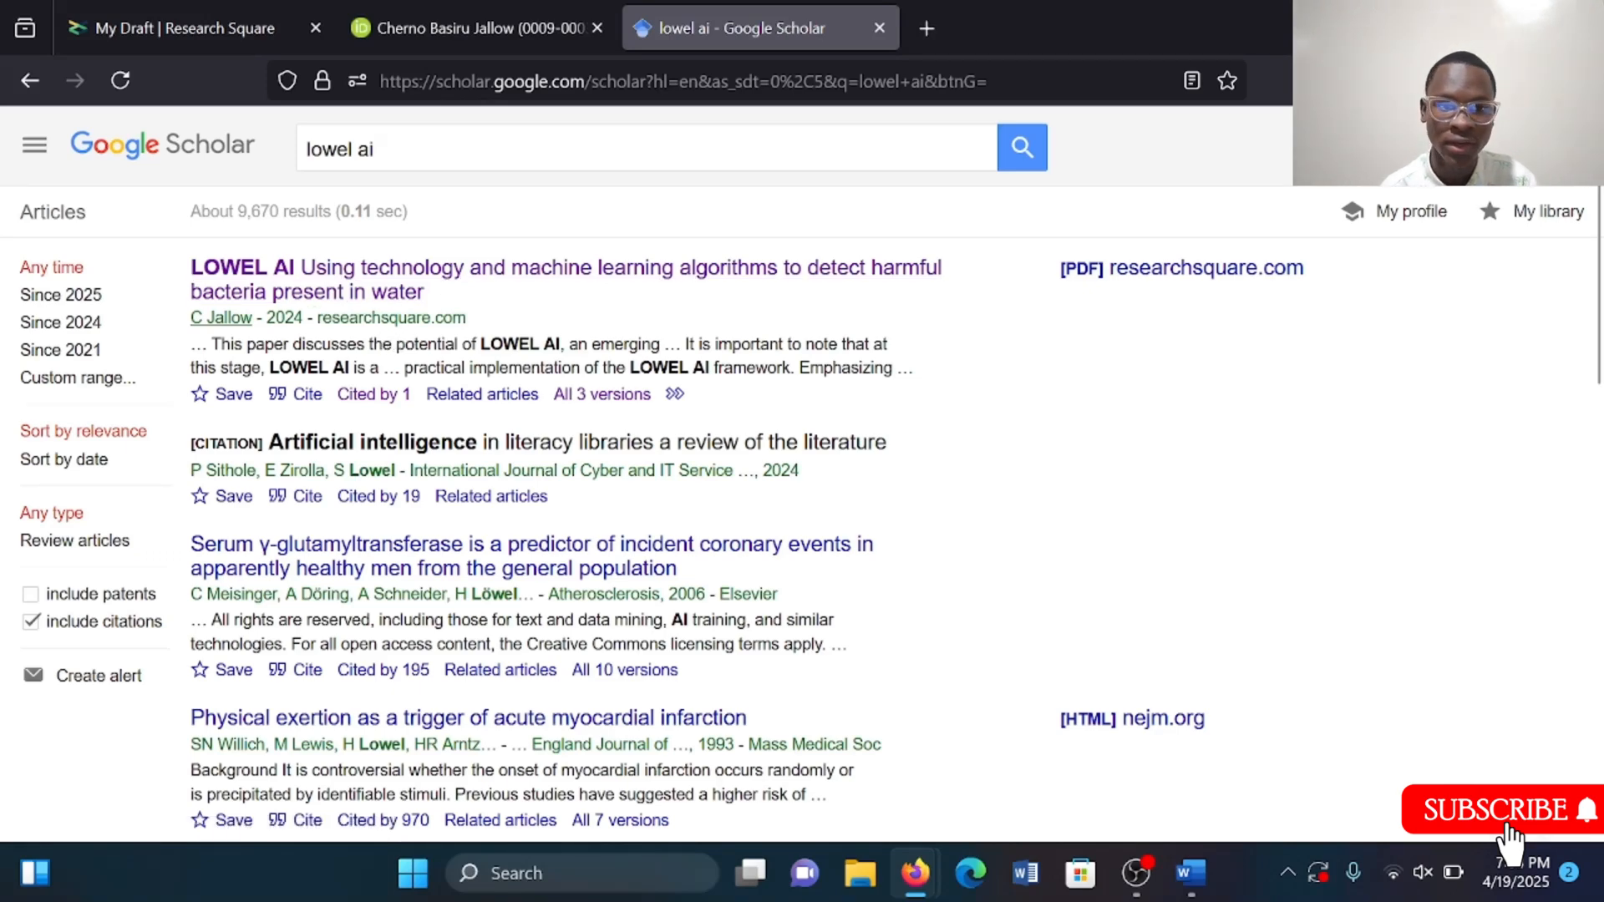
Return to the Research Square draft tab and review the submission page from the top.
{"action": "left_click", "coordinate": [225, 4]}
{"action": "scroll", "coordinate": [755, 538], "scroll_direction": "up", "scroll_amount": 15}
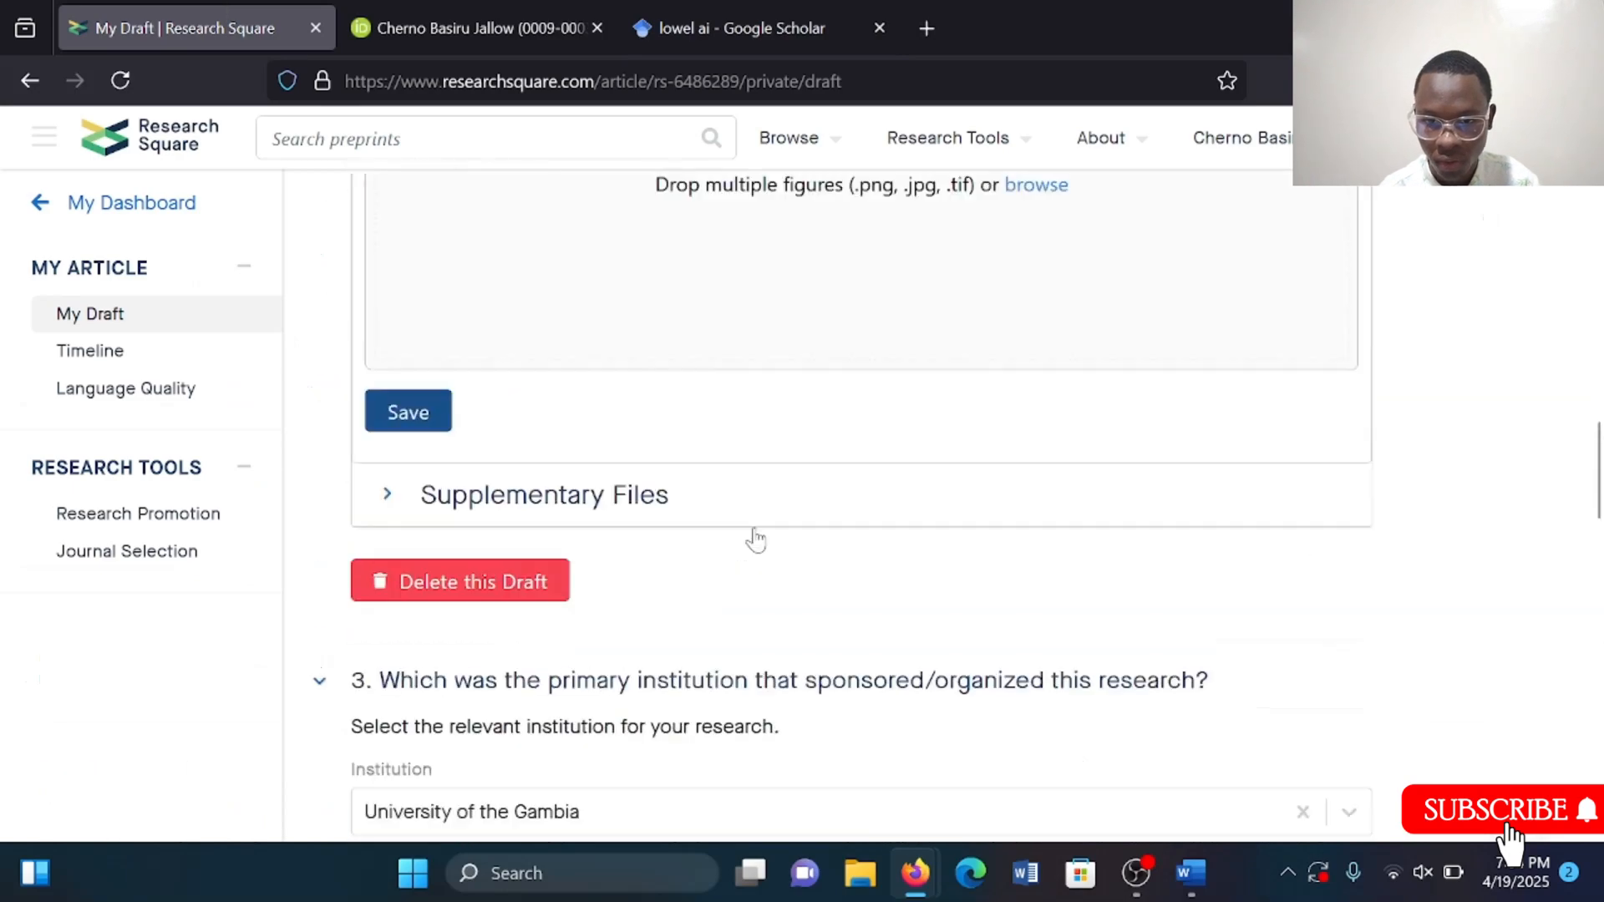
{"action": "scroll", "coordinate": [754, 539], "scroll_direction": "up", "scroll_amount": 10}
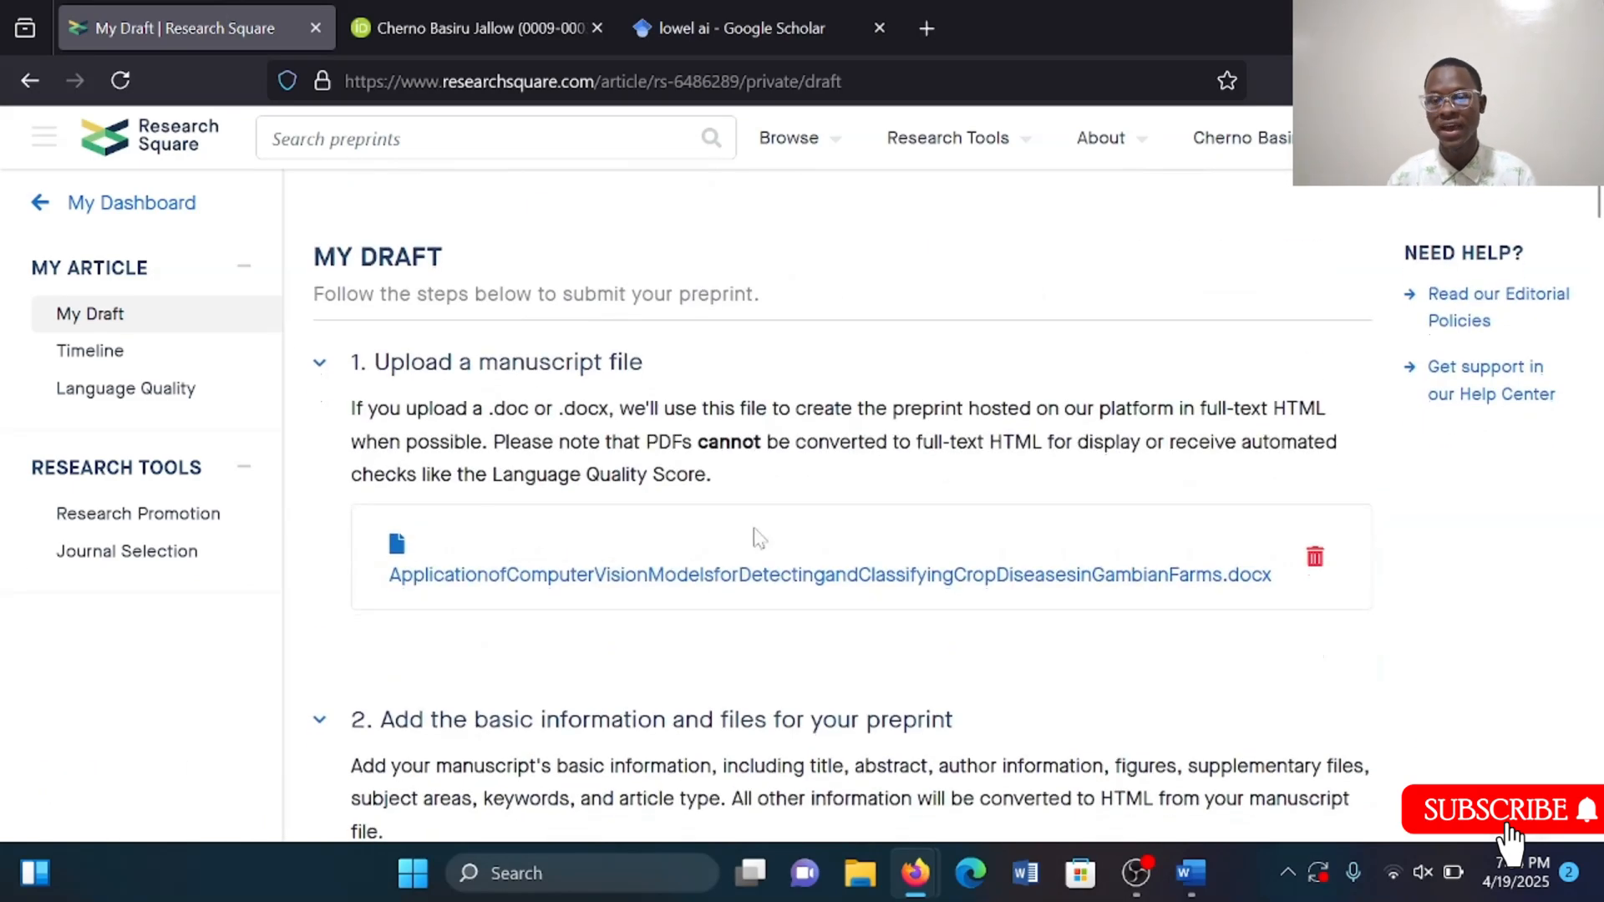